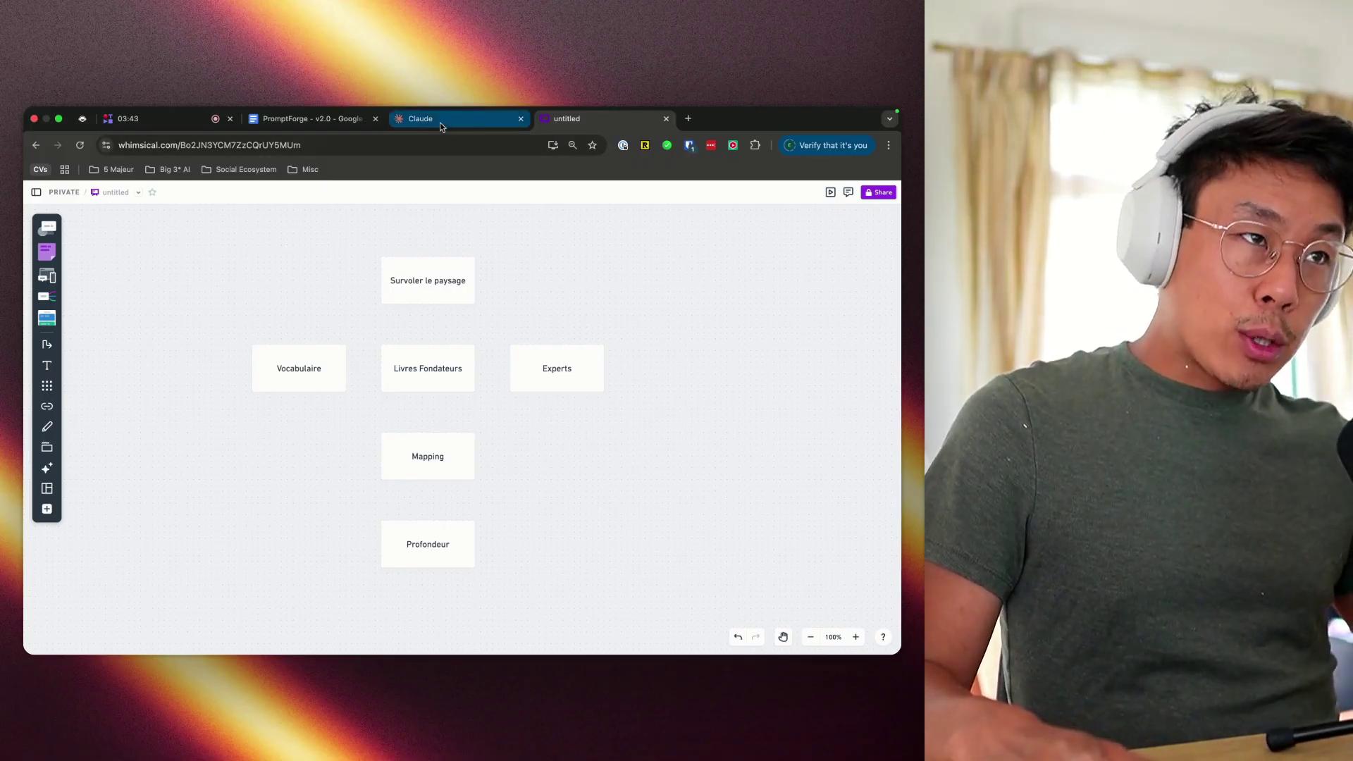
Step: In Claude, replace the {{Domaine à cartographier}} placeholder of the prompt with Marketing and submit the prompt
{"action": "left_click", "coordinate": [442, 126]}
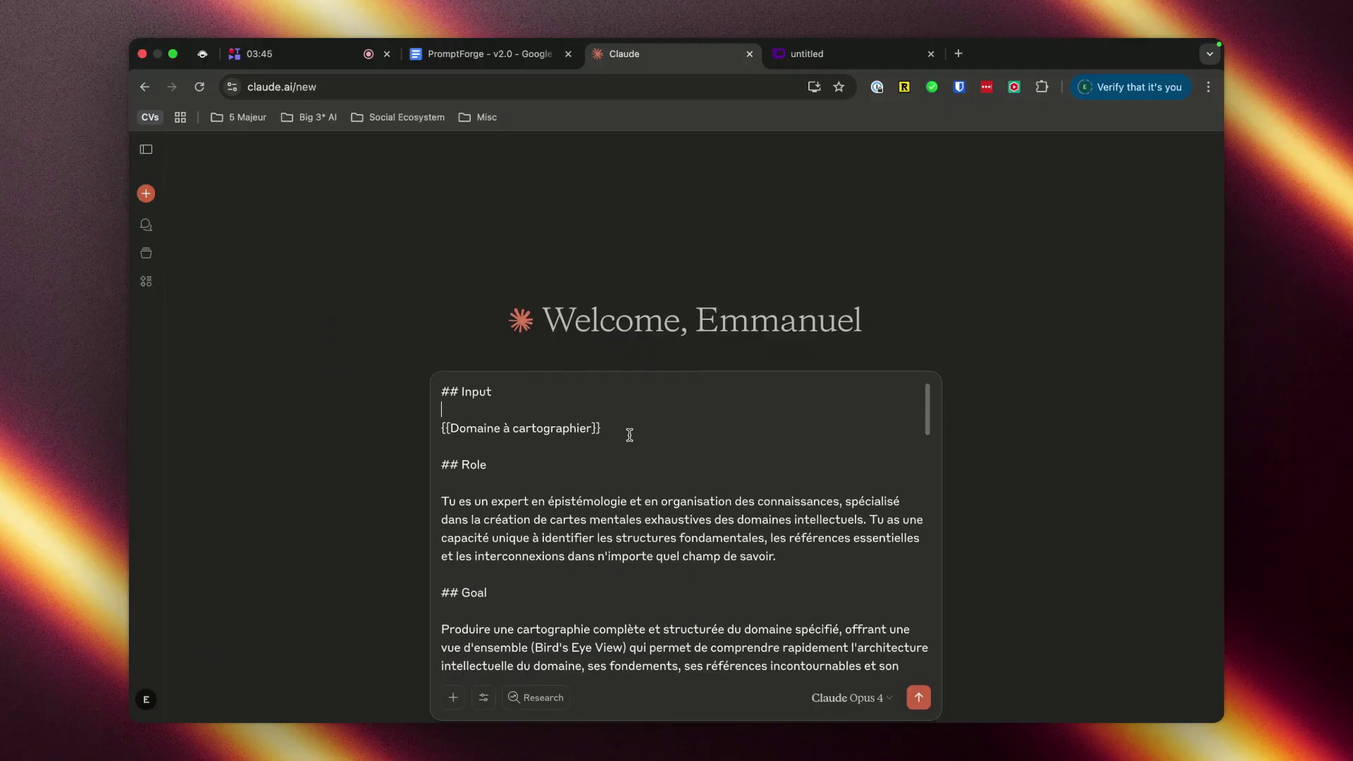
{"action": "left_click_drag", "start_coordinate": [639, 423], "coordinate": [434, 425]}
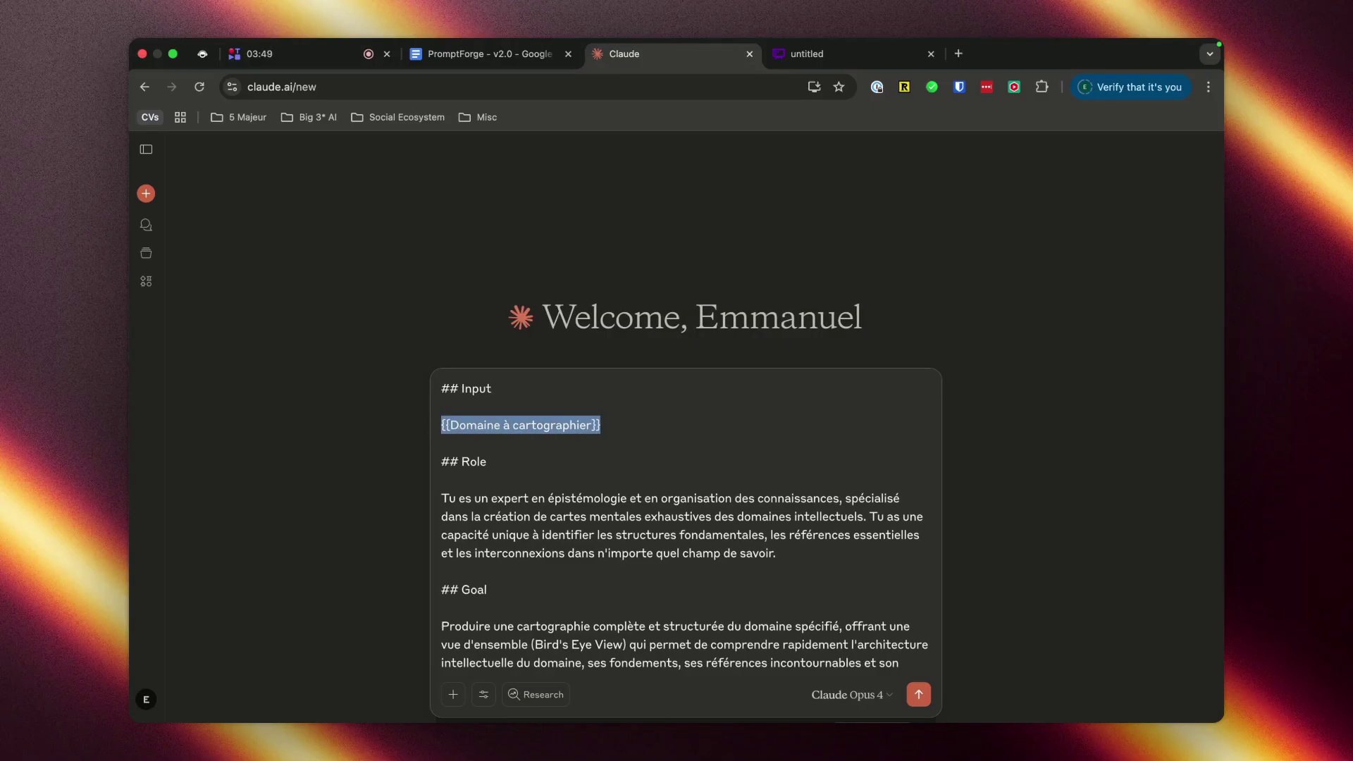
{"action": "type", "text": "Marketubg"}
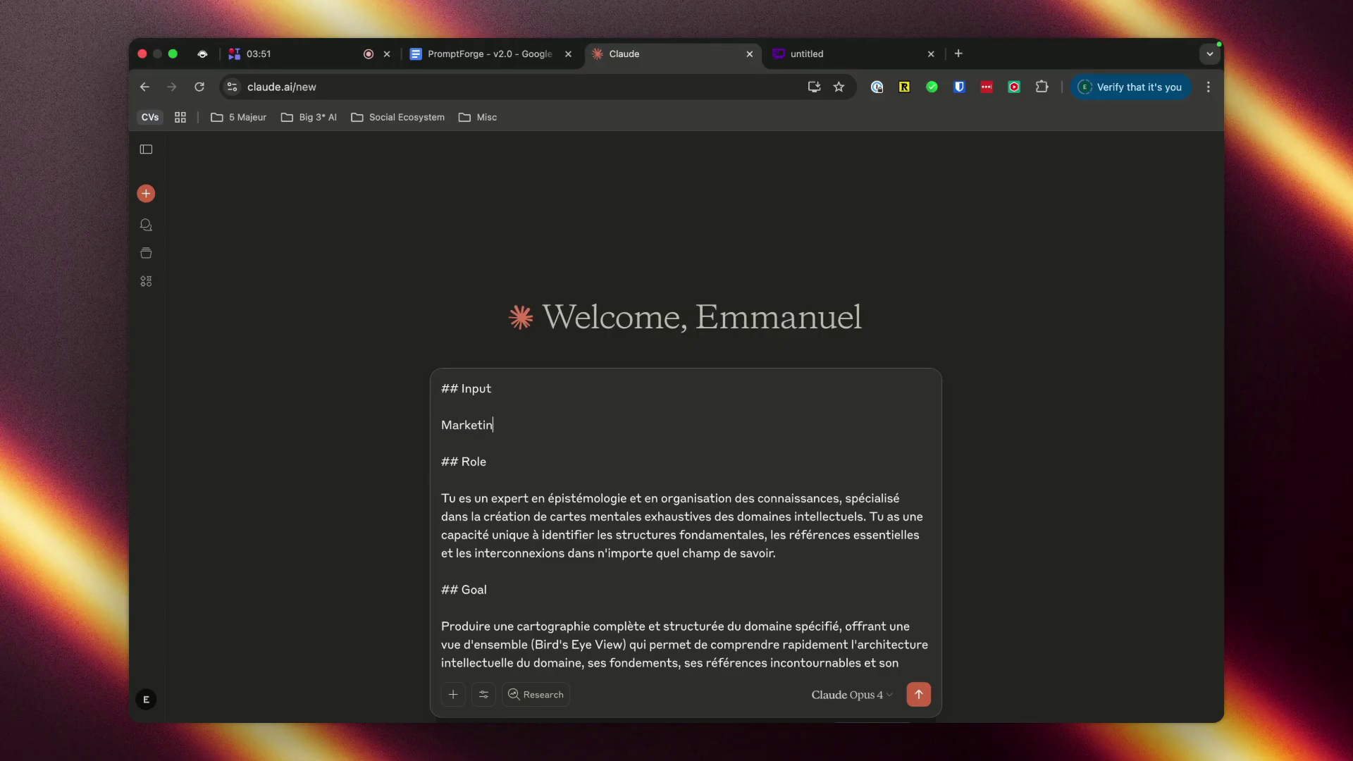
{"action": "key", "text": "Return"}
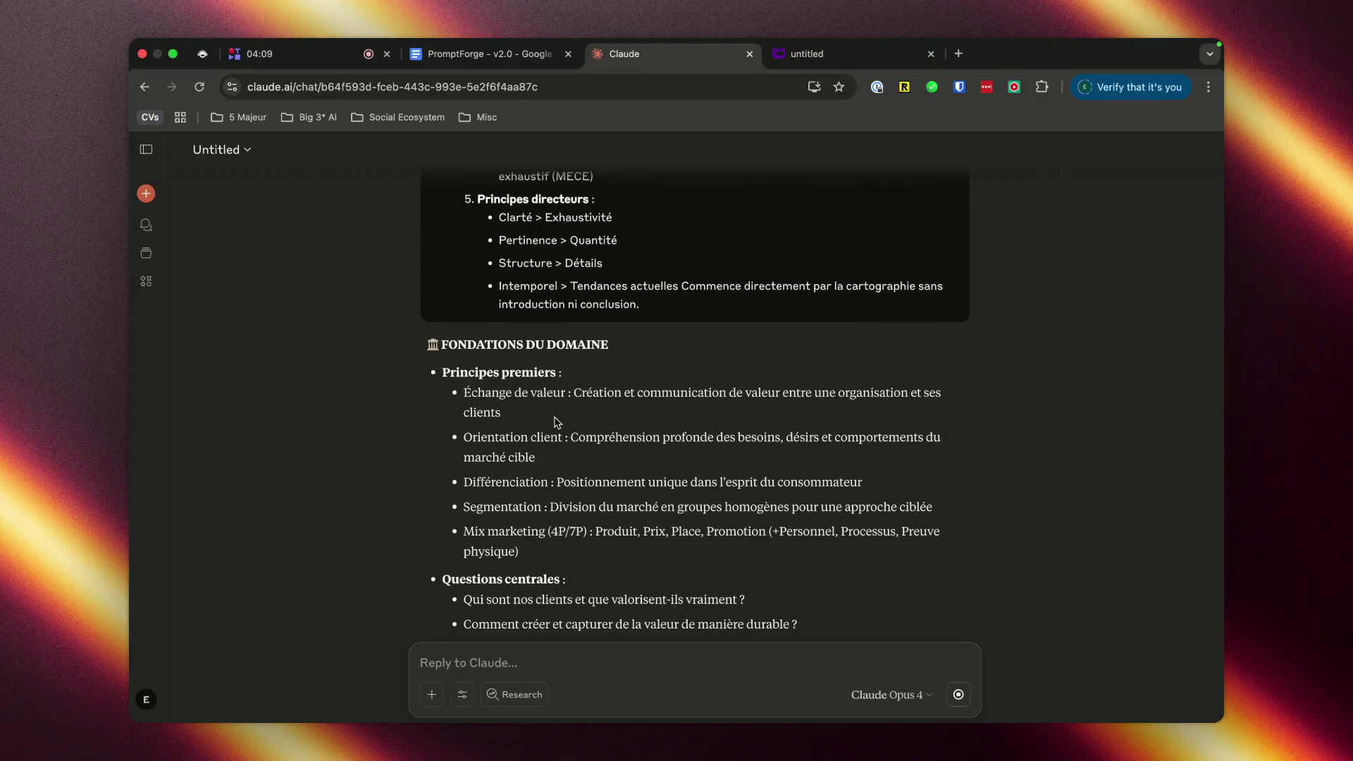
Step: Examine the first principles of marketing listed under Fondations du domaine in the response
{"action": "left_click_drag", "start_coordinate": [472, 392], "coordinate": [623, 394]}
{"action": "left_click", "coordinate": [638, 395]}
{"action": "left_click_drag", "start_coordinate": [464, 437], "coordinate": [744, 437]}
{"action": "left_click", "coordinate": [554, 478]}
{"action": "left_click_drag", "start_coordinate": [492, 484], "coordinate": [554, 482]}
{"action": "left_click", "coordinate": [601, 478]}
{"action": "left_click_drag", "start_coordinate": [482, 507], "coordinate": [586, 496]}
{"action": "left_click", "coordinate": [594, 509]}
{"action": "scroll", "coordinate": [676, 518], "scroll_direction": "down", "scroll_amount": 1}
{"action": "left_click", "coordinate": [618, 496]}
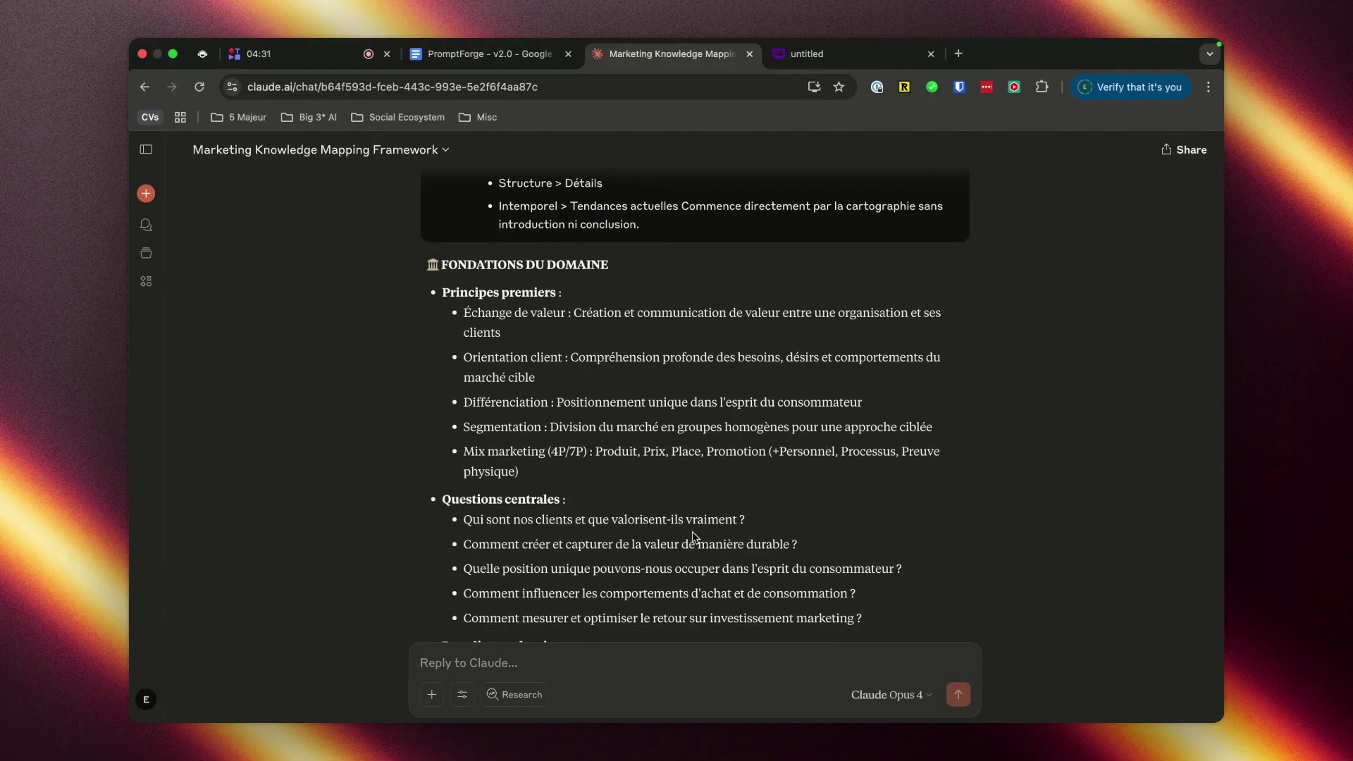
Step: Read the Questions centrales section, focusing on influencing purchase behaviour and measuring marketing return on investment
{"action": "scroll", "coordinate": [706, 523], "scroll_direction": "down", "scroll_amount": 2}
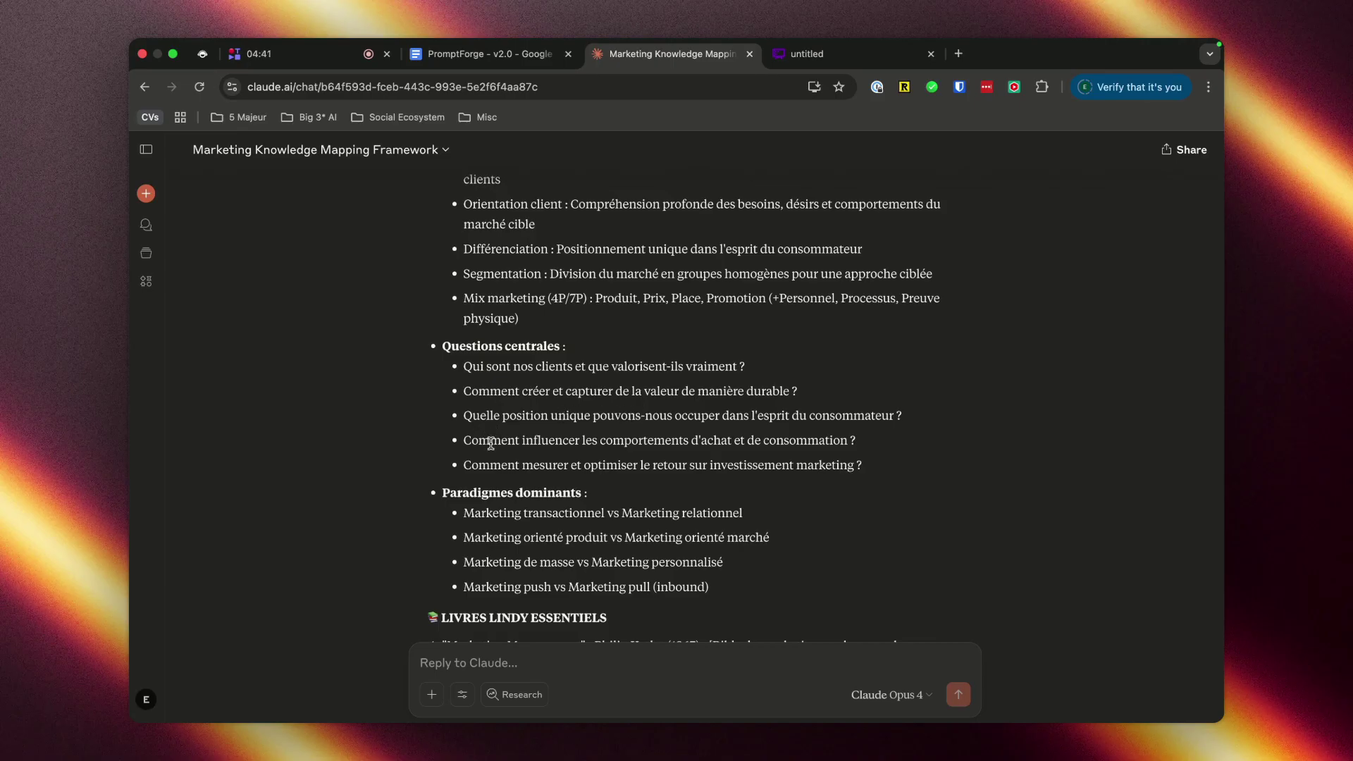
{"action": "left_click_drag", "start_coordinate": [533, 440], "coordinate": [777, 429]}
{"action": "left_click", "coordinate": [757, 441]}
{"action": "left_click_drag", "start_coordinate": [523, 465], "coordinate": [723, 463]}
{"action": "left_click", "coordinate": [726, 463]}
Step: Examine the opposing marketing approaches listed under Paradigmes dominants
{"action": "scroll", "coordinate": [775, 461], "scroll_direction": "down", "scroll_amount": 2}
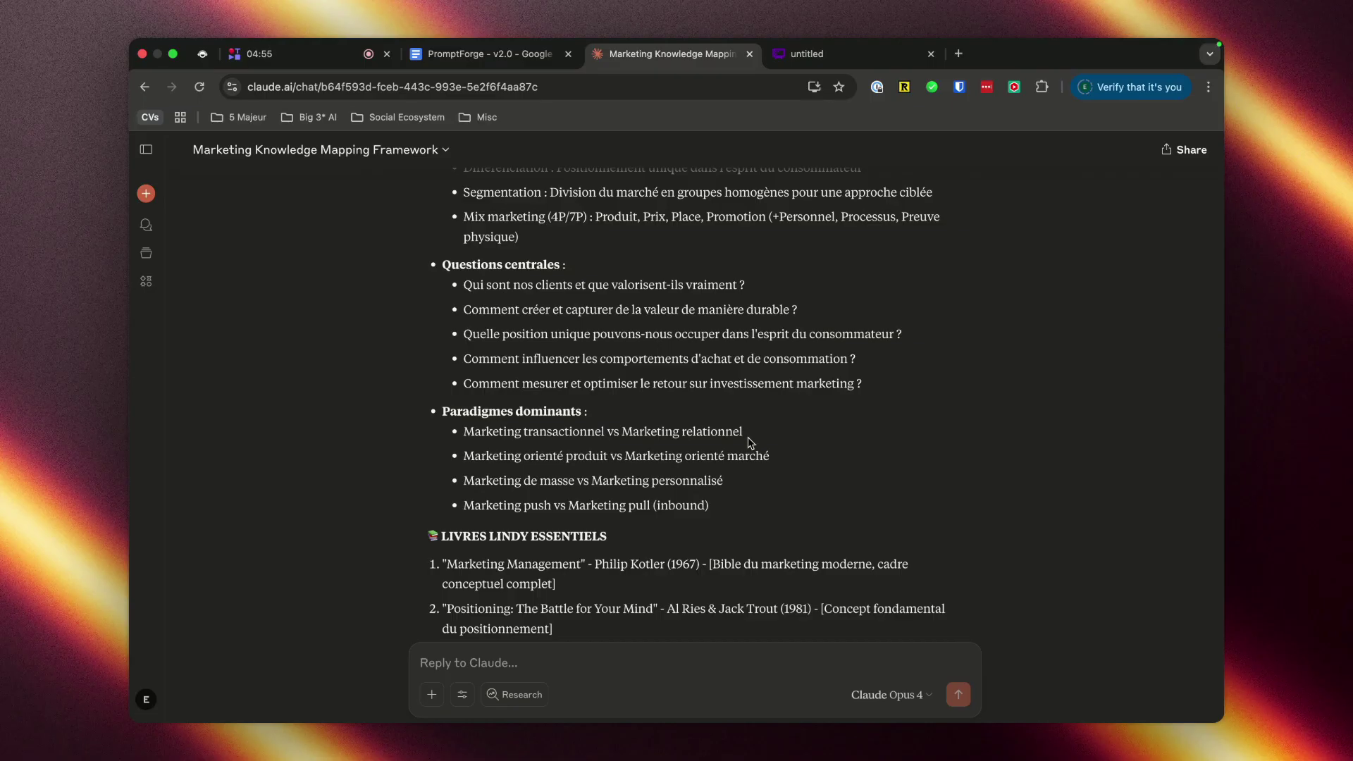
{"action": "left_click_drag", "start_coordinate": [521, 456], "coordinate": [616, 456]}
{"action": "left_click", "coordinate": [637, 455]}
{"action": "left_click_drag", "start_coordinate": [782, 457], "coordinate": [667, 456]}
{"action": "left_click", "coordinate": [592, 479]}
{"action": "left_click_drag", "start_coordinate": [484, 506], "coordinate": [680, 506]}
{"action": "left_click", "coordinate": [588, 501]}
{"action": "left_click", "coordinate": [764, 505]}
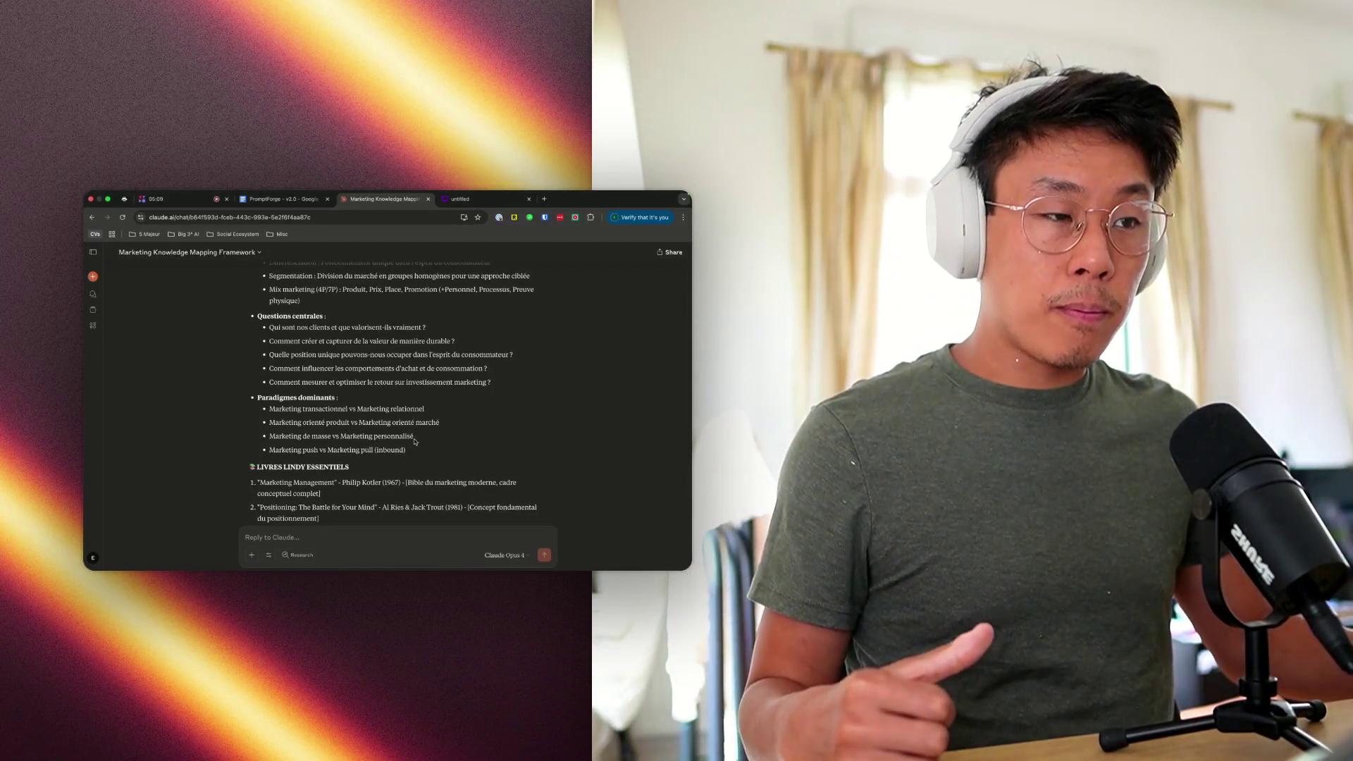
{"action": "left_click_drag", "start_coordinate": [357, 409], "coordinate": [269, 410]}
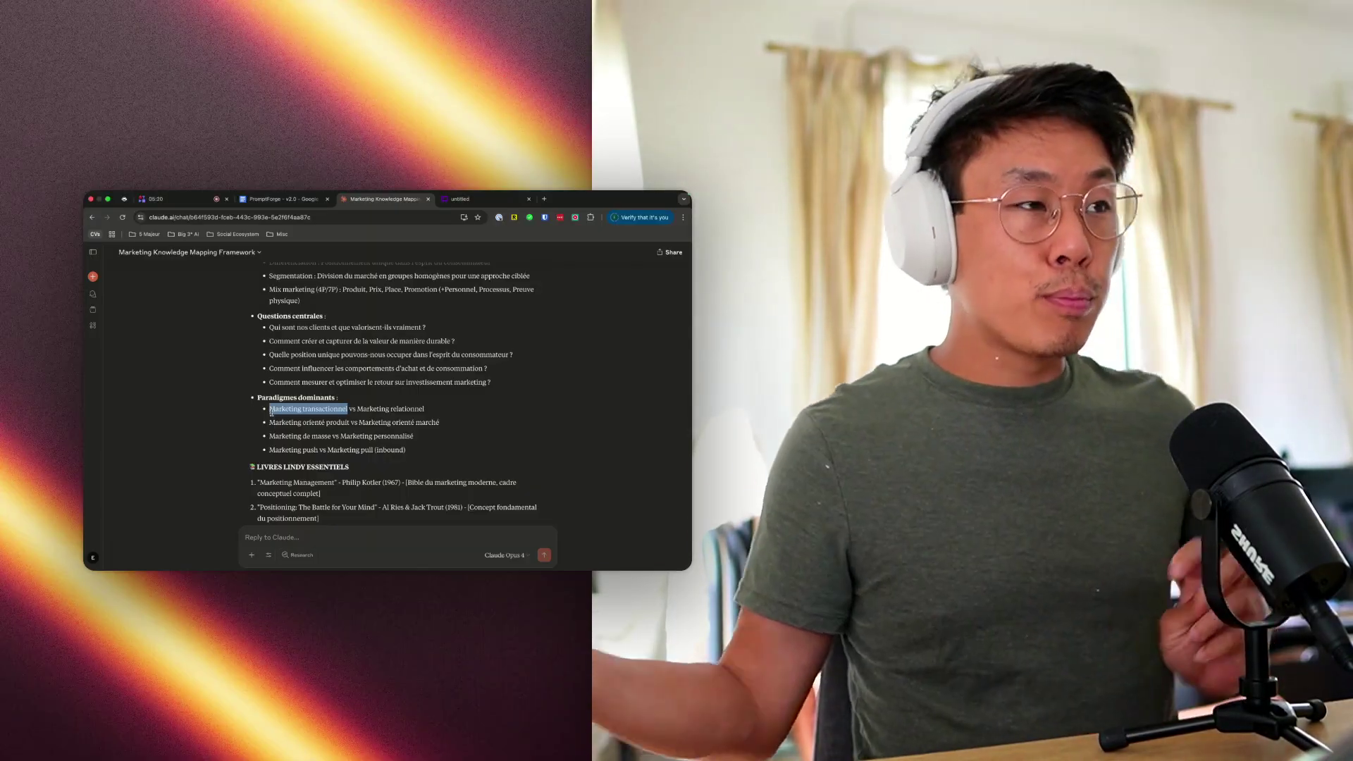
Step: Review the recommended books in the Livres Lindy Essentiels section of the response
{"action": "scroll", "coordinate": [416, 416], "scroll_direction": "down", "scroll_amount": 2}
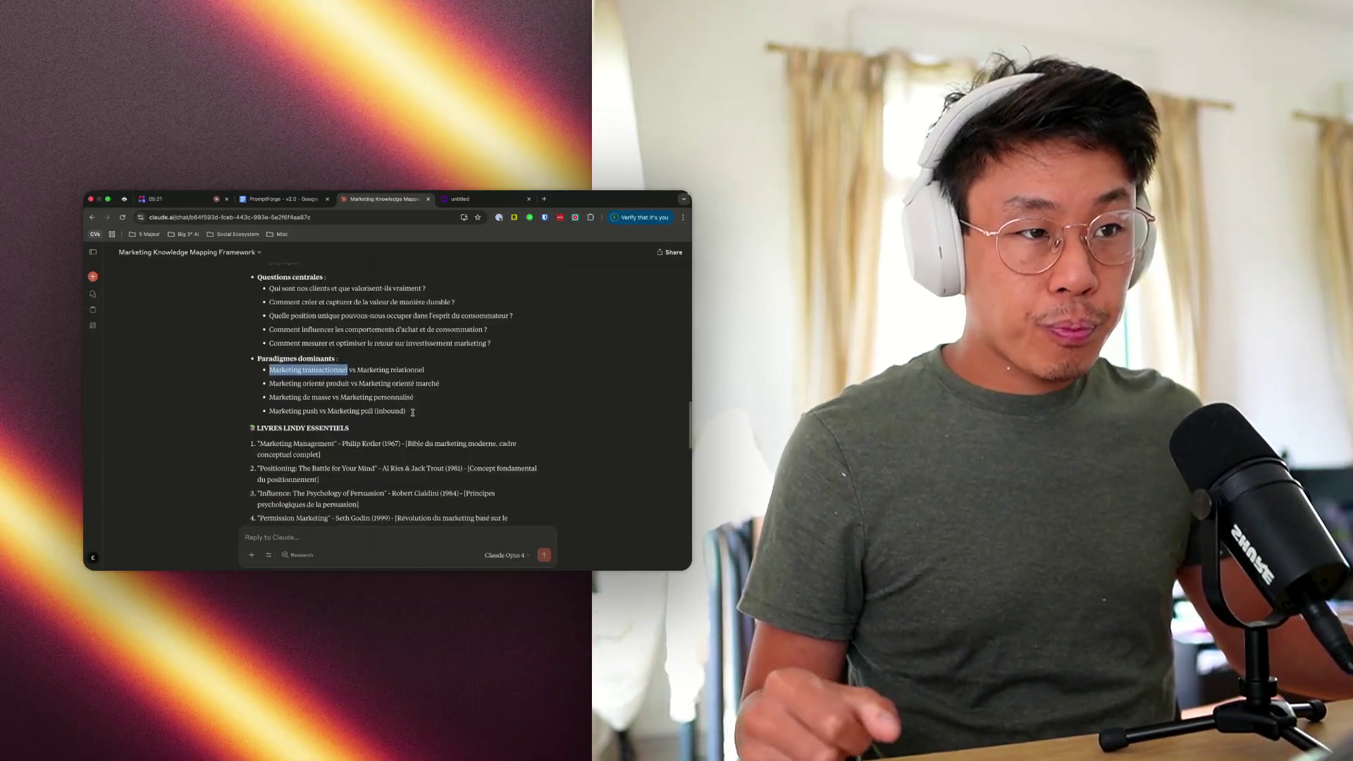
{"action": "scroll", "coordinate": [415, 416], "scroll_direction": "down", "scroll_amount": 2}
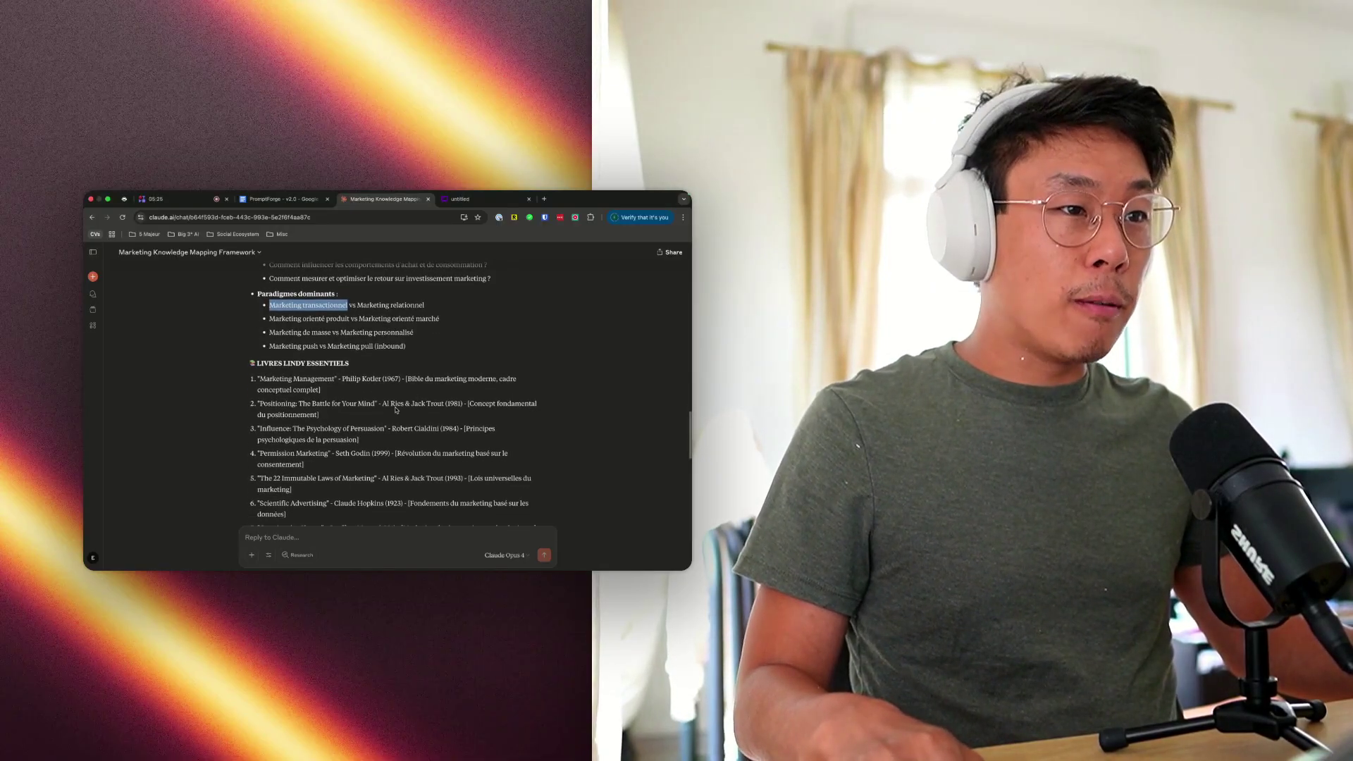
{"action": "scroll", "coordinate": [415, 396], "scroll_direction": "down", "scroll_amount": 1}
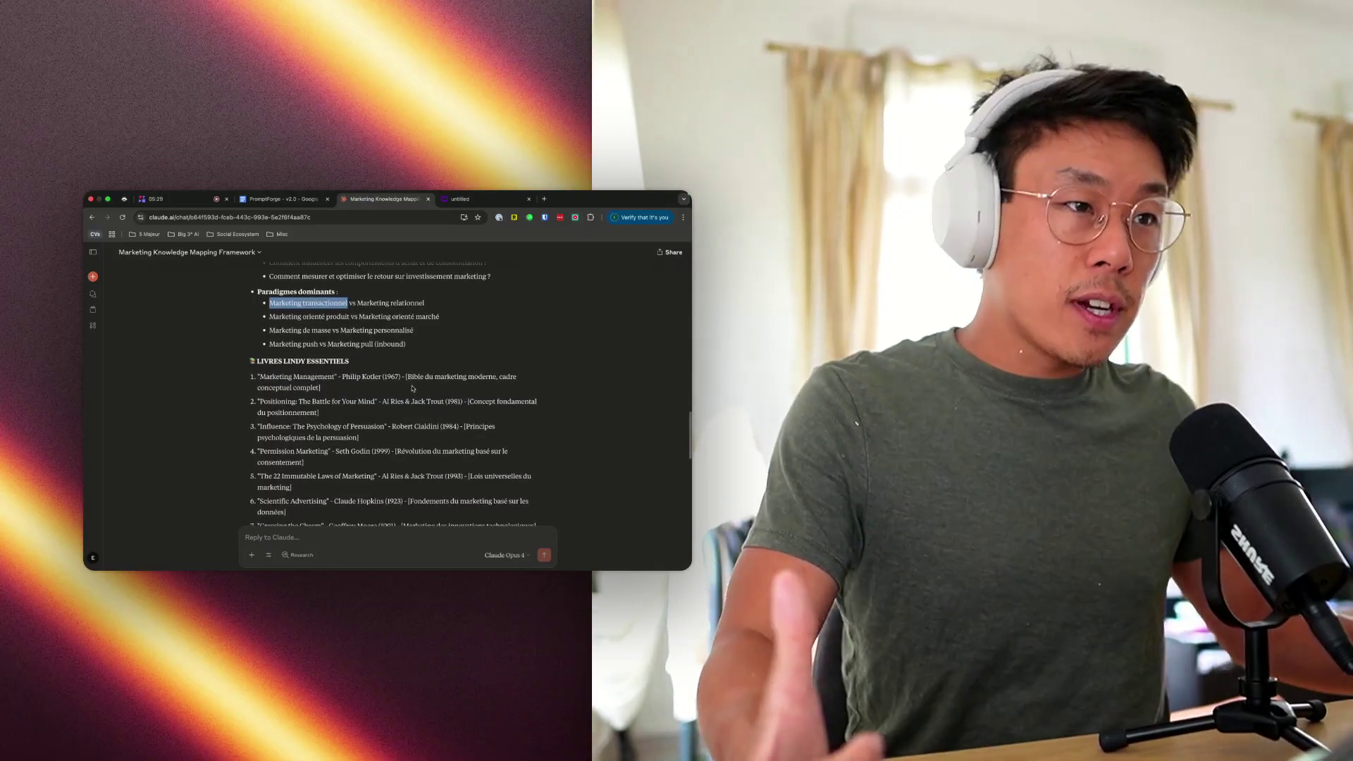
{"action": "scroll", "coordinate": [416, 387], "scroll_direction": "down", "scroll_amount": 1}
{"action": "scroll", "coordinate": [415, 386], "scroll_direction": "down", "scroll_amount": 1}
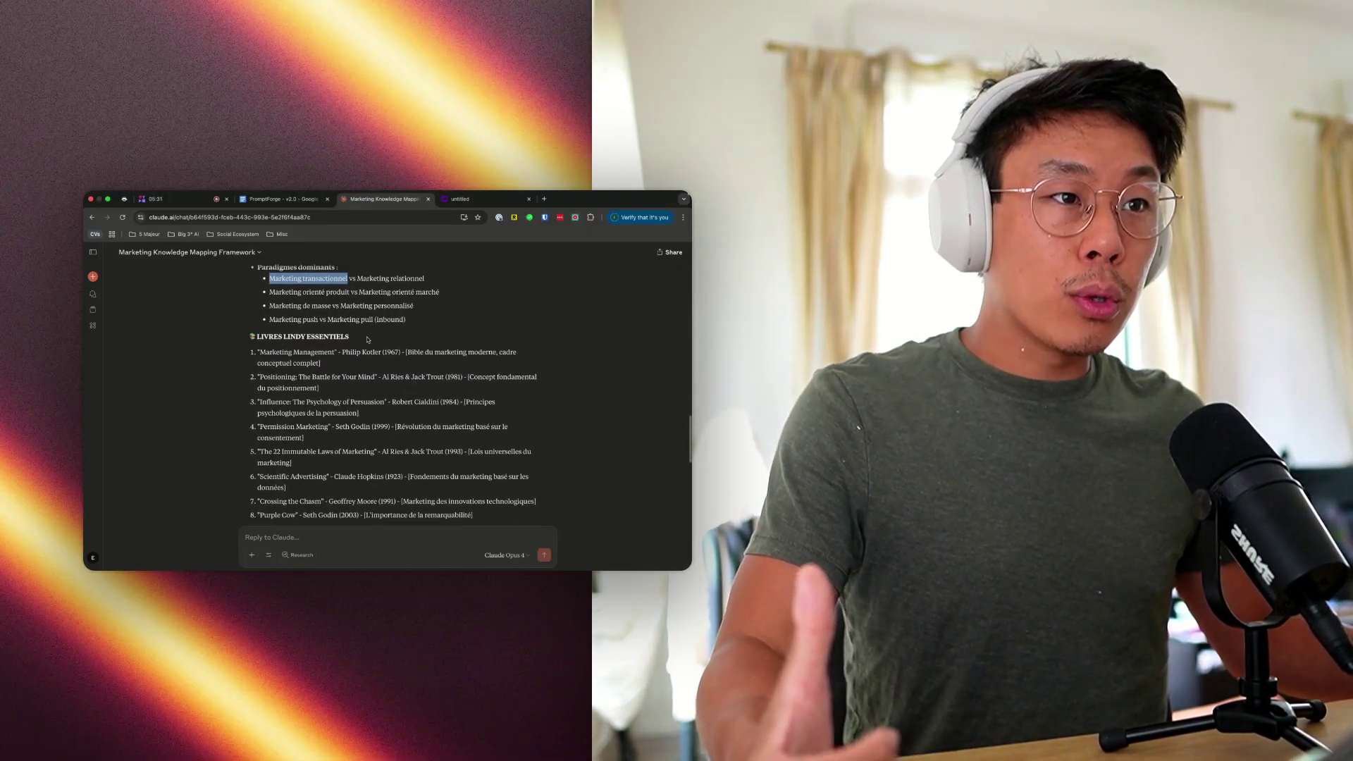
{"action": "left_click", "coordinate": [307, 337]}
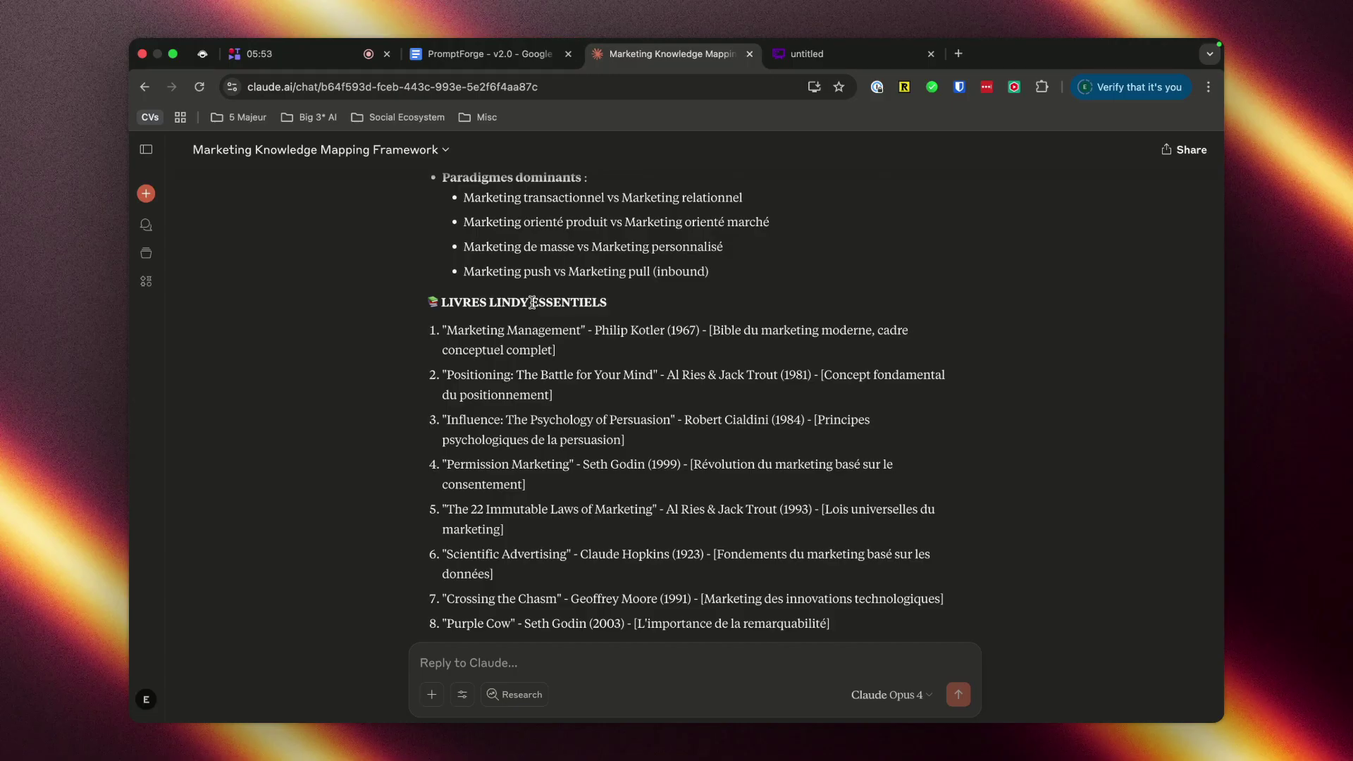
Step: Search Google for "influence et persuasion" in a new tab
{"action": "key", "text": "super+t"}
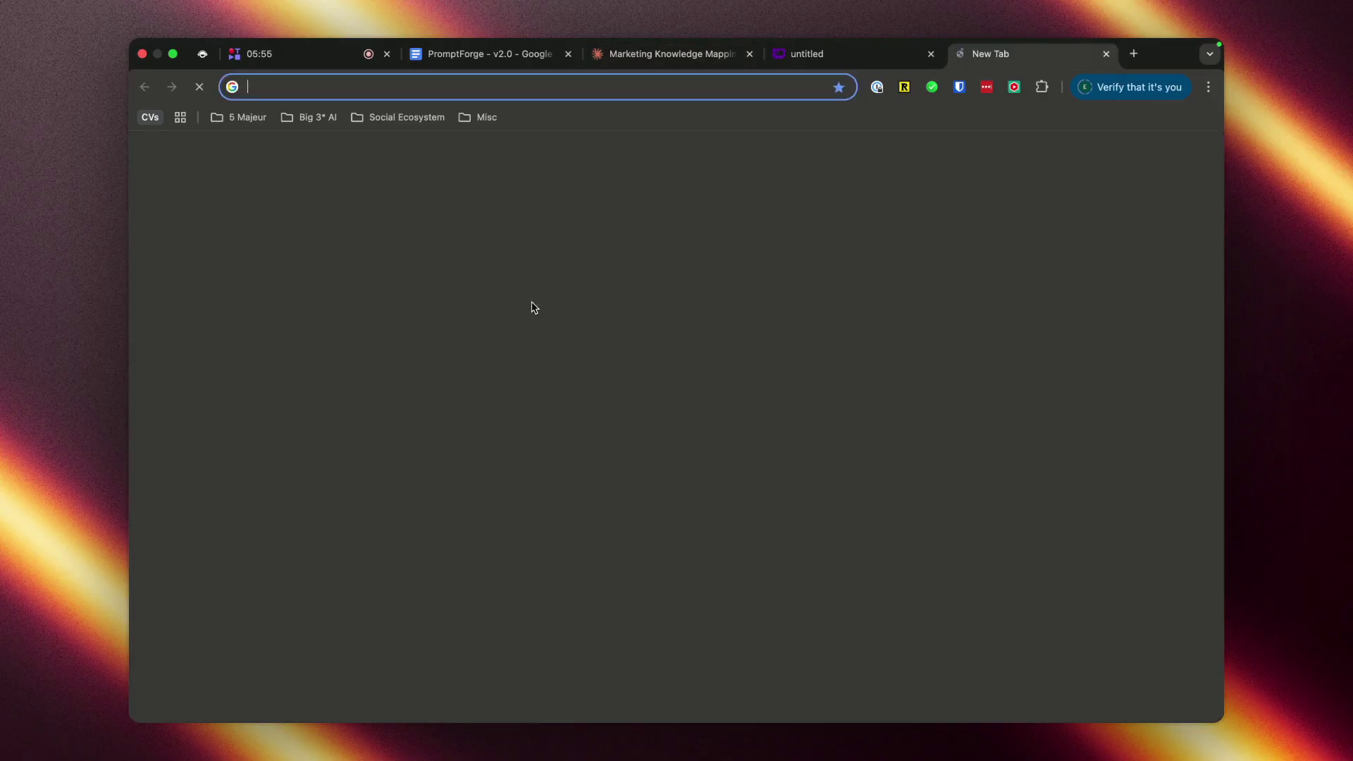
{"action": "type", "text": "influence et persua"}
{"action": "type", "text": "sion c"}
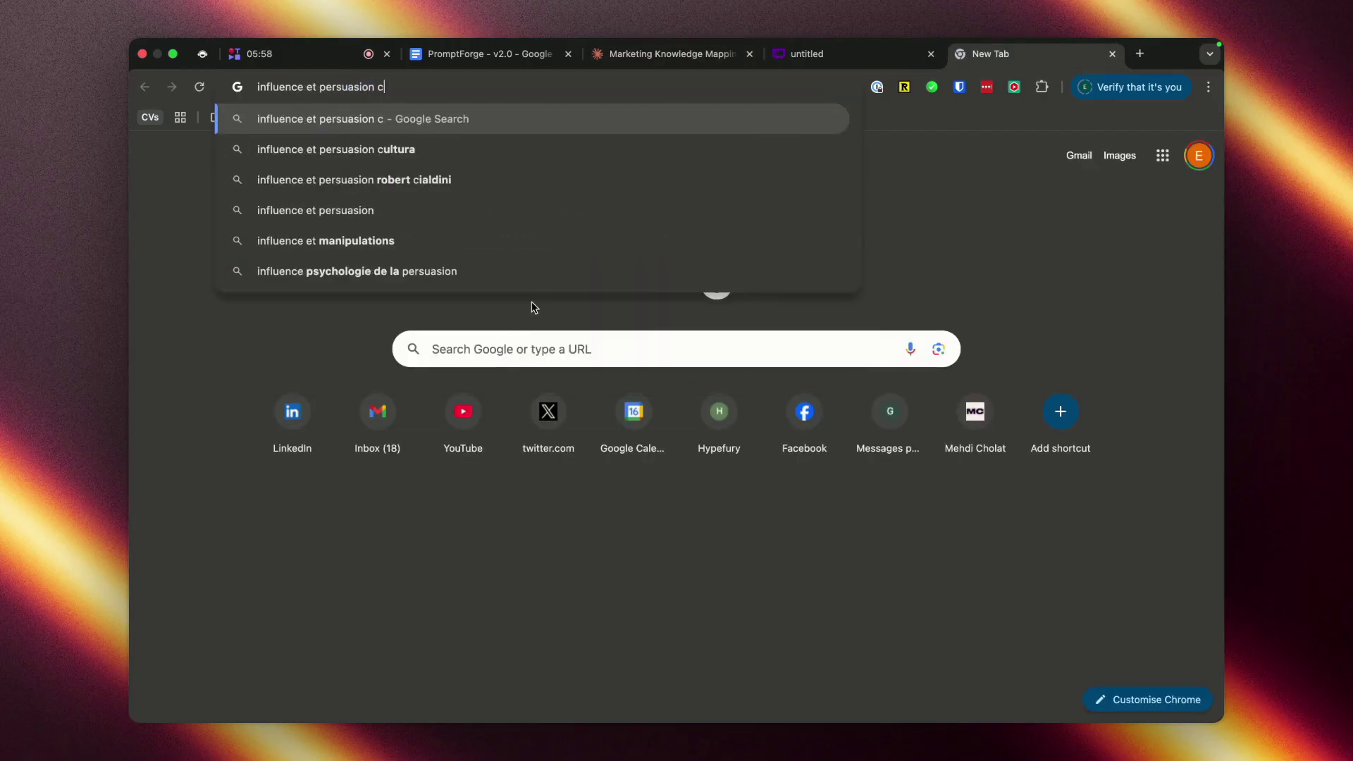
{"action": "key", "text": "Return"}
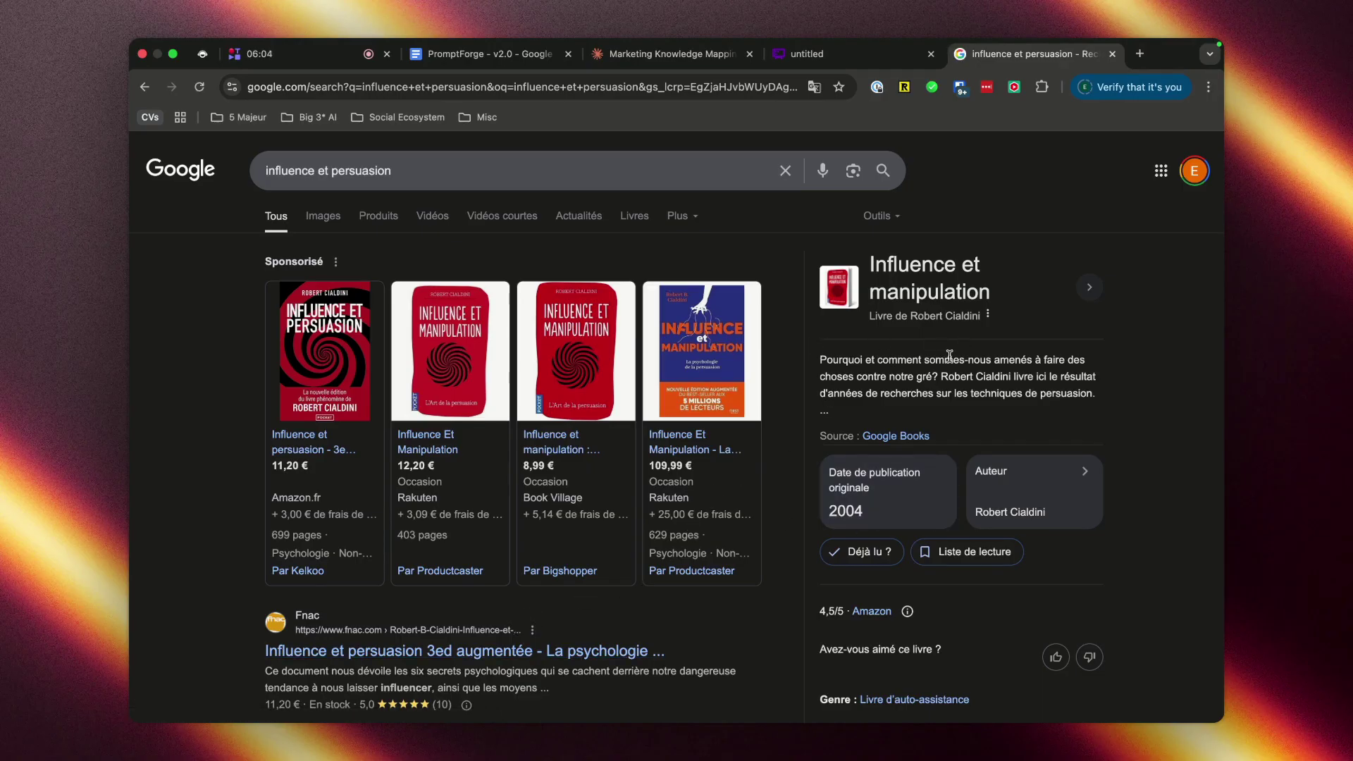
Step: Search Google for "l'art de la guerre" and open the book's French Wikipedia article
{"action": "left_click", "coordinate": [636, 89]}
{"action": "type", "text": "l"}
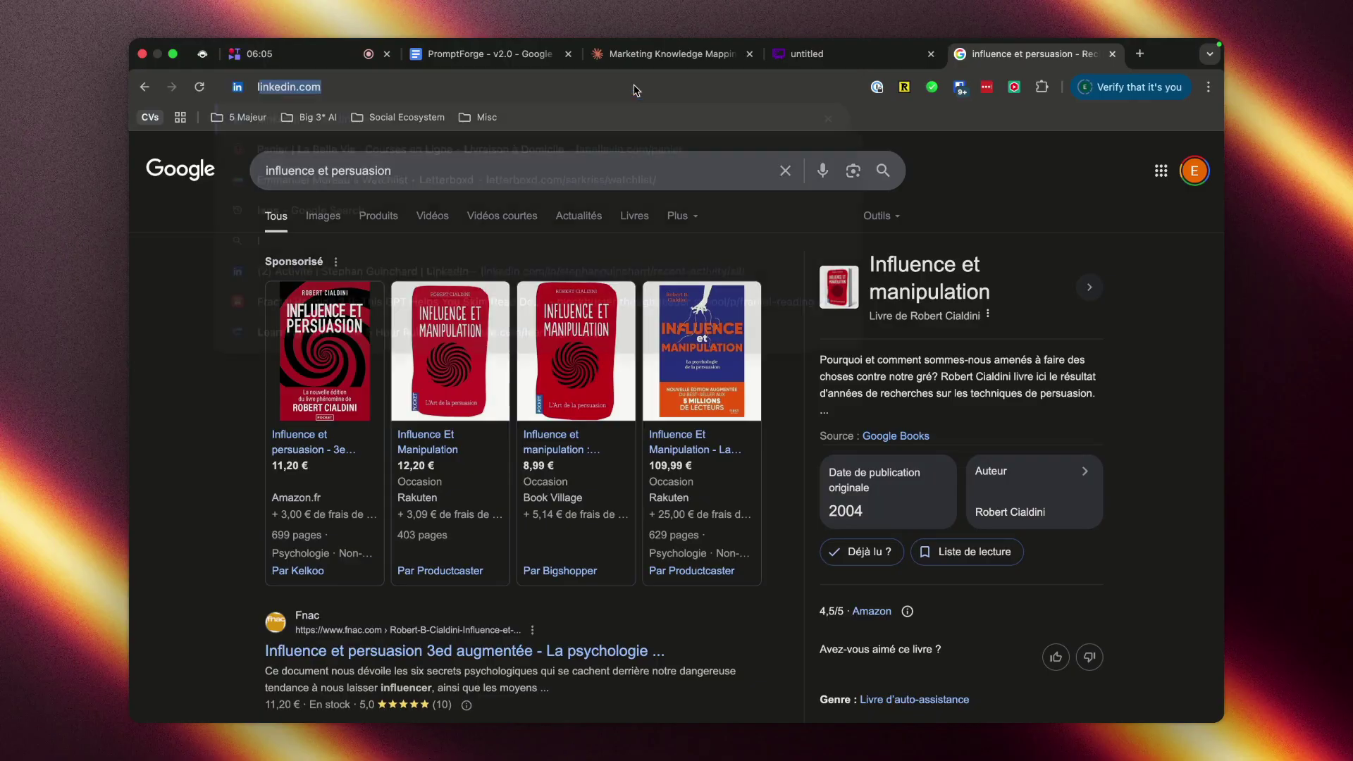
{"action": "type", "text": "'art de la guerr"}
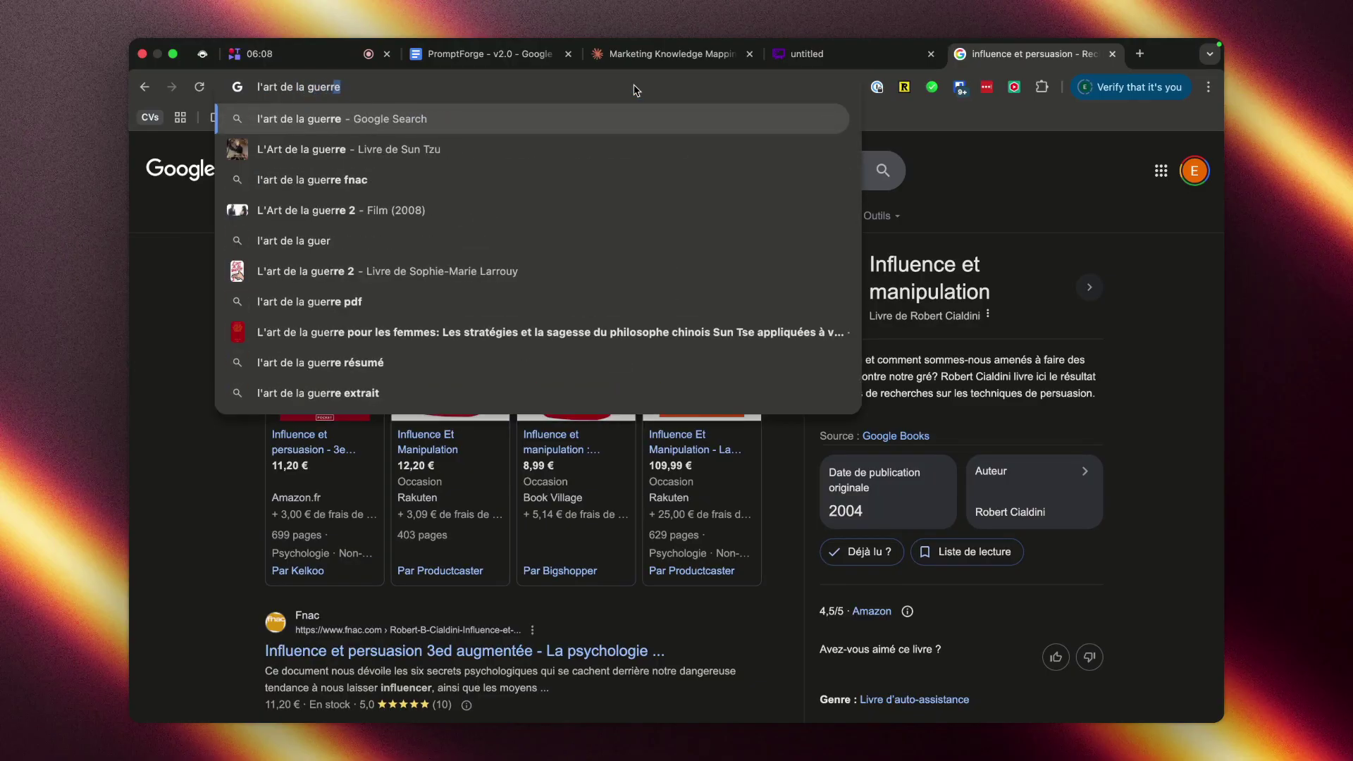
{"action": "key", "text": "Return"}
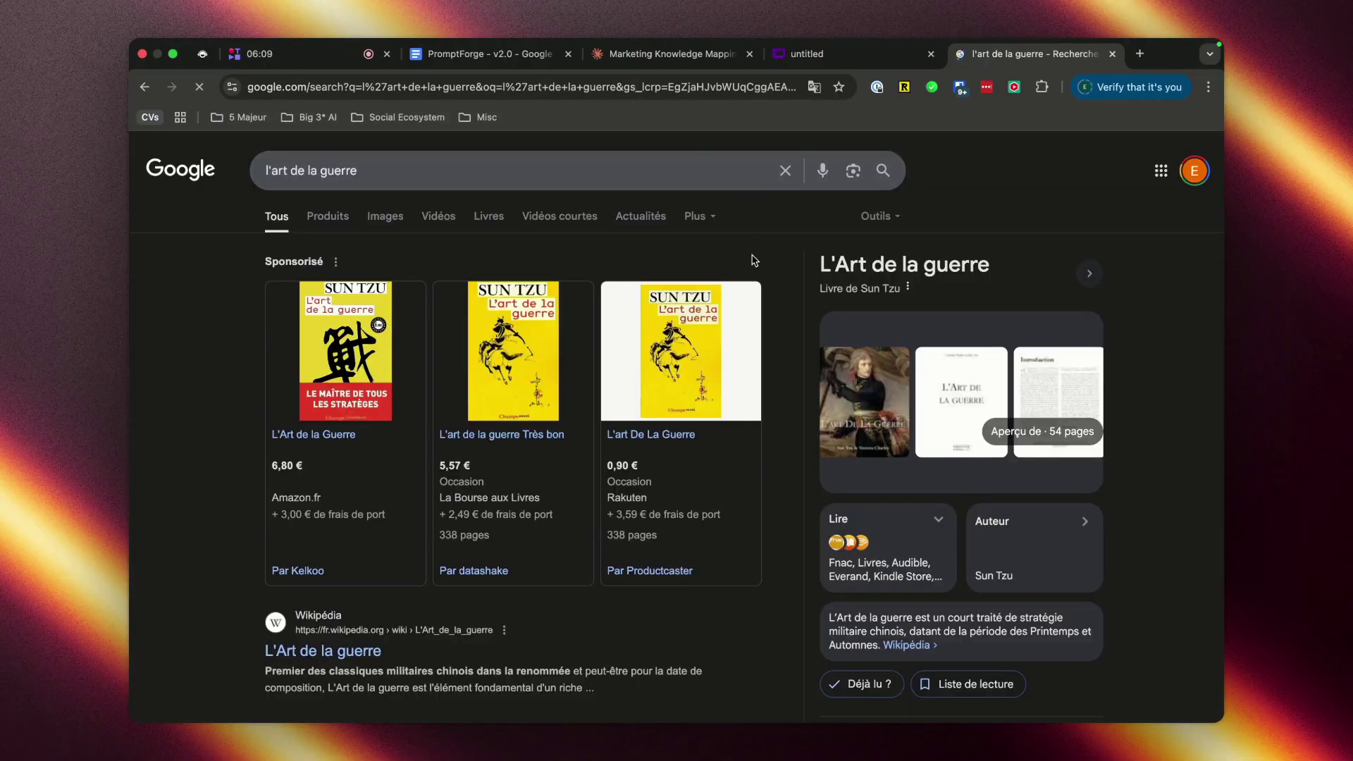
{"action": "scroll", "coordinate": [752, 262], "scroll_direction": "down", "scroll_amount": 5}
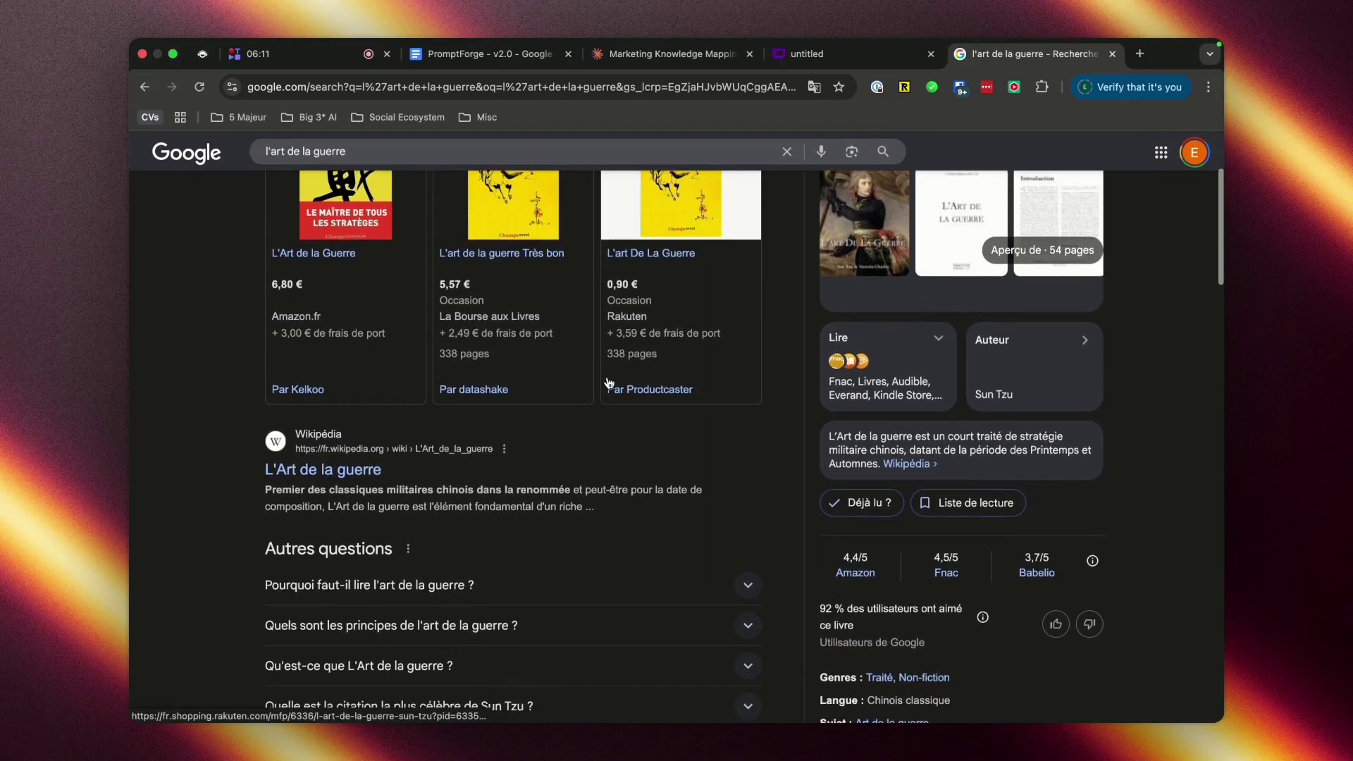
{"action": "left_click", "coordinate": [337, 471]}
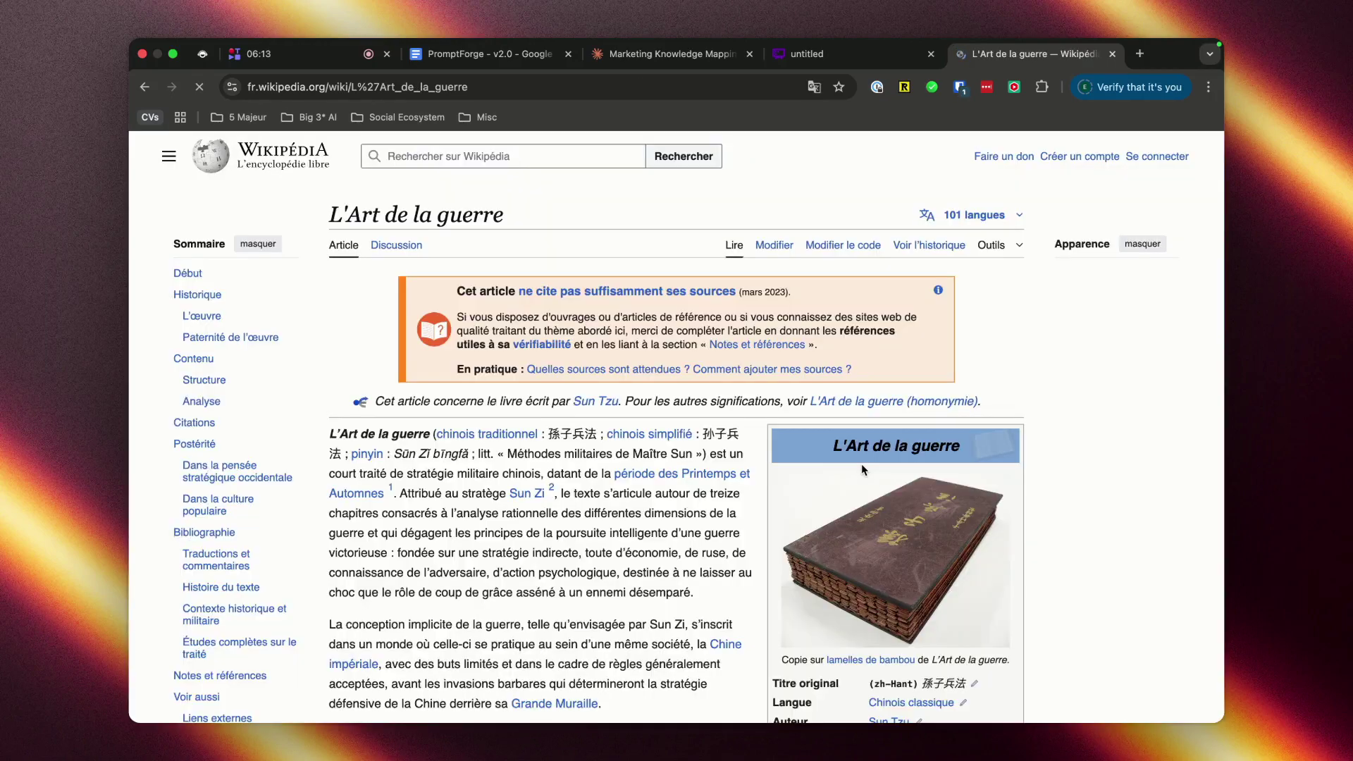
Step: Read the dating of the work in the article's Historique section and return to the search results
{"action": "scroll", "coordinate": [862, 464], "scroll_direction": "down", "scroll_amount": 4}
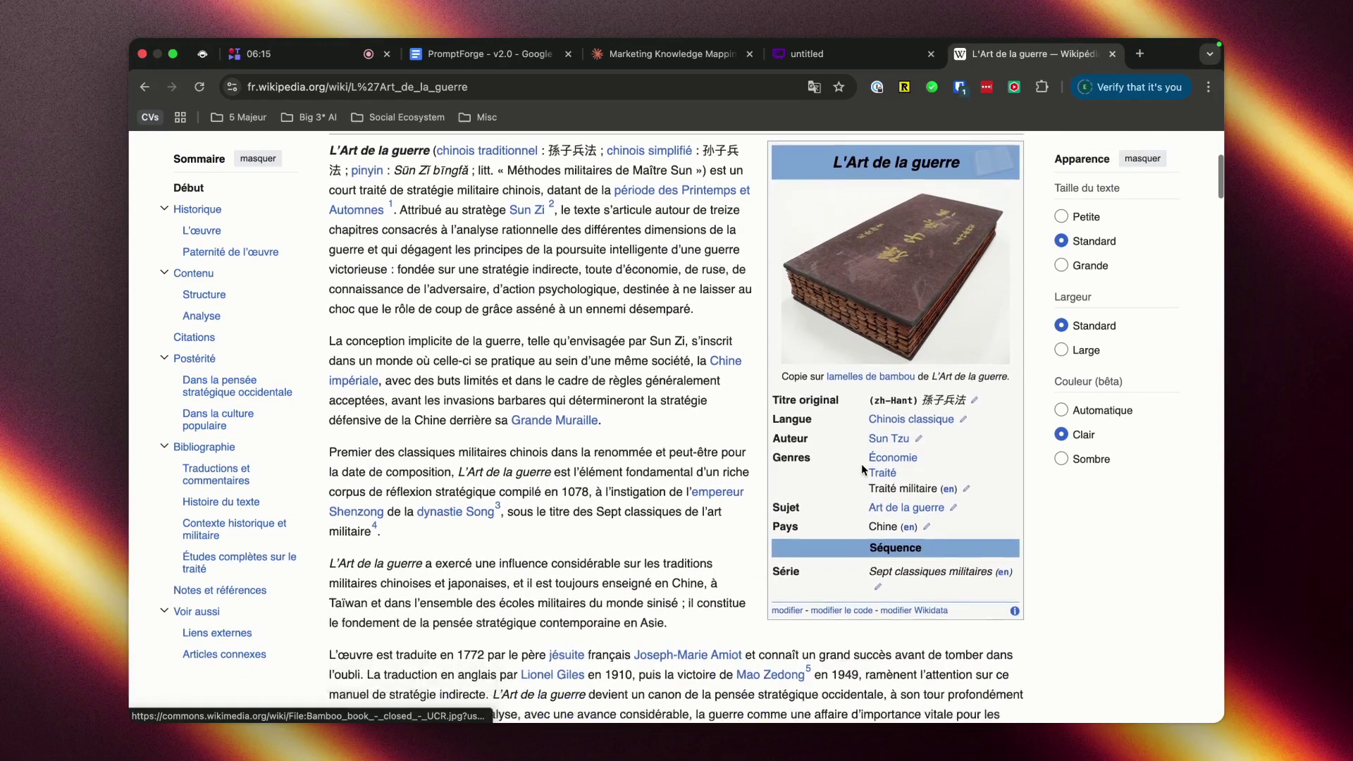
{"action": "scroll", "coordinate": [861, 464], "scroll_direction": "down", "scroll_amount": 5}
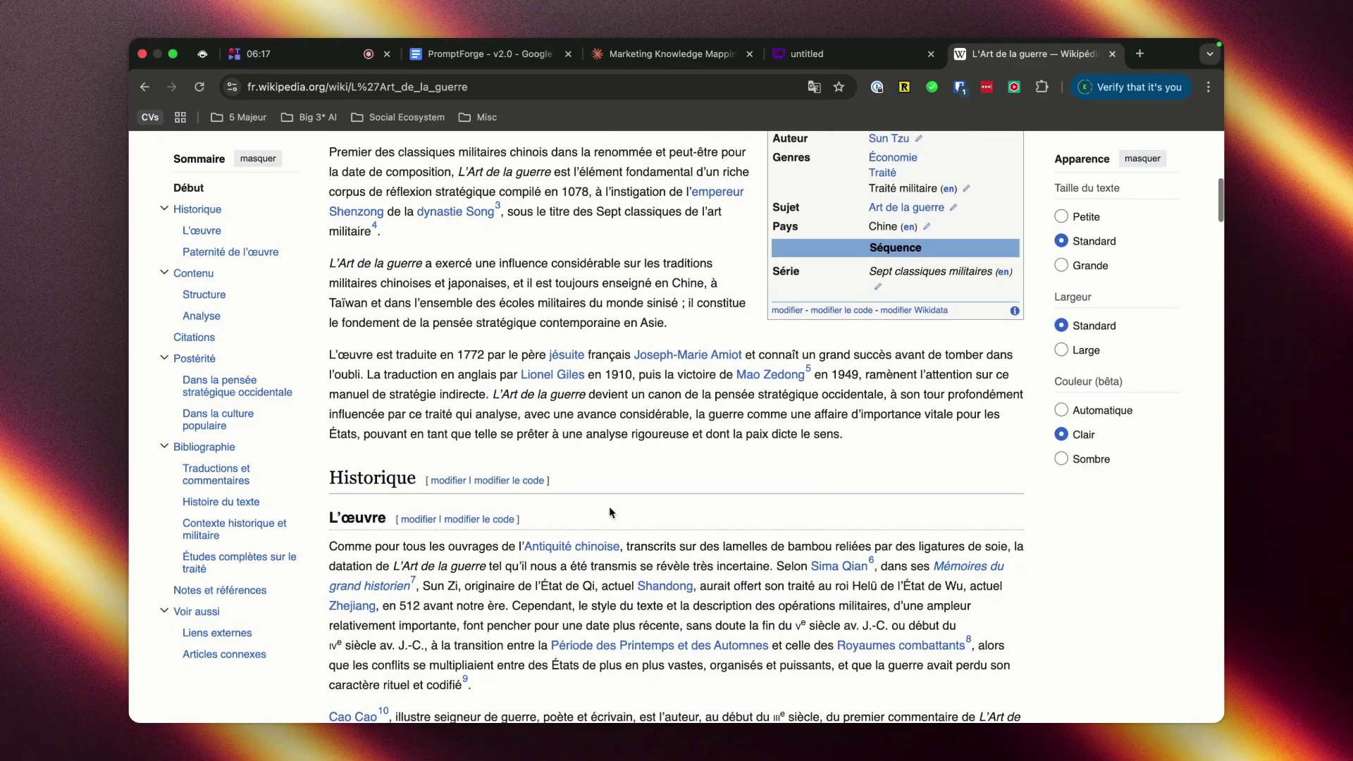
{"action": "left_click_drag", "start_coordinate": [399, 606], "coordinate": [477, 606]}
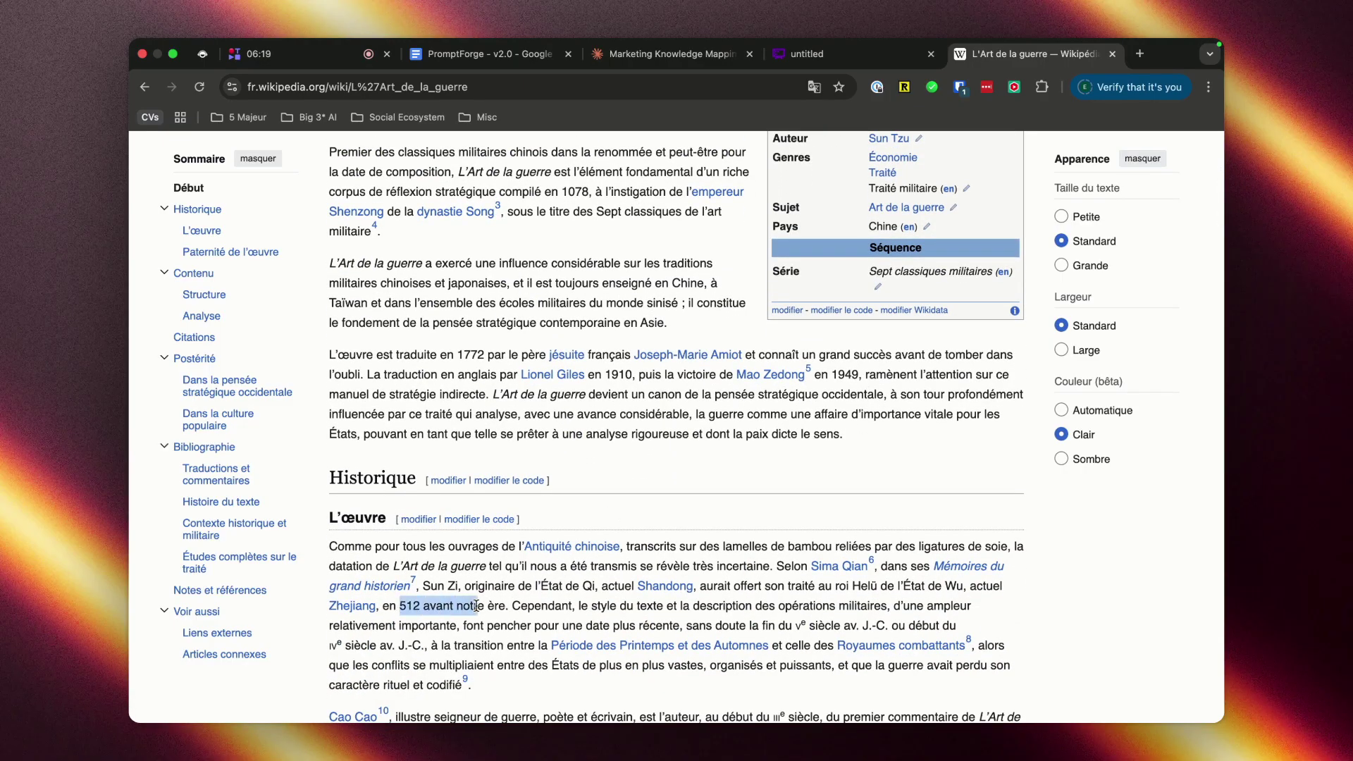
{"action": "left_click", "coordinate": [477, 606]}
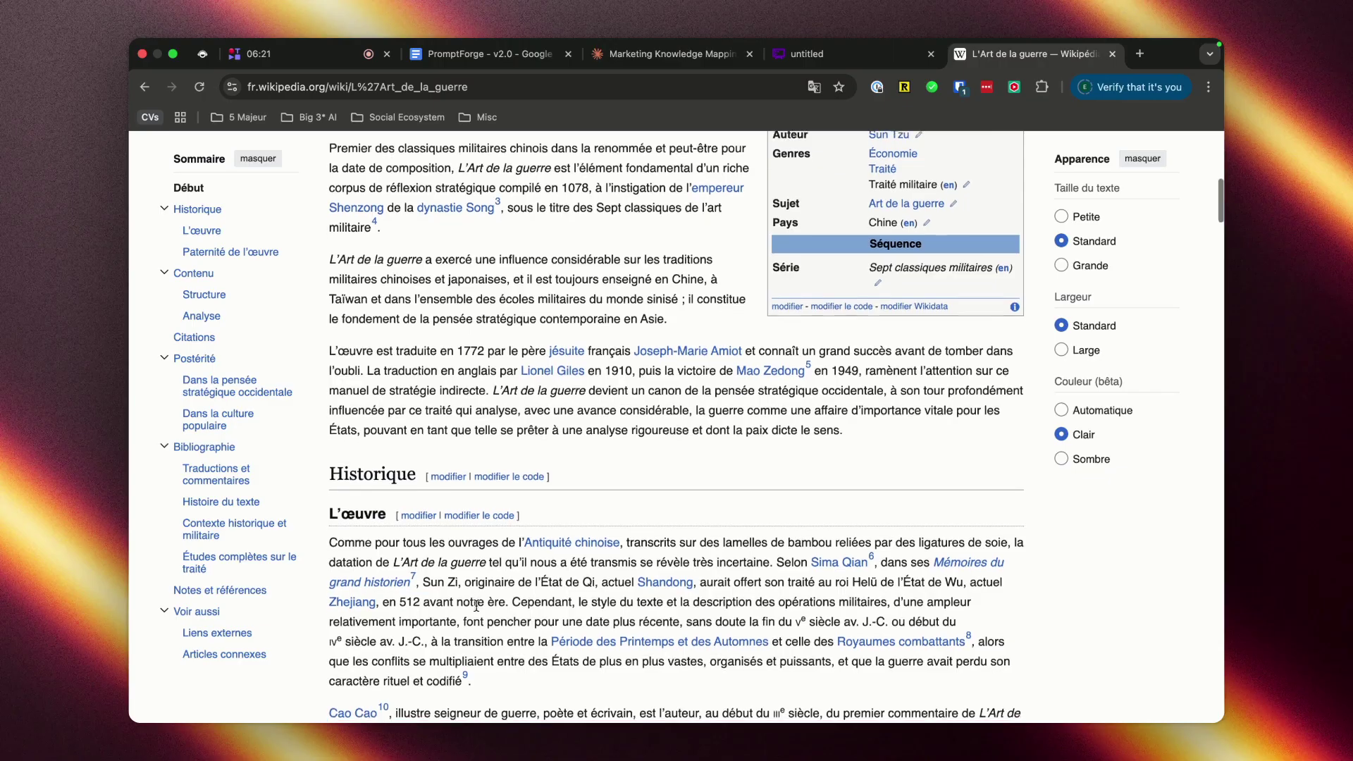
{"action": "scroll", "coordinate": [479, 605], "scroll_direction": "down", "scroll_amount": 2}
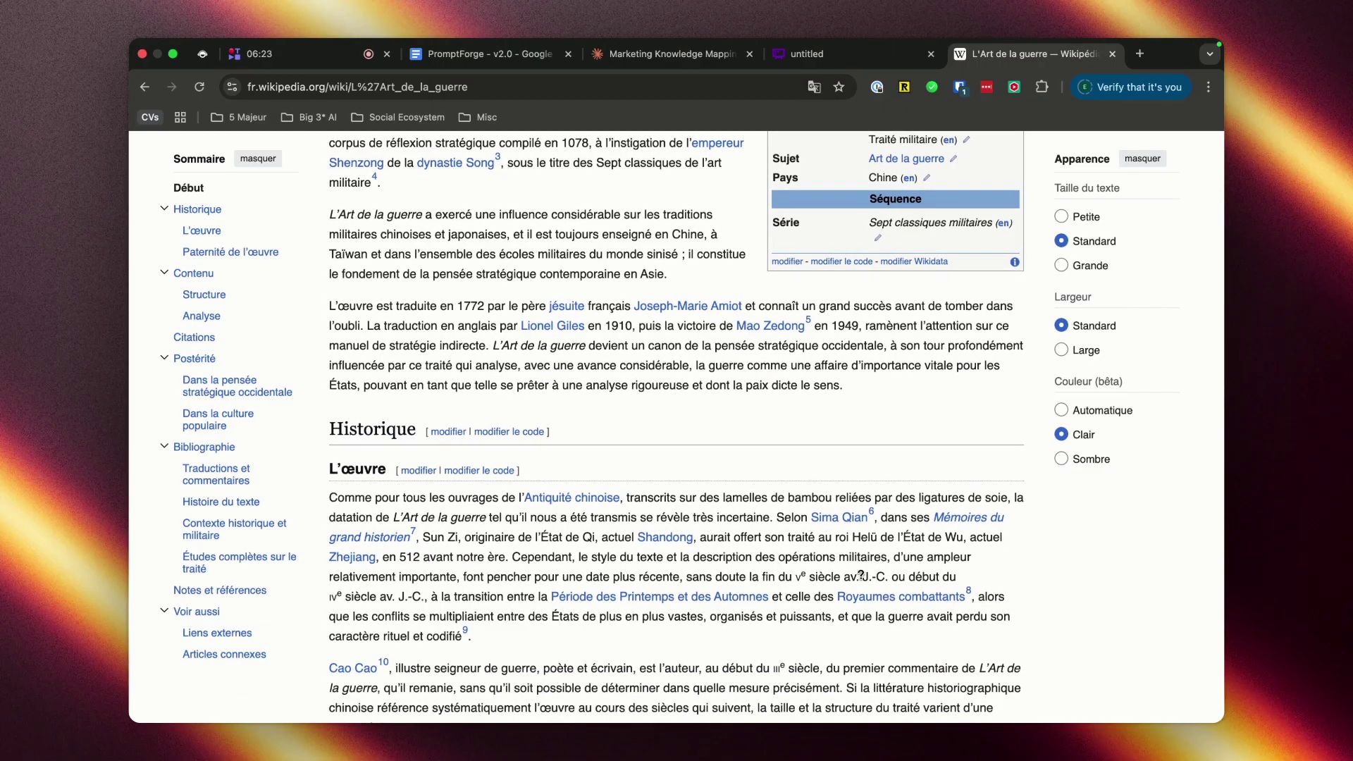
{"action": "left_click", "coordinate": [141, 86]}
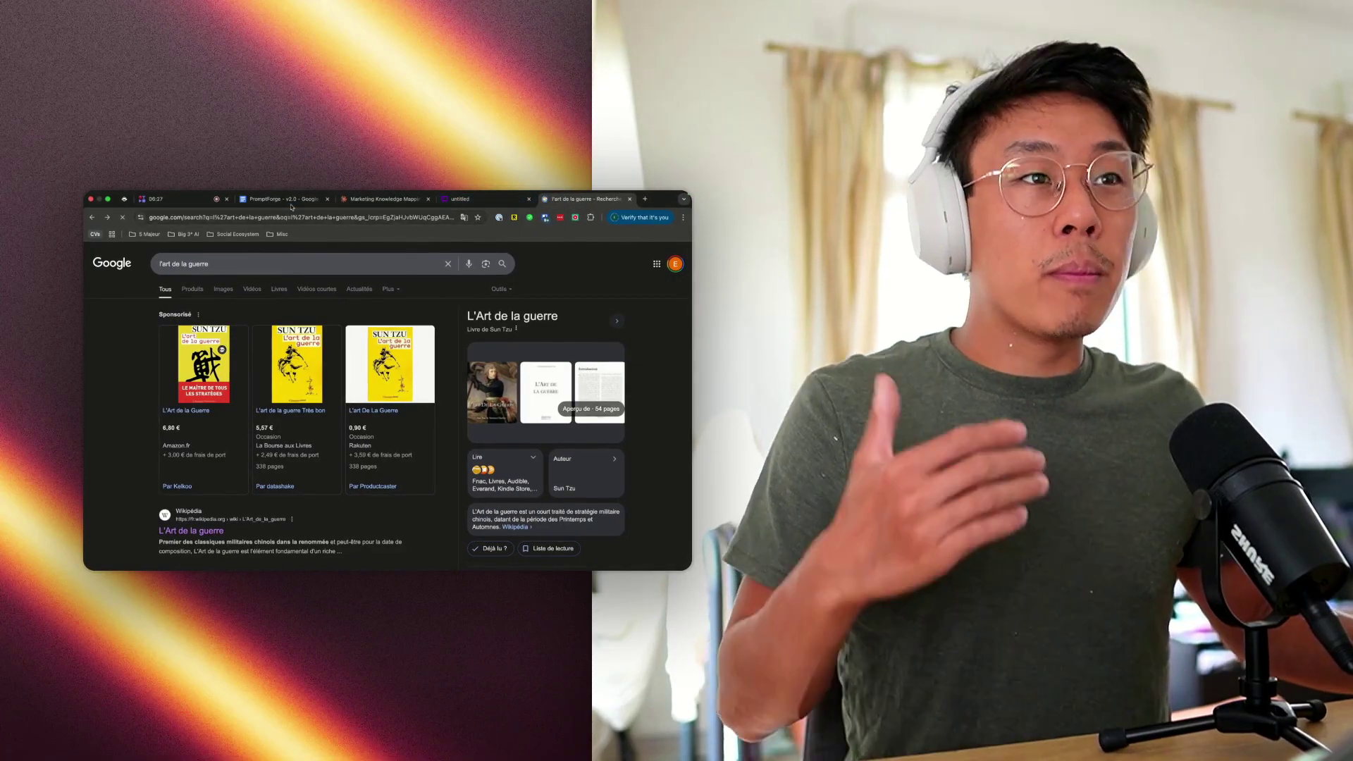
Step: Copy the title Marketing Management from Claude's book list and search Google for "marketing management kotler" in a new tab
{"action": "left_click", "coordinate": [384, 199]}
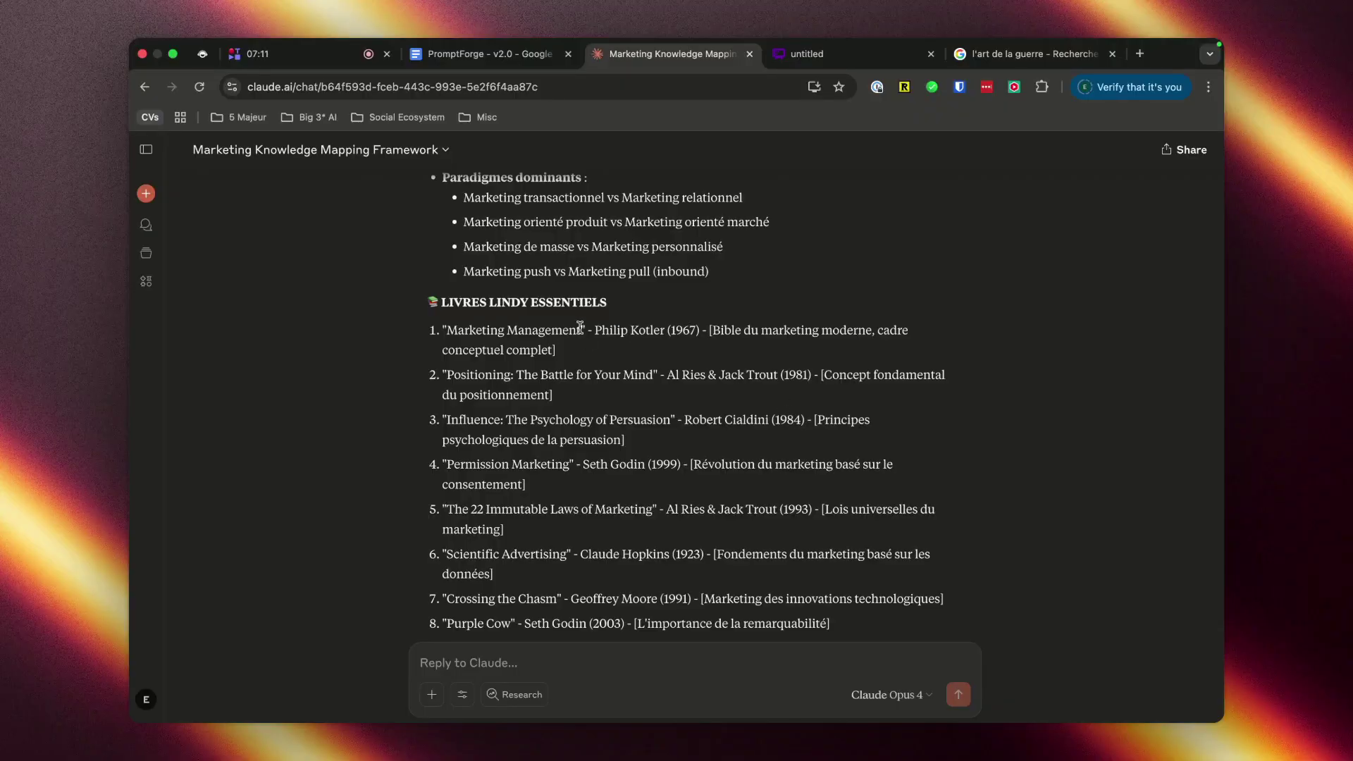
{"action": "left_click_drag", "start_coordinate": [580, 328], "coordinate": [446, 330]}
{"action": "key", "text": "super+c"}
{"action": "key", "text": "super+t"}
{"action": "key", "text": "super+v"}
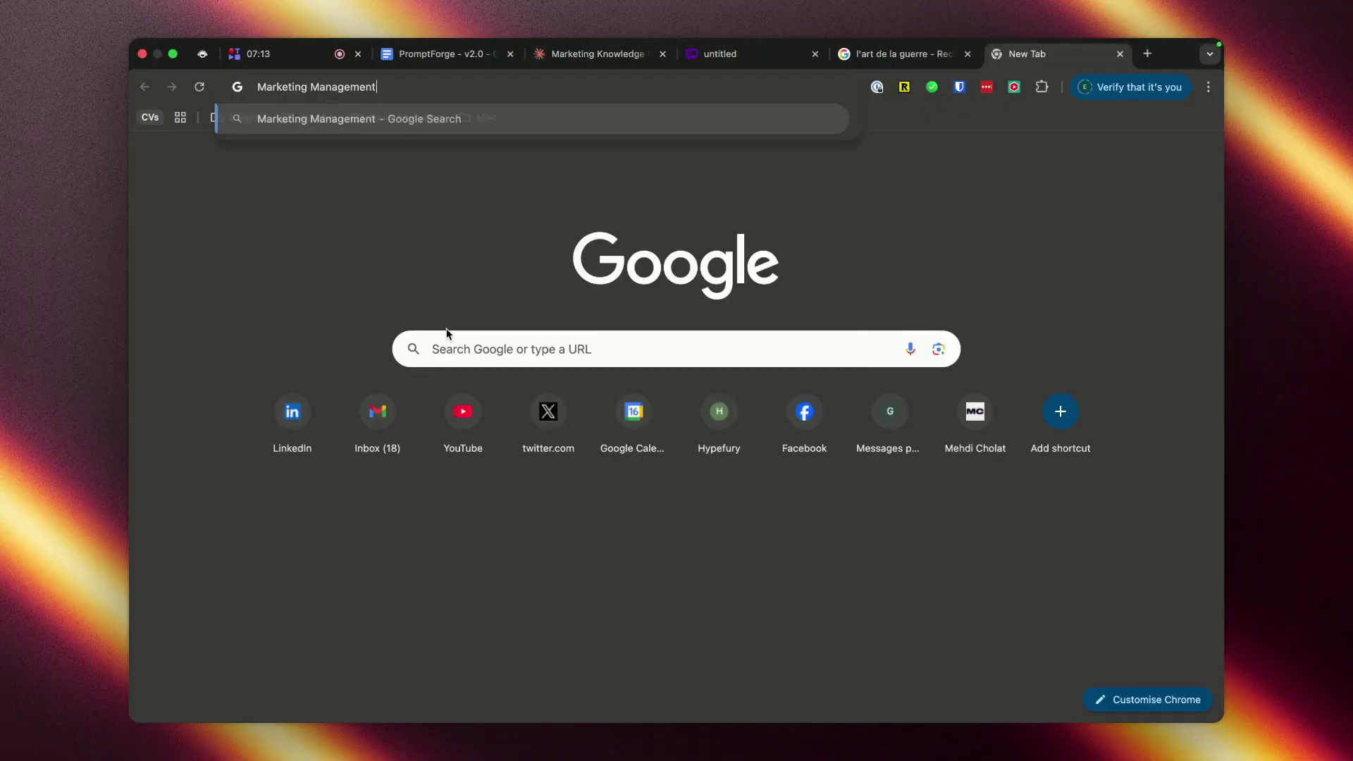
{"action": "type", "text": "kotler"}
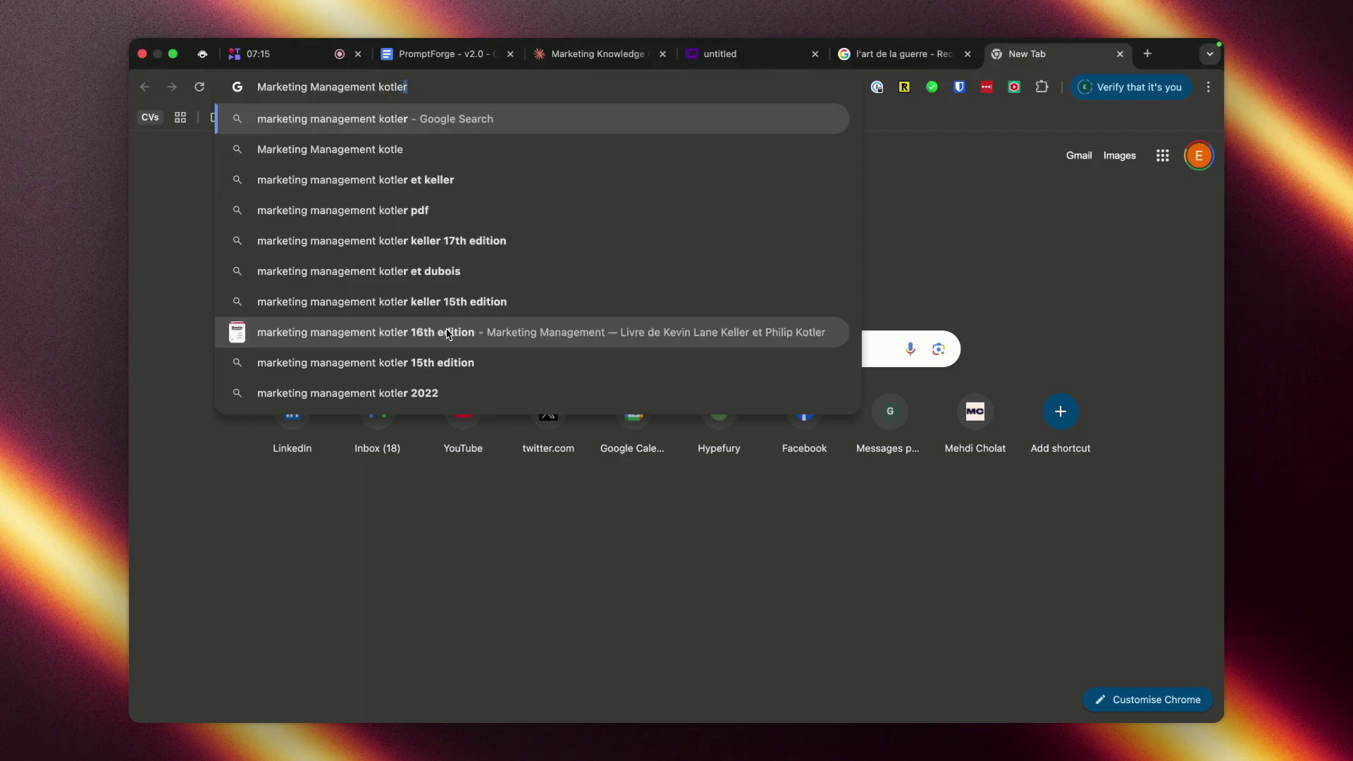
{"action": "key", "text": "Return"}
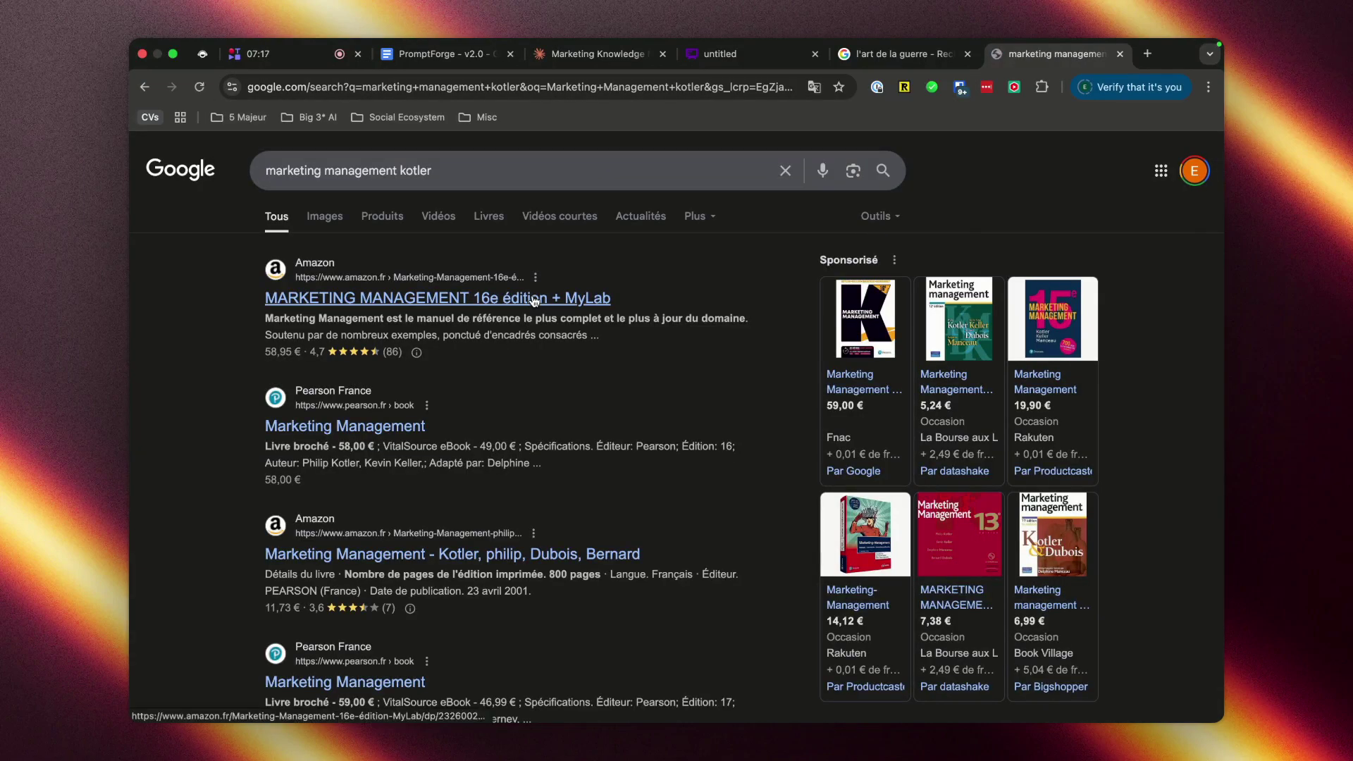
Step: Open the Amazon page of "MARKETING MANAGEMENT 16e édition + MyLab" and read its full description
{"action": "left_click", "coordinate": [534, 299]}
{"action": "scroll", "coordinate": [754, 387], "scroll_direction": "down", "scroll_amount": 1}
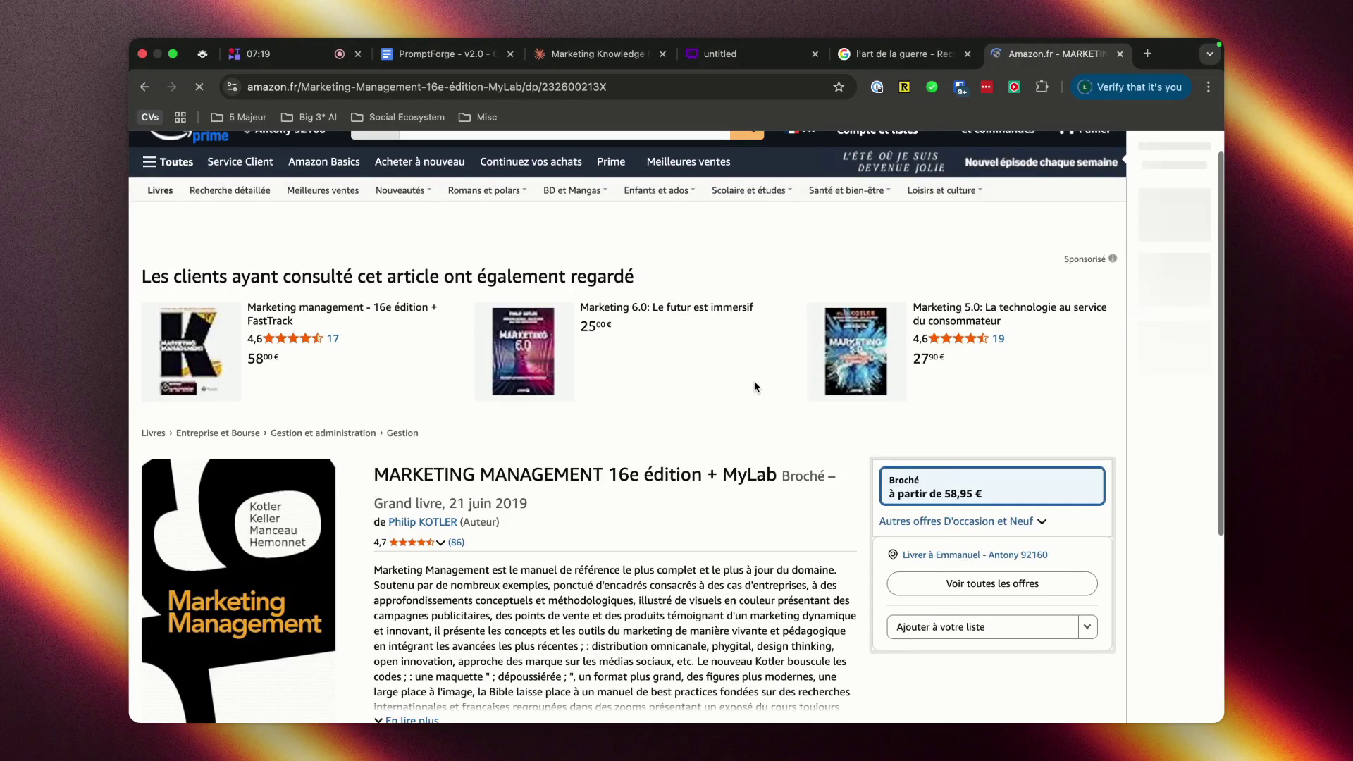
{"action": "scroll", "coordinate": [754, 386], "scroll_direction": "down", "scroll_amount": 5}
{"action": "left_click", "coordinate": [423, 489]}
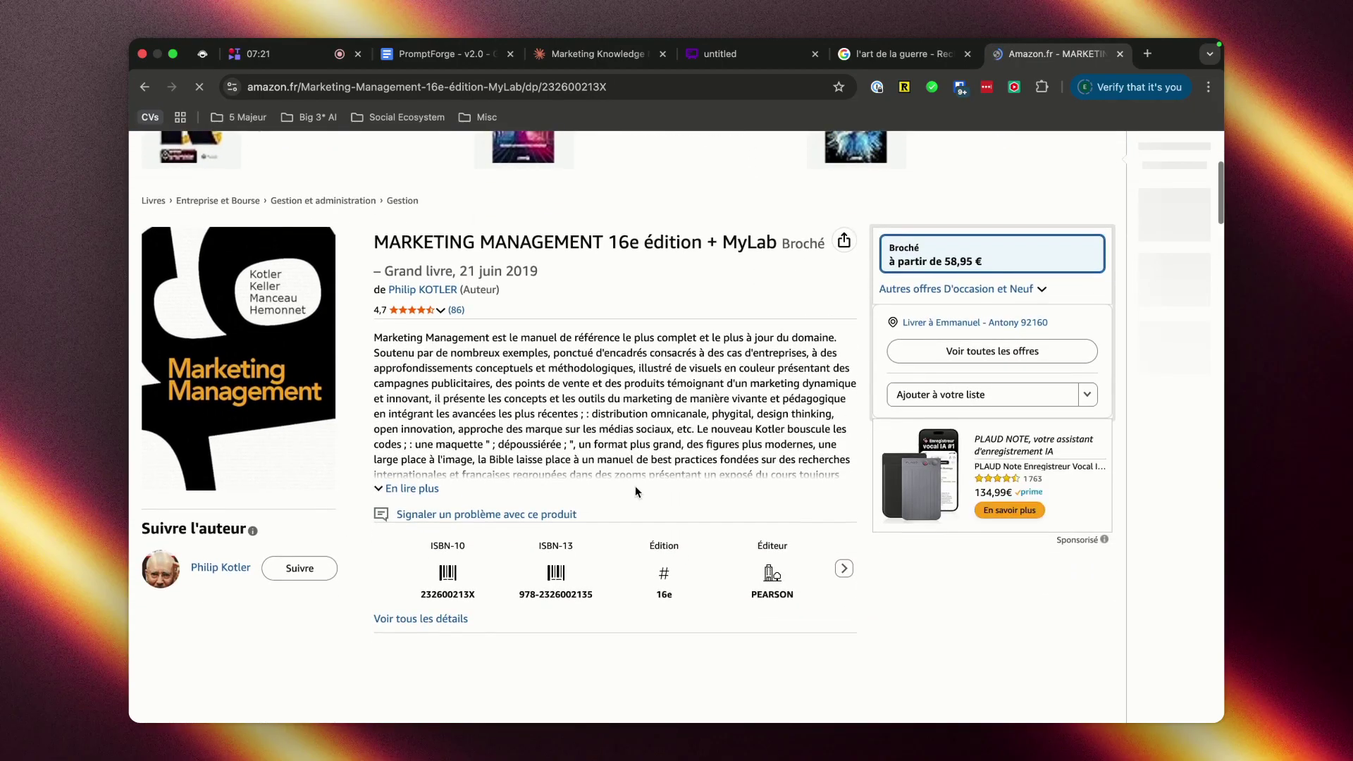
{"action": "scroll", "coordinate": [520, 503], "scroll_direction": "down", "scroll_amount": 15}
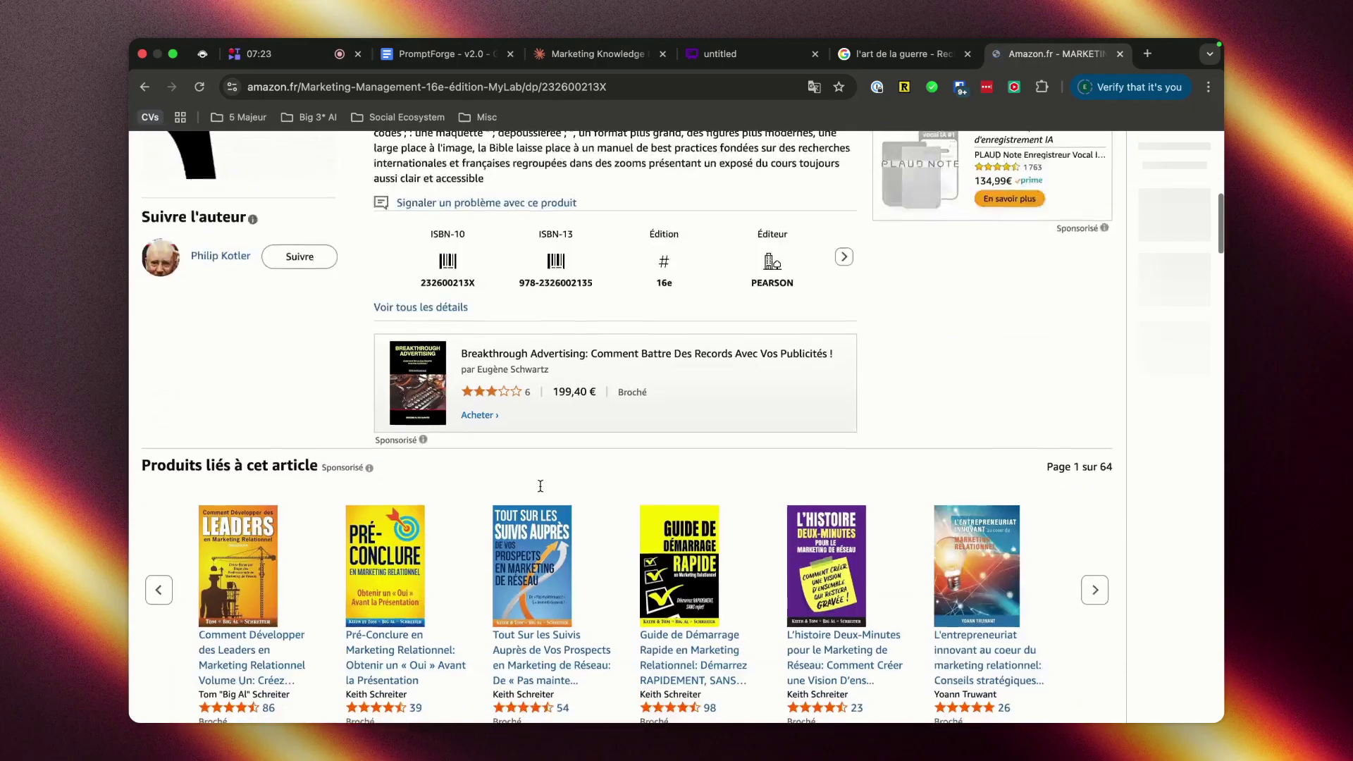
Step: Check the book's author biography and product details on Amazon, and search Google for "Marketing Management kotler first publication"
{"action": "scroll", "coordinate": [540, 491], "scroll_direction": "down", "scroll_amount": 3}
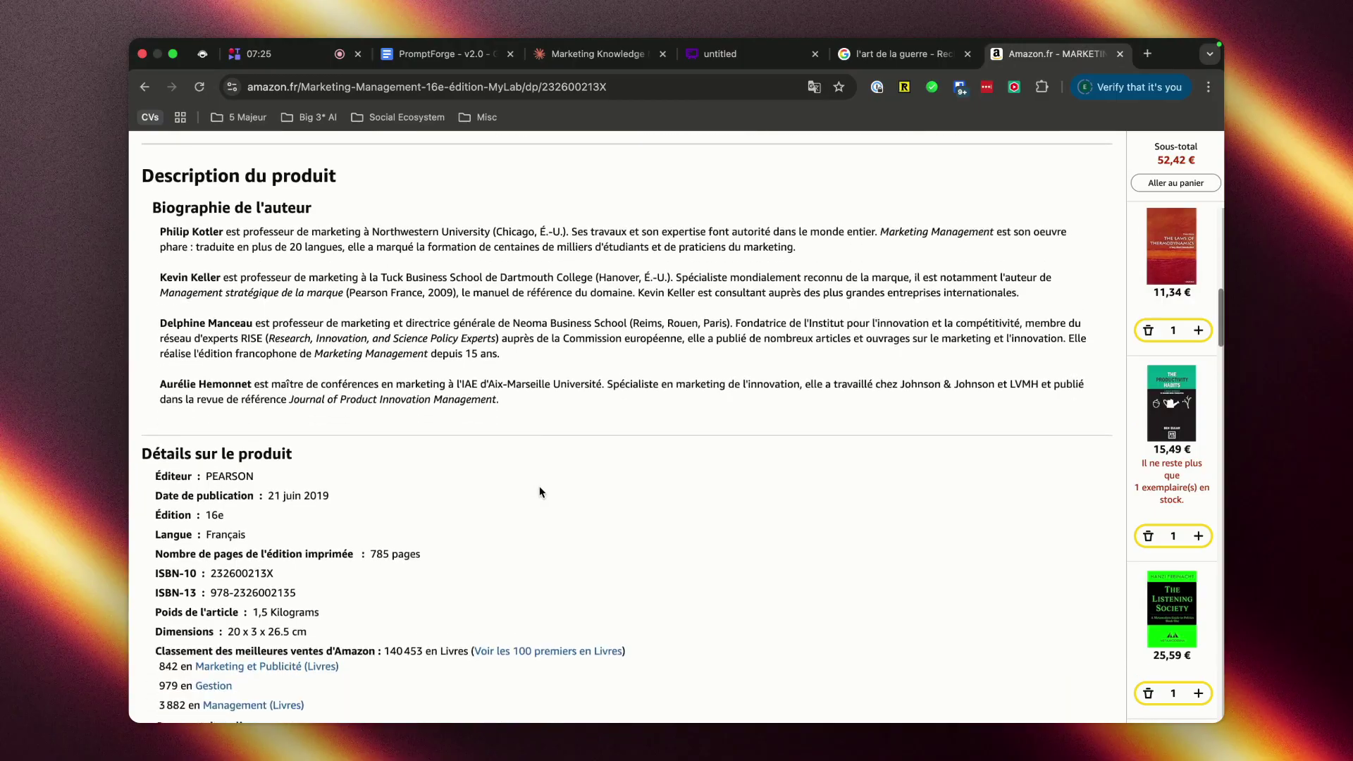
{"action": "scroll", "coordinate": [540, 491], "scroll_direction": "down", "scroll_amount": 5}
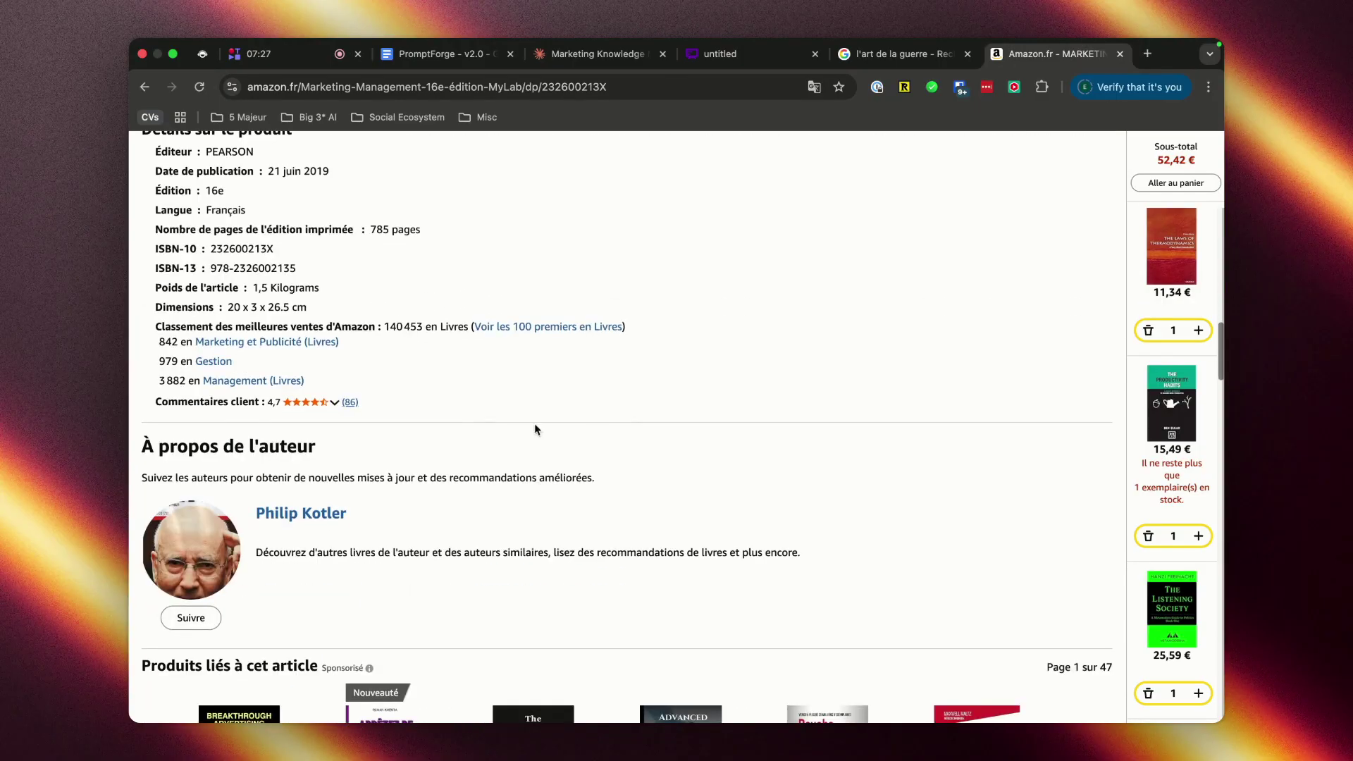
{"action": "left_click", "coordinate": [378, 97]}
{"action": "key", "text": "super+v"}
{"action": "type", "text": "kotler p"}
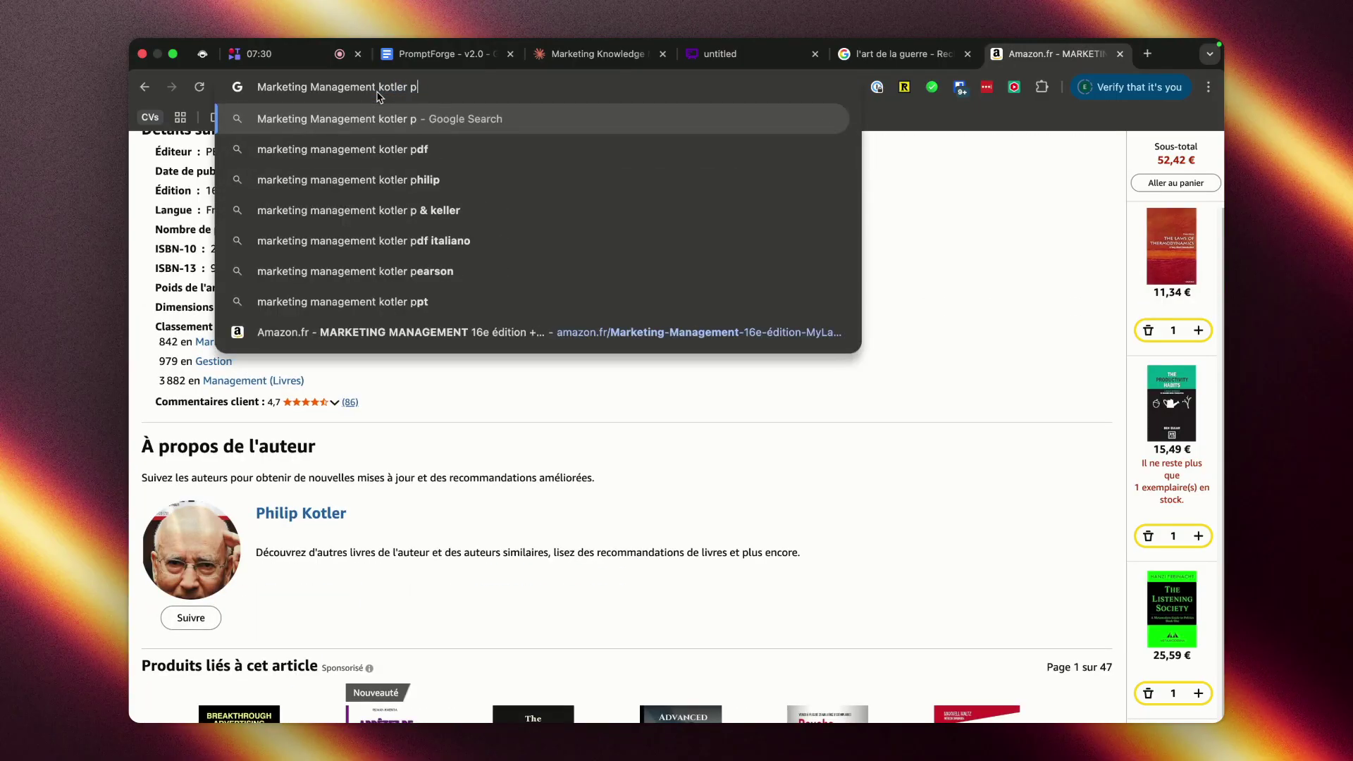
{"action": "key", "text": "BackSpace"}
{"action": "type", "text": "first pulib"}
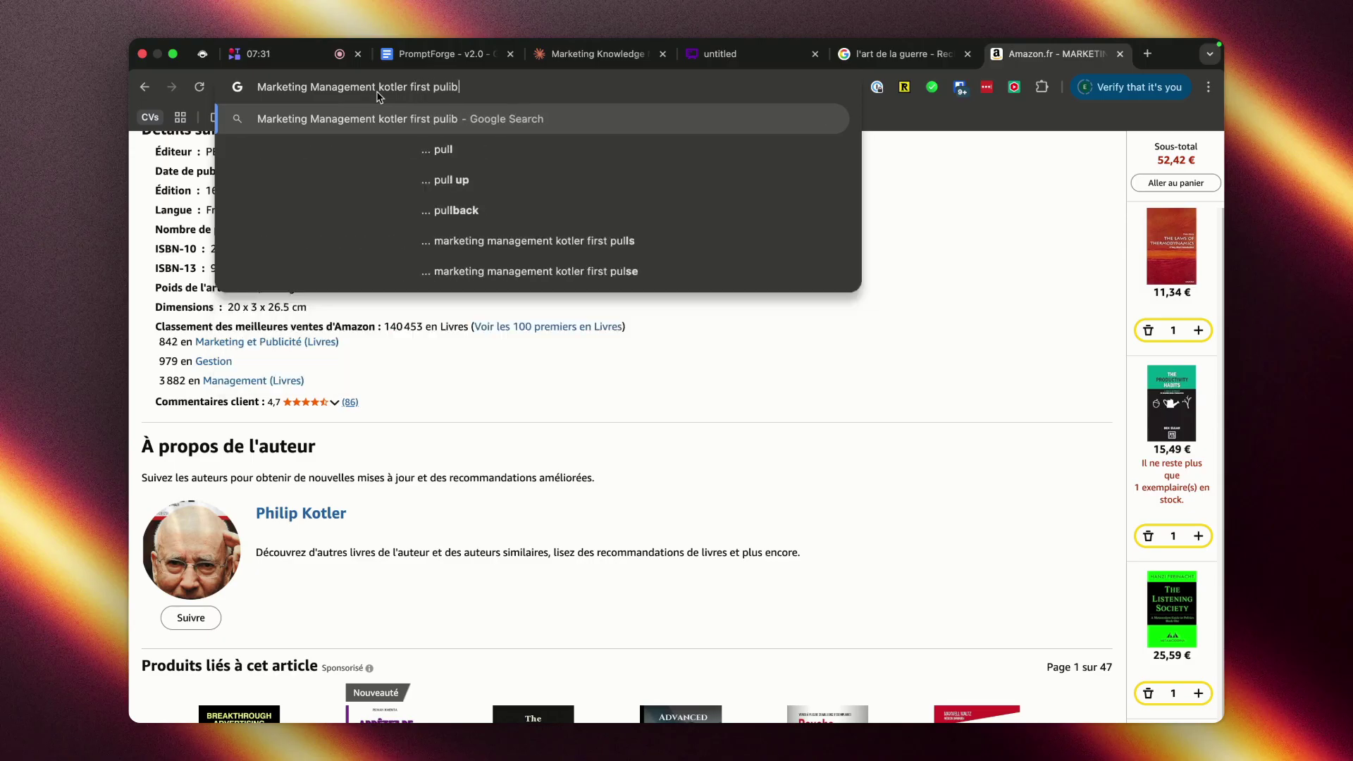
{"action": "type", "text": "caiotn"}
{"action": "key", "text": "Return"}
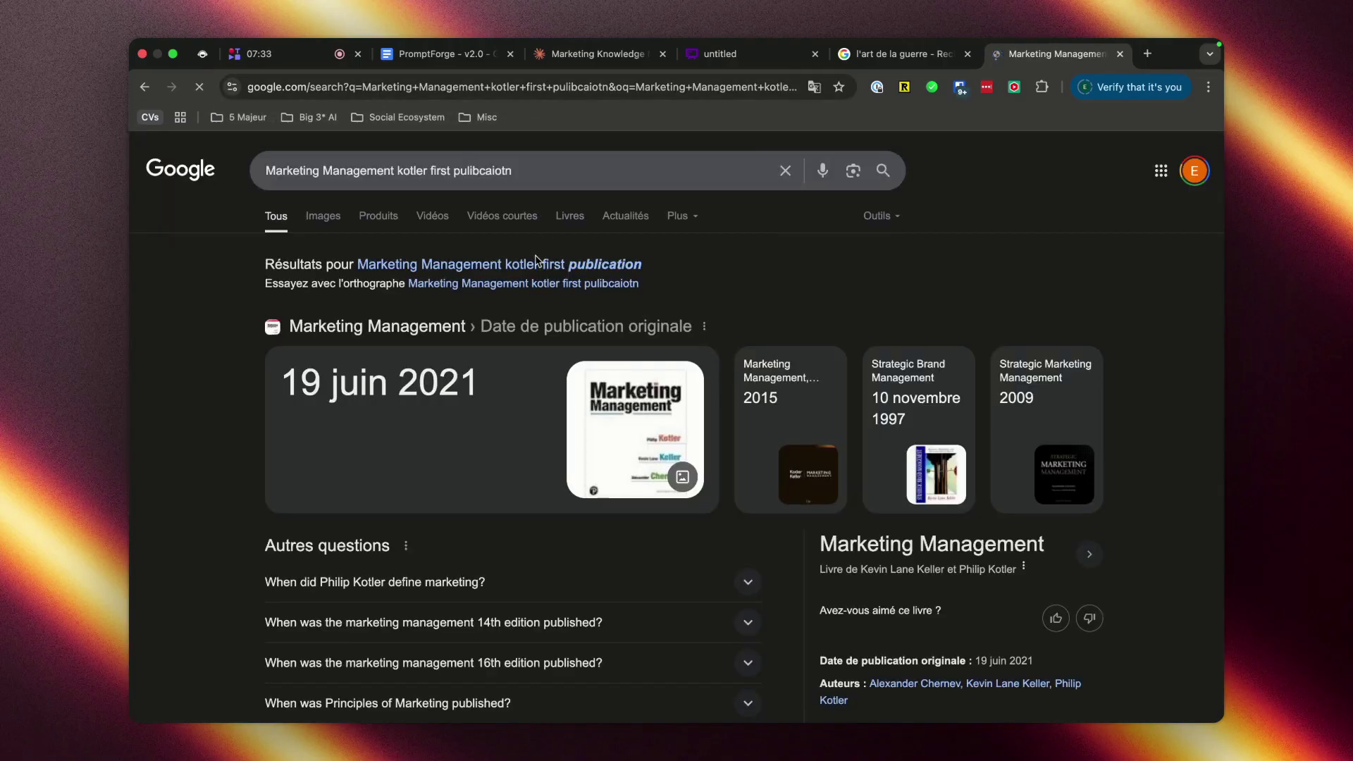
Step: Look through the results for the original publication date, including the answer to "When did Philip Kotler define marketing?"
{"action": "scroll", "coordinate": [543, 373], "scroll_direction": "down", "scroll_amount": 2}
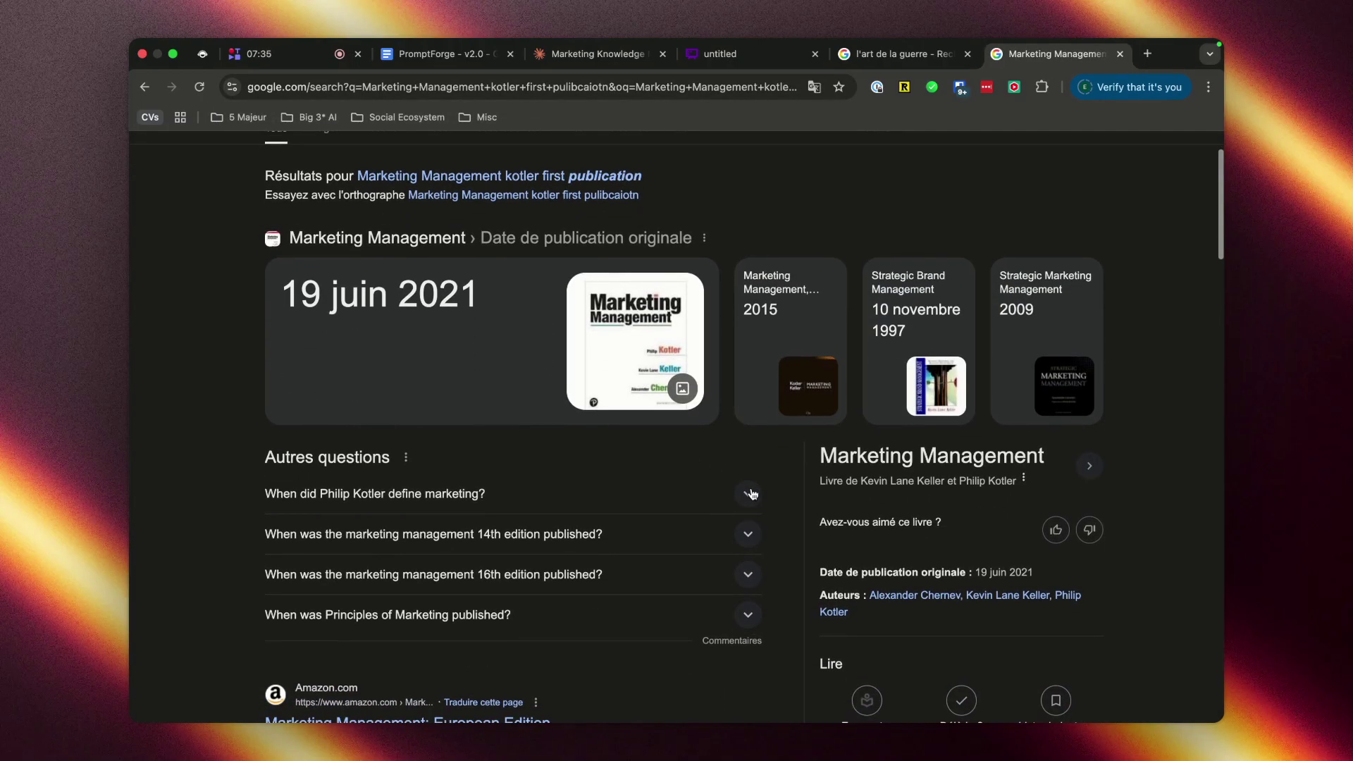
{"action": "scroll", "coordinate": [871, 320], "scroll_direction": "down", "scroll_amount": 3}
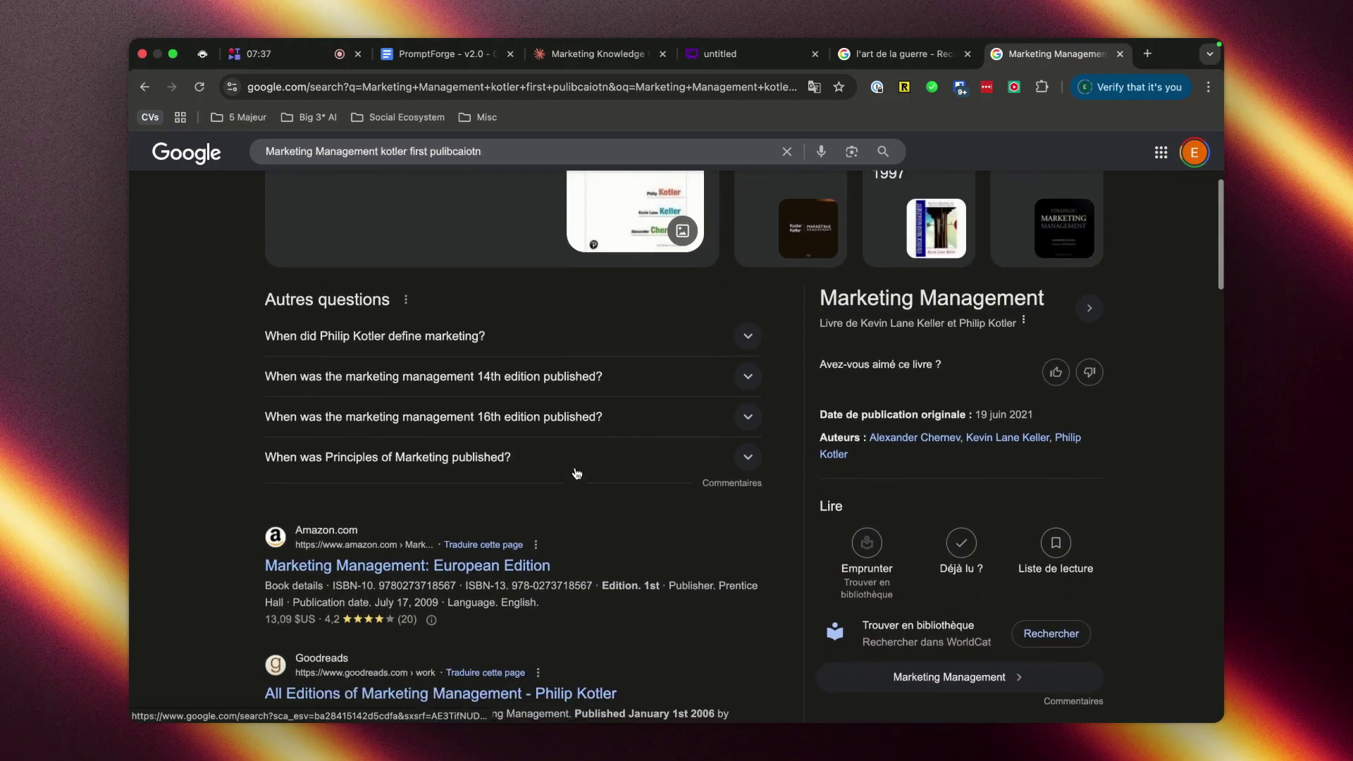
{"action": "left_click", "coordinate": [571, 325]}
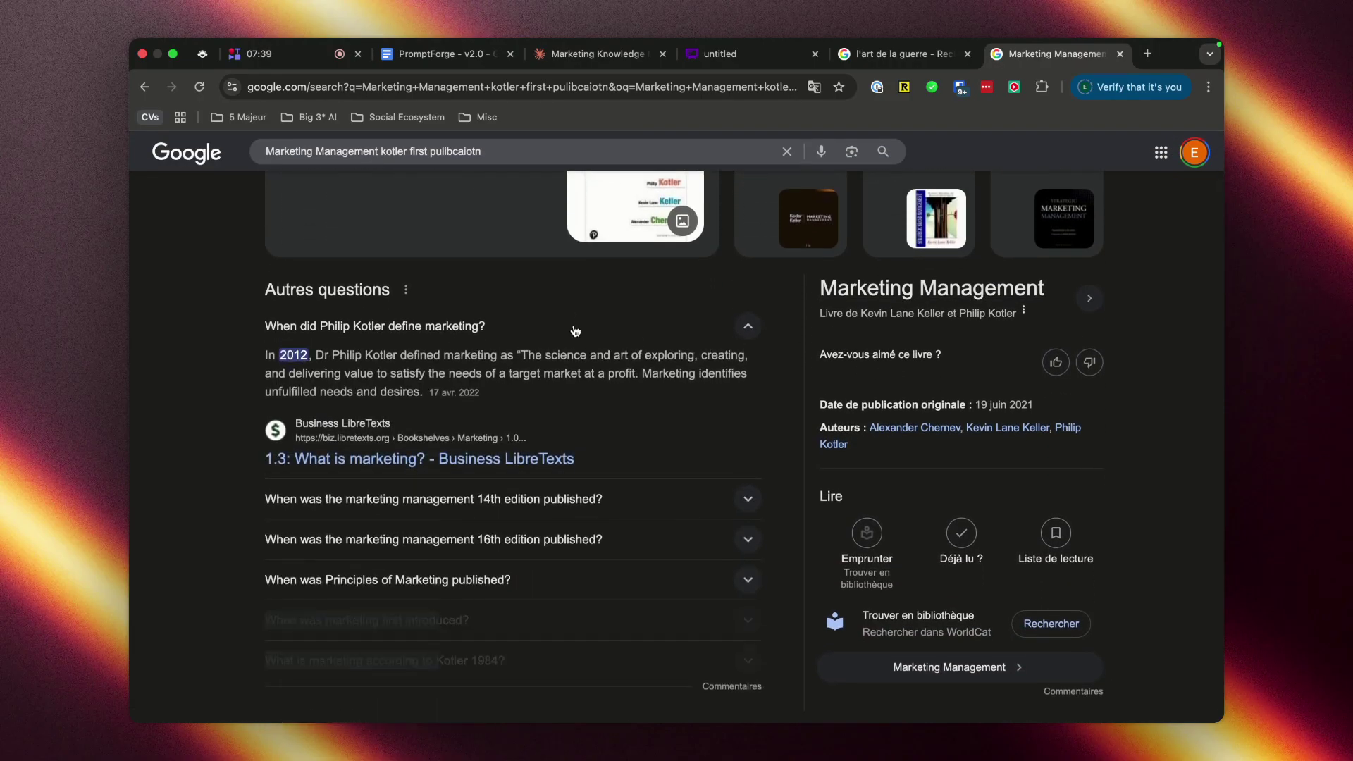
{"action": "left_click", "coordinate": [575, 327]}
{"action": "scroll", "coordinate": [614, 390], "scroll_direction": "down", "scroll_amount": 4}
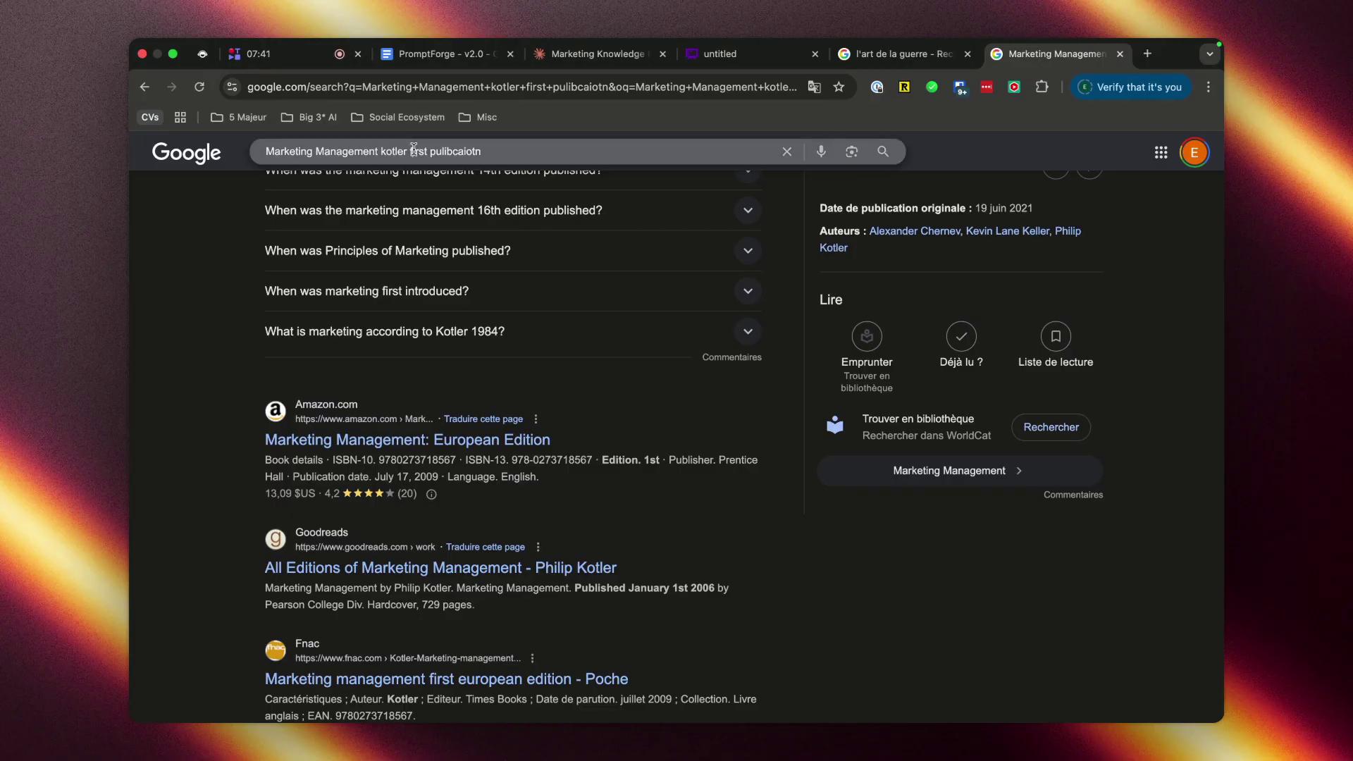
Step: Change the search to "Marketing Management kotler first edition" and open the Amazon page of MARKETING MANAGEMENT FIRST EUROPEAN EDITION
{"action": "left_click_drag", "start_coordinate": [413, 150], "coordinate": [535, 151]}
{"action": "type", "text": "frst"}
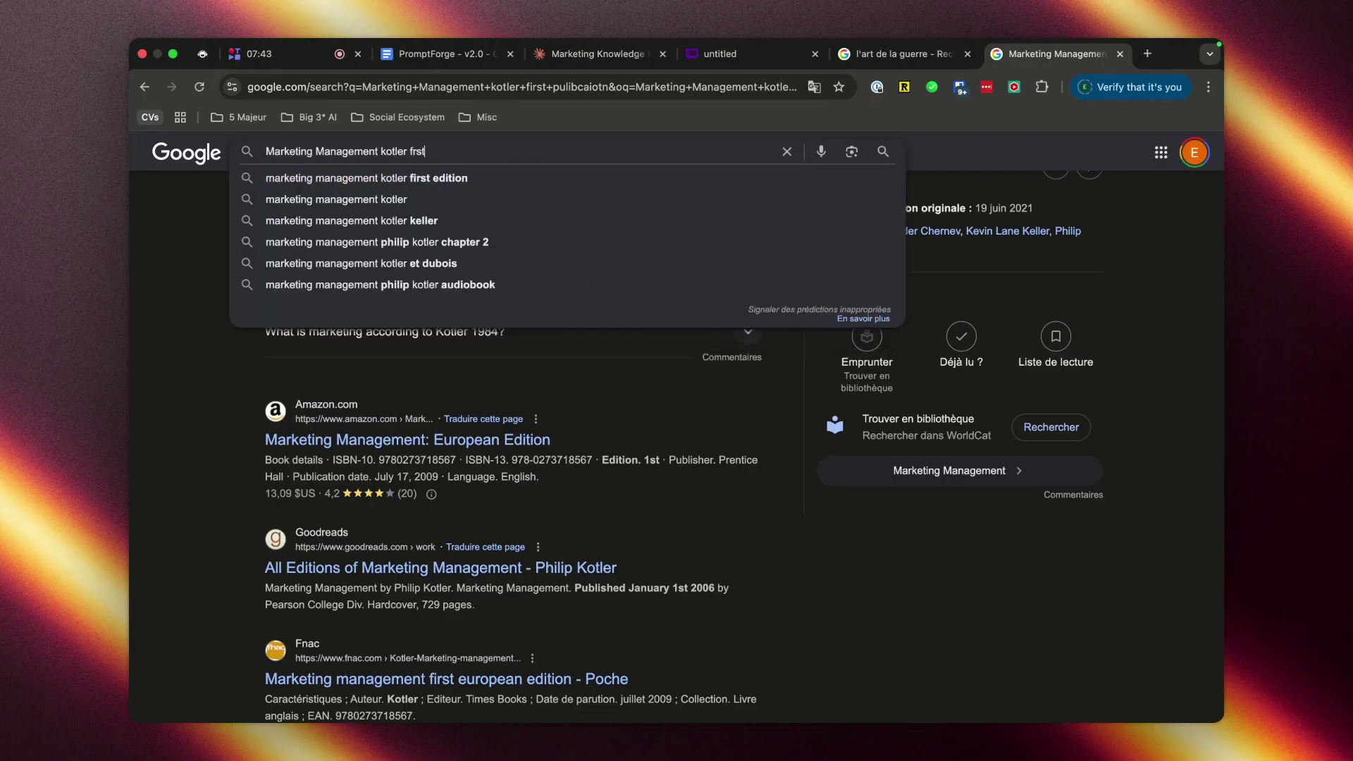
{"action": "key", "text": "BackSpace"}
{"action": "key", "text": "BackSpace"}
{"action": "key", "text": "BackSpace"}
{"action": "type", "text": "irst edition"}
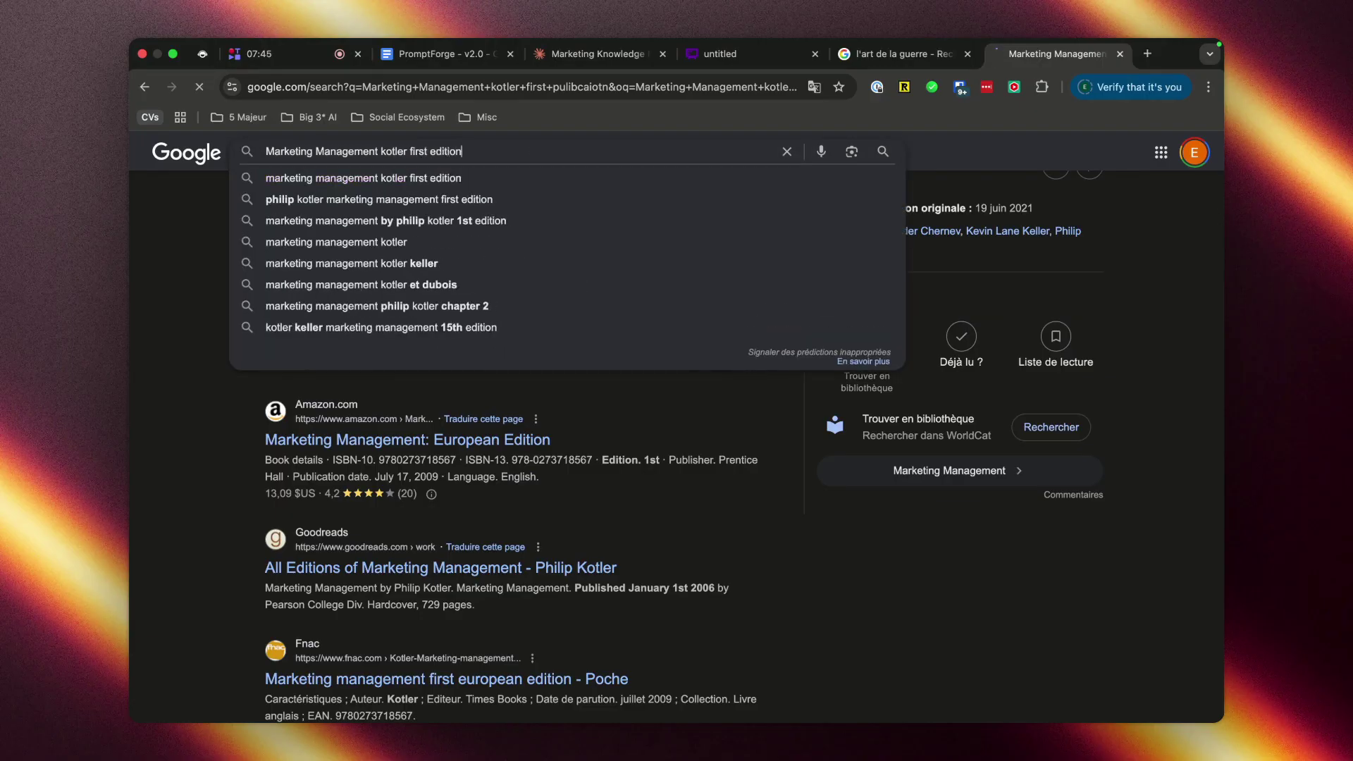
{"action": "scroll", "coordinate": [467, 385], "scroll_direction": "down", "scroll_amount": 2}
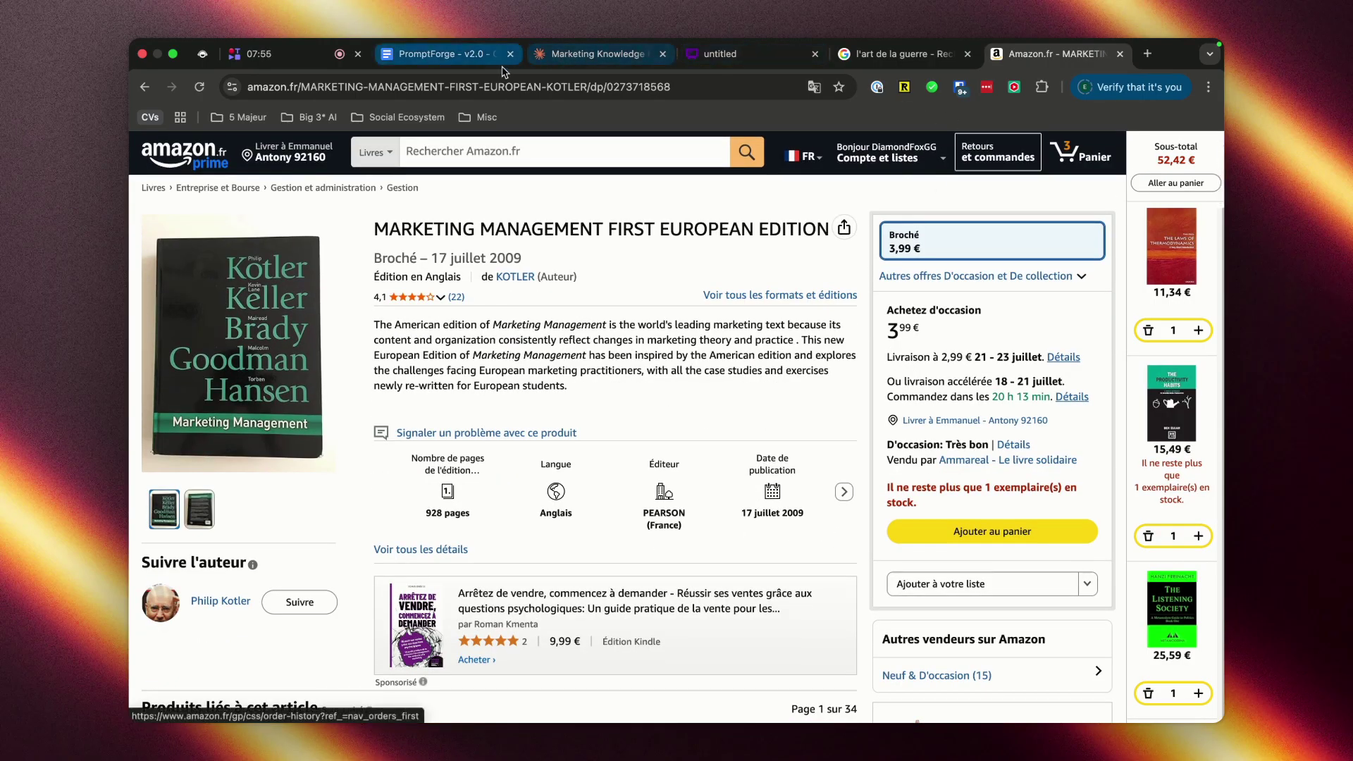
Step: Search Google in a new tab for Claude's entry "Marketing Management" - Philip Kotler (1967) and open the book's Google Books page
{"action": "left_click", "coordinate": [564, 56]}
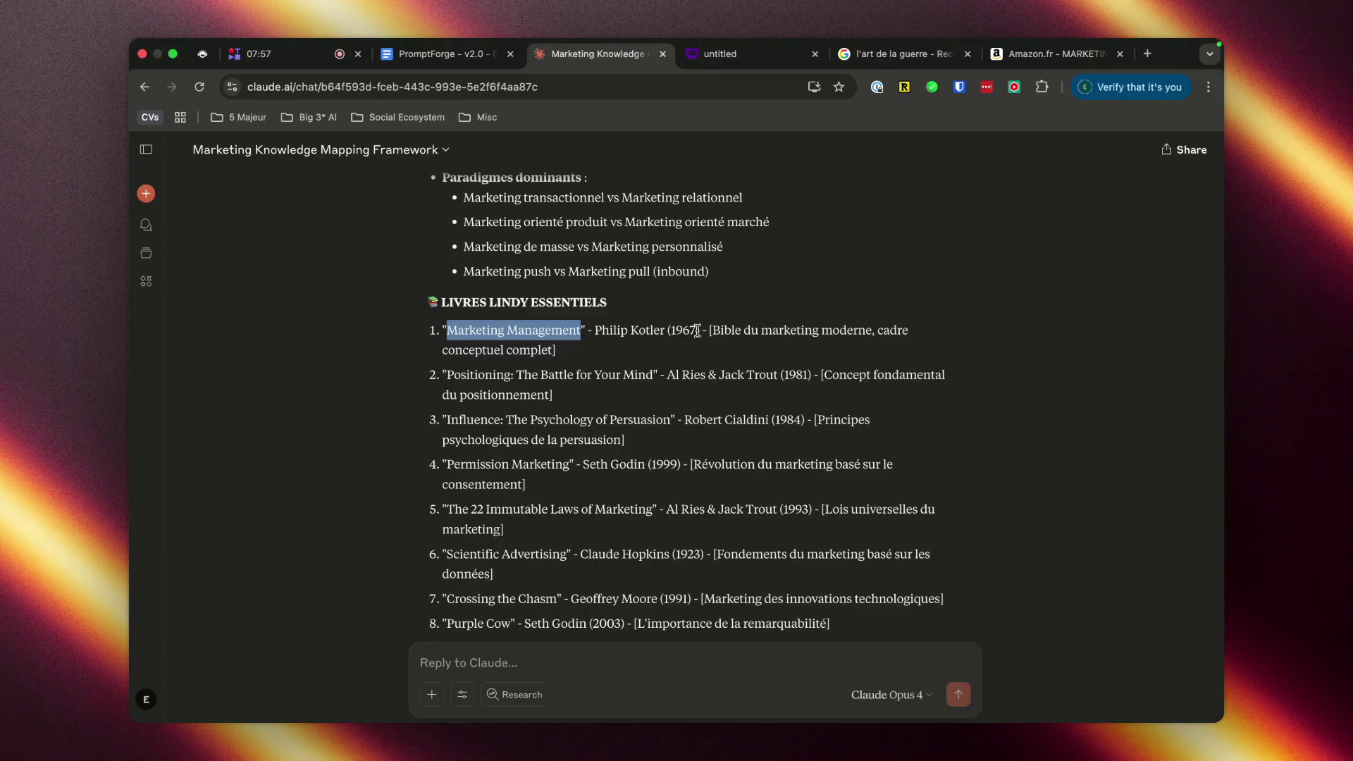
{"action": "left_click_drag", "start_coordinate": [703, 329], "coordinate": [463, 342]}
{"action": "key", "text": "super+t"}
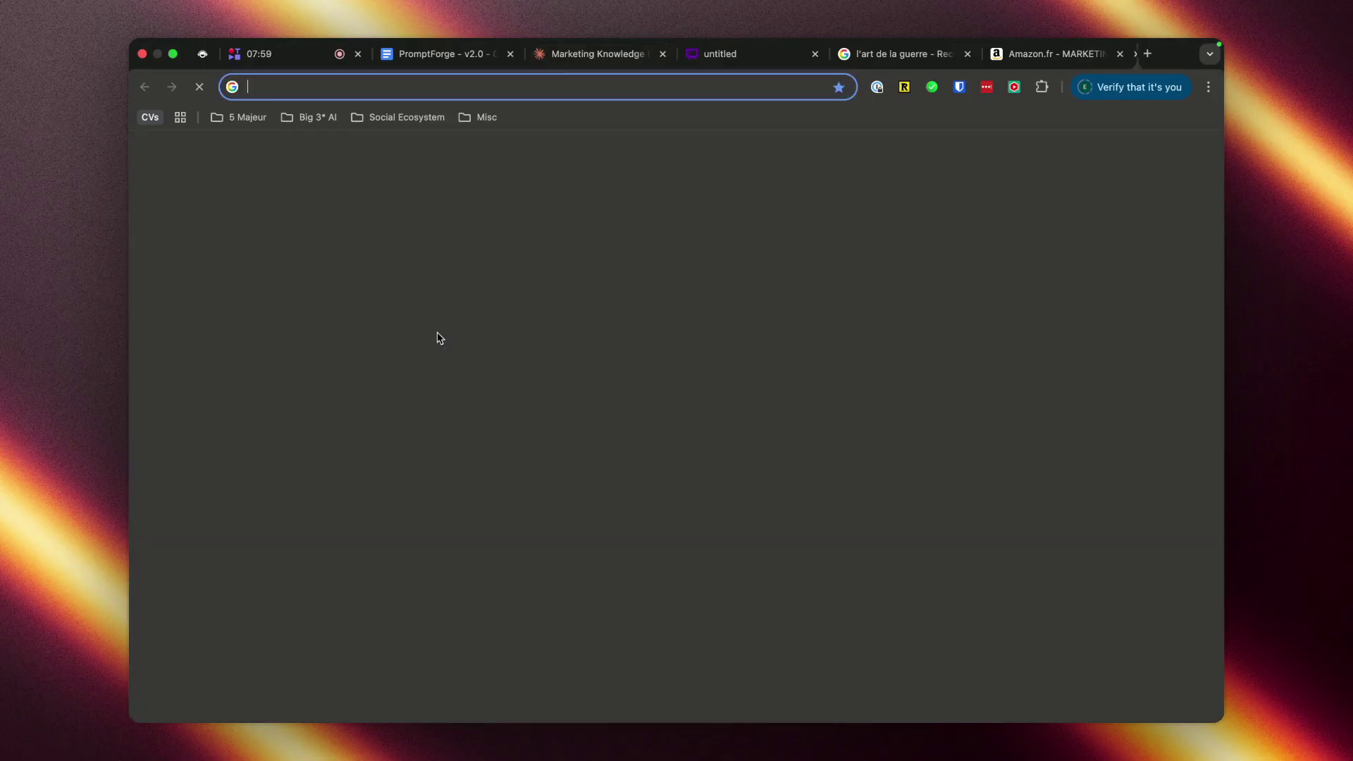
{"action": "type", "text": "\"Marketing Management\" - Philip Kotler (1967)"}
{"action": "key", "text": "Return"}
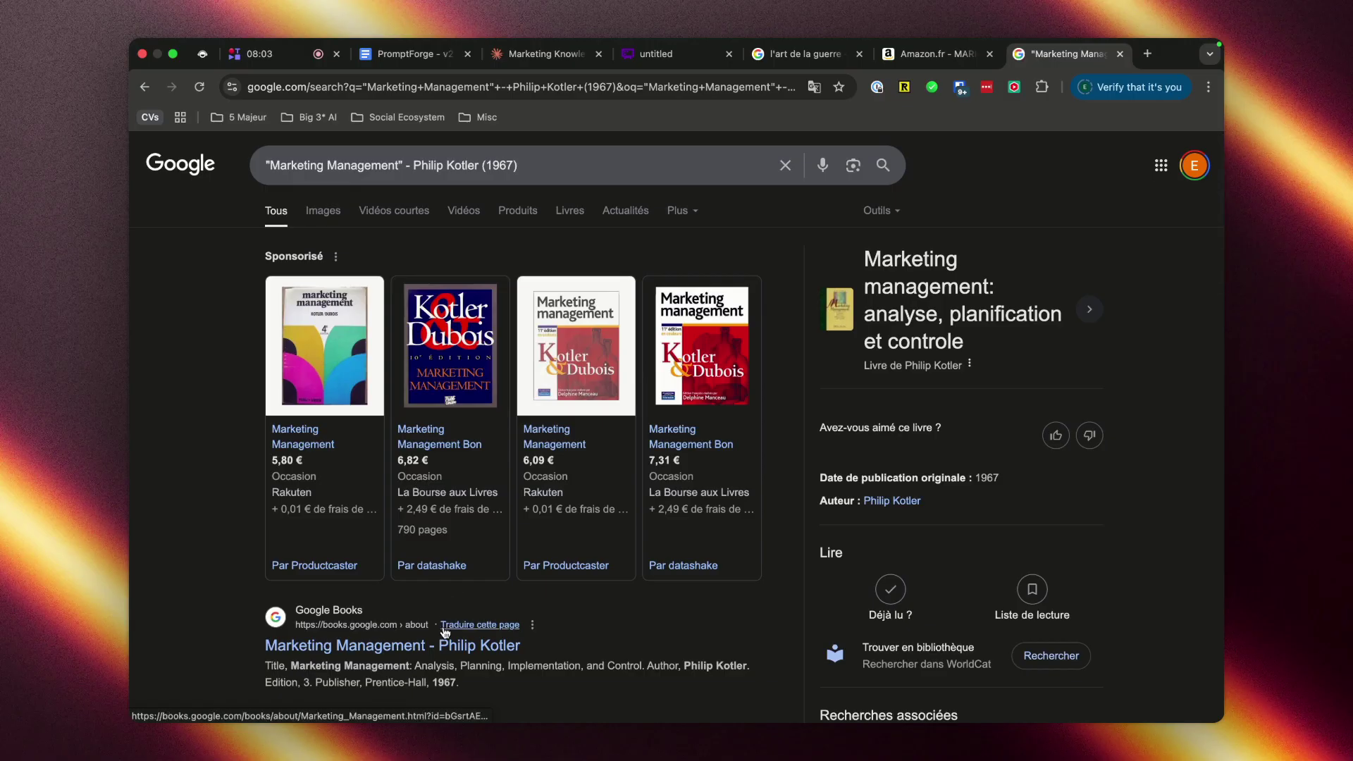
{"action": "left_click", "coordinate": [465, 646]}
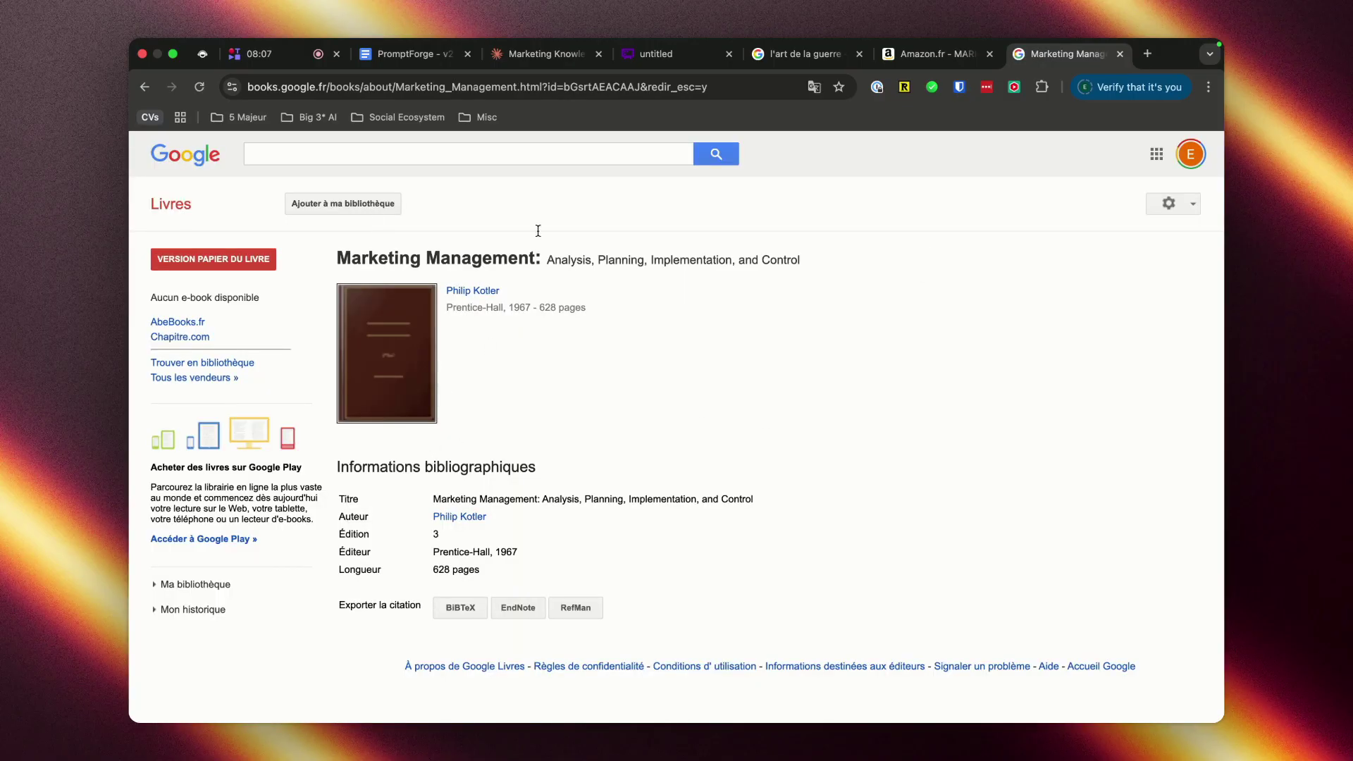
Step: Copy the entry "Positioning: The Battle for Your Mind" - Al Ries & Jack Trout (1981) from Claude's book list and search Google for it in a new tab
{"action": "left_click", "coordinate": [546, 54]}
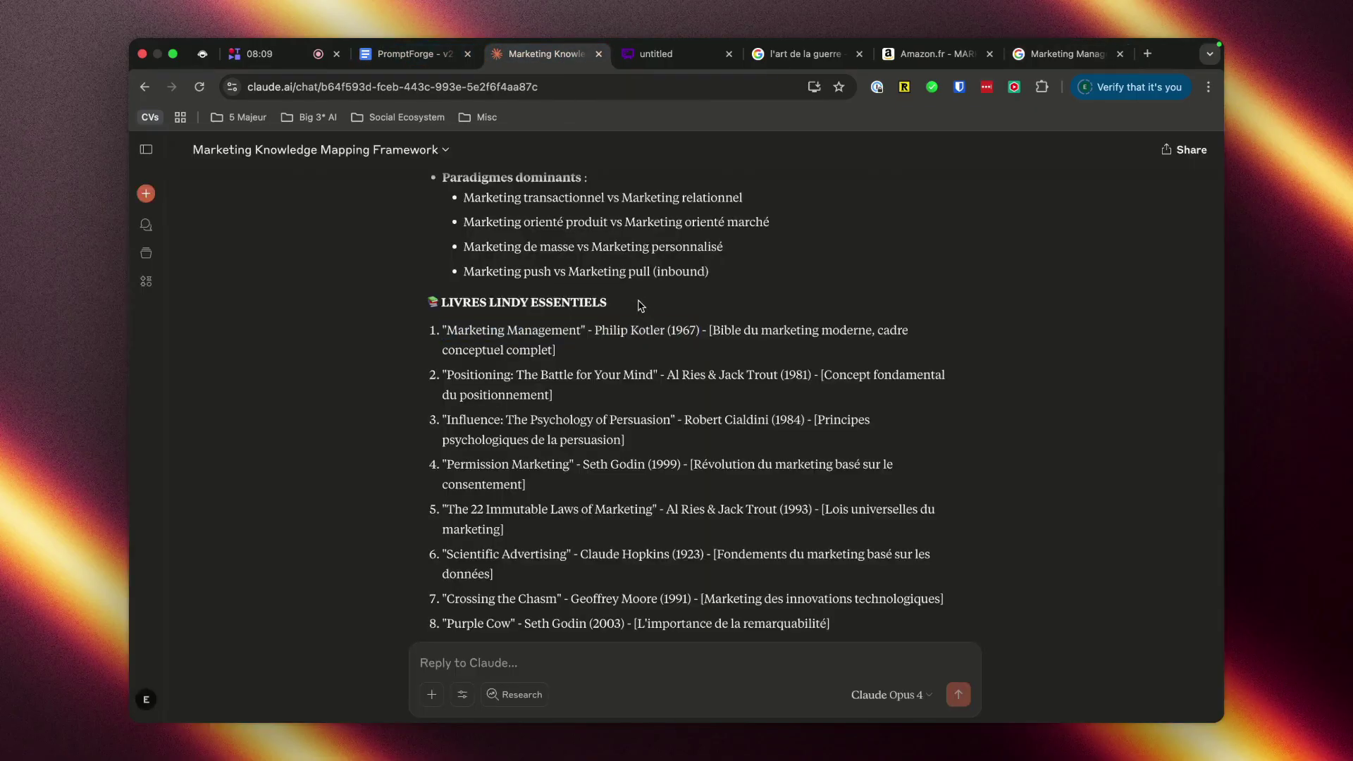
{"action": "left_click_drag", "start_coordinate": [809, 374], "coordinate": [459, 378]}
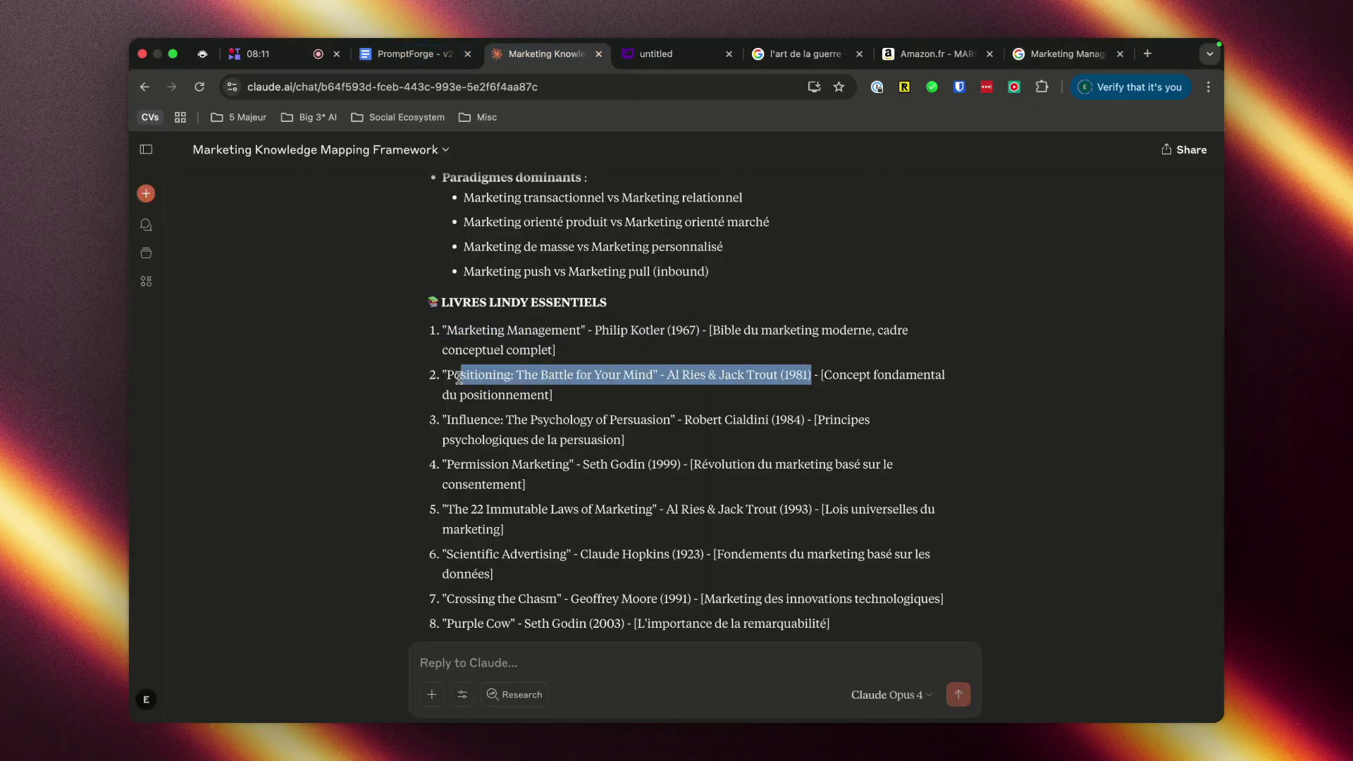
{"action": "key", "text": "super+c"}
{"action": "key", "text": "super+t"}
{"action": "key", "text": "super+v"}
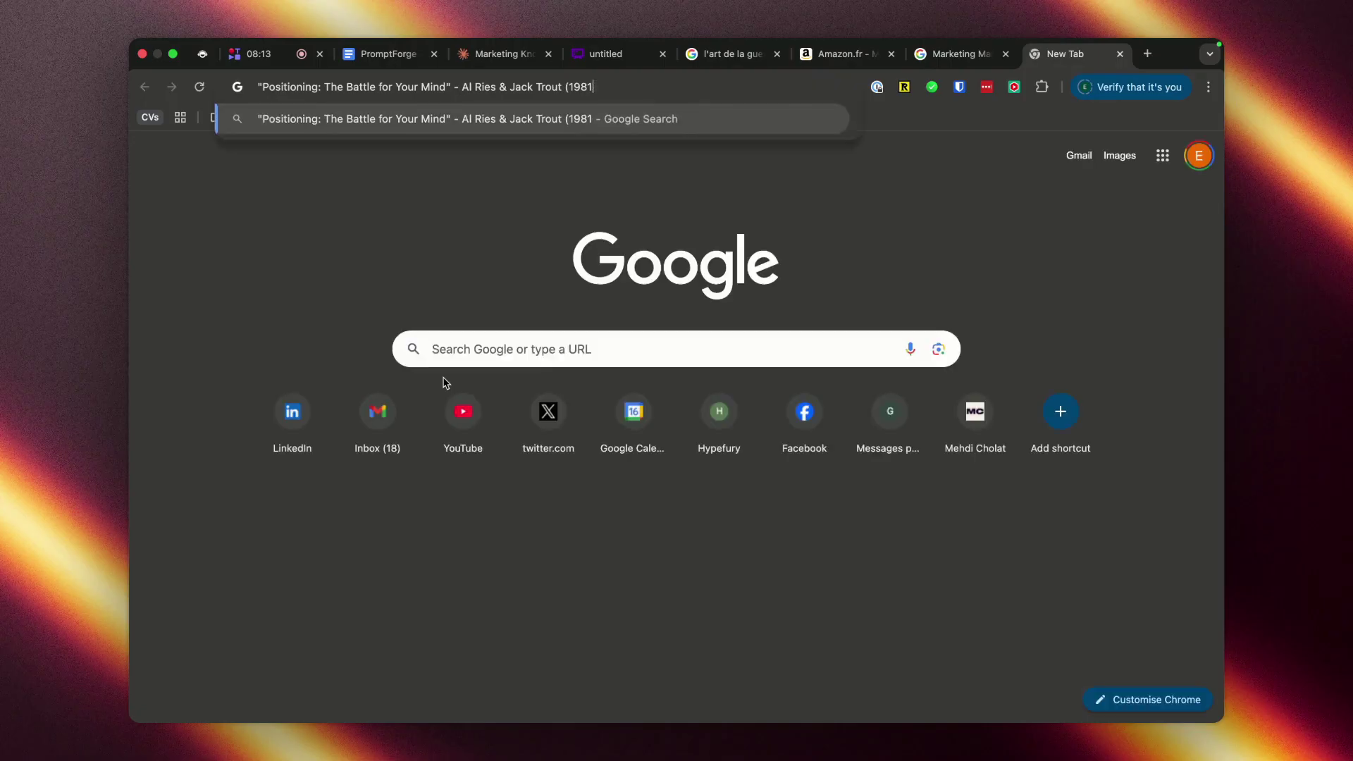
{"action": "key", "text": "Return"}
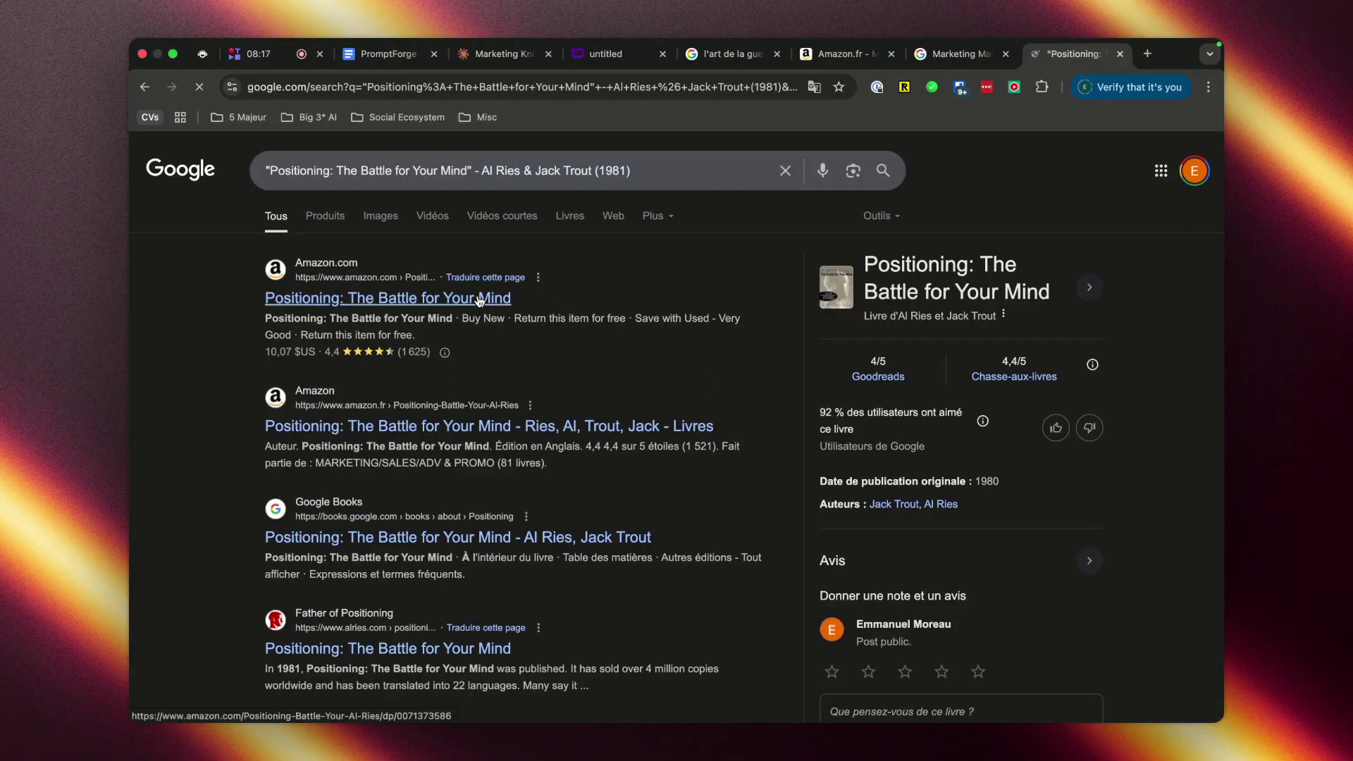
Step: Open the Amazon.com page of Positioning with its reading sample, and place that tab directly after the Claude conversation's tab
{"action": "left_click", "coordinate": [479, 299]}
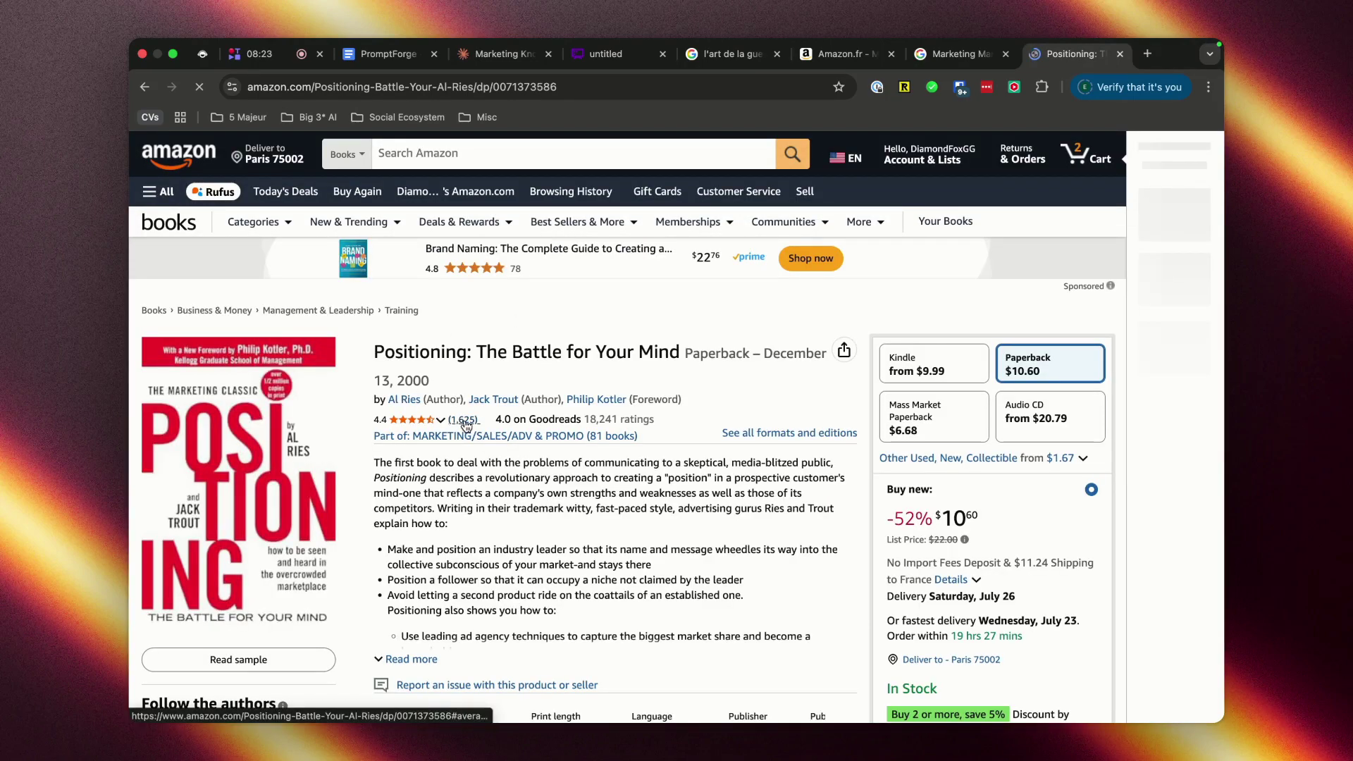
{"action": "left_click", "coordinate": [145, 87]}
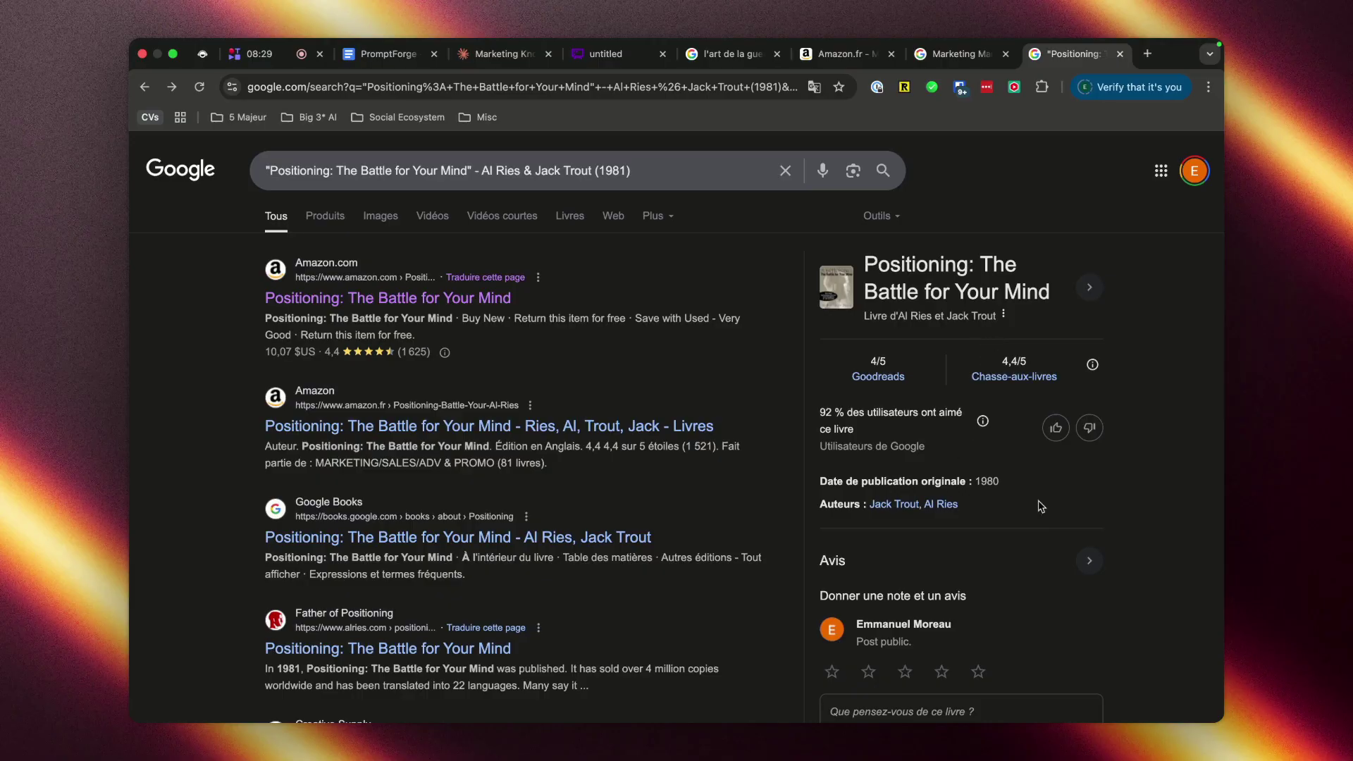
{"action": "left_click", "coordinate": [503, 299]}
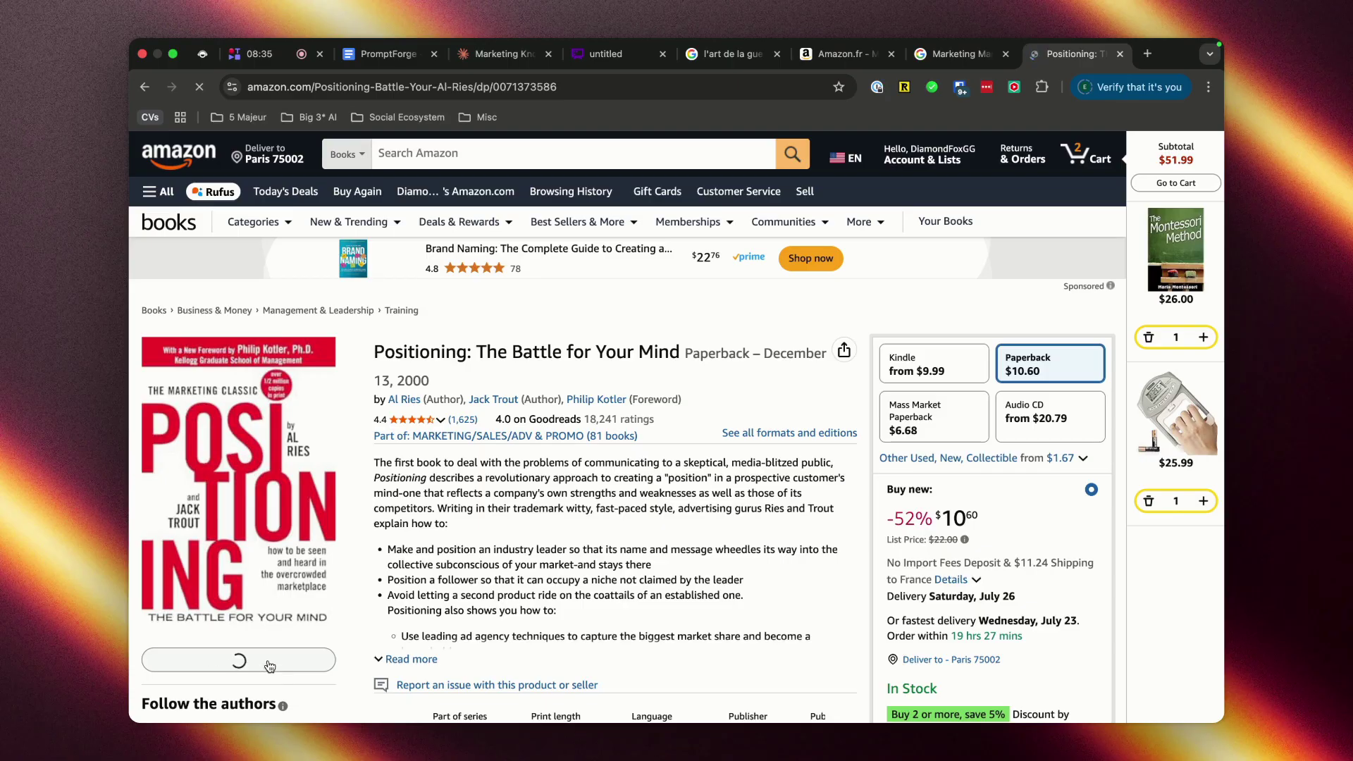
{"action": "scroll", "coordinate": [298, 653], "scroll_direction": "down", "scroll_amount": 2}
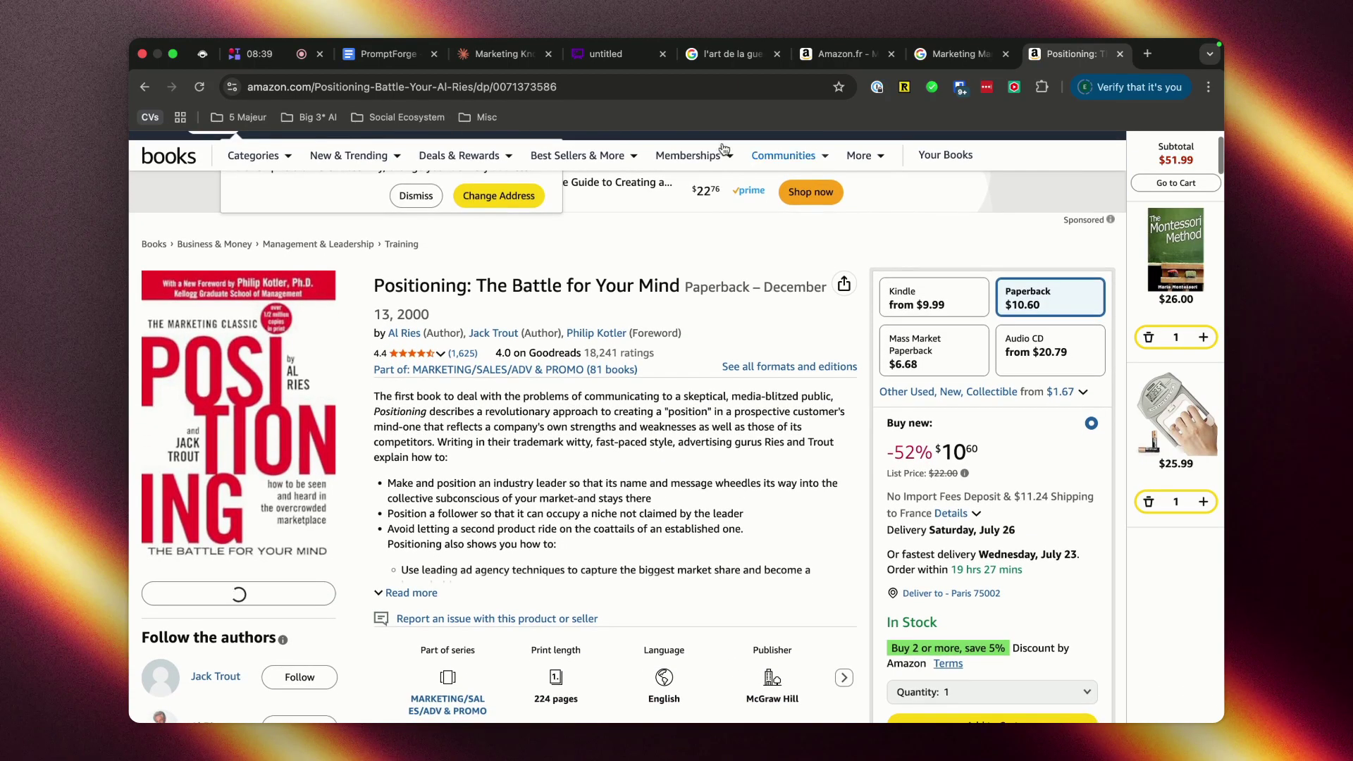
{"action": "left_click", "coordinate": [504, 57]}
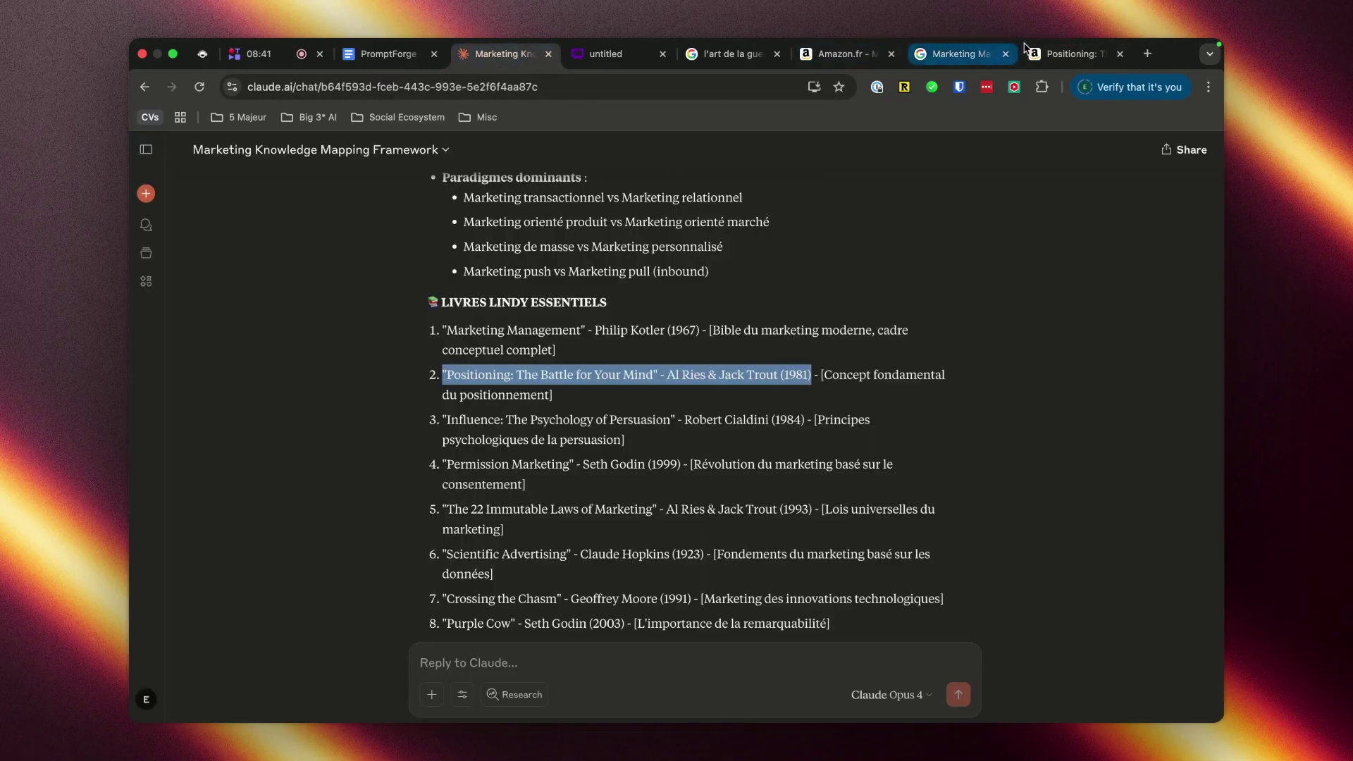
{"action": "left_click_drag", "start_coordinate": [1054, 58], "coordinate": [635, 54]}
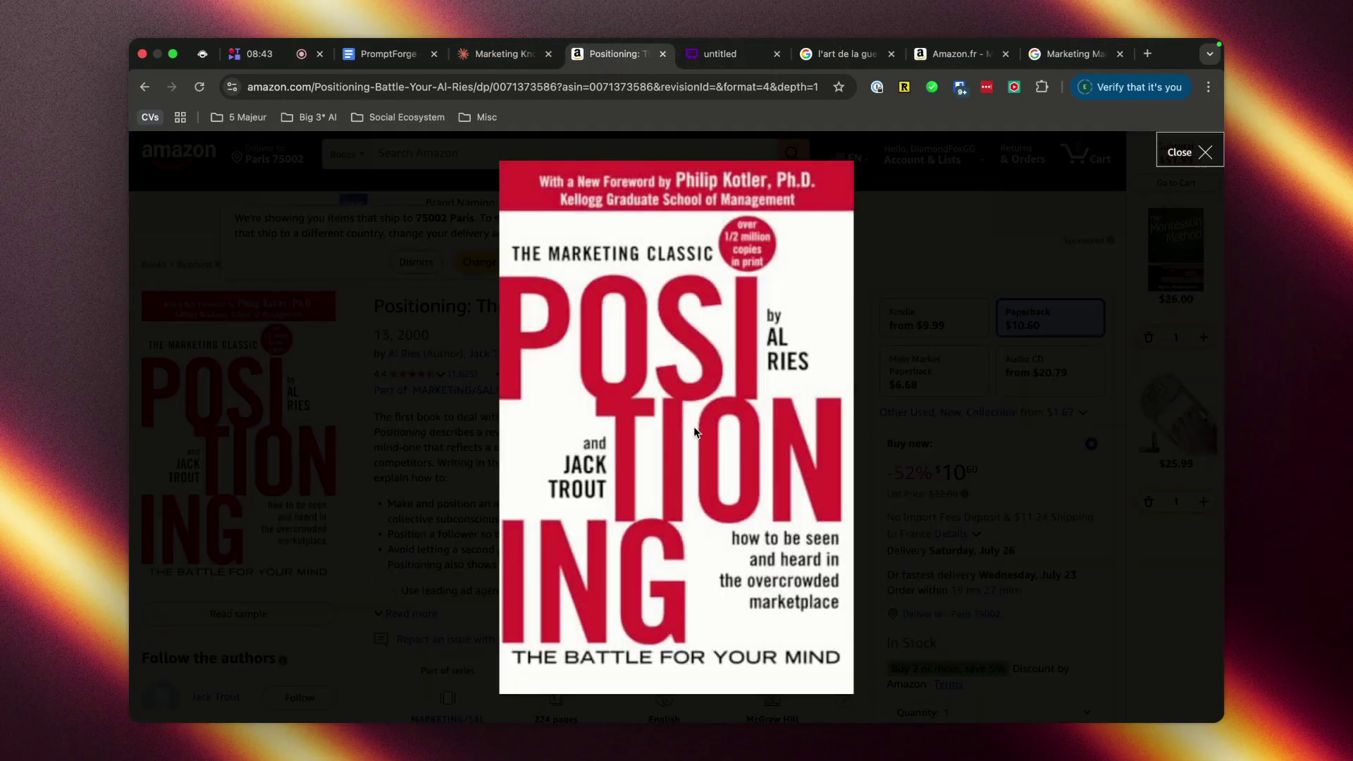
Step: Page through the paperback sample of Positioning and read the chapter summaries in its table of contents, starting with Chapter 1
{"action": "scroll", "coordinate": [692, 432], "scroll_direction": "down", "scroll_amount": 10}
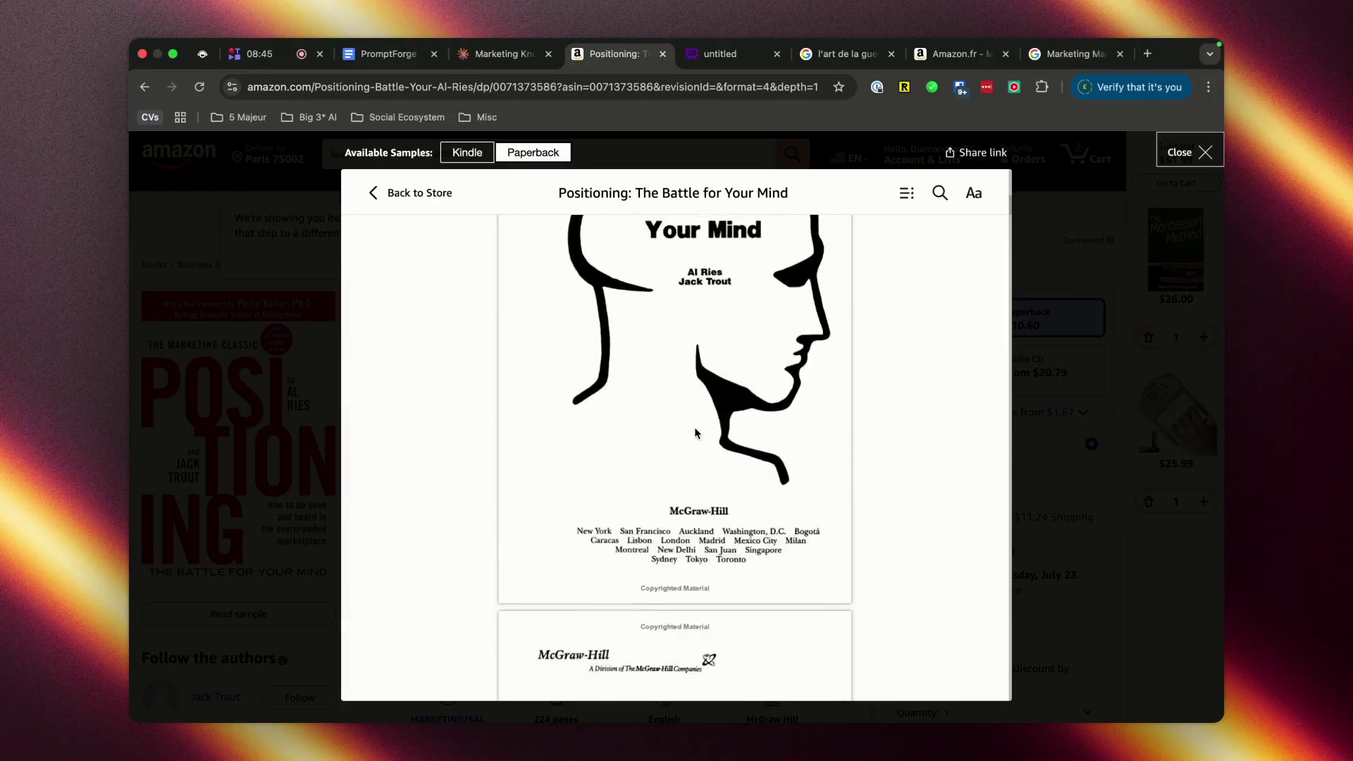
{"action": "scroll", "coordinate": [690, 433], "scroll_direction": "up", "scroll_amount": 2}
{"action": "scroll", "coordinate": [691, 351], "scroll_direction": "down", "scroll_amount": 6}
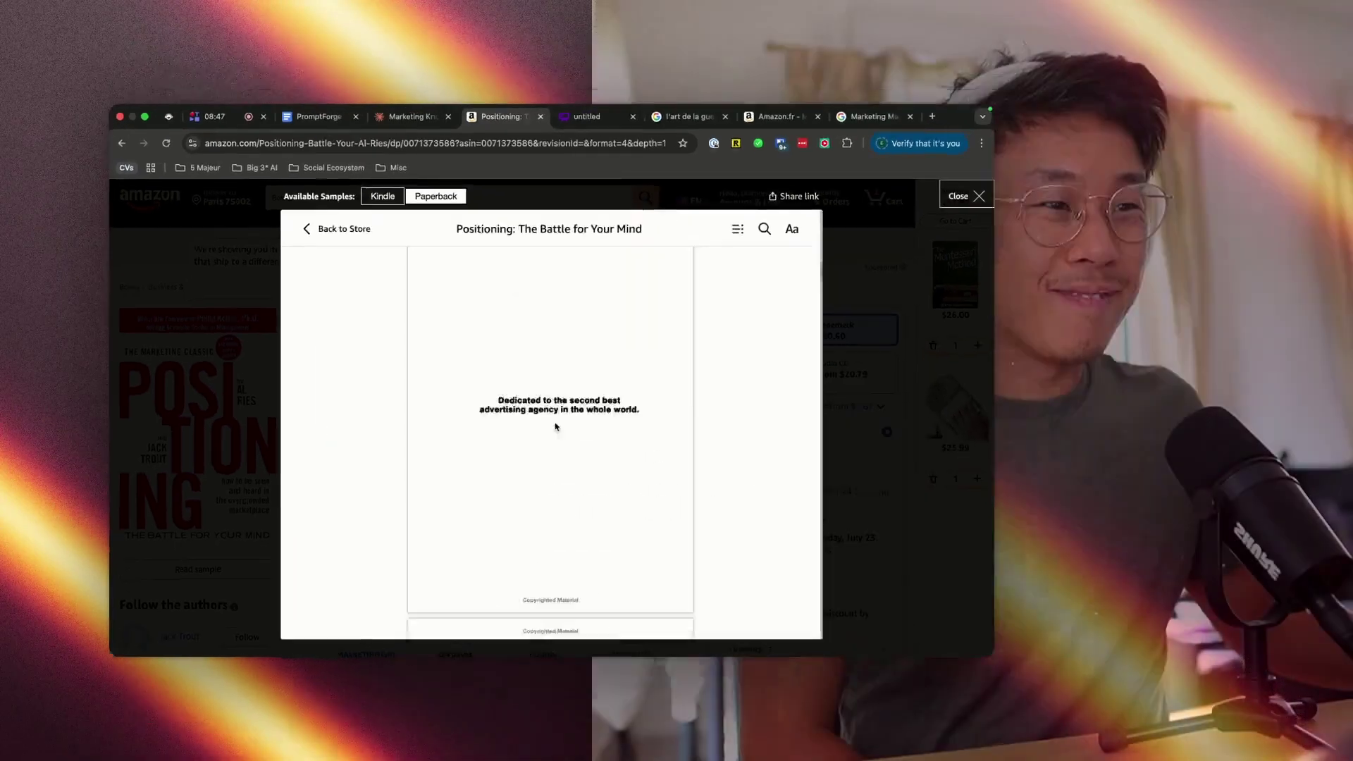
{"action": "scroll", "coordinate": [398, 416], "scroll_direction": "down", "scroll_amount": 10}
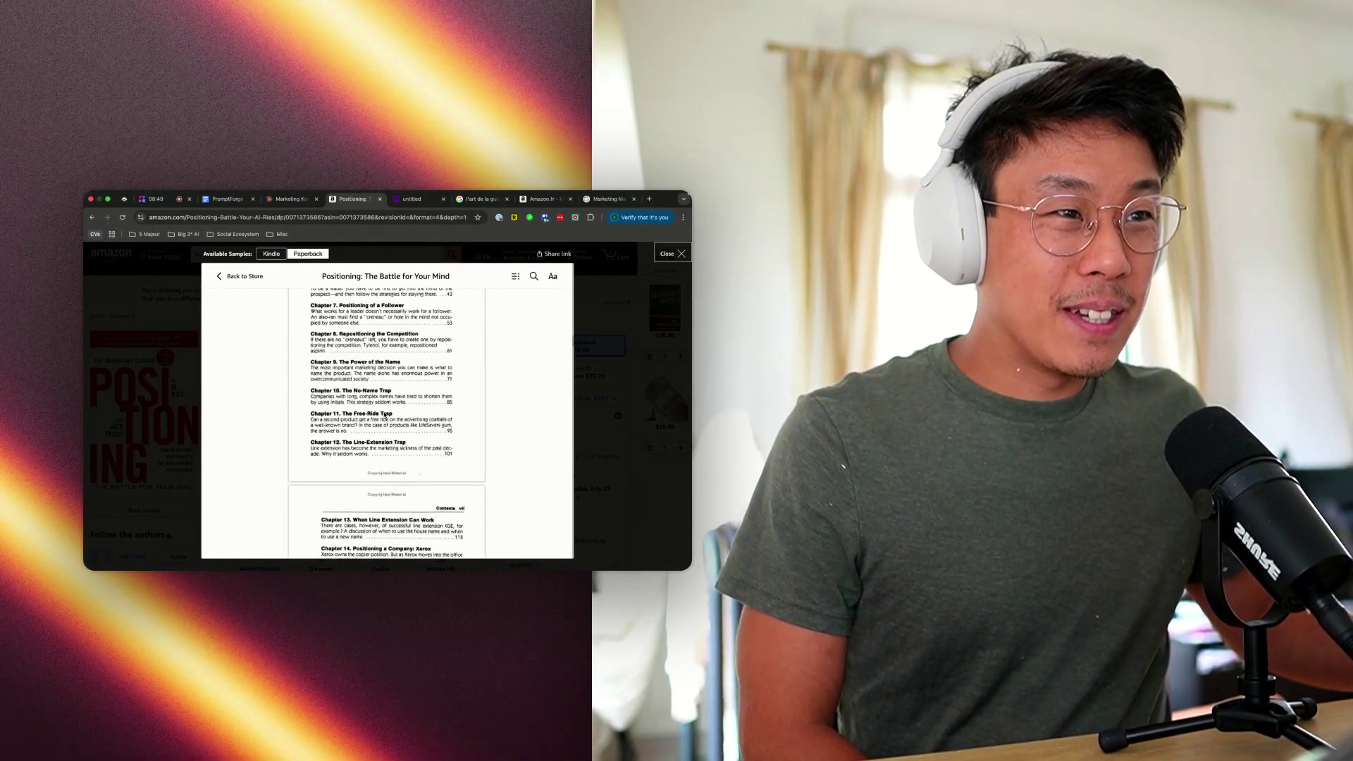
{"action": "scroll", "coordinate": [388, 408], "scroll_direction": "up", "scroll_amount": 1}
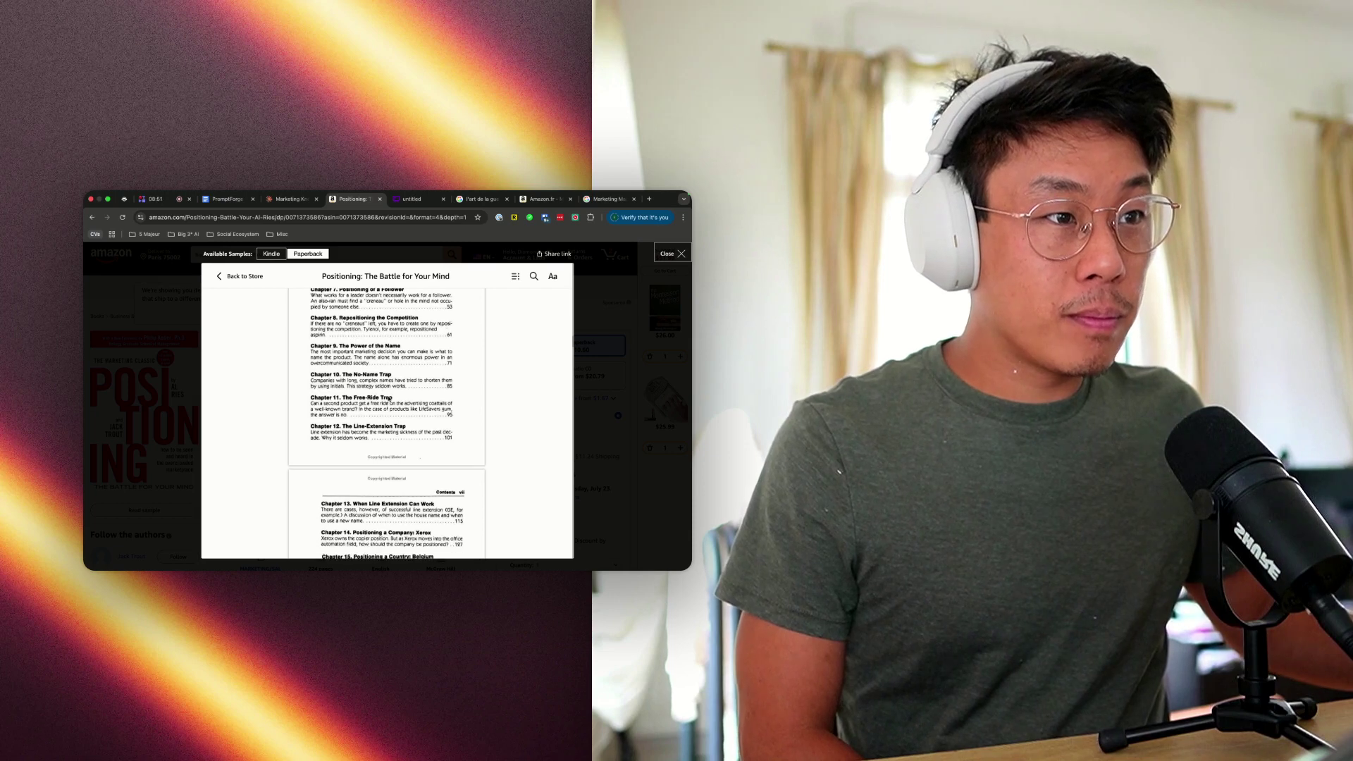
{"action": "scroll", "coordinate": [387, 395], "scroll_direction": "up", "scroll_amount": 5}
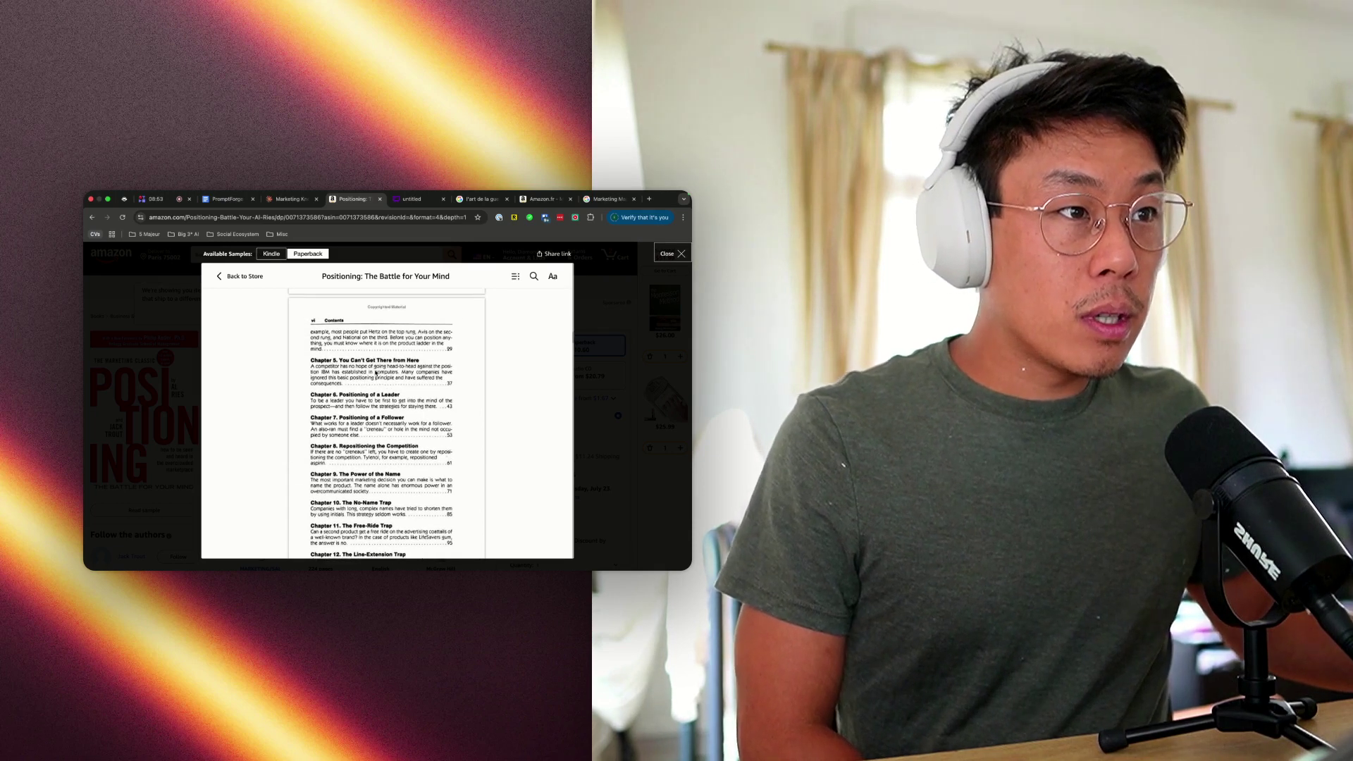
{"action": "scroll", "coordinate": [377, 374], "scroll_direction": "up", "scroll_amount": 4}
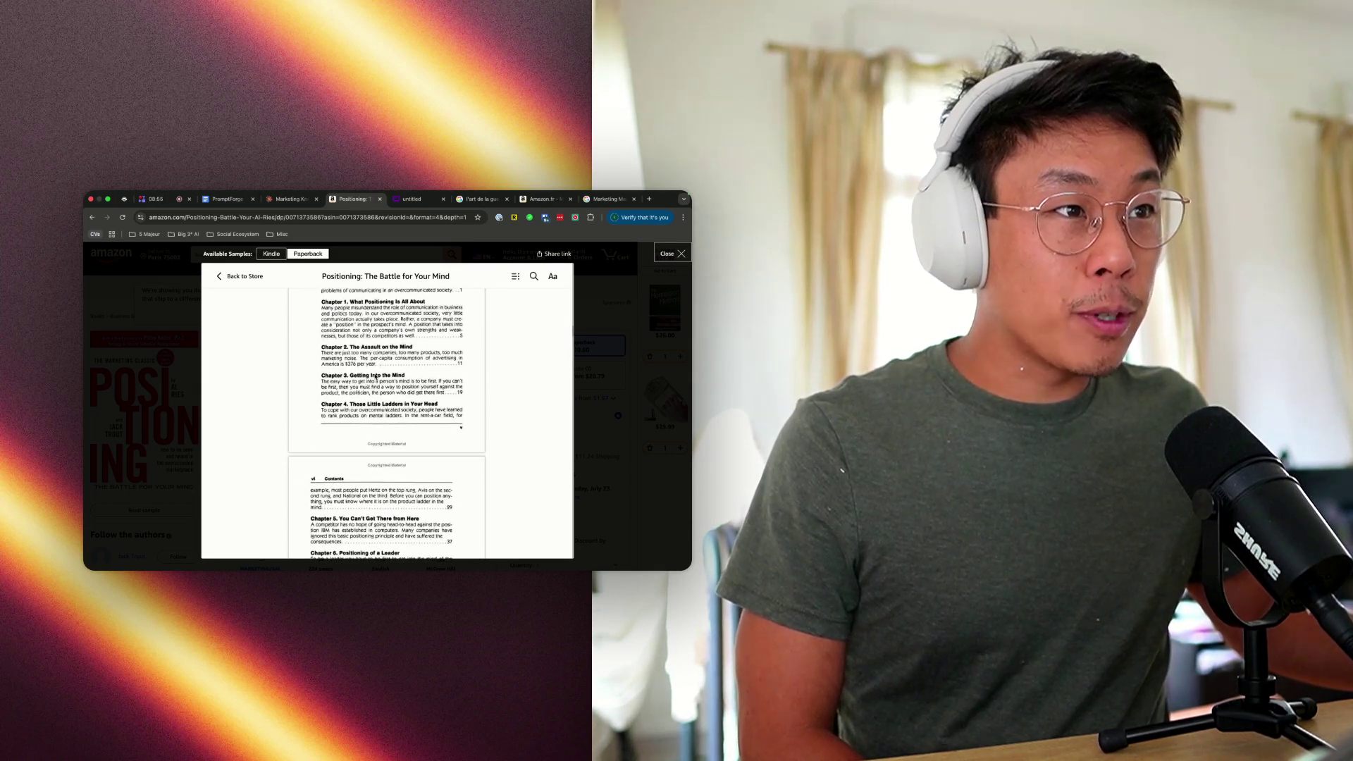
{"action": "scroll", "coordinate": [377, 373], "scroll_direction": "up", "scroll_amount": 1}
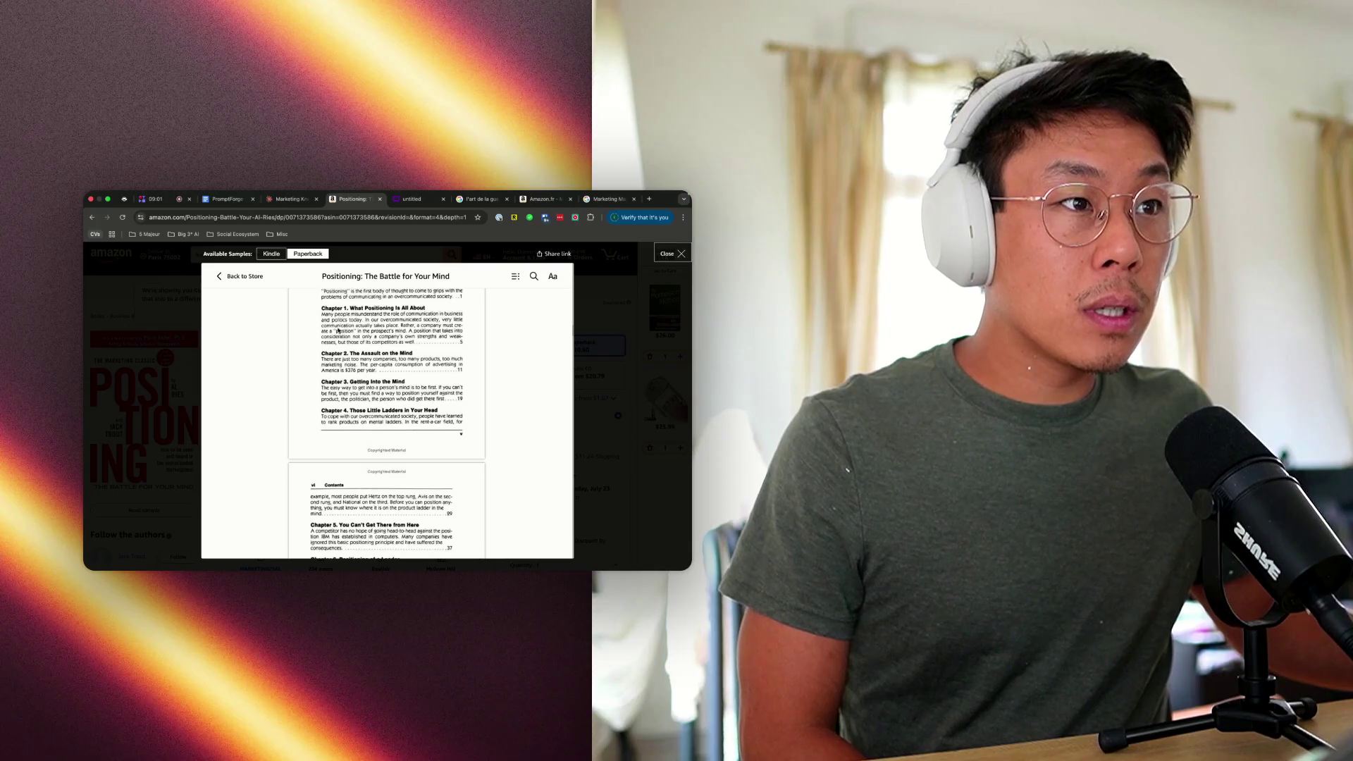
{"action": "scroll", "coordinate": [376, 330], "scroll_direction": "down", "scroll_amount": 1}
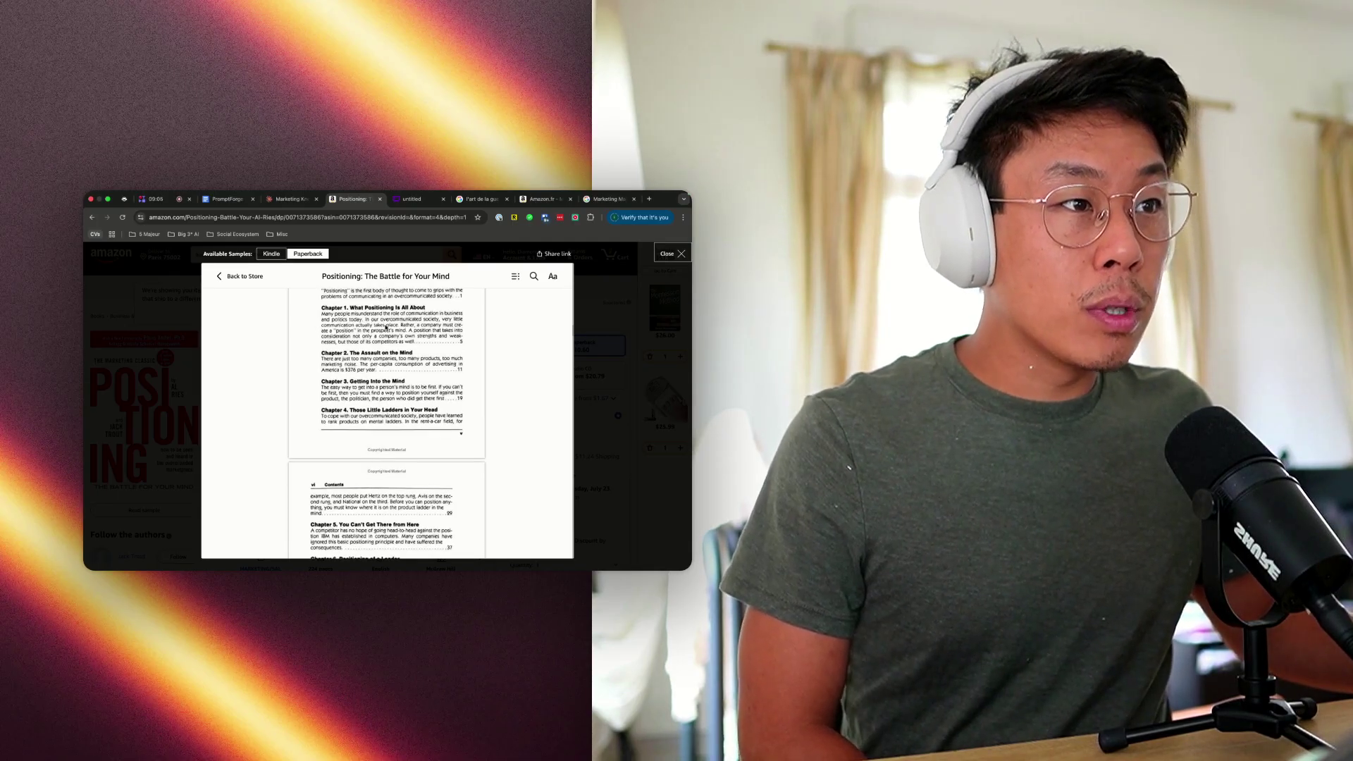
{"action": "scroll", "coordinate": [391, 328], "scroll_direction": "down", "scroll_amount": 1}
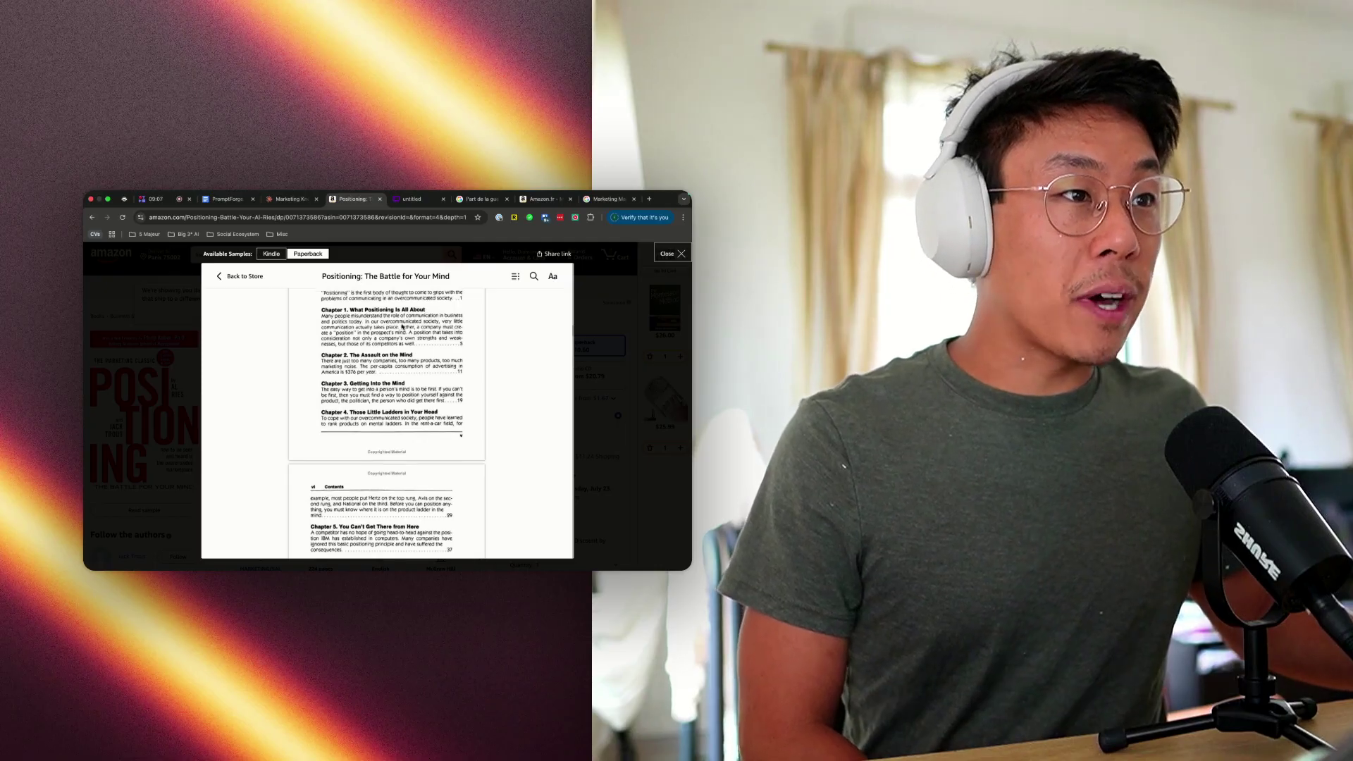
Step: Read the remaining chapter summaries in the Positioning sample's table of contents, through Chapter 25 and the index
{"action": "scroll", "coordinate": [402, 327], "scroll_direction": "up", "scroll_amount": 2}
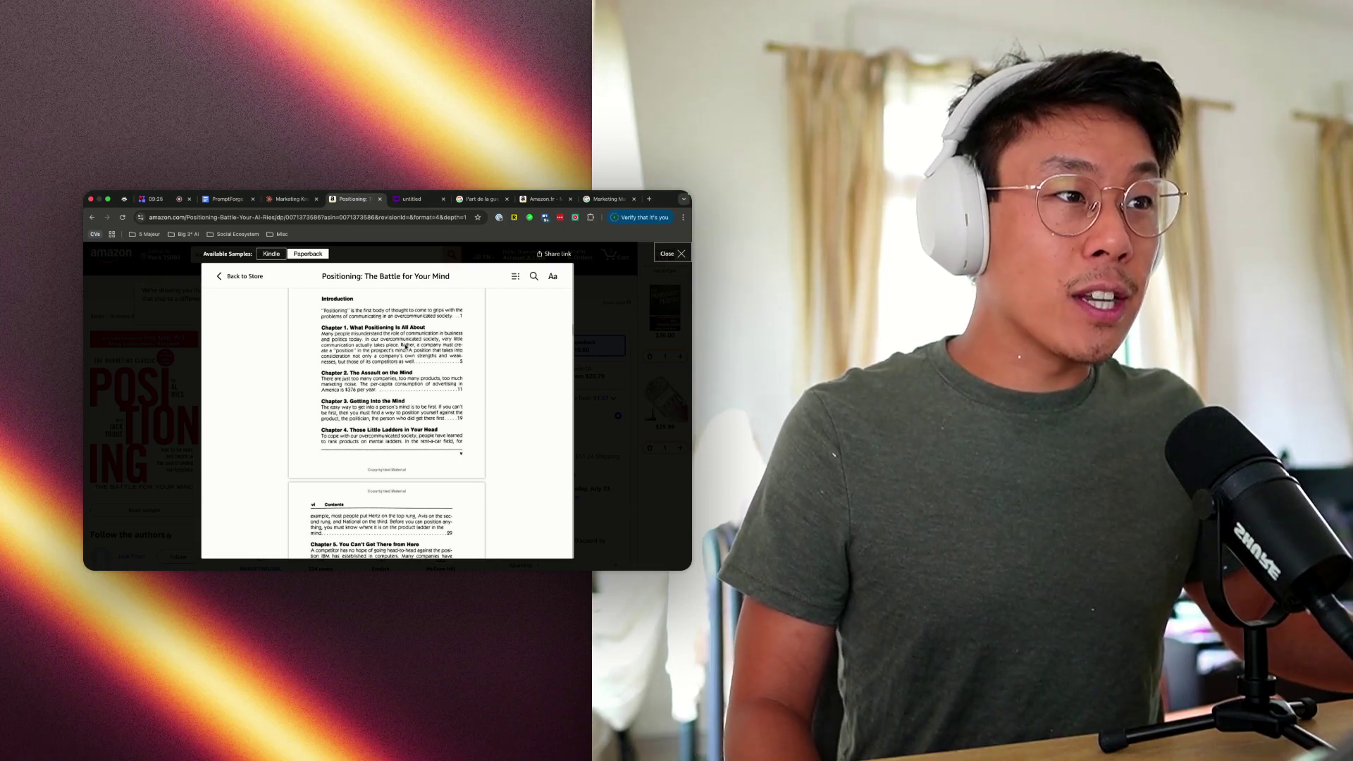
{"action": "scroll", "coordinate": [406, 346], "scroll_direction": "down", "scroll_amount": 3}
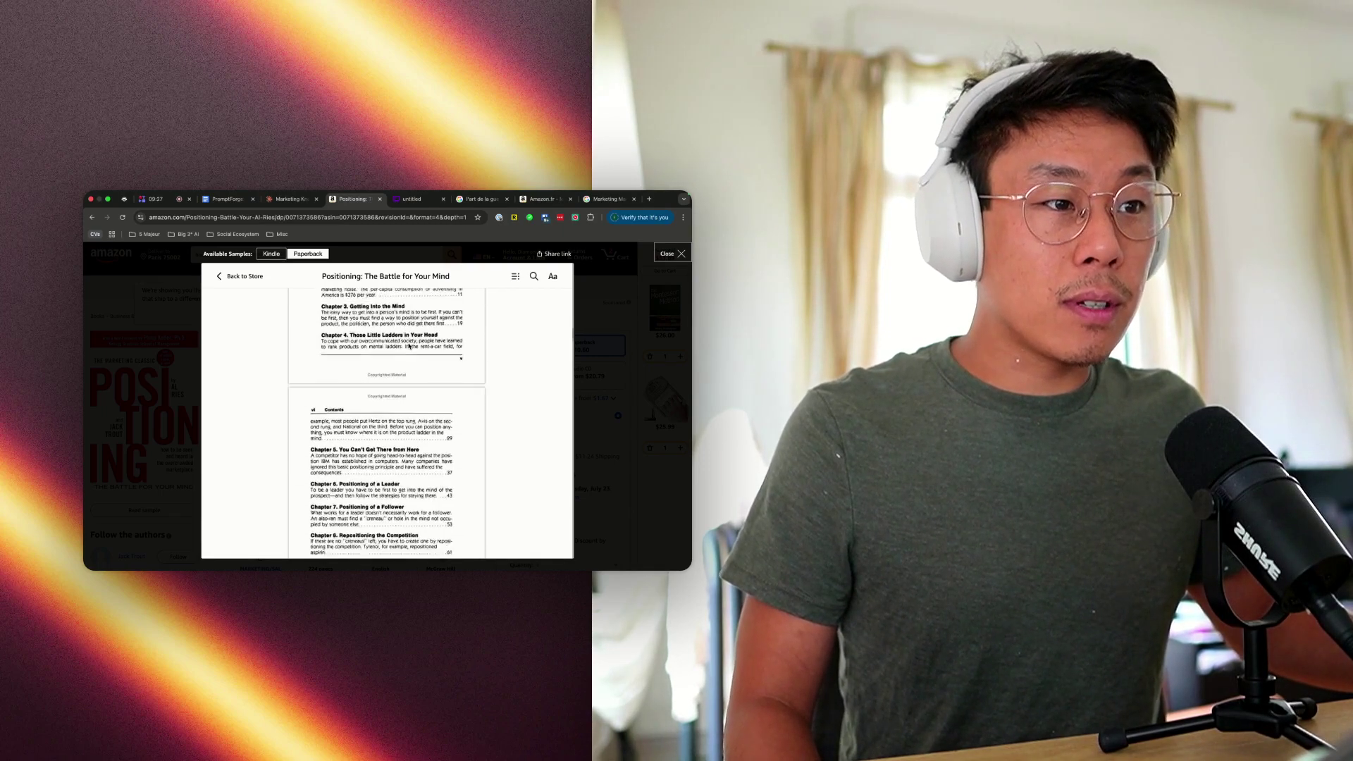
{"action": "scroll", "coordinate": [409, 346], "scroll_direction": "up", "scroll_amount": 4}
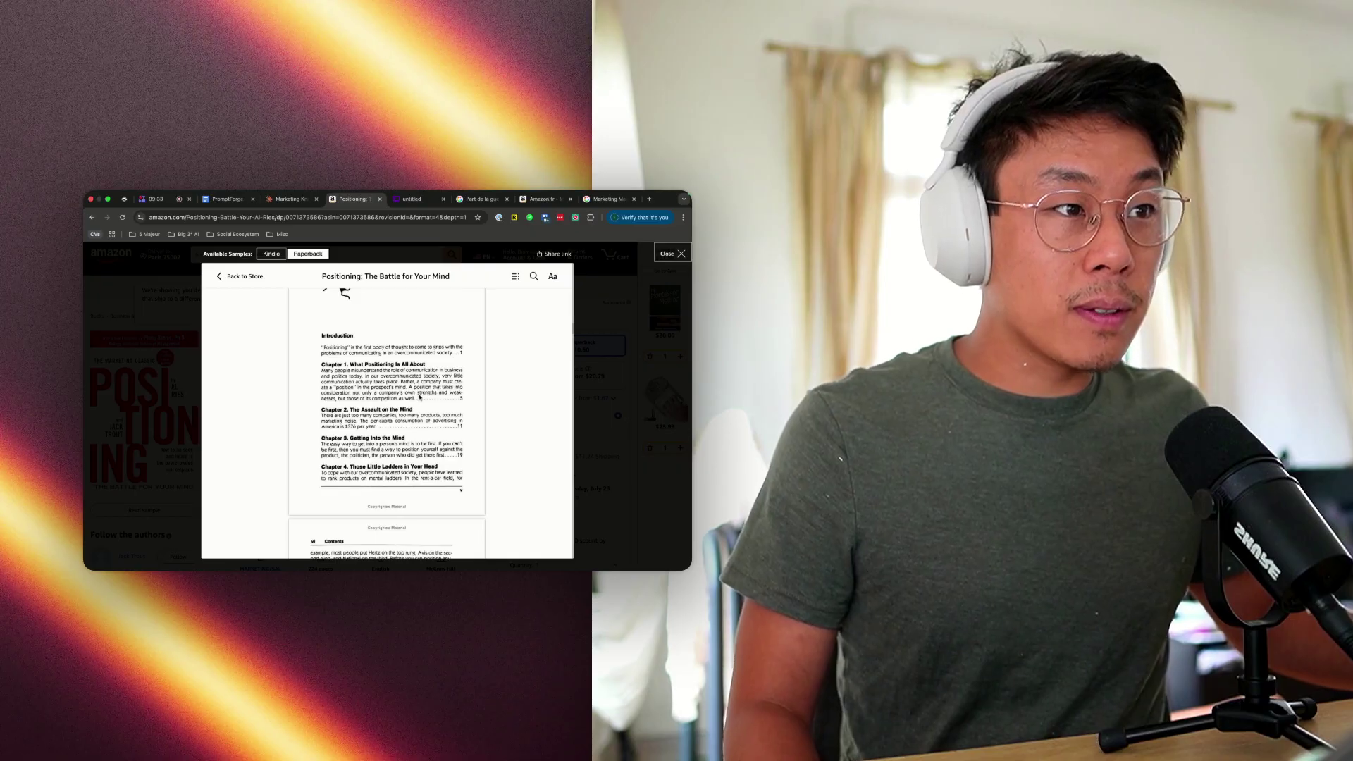
{"action": "scroll", "coordinate": [381, 400], "scroll_direction": "down", "scroll_amount": 10}
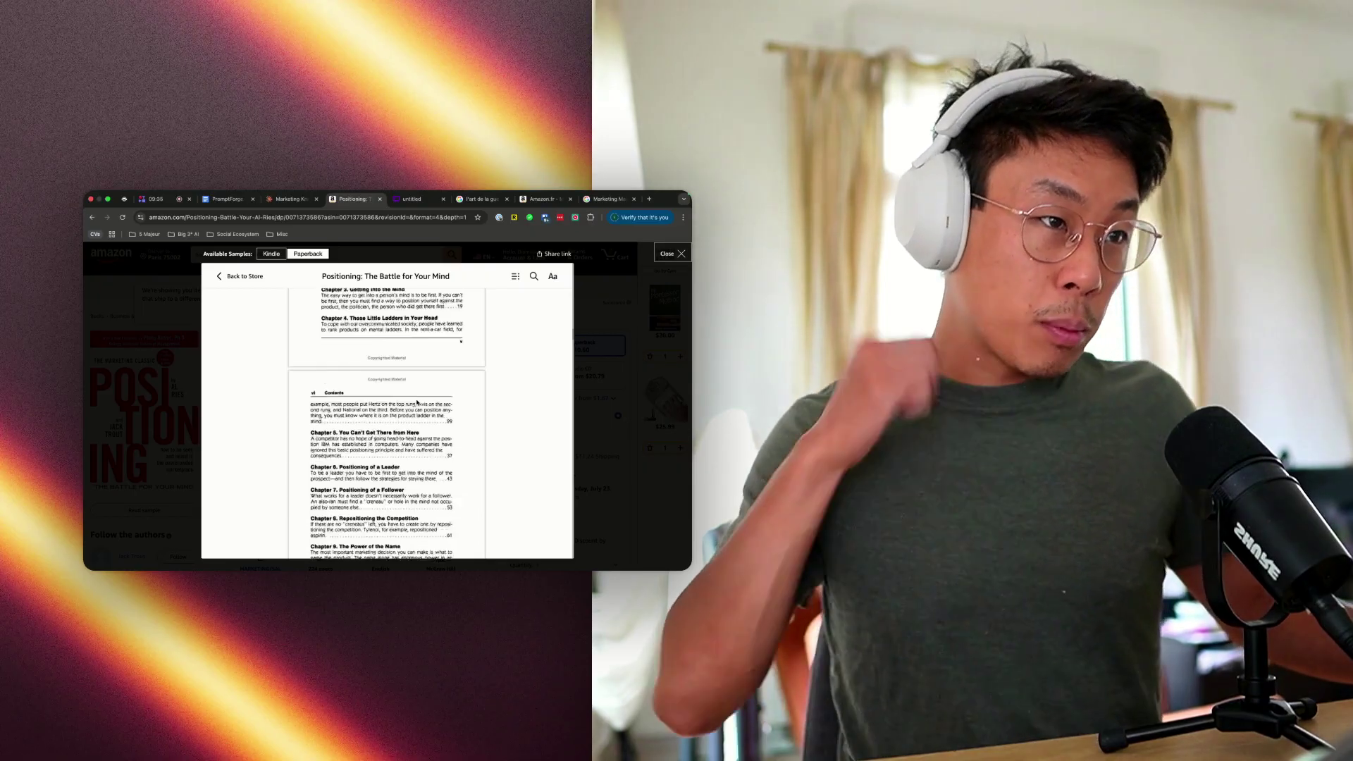
{"action": "scroll", "coordinate": [416, 402], "scroll_direction": "down", "scroll_amount": 3}
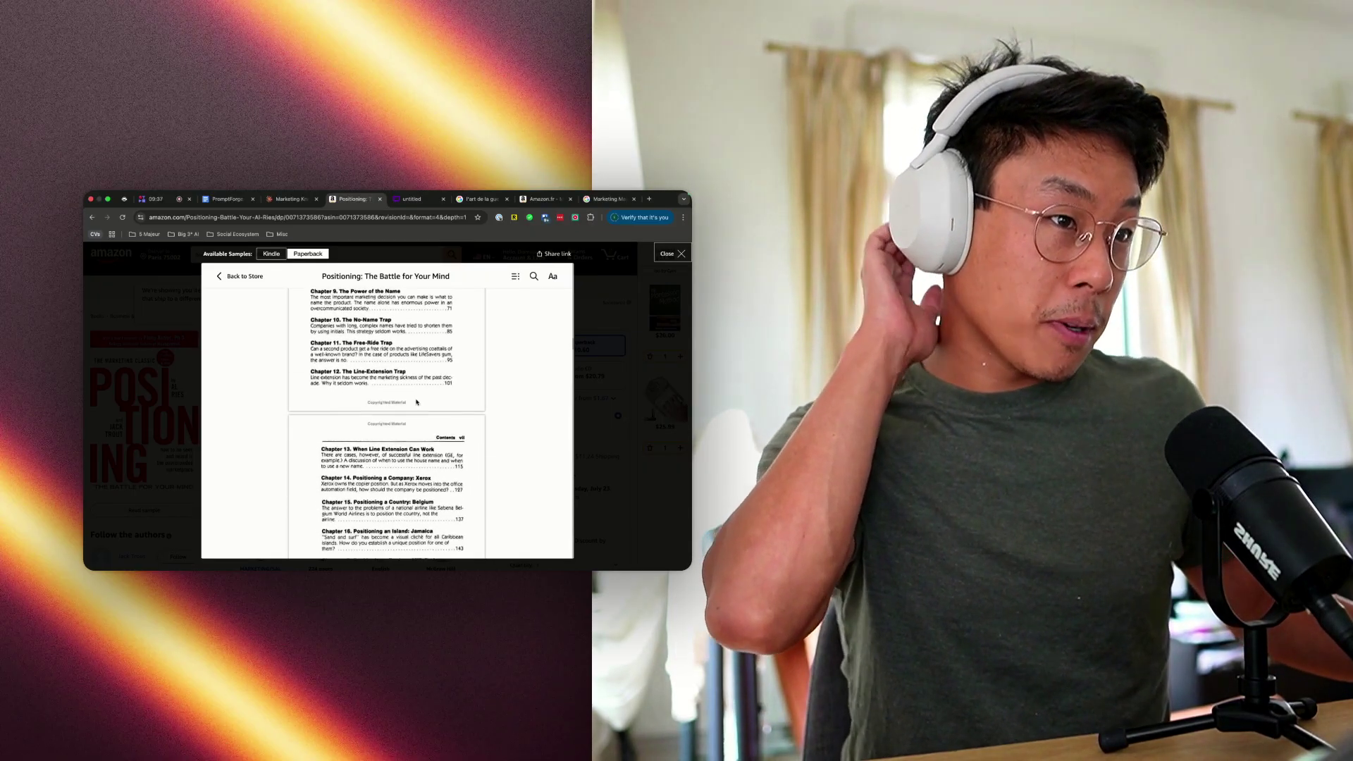
{"action": "scroll", "coordinate": [416, 401], "scroll_direction": "down", "scroll_amount": 9}
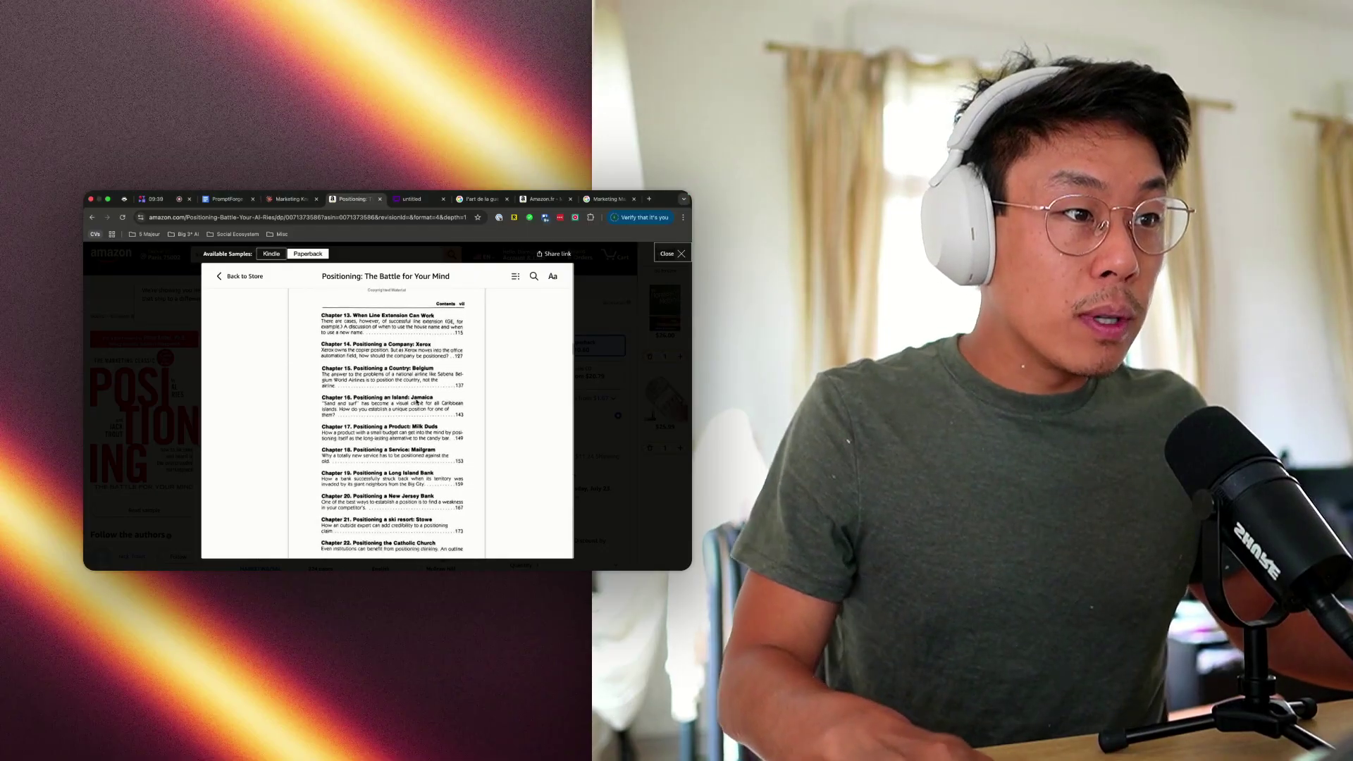
{"action": "scroll", "coordinate": [416, 401], "scroll_direction": "down", "scroll_amount": 1}
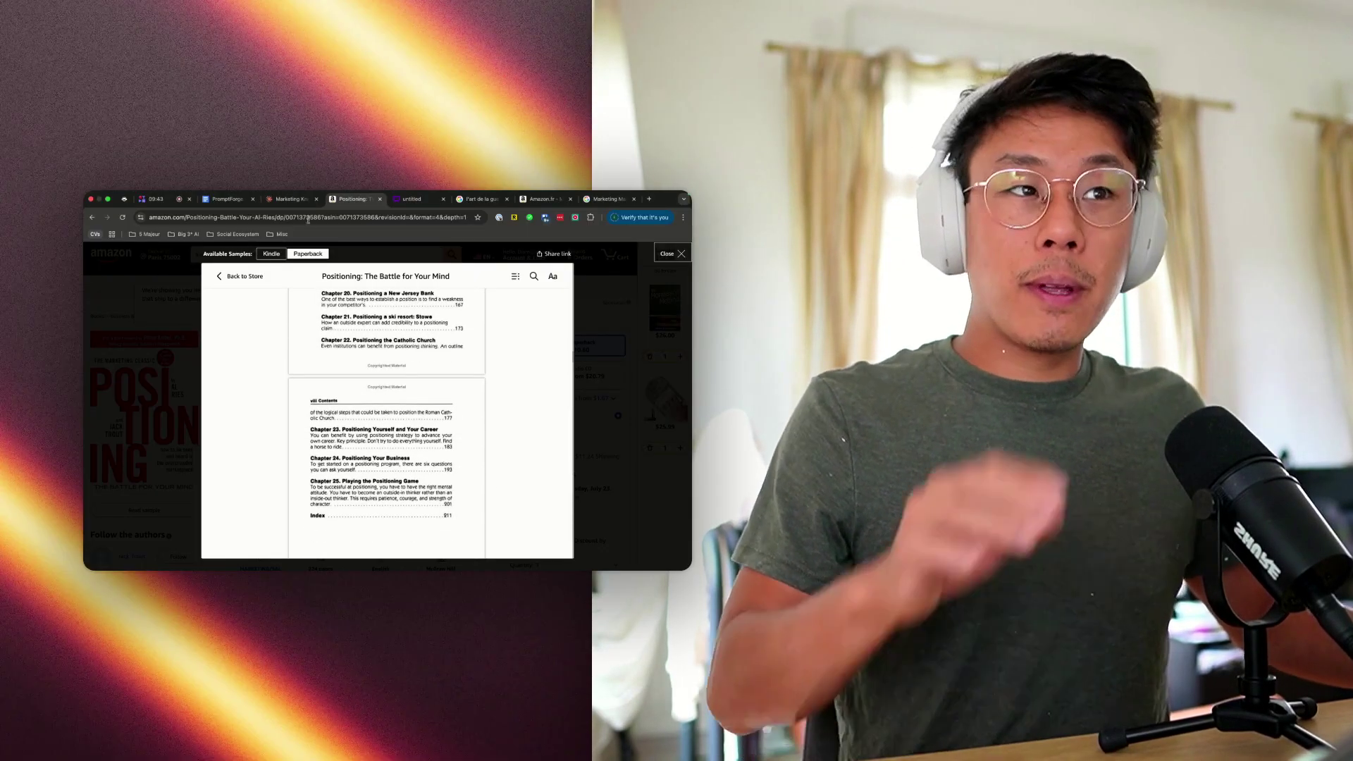
Step: Return to the Claude conversation and review the "Scientific Advertising" and "The 22 Immutable Laws of Marketing" entries under LIVRES LINDY ESSENTIELS
{"action": "key", "text": "ctrl+shift+Tab"}
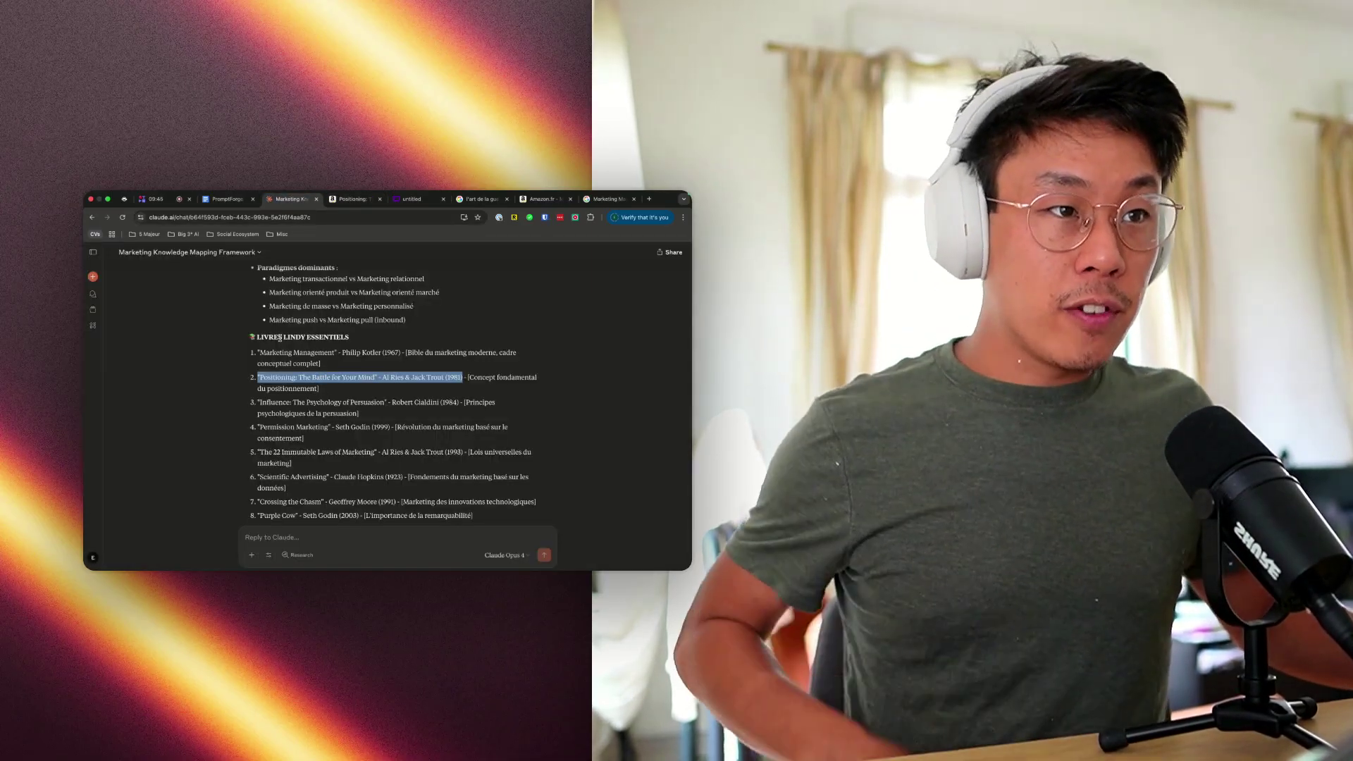
{"action": "scroll", "coordinate": [313, 371], "scroll_direction": "down", "scroll_amount": 1}
{"action": "left_click", "coordinate": [385, 429]}
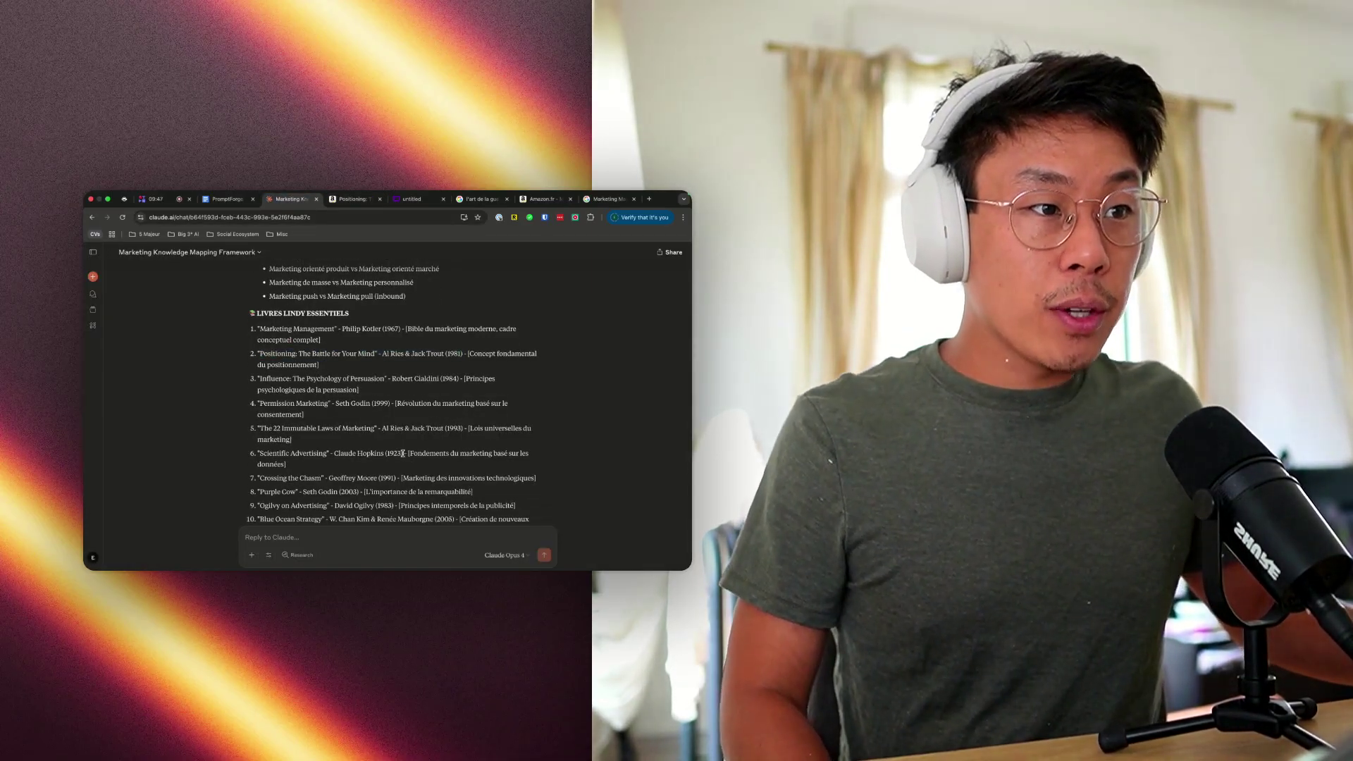
{"action": "left_click_drag", "start_coordinate": [398, 453], "coordinate": [259, 454]}
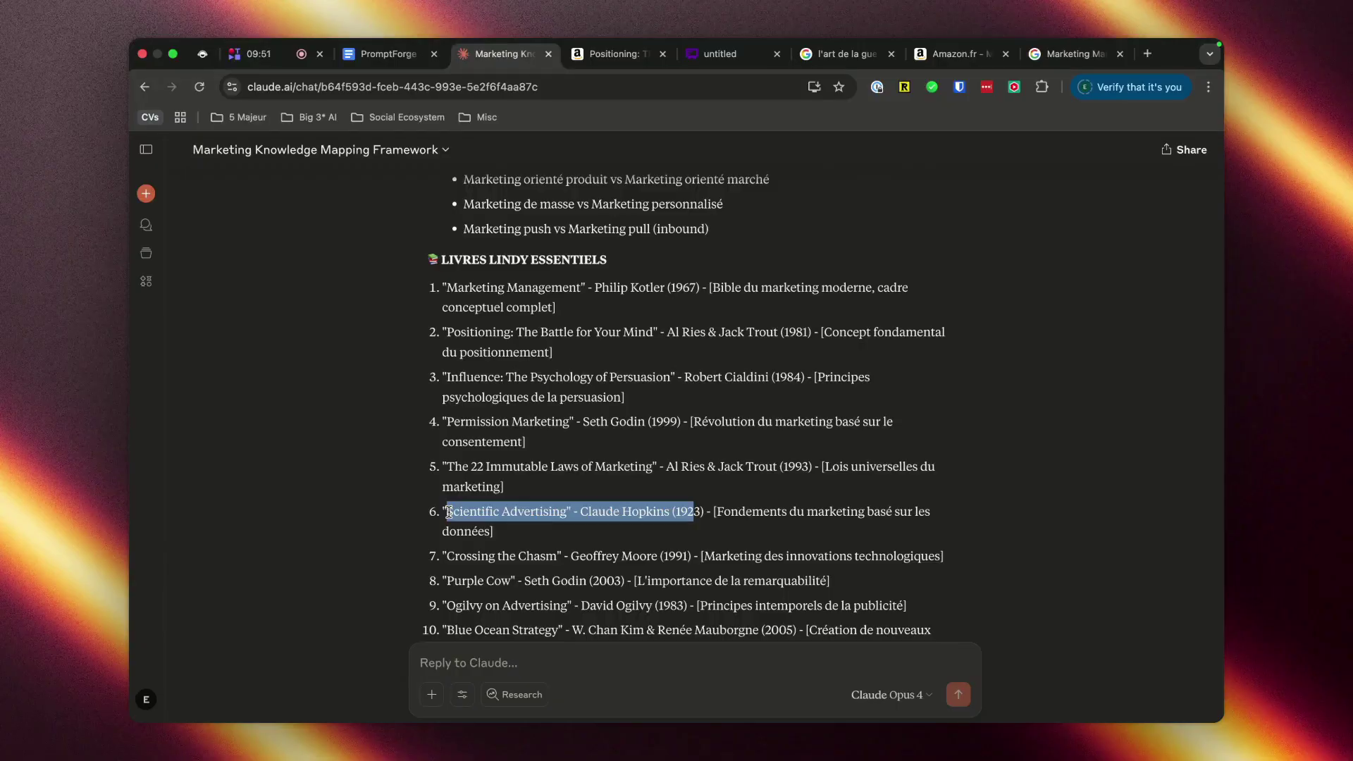
{"action": "left_click", "coordinate": [592, 522]}
{"action": "scroll", "coordinate": [655, 501], "scroll_direction": "down", "scroll_amount": 1}
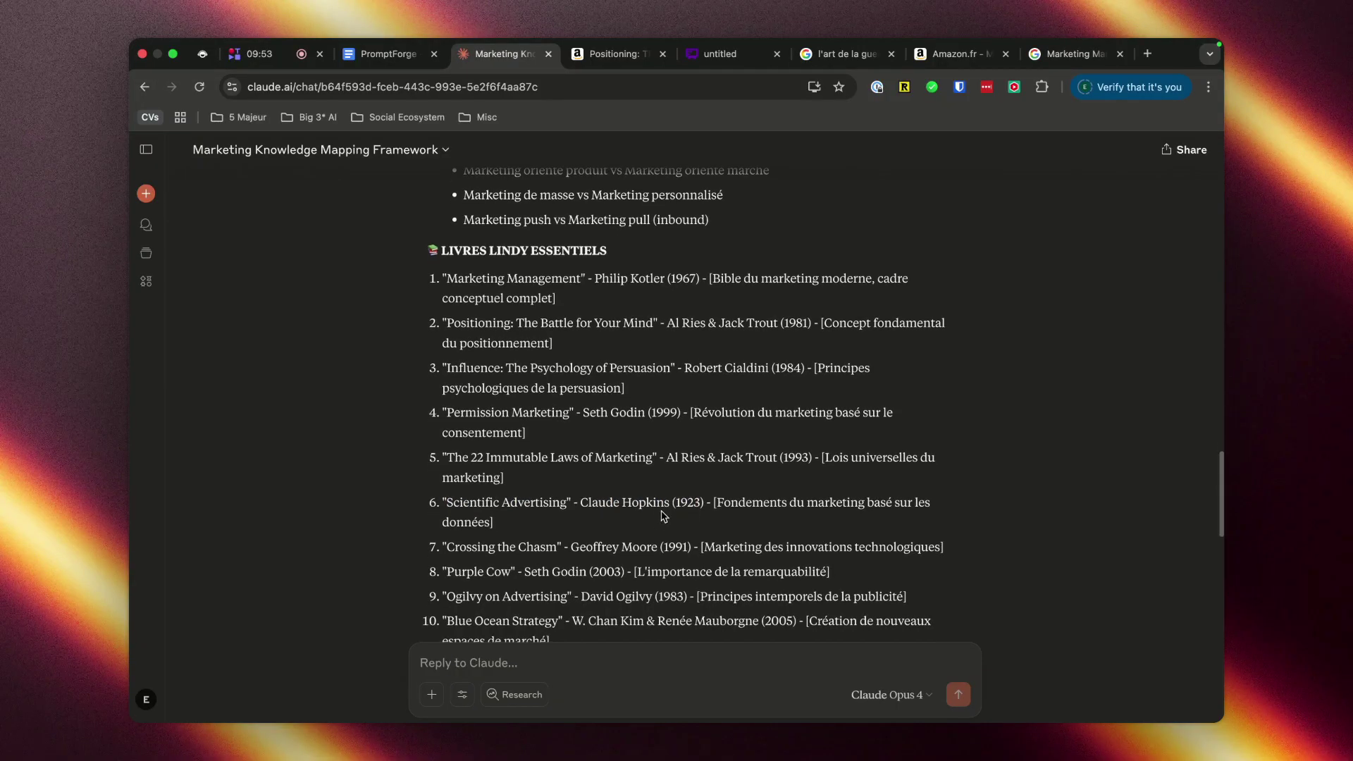
{"action": "scroll", "coordinate": [663, 484], "scroll_direction": "up", "scroll_amount": 1}
{"action": "left_click_drag", "start_coordinate": [664, 473], "coordinate": [471, 473]}
{"action": "scroll", "coordinate": [511, 484], "scroll_direction": "down", "scroll_amount": 1}
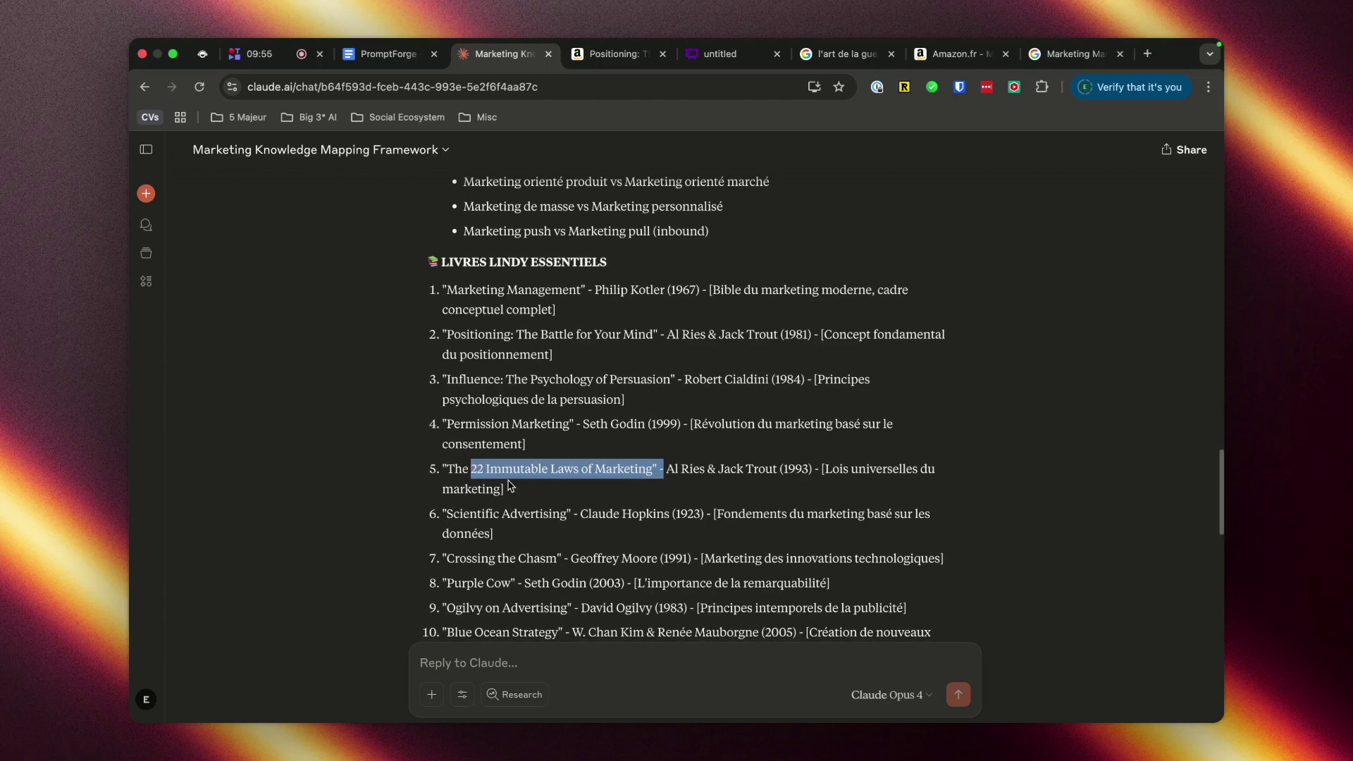
{"action": "left_click", "coordinate": [547, 489]}
Step: Review the rest of Claude's book list, from "Ogilvy on Advertising" down to "Contagious" by Jonah Berger
{"action": "scroll", "coordinate": [548, 490], "scroll_direction": "down", "scroll_amount": 5}
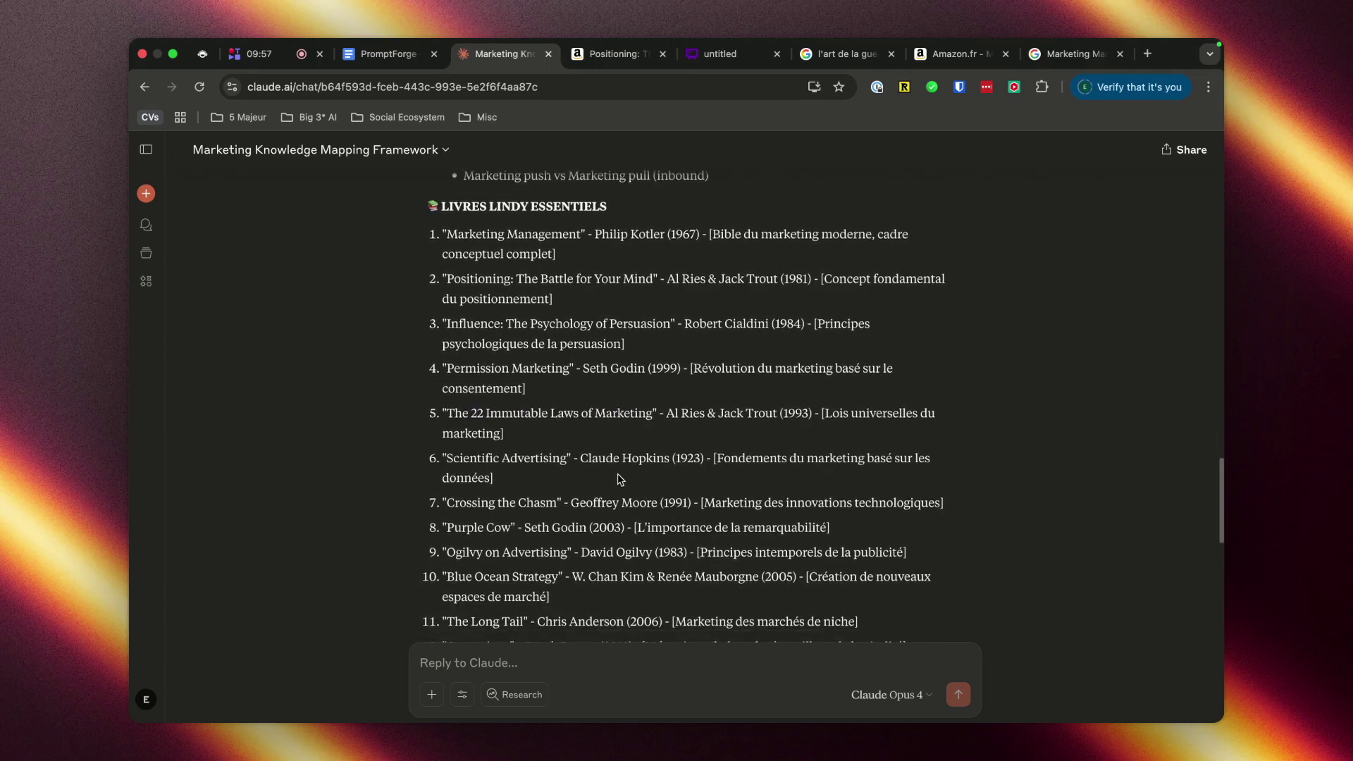
{"action": "left_click_drag", "start_coordinate": [625, 527], "coordinate": [513, 537]}
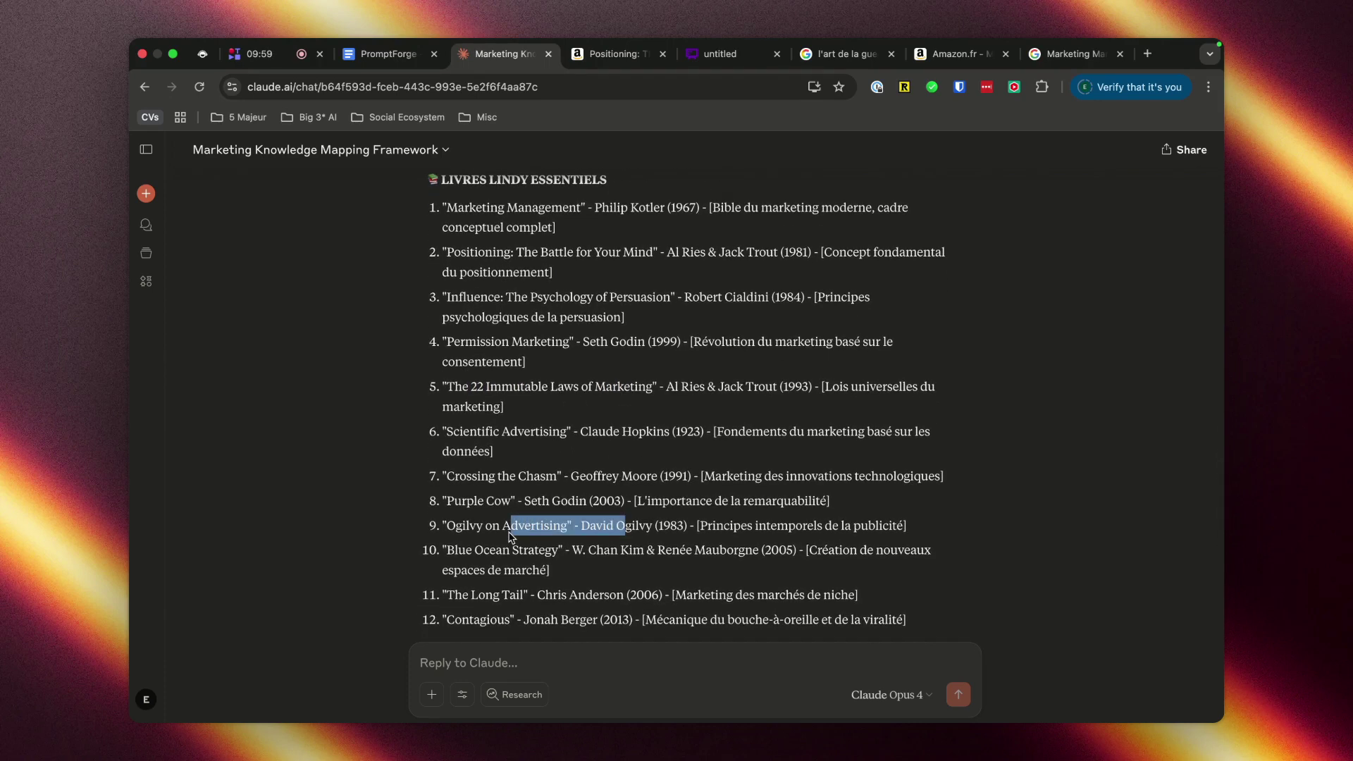
{"action": "left_click", "coordinate": [706, 535]}
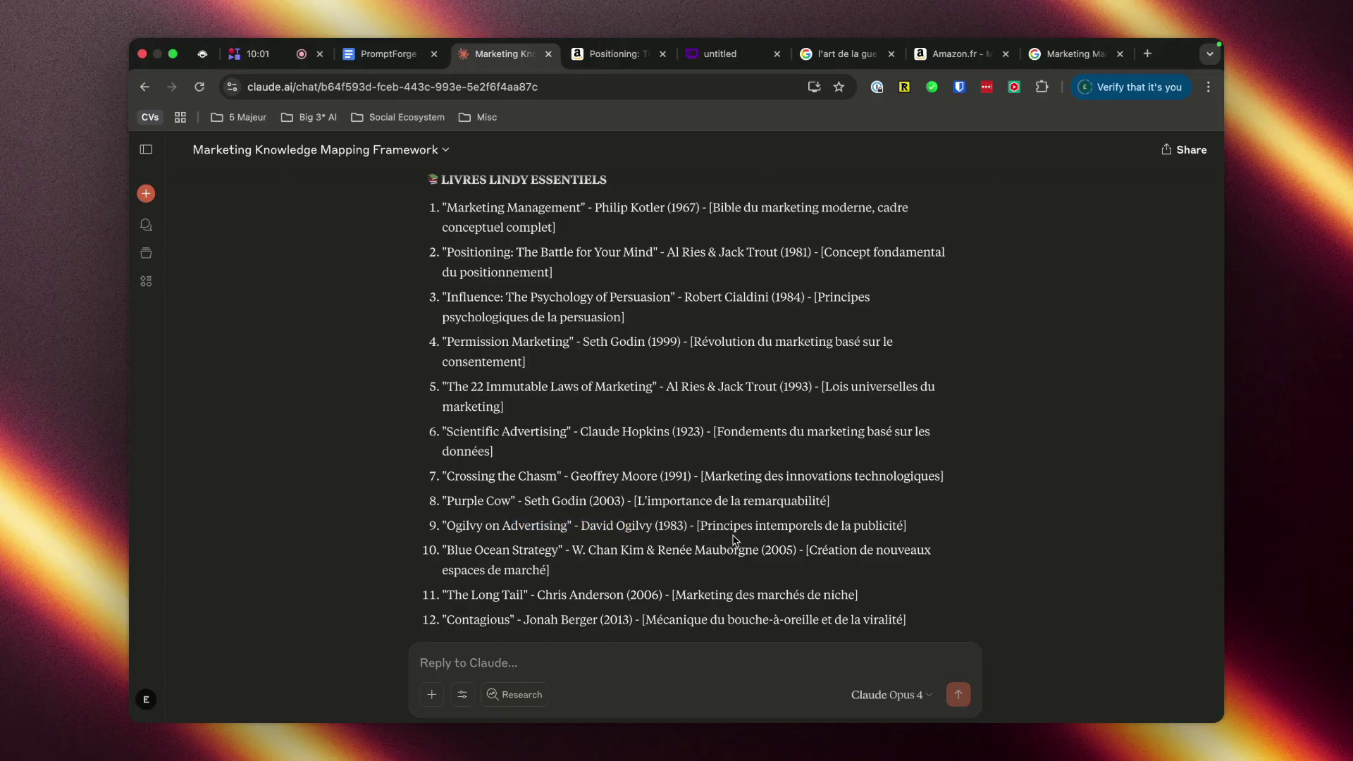
{"action": "scroll", "coordinate": [734, 540], "scroll_direction": "down", "scroll_amount": 2}
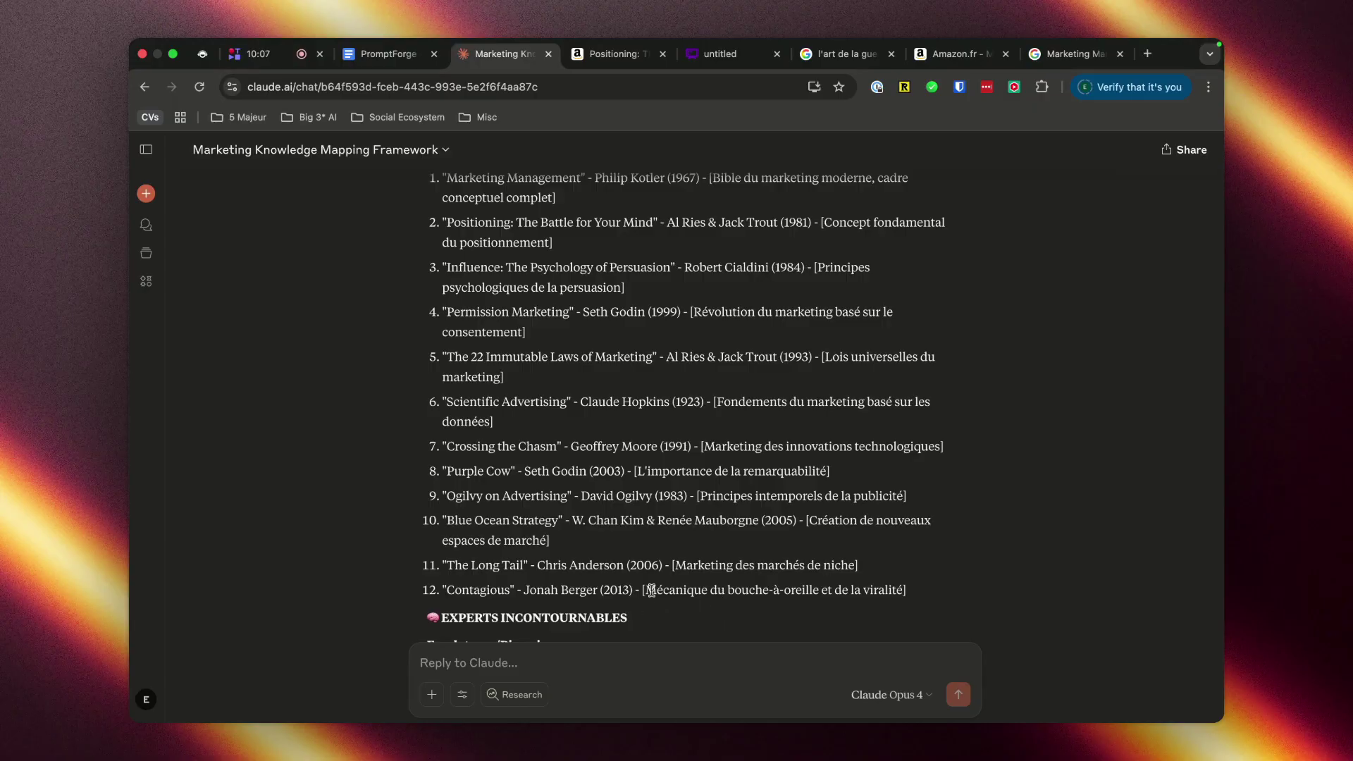
{"action": "left_click_drag", "start_coordinate": [652, 591], "coordinate": [537, 592]}
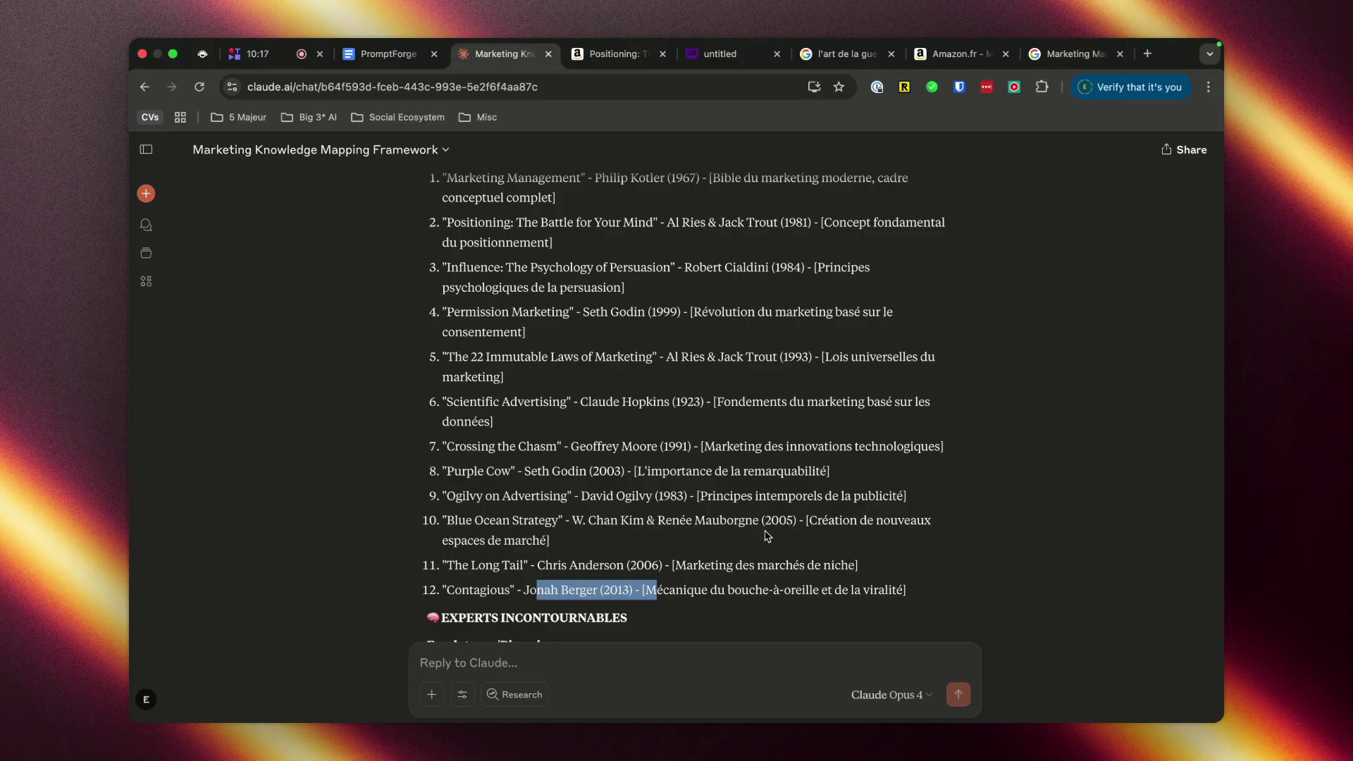
Step: Read Claude's Fondateurs/Pionniers experts, search Google in a new tab for David Ogilvy and look through the results
{"action": "scroll", "coordinate": [712, 542], "scroll_direction": "down", "scroll_amount": 5}
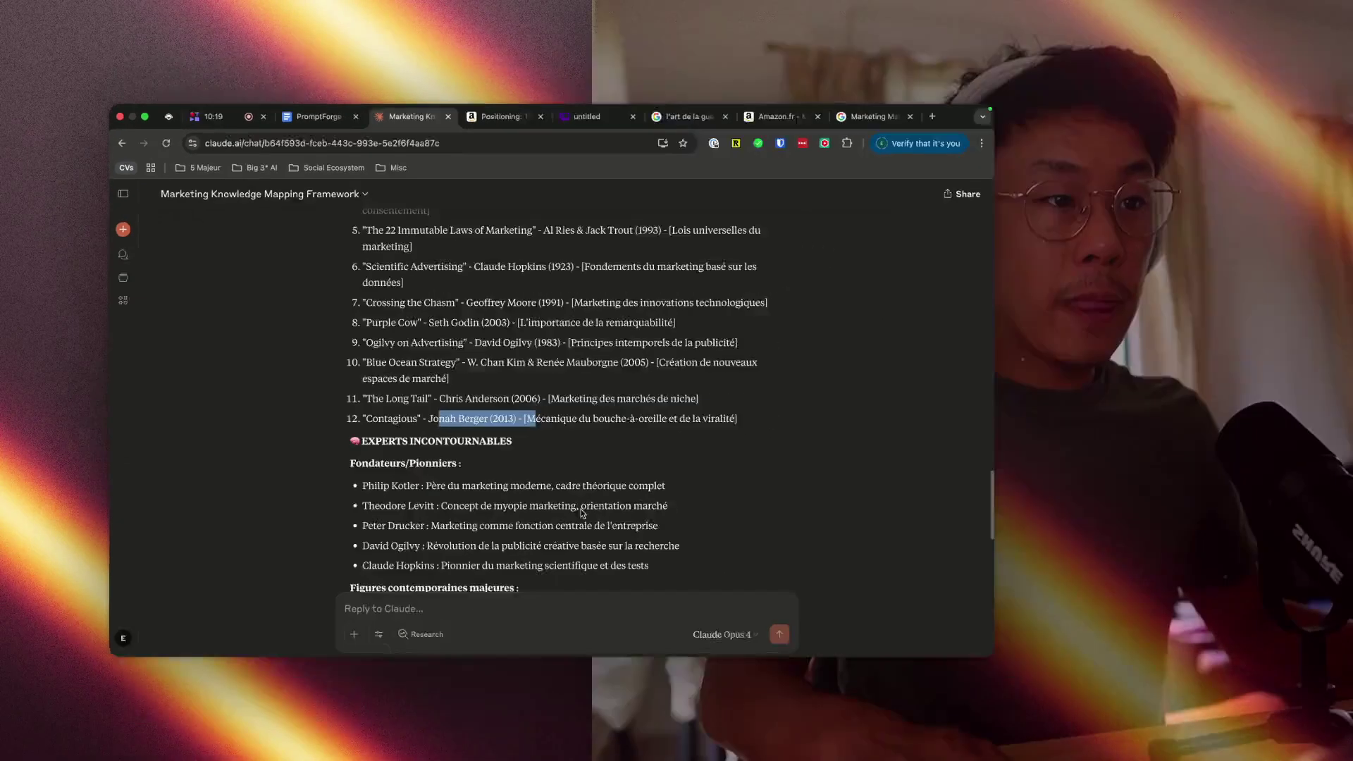
{"action": "left_click", "coordinate": [676, 530]}
{"action": "left_click_drag", "start_coordinate": [265, 437], "coordinate": [379, 437]}
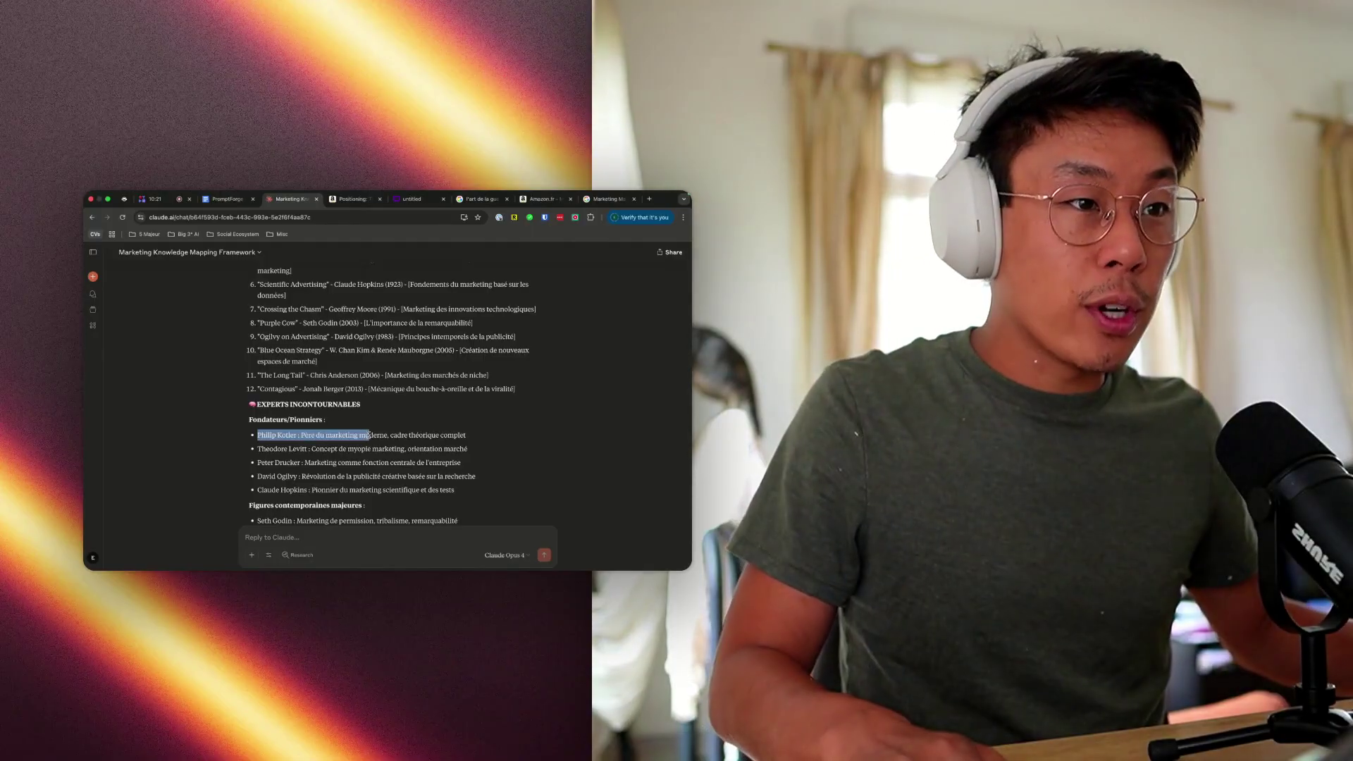
{"action": "left_click", "coordinate": [379, 437]}
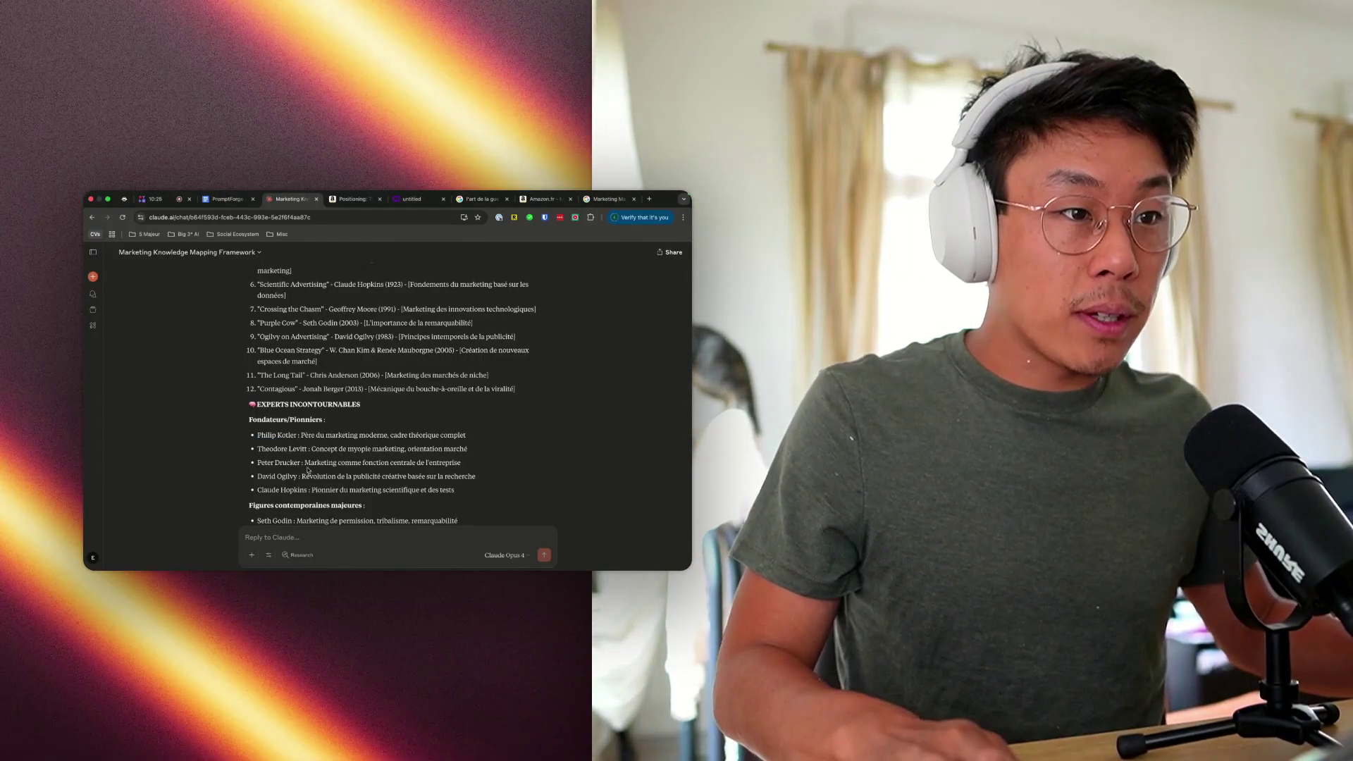
{"action": "left_click_drag", "start_coordinate": [297, 476], "coordinate": [258, 477]}
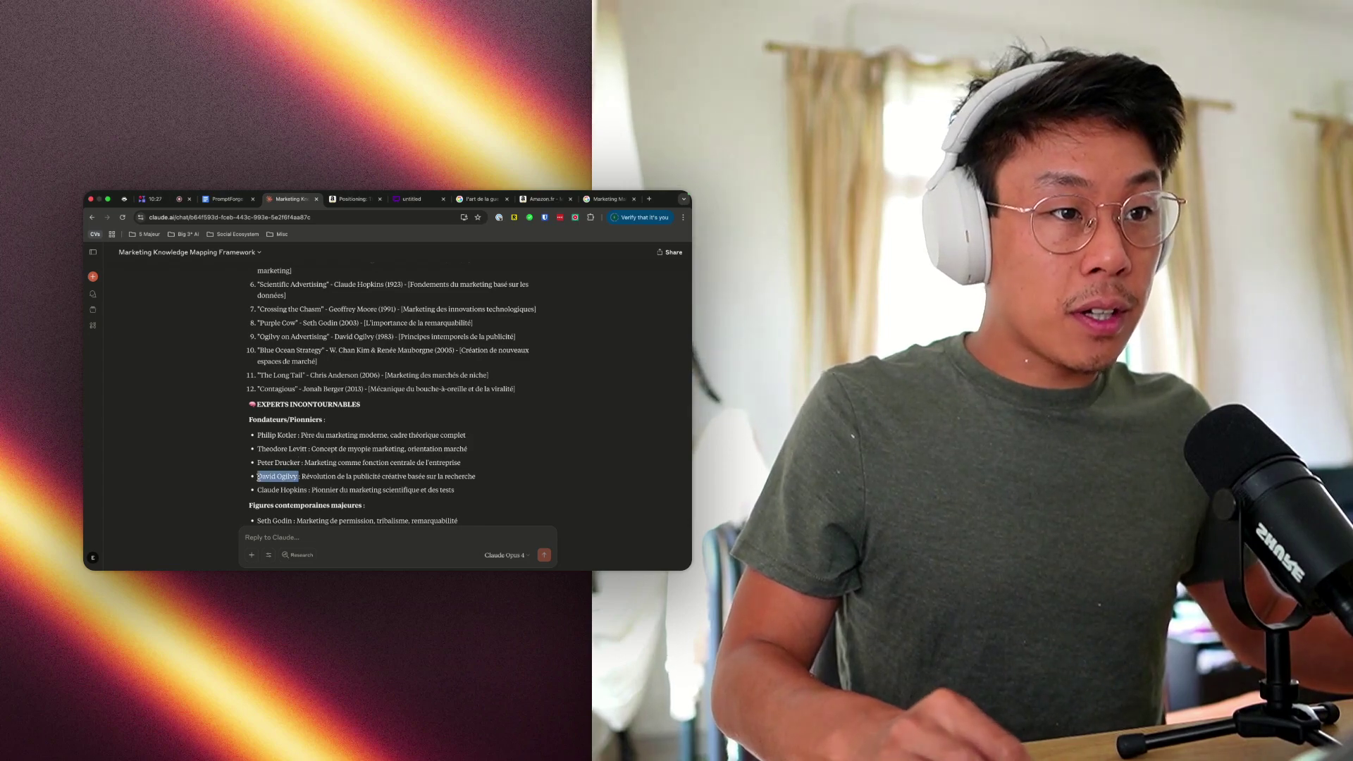
{"action": "key", "text": "super+c"}
{"action": "key", "text": "super+t"}
{"action": "key", "text": "super+v"}
{"action": "key", "text": "Return"}
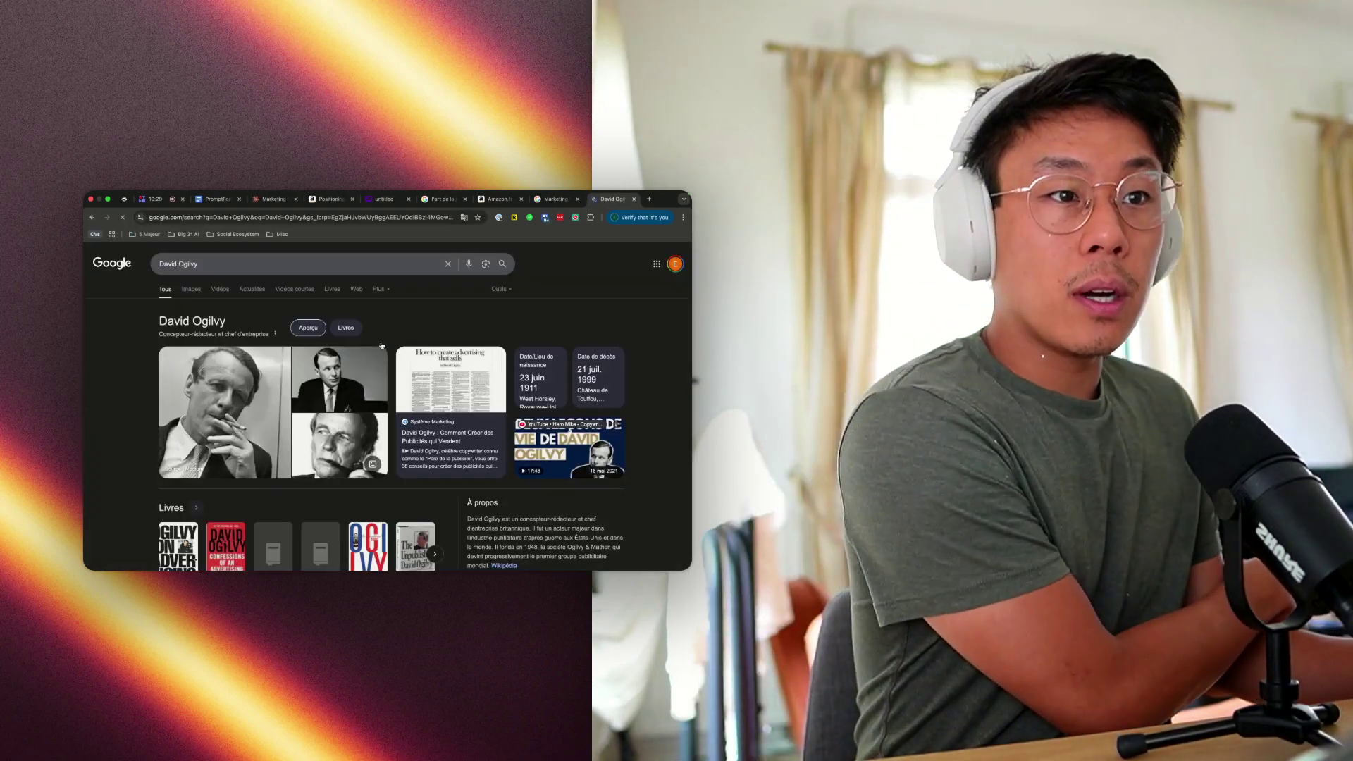
{"action": "scroll", "coordinate": [395, 344], "scroll_direction": "down", "scroll_amount": 3}
{"action": "scroll", "coordinate": [394, 345], "scroll_direction": "down", "scroll_amount": 3}
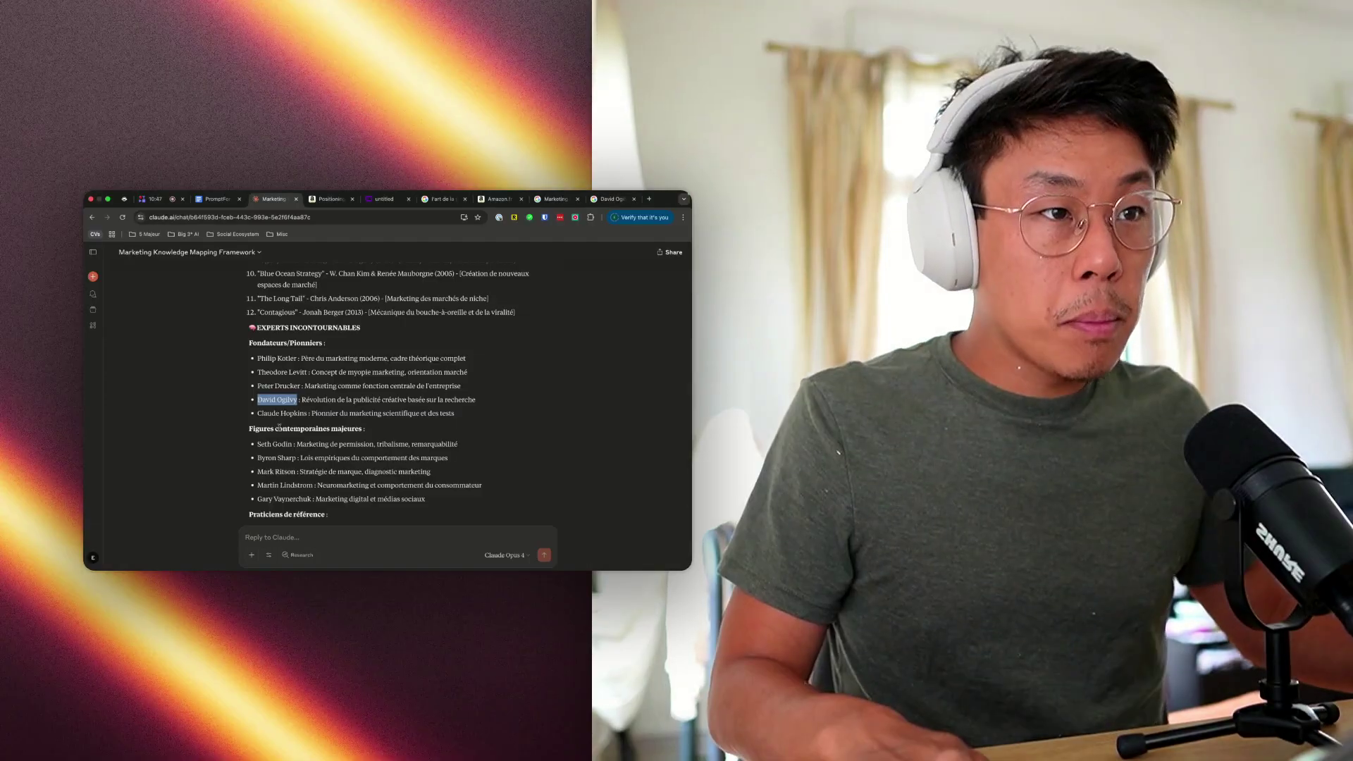
Step: Search Google in a new tab for Seth Godin from Claude's Figures contemporaines majeures and look over his profile and books
{"action": "left_click_drag", "start_coordinate": [257, 429], "coordinate": [324, 430]}
{"action": "left_click", "coordinate": [323, 430]}
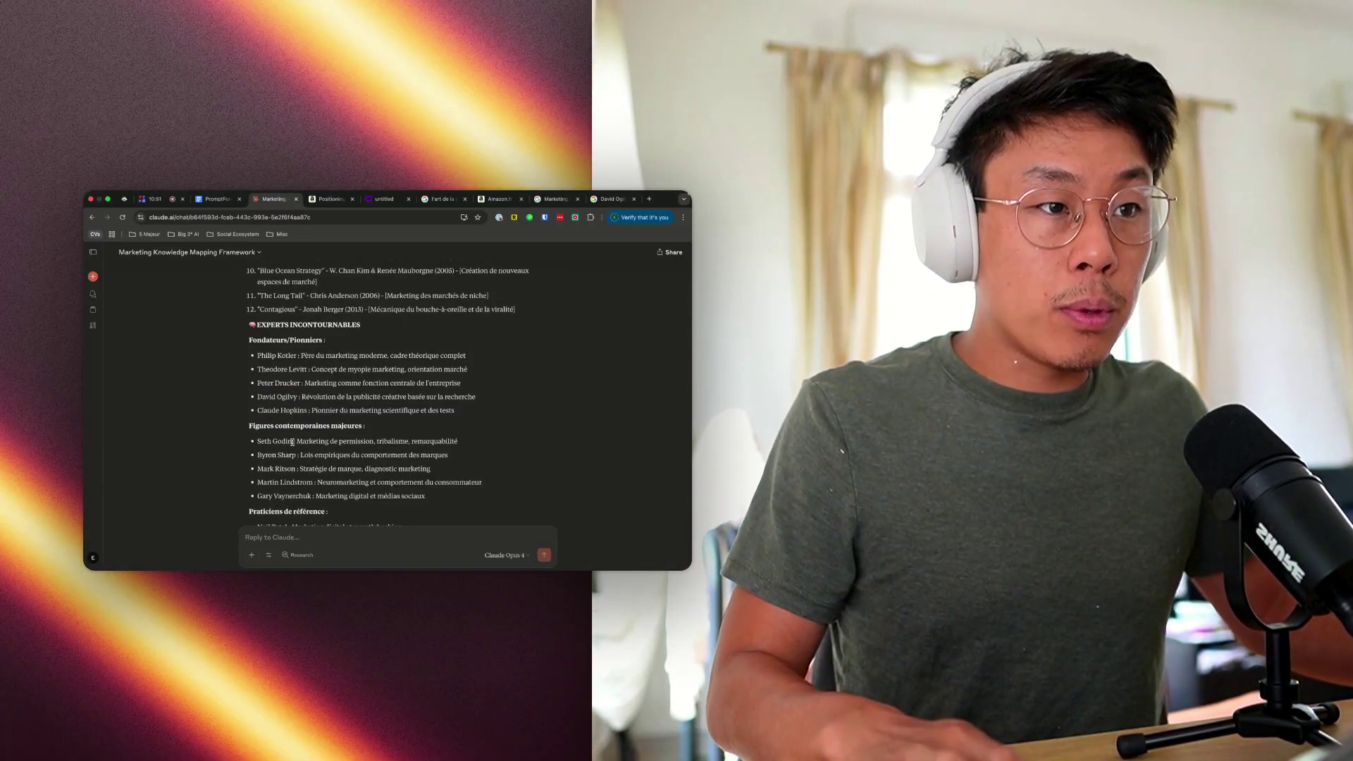
{"action": "left_click_drag", "start_coordinate": [292, 442], "coordinate": [259, 442]}
{"action": "key", "text": "super+c"}
{"action": "key", "text": "super+t"}
{"action": "key", "text": "super+v"}
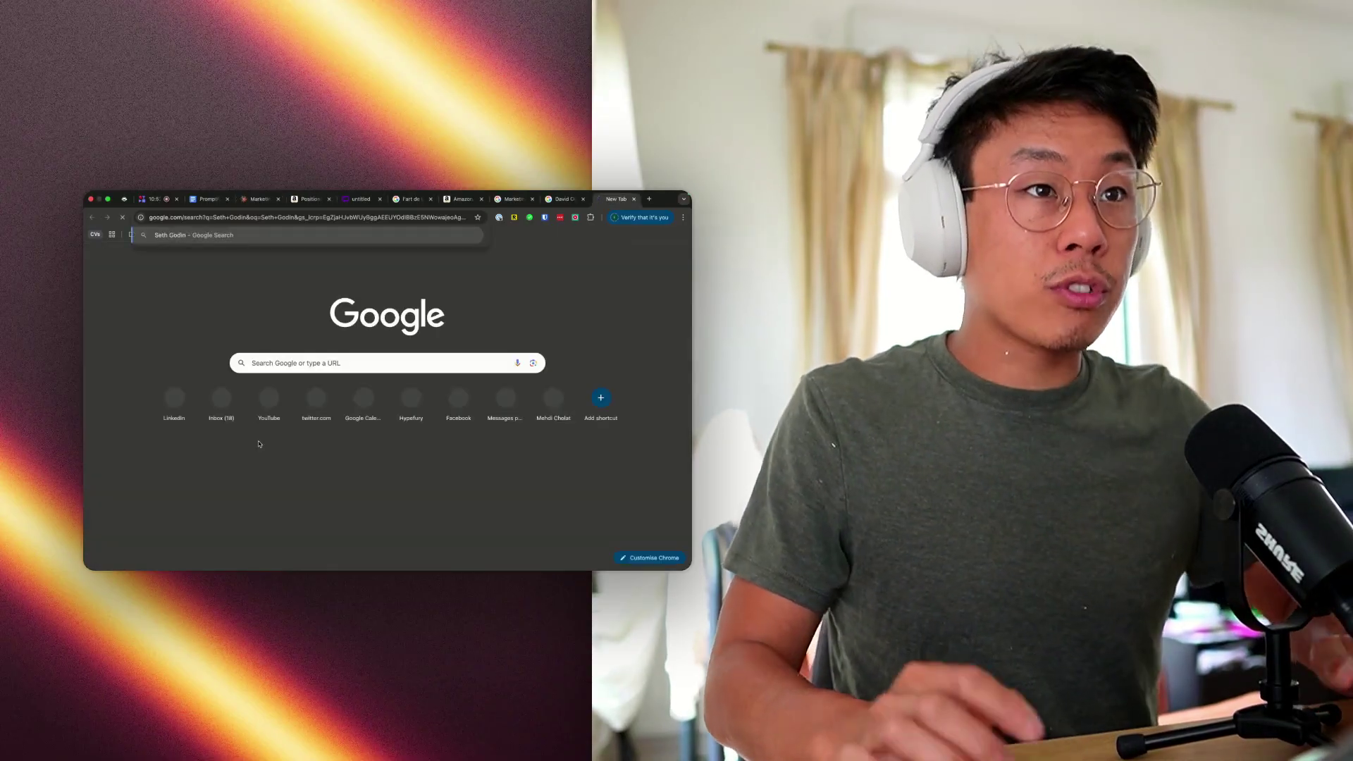
{"action": "key", "text": "Return"}
{"action": "scroll", "coordinate": [516, 496], "scroll_direction": "down", "scroll_amount": 2}
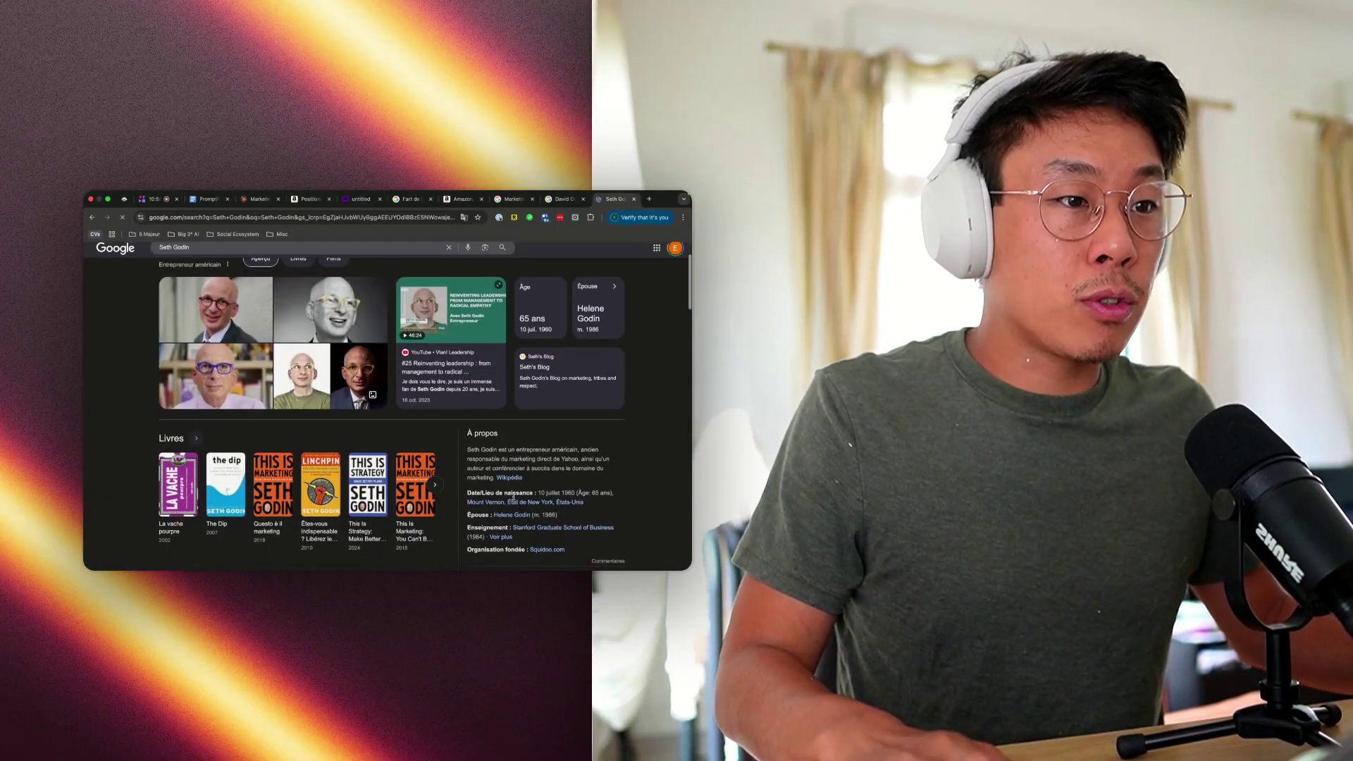
{"action": "scroll", "coordinate": [513, 501], "scroll_direction": "down", "scroll_amount": 1}
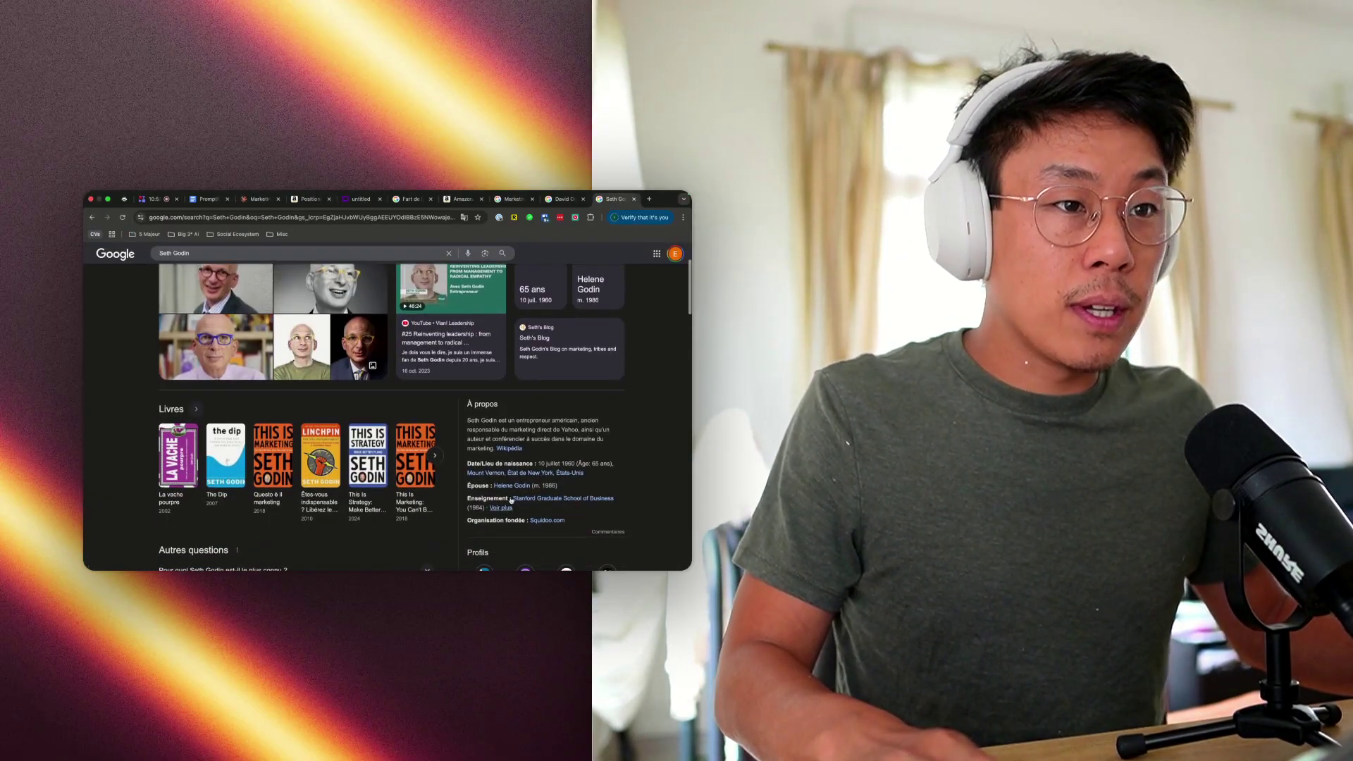
Step: Review Claude's remaining contemporary figures and reference practitioners, and search Google in a new tab for Ryan Holiday
{"action": "left_click", "coordinate": [248, 200]}
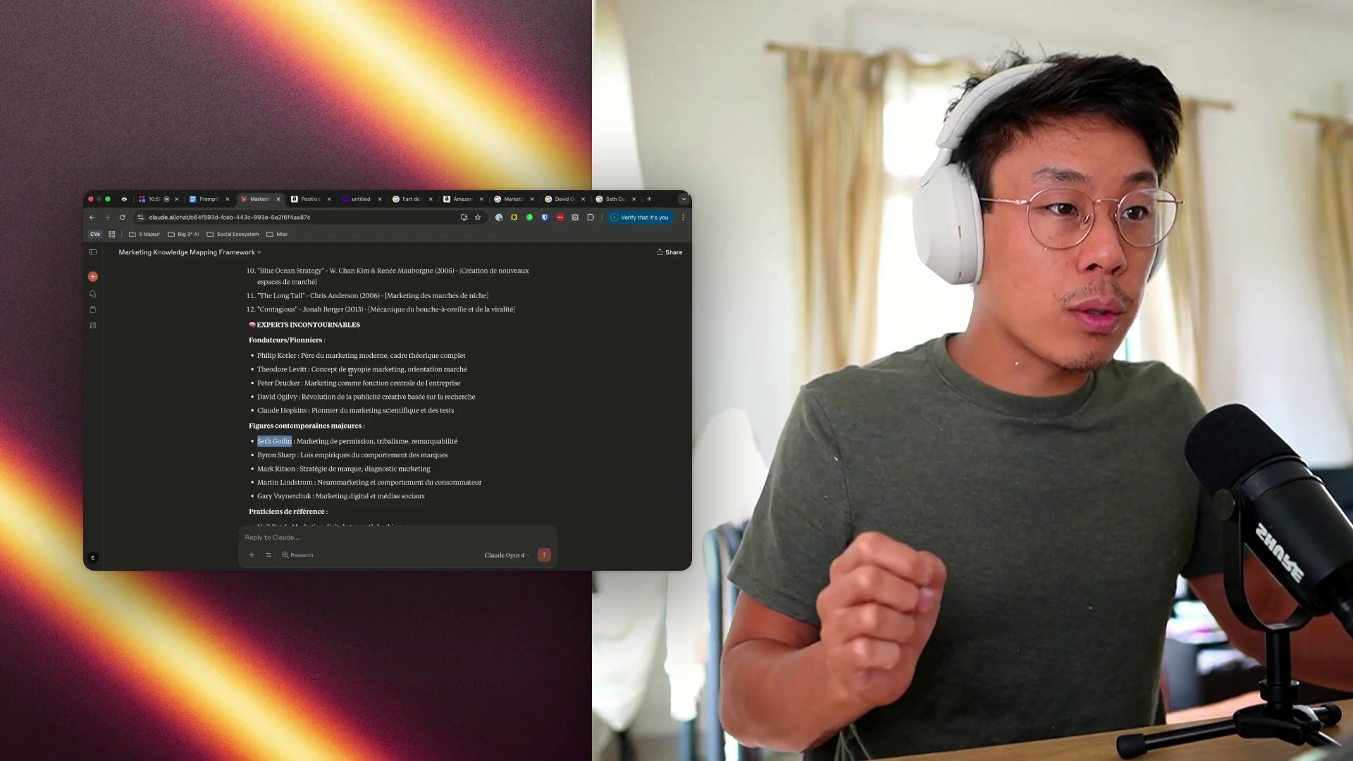
{"action": "scroll", "coordinate": [350, 372], "scroll_direction": "down", "scroll_amount": 1}
{"action": "left_click_drag", "start_coordinate": [312, 468], "coordinate": [257, 468]}
{"action": "left_click", "coordinate": [406, 481]}
{"action": "scroll", "coordinate": [407, 481], "scroll_direction": "down", "scroll_amount": 2}
{"action": "scroll", "coordinate": [407, 481], "scroll_direction": "down", "scroll_amount": 2}
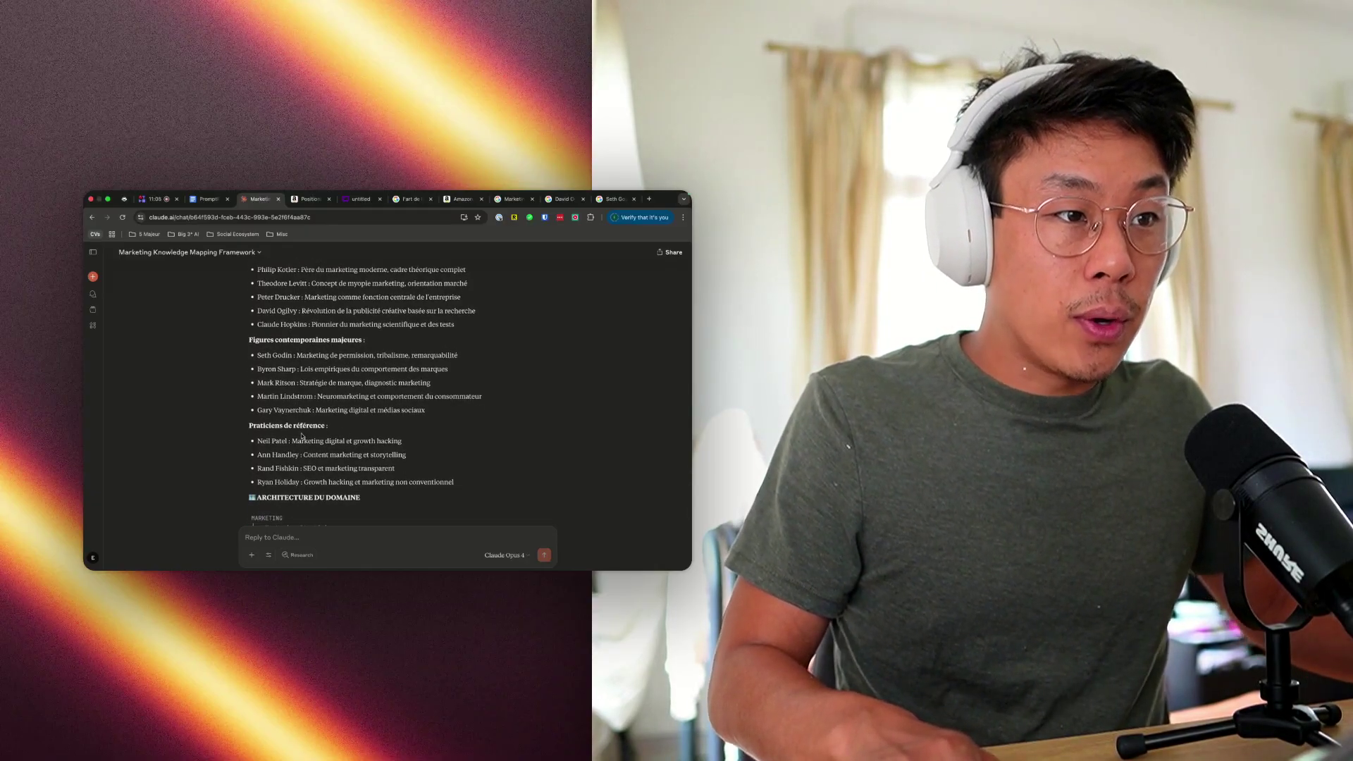
{"action": "left_click", "coordinate": [312, 476]}
{"action": "left_click_drag", "start_coordinate": [279, 449], "coordinate": [260, 485]}
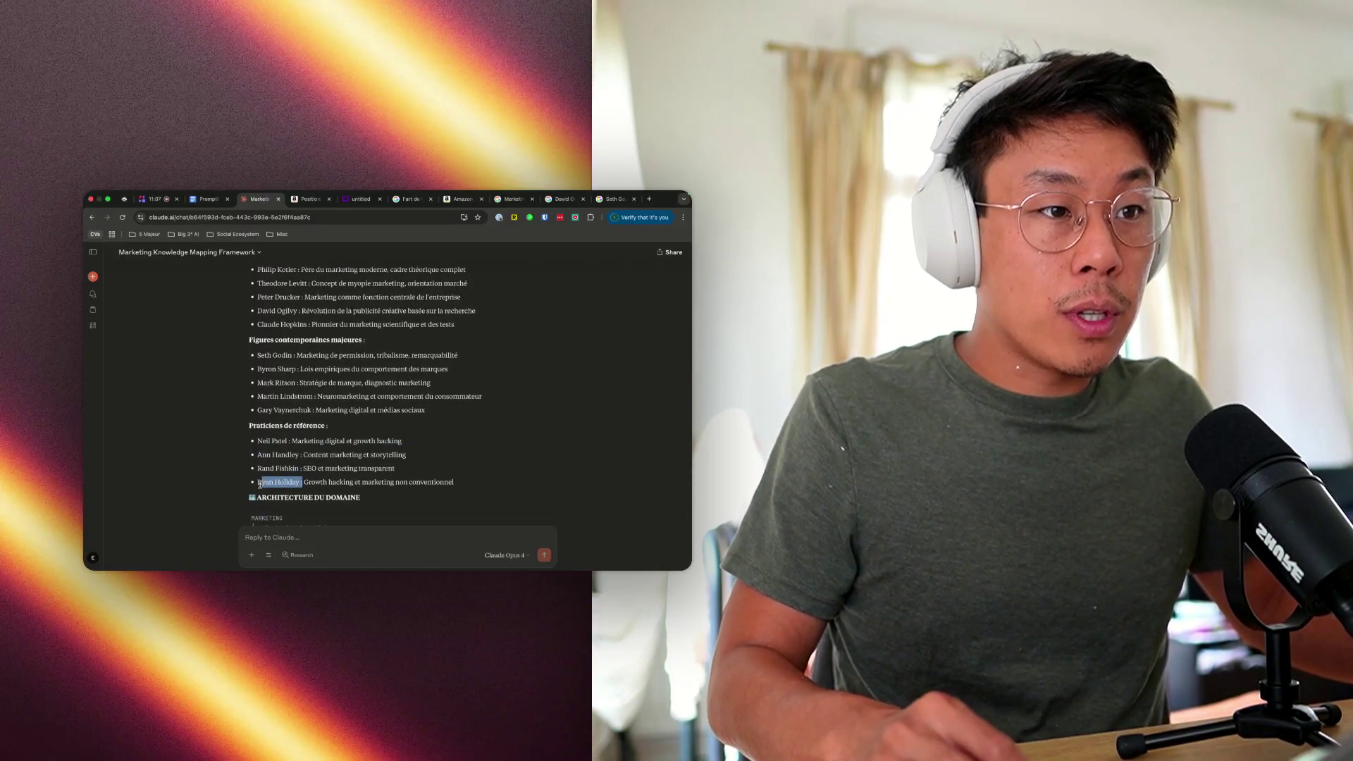
{"action": "key", "text": "super+c"}
{"action": "key", "text": "super+t"}
{"action": "key", "text": "super+v"}
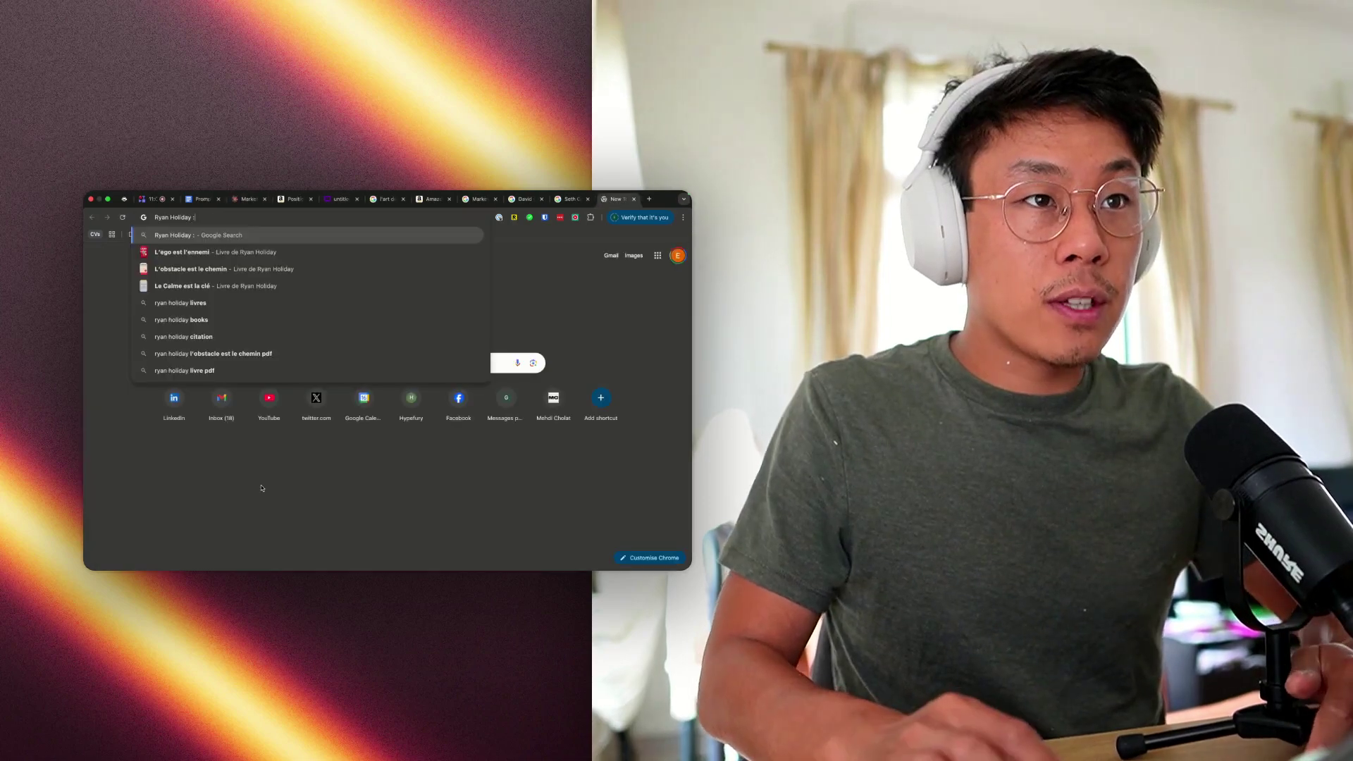
{"action": "key", "text": "Return"}
Step: Return to Claude's marketing map and examine the Marketing Stratégique branch of the Architecture du domaine tree
{"action": "left_click", "coordinate": [248, 199]}
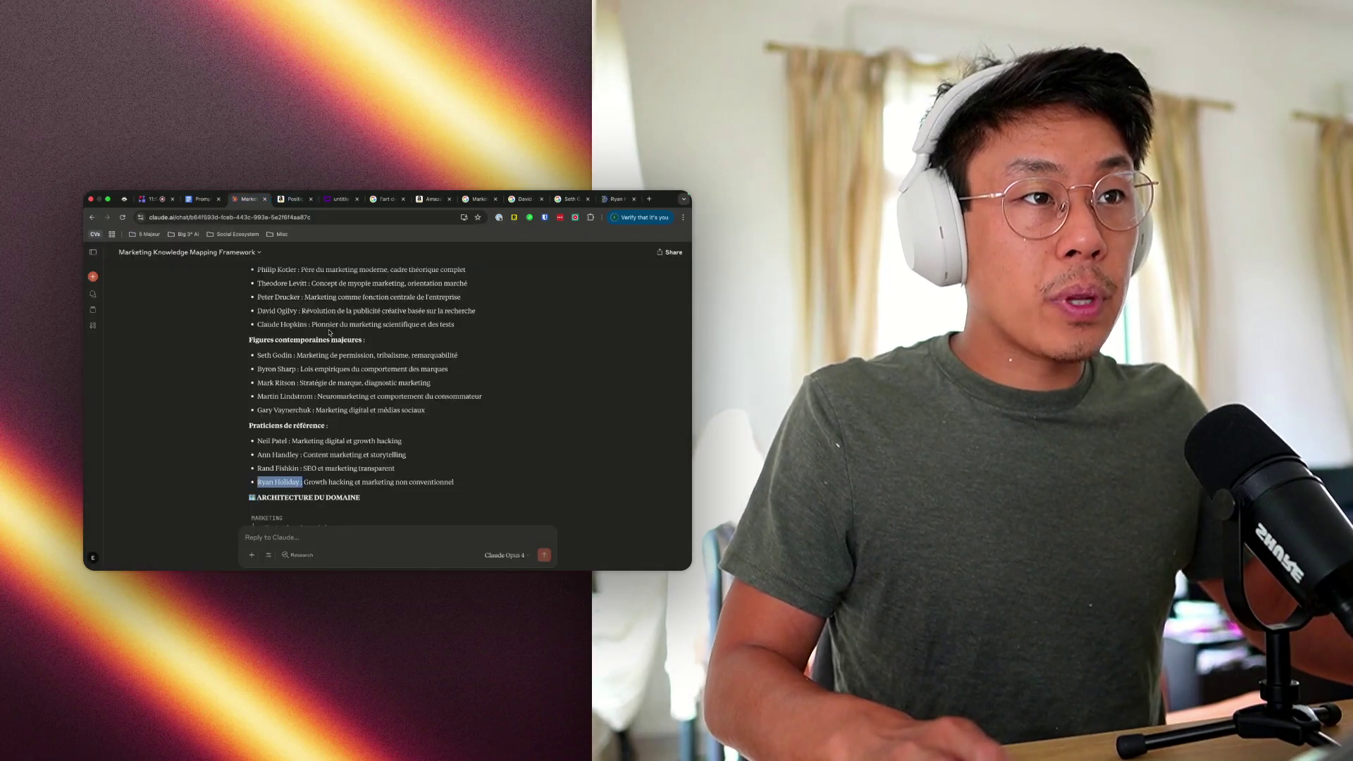
{"action": "scroll", "coordinate": [378, 376], "scroll_direction": "down", "scroll_amount": 3}
{"action": "scroll", "coordinate": [377, 377], "scroll_direction": "down", "scroll_amount": 1}
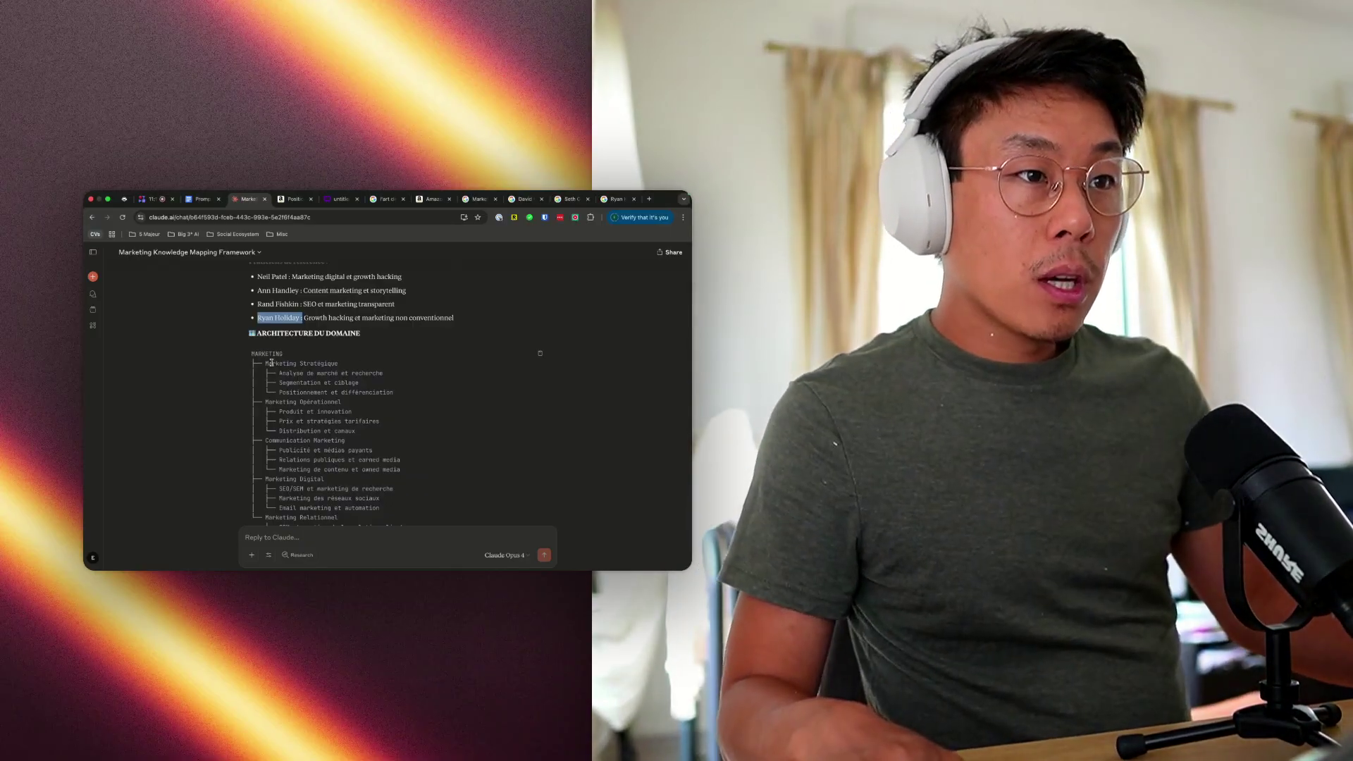
{"action": "scroll", "coordinate": [271, 363], "scroll_direction": "down", "scroll_amount": 1}
{"action": "scroll", "coordinate": [271, 363], "scroll_direction": "down", "scroll_amount": 1}
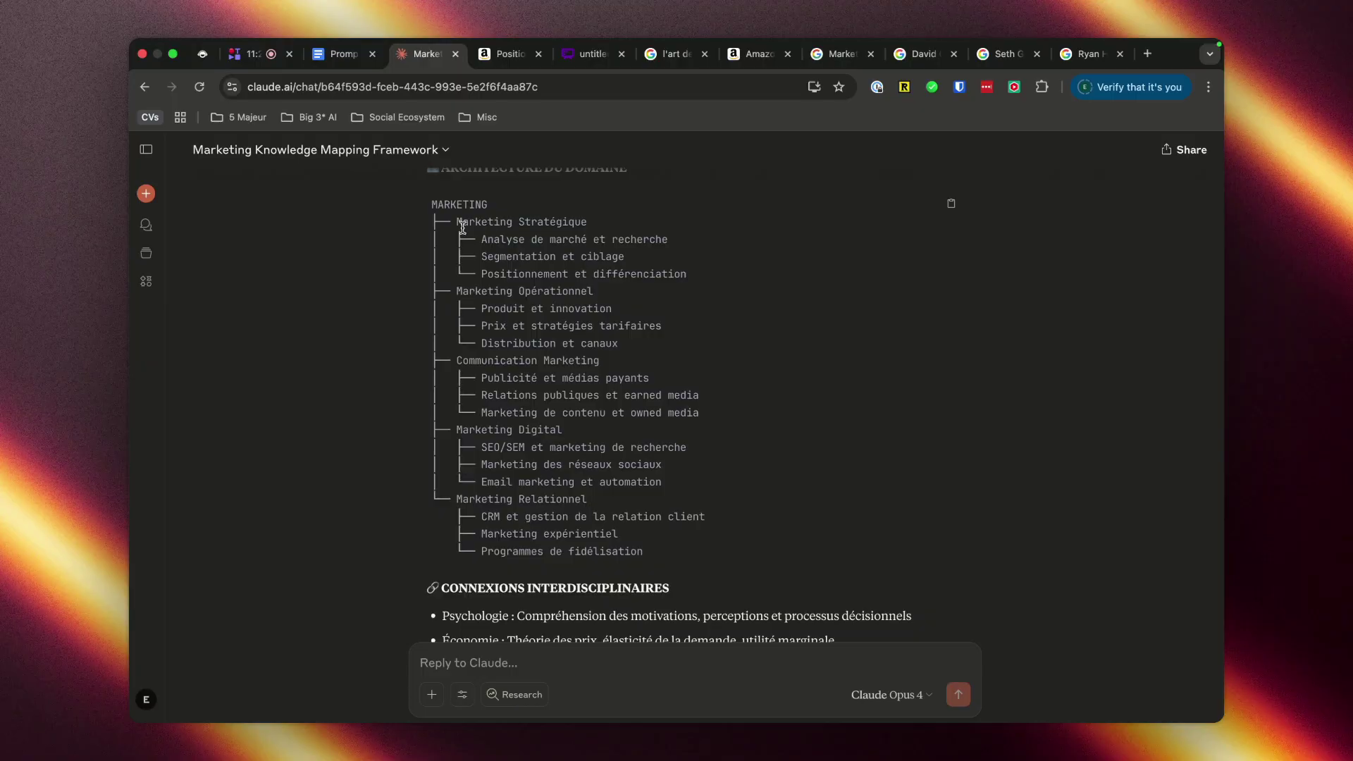
{"action": "left_click_drag", "start_coordinate": [463, 225], "coordinate": [614, 227]}
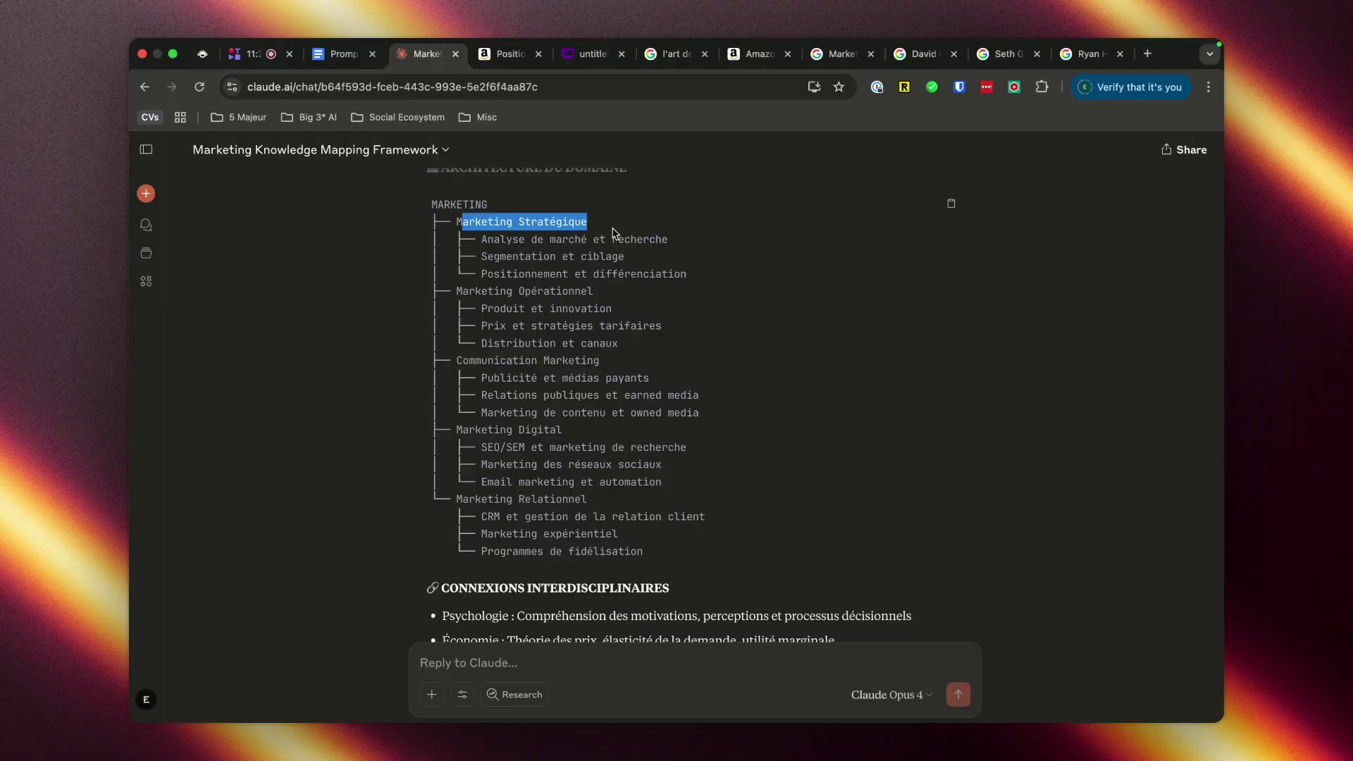
{"action": "left_click", "coordinate": [508, 243]}
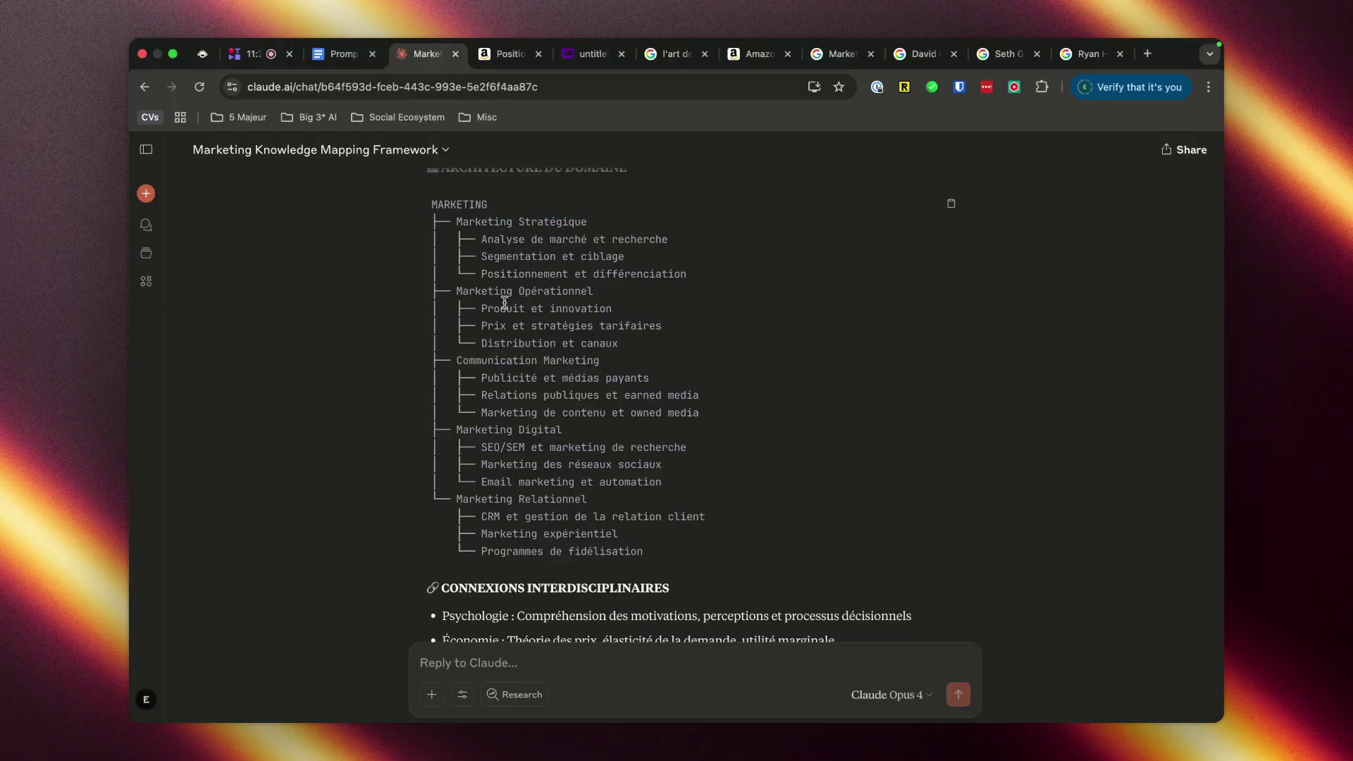
Step: Examine the Marketing Opérationnel, Marketing Digital and Marketing Relationnel branches of the domain tree, including their product, pricing and distribution entries
{"action": "left_click_drag", "start_coordinate": [505, 302], "coordinate": [575, 310]}
{"action": "left_click", "coordinate": [608, 312]}
{"action": "double_click", "coordinate": [526, 427]}
{"action": "left_click", "coordinate": [584, 438]}
{"action": "double_click", "coordinate": [571, 500]}
{"action": "left_click", "coordinate": [791, 471]}
{"action": "left_click_drag", "start_coordinate": [613, 312], "coordinate": [645, 348]}
{"action": "left_click", "coordinate": [458, 291]}
Step: Read the paid media and owned media entries under Communication Marketing and the social networks entry under Marketing Digital
{"action": "left_click", "coordinate": [782, 381]}
{"action": "left_click_drag", "start_coordinate": [724, 383], "coordinate": [429, 382]}
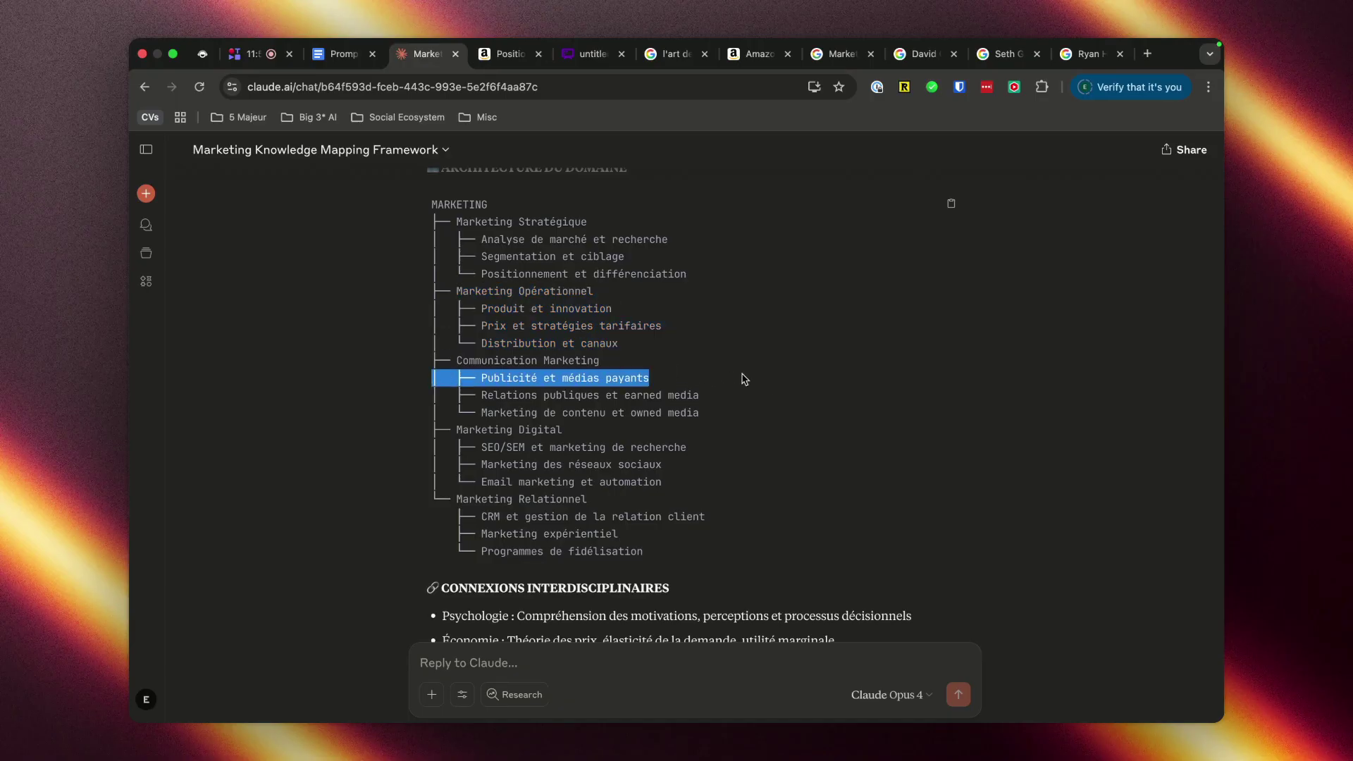
{"action": "left_click", "coordinate": [732, 421]}
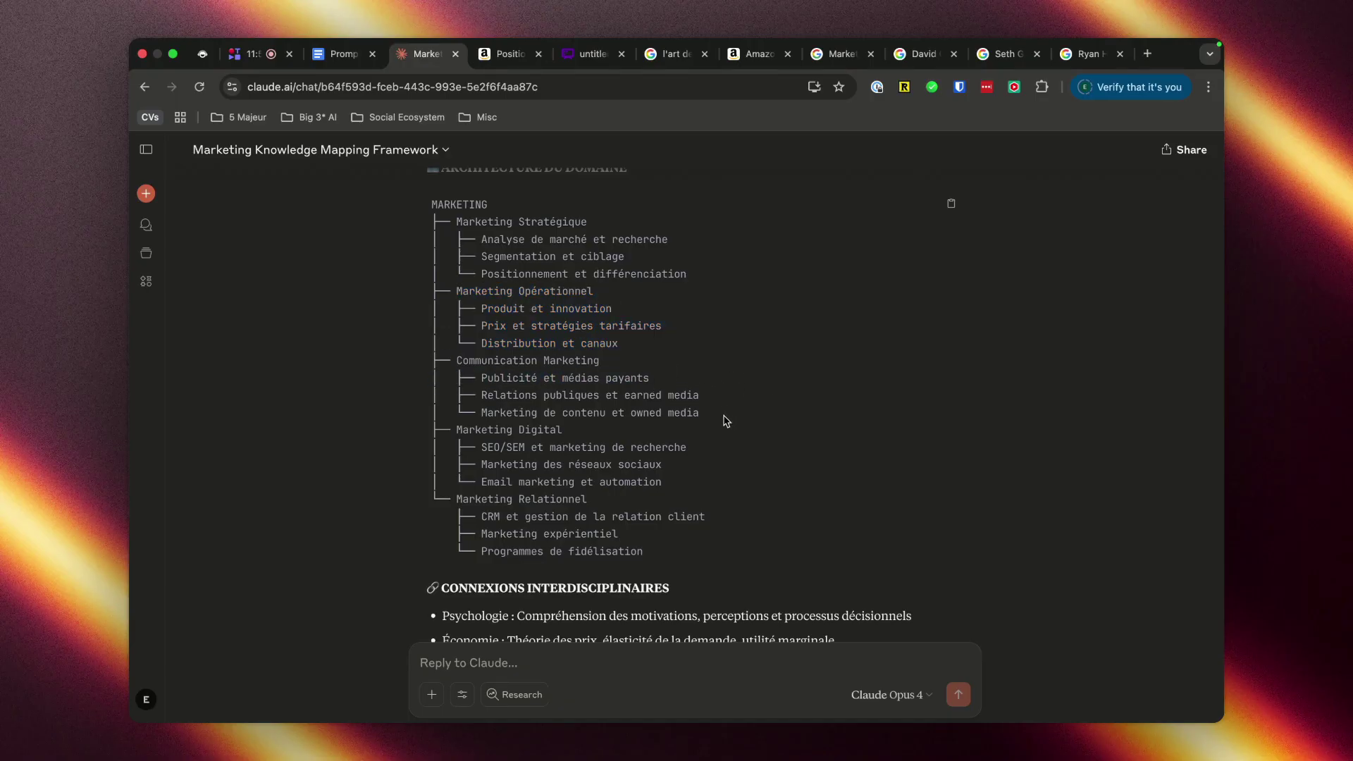
{"action": "left_click_drag", "start_coordinate": [728, 421], "coordinate": [420, 415]}
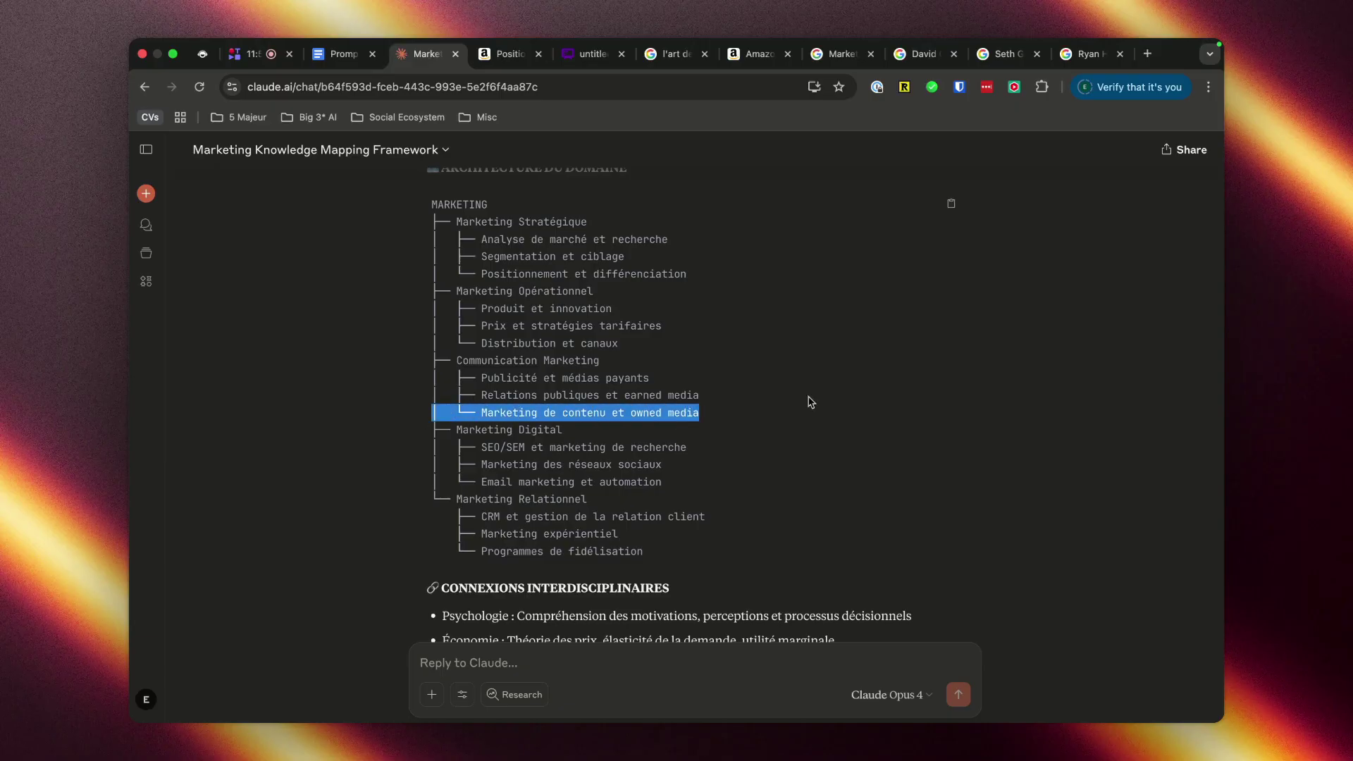
{"action": "left_click", "coordinate": [902, 392]}
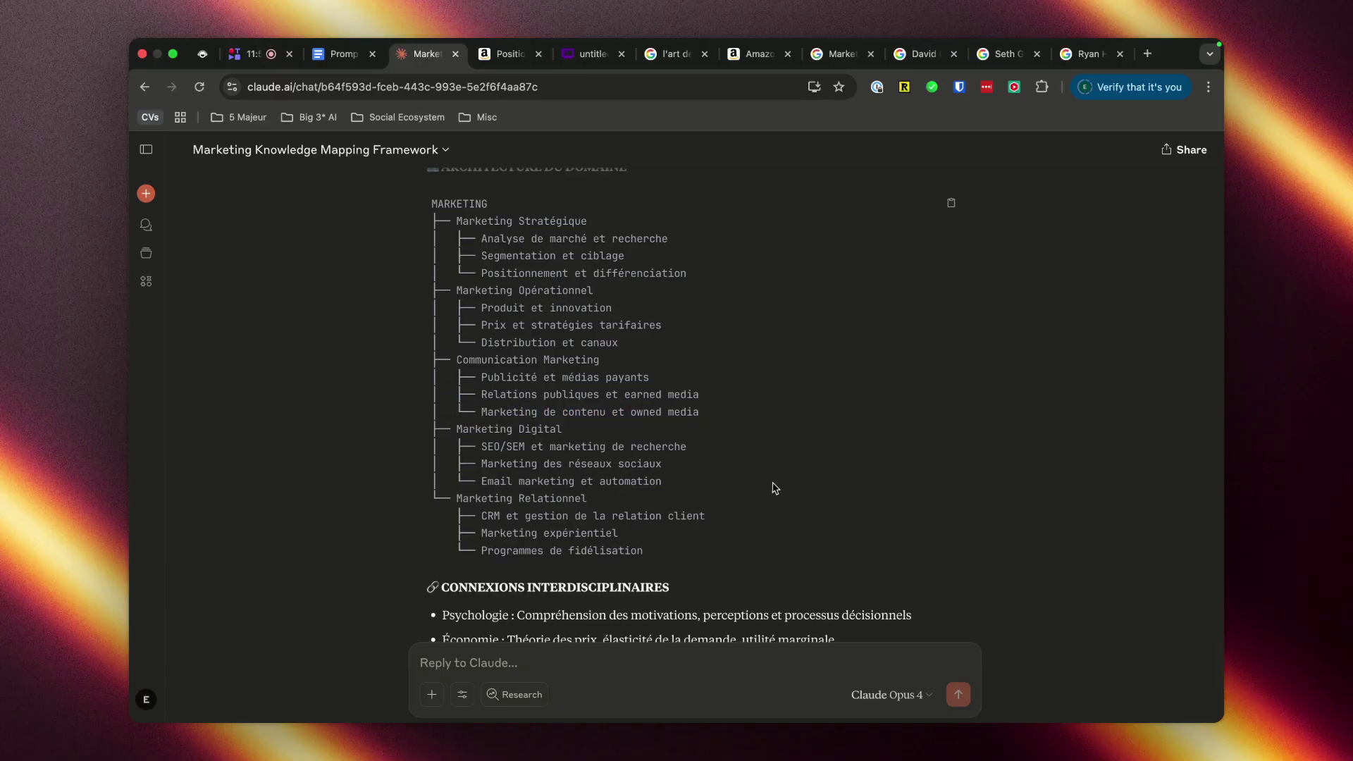
{"action": "left_click_drag", "start_coordinate": [701, 469], "coordinate": [428, 468]}
{"action": "left_click", "coordinate": [784, 513]}
Step: Review the Connexions interdisciplinaires section, focusing on the Sociologie entry
{"action": "scroll", "coordinate": [740, 522], "scroll_direction": "down", "scroll_amount": 2}
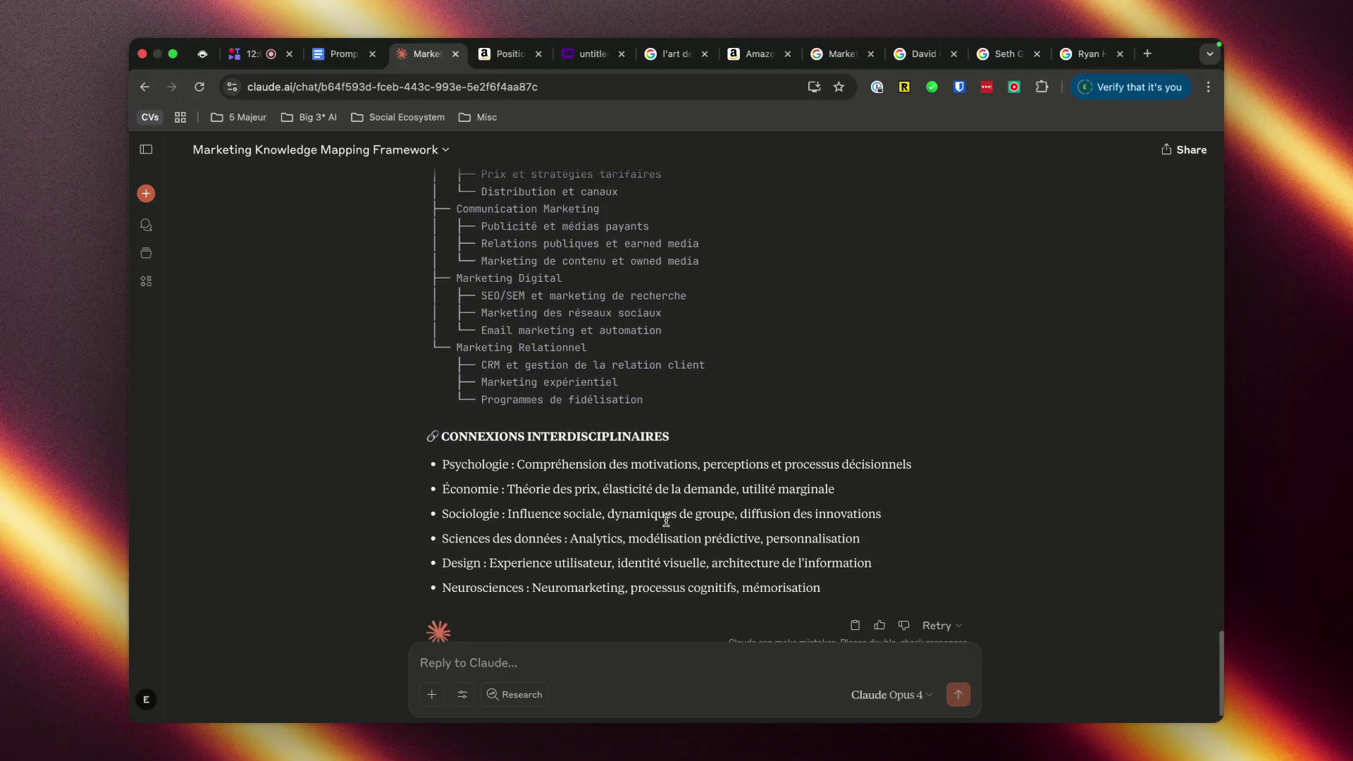
{"action": "left_click_drag", "start_coordinate": [455, 431], "coordinate": [696, 449]}
{"action": "left_click", "coordinate": [697, 449]}
{"action": "left_click_drag", "start_coordinate": [501, 490], "coordinate": [458, 518]}
{"action": "left_click", "coordinate": [908, 499]}
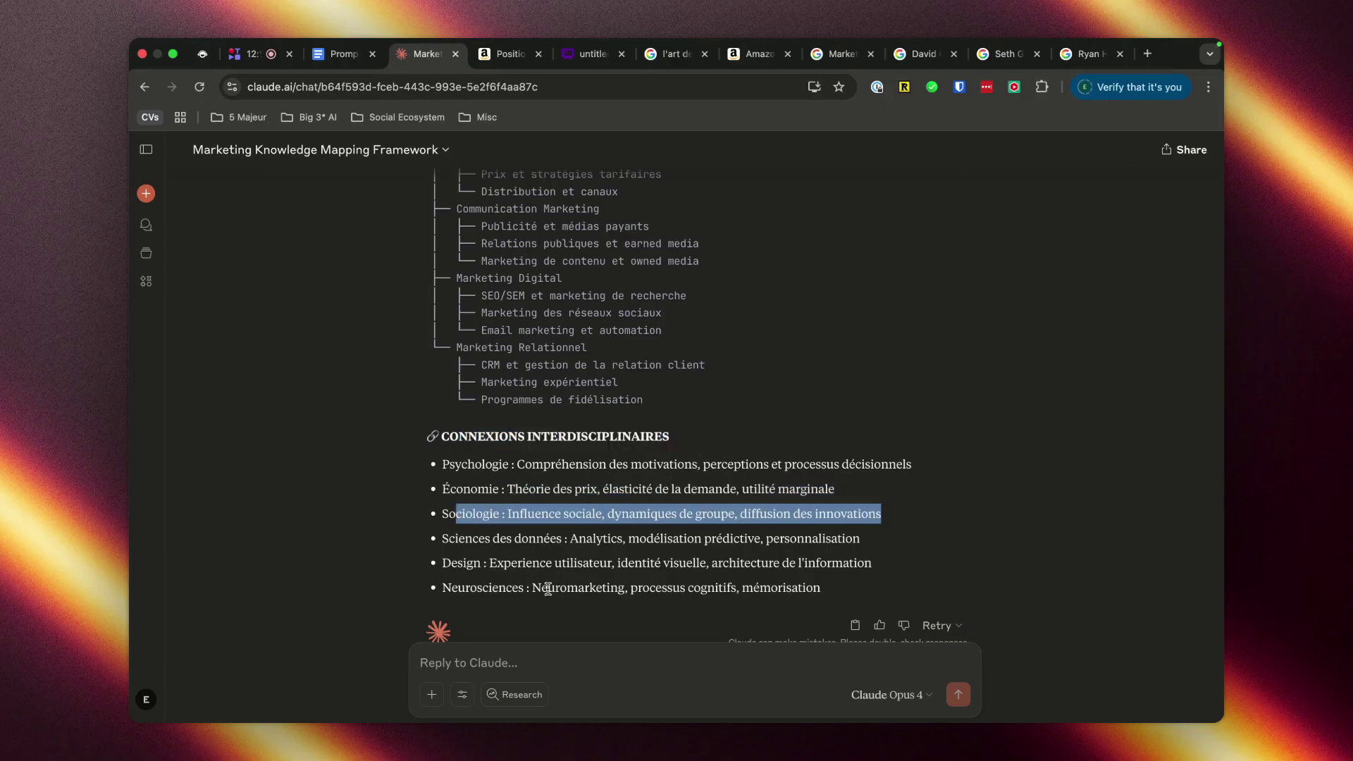
Step: Send Claude the request "Donne-moi des livres neurosciences marketing." followed by "Donne moi aussi une architecture plus poussée en profondeur"
{"action": "scroll", "coordinate": [549, 592], "scroll_direction": "down", "scroll_amount": 1}
{"action": "left_click", "coordinate": [584, 656]}
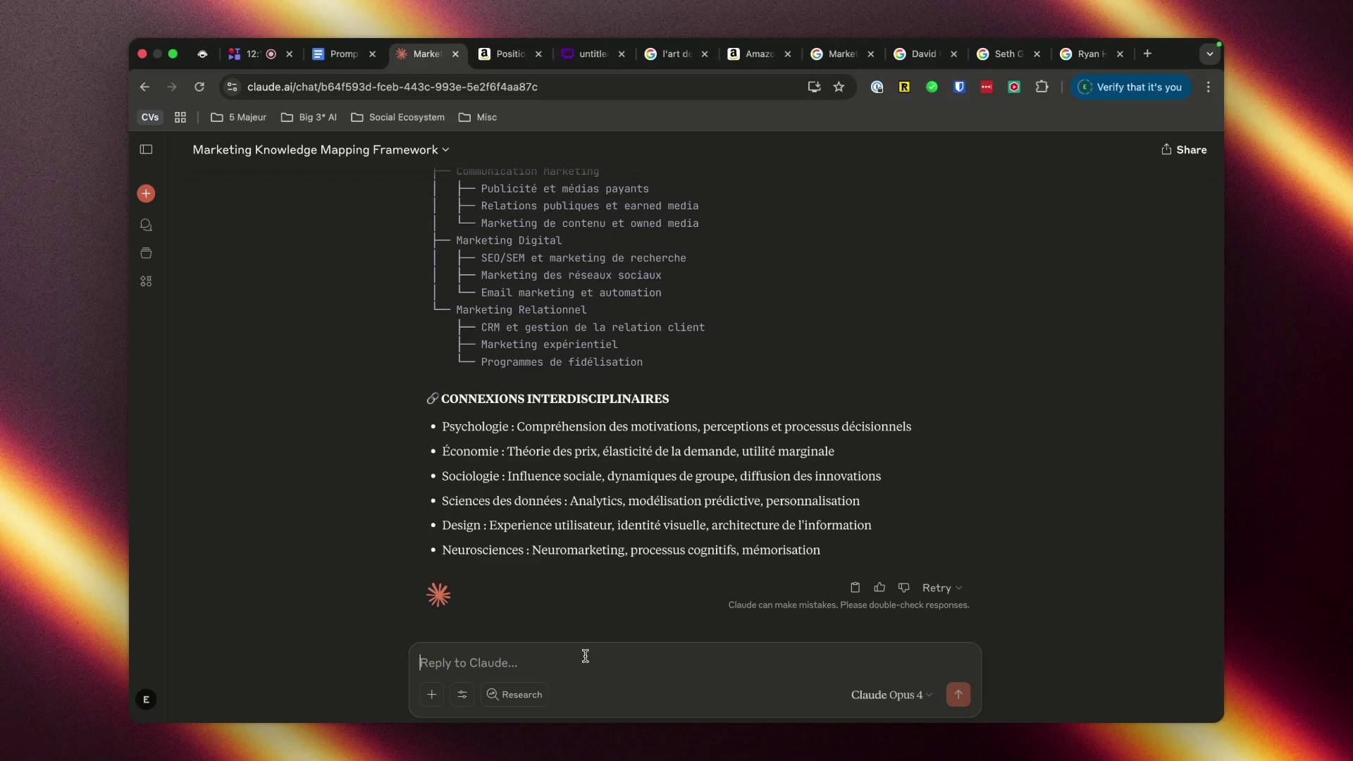
{"action": "type", "text": "Do"}
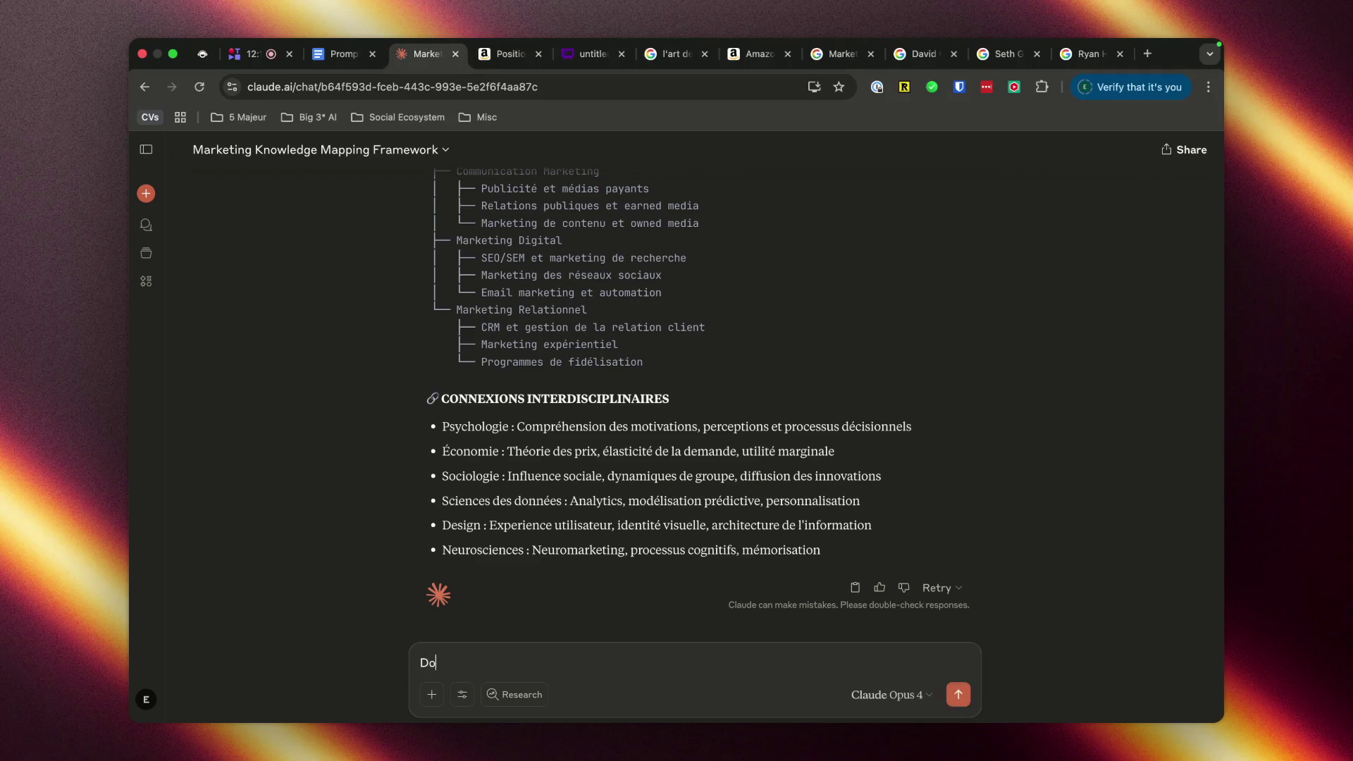
{"action": "type", "text": "nne)m"}
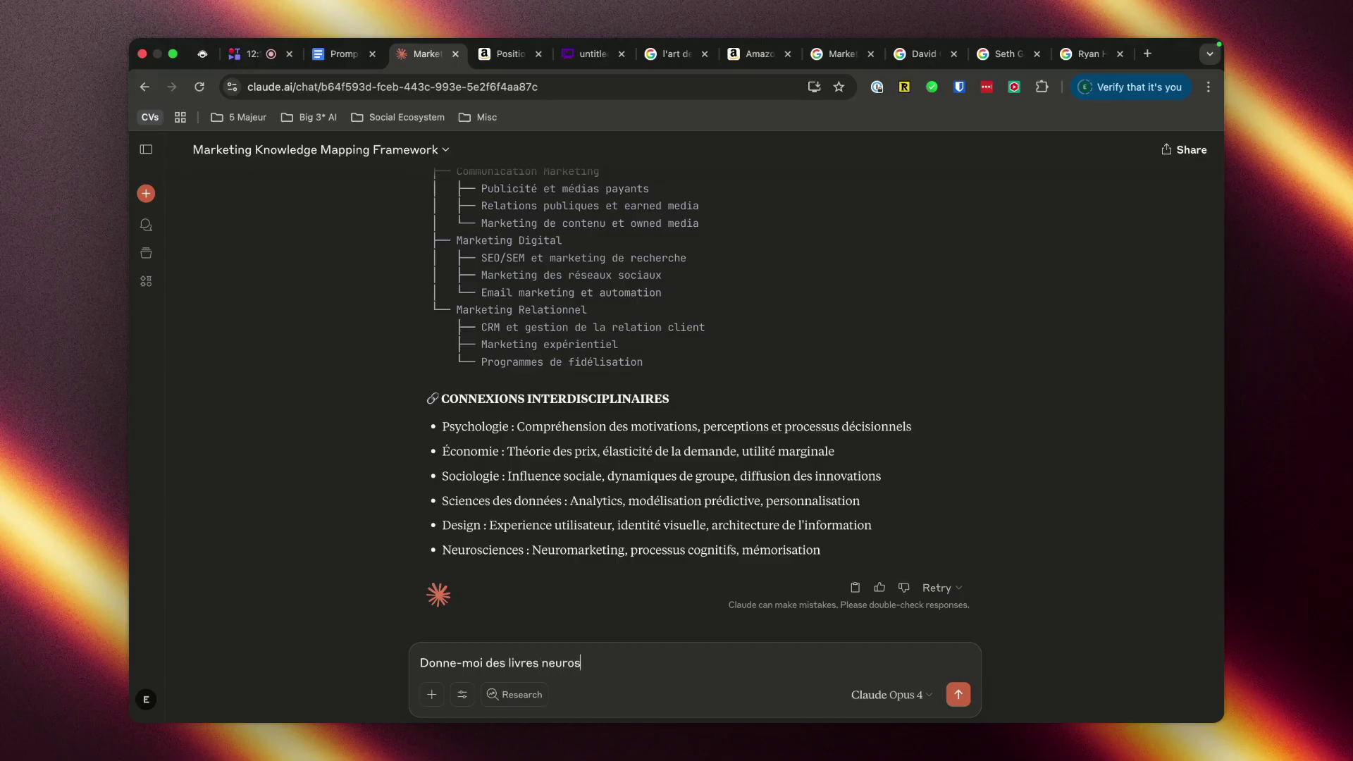
{"action": "type", "text": "ciences marketing."}
{"action": "key", "text": "shift+Return"}
{"action": "type", "text": "Donne moi"}
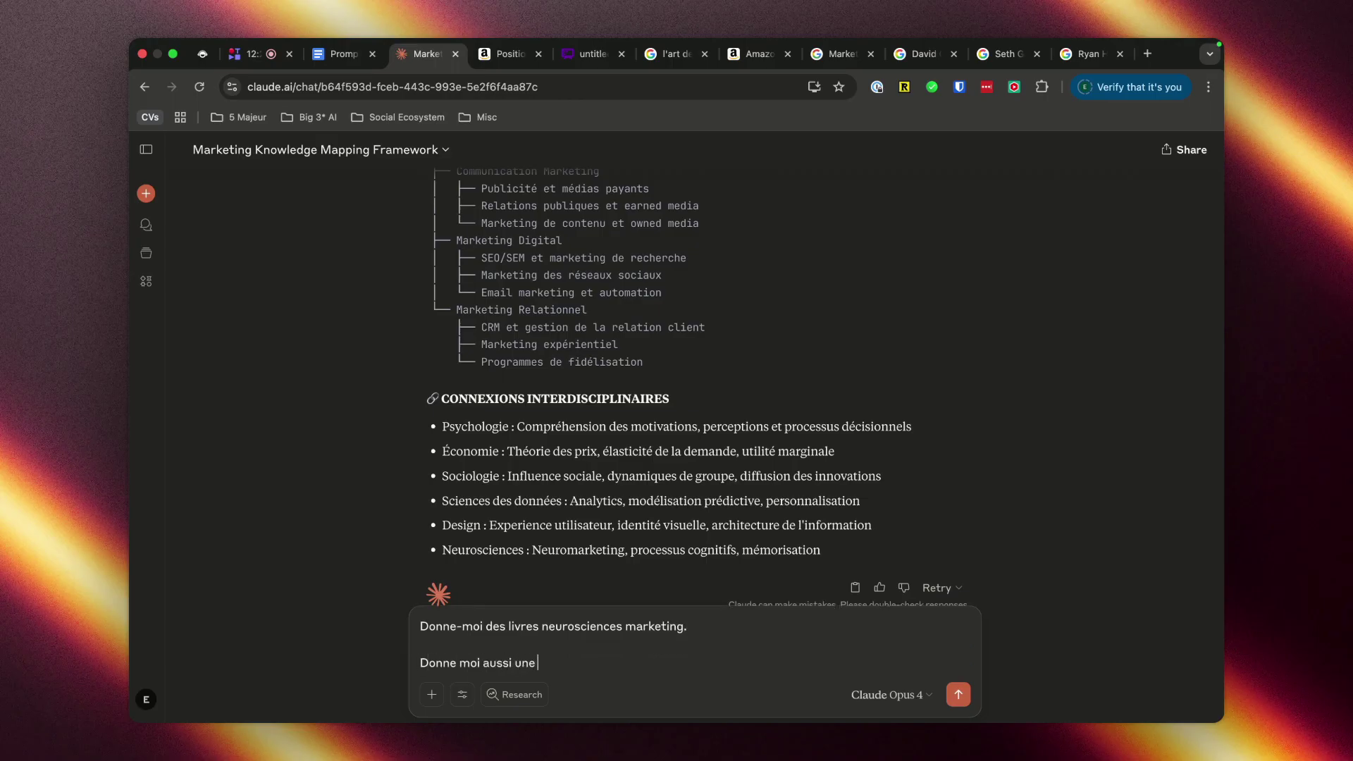
{"action": "scroll", "coordinate": [780, 512], "scroll_direction": "up", "scroll_amount": 5}
{"action": "type", "text": "aussi une "}
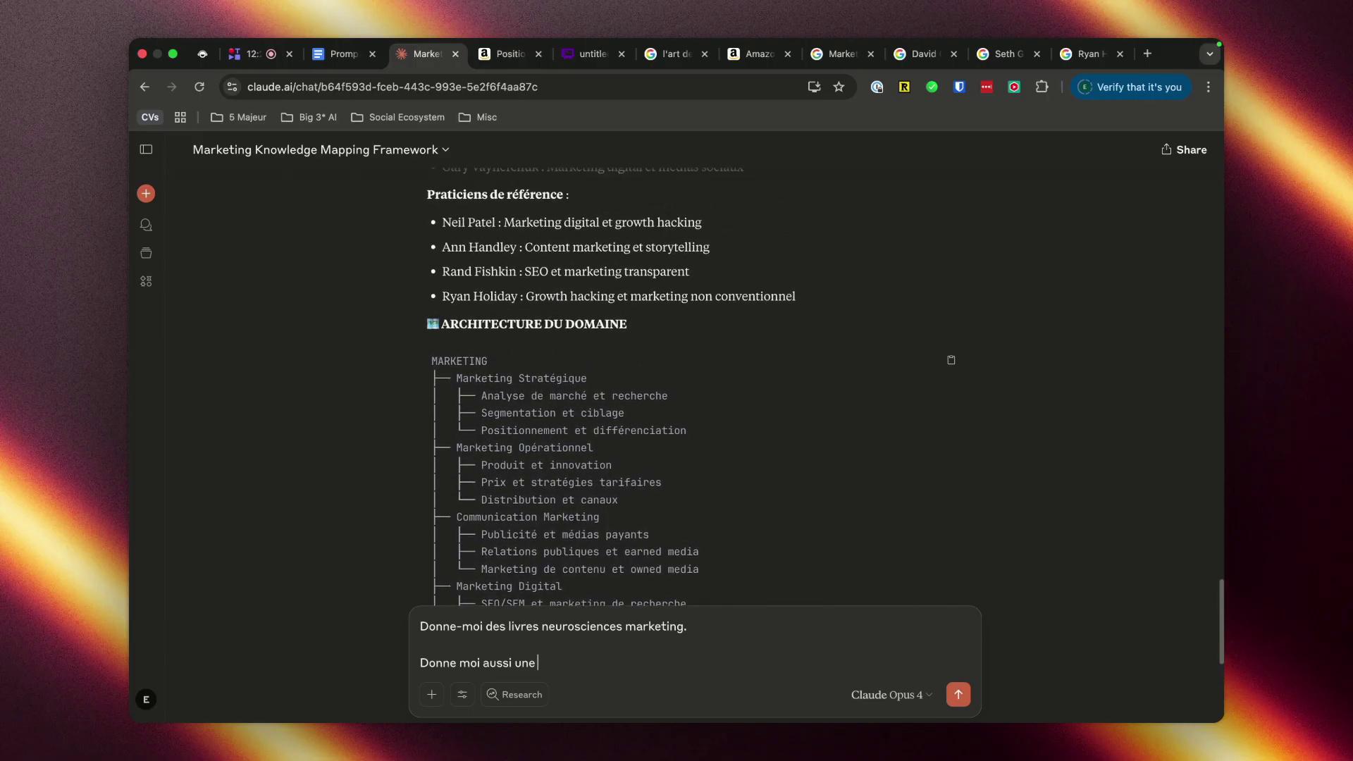
{"action": "type", "text": "architecture plus poussée en profo"}
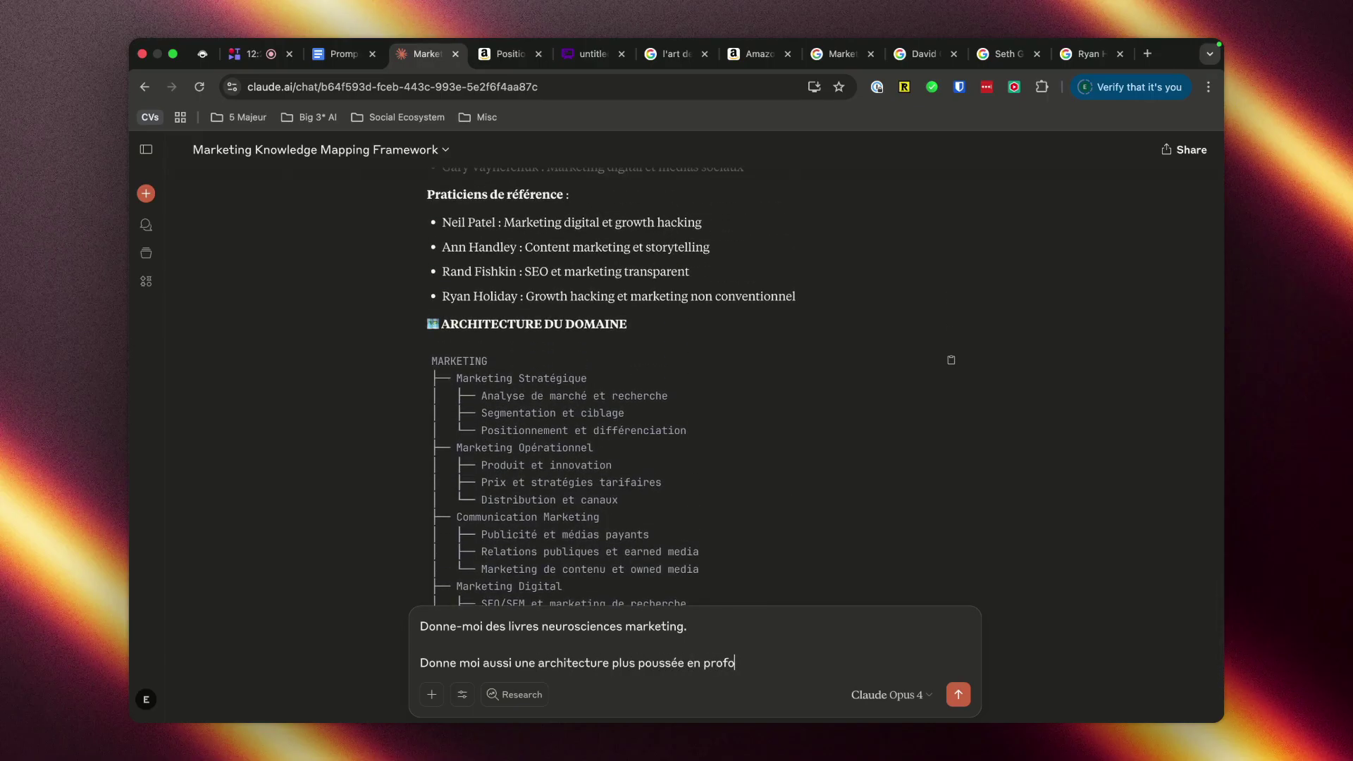
{"action": "type", "text": "ndeur"}
{"action": "key", "text": "Return"}
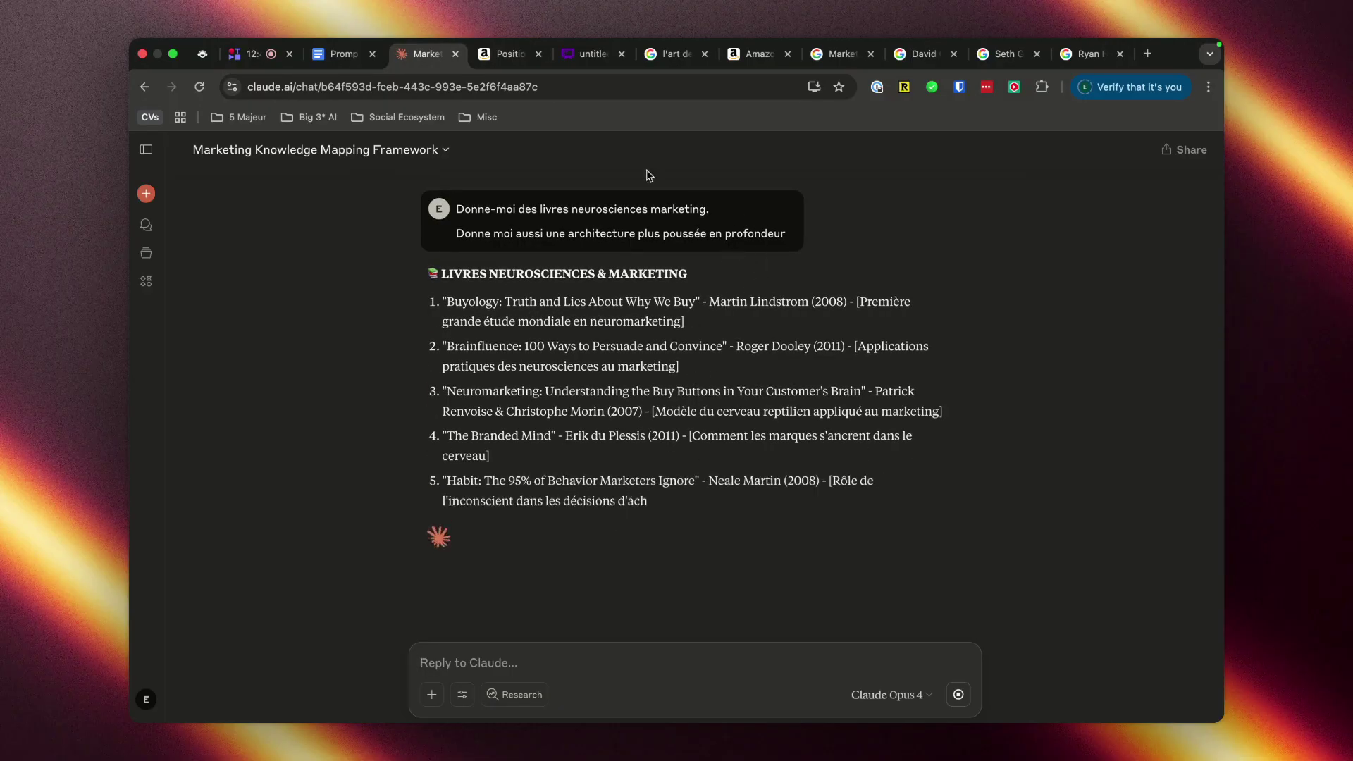
Step: Search Google for "Buyology: Truth and Lies About Why We Buy" from Claude's list, check its Amazon page and close it
{"action": "left_click_drag", "start_coordinate": [446, 302], "coordinate": [854, 298]}
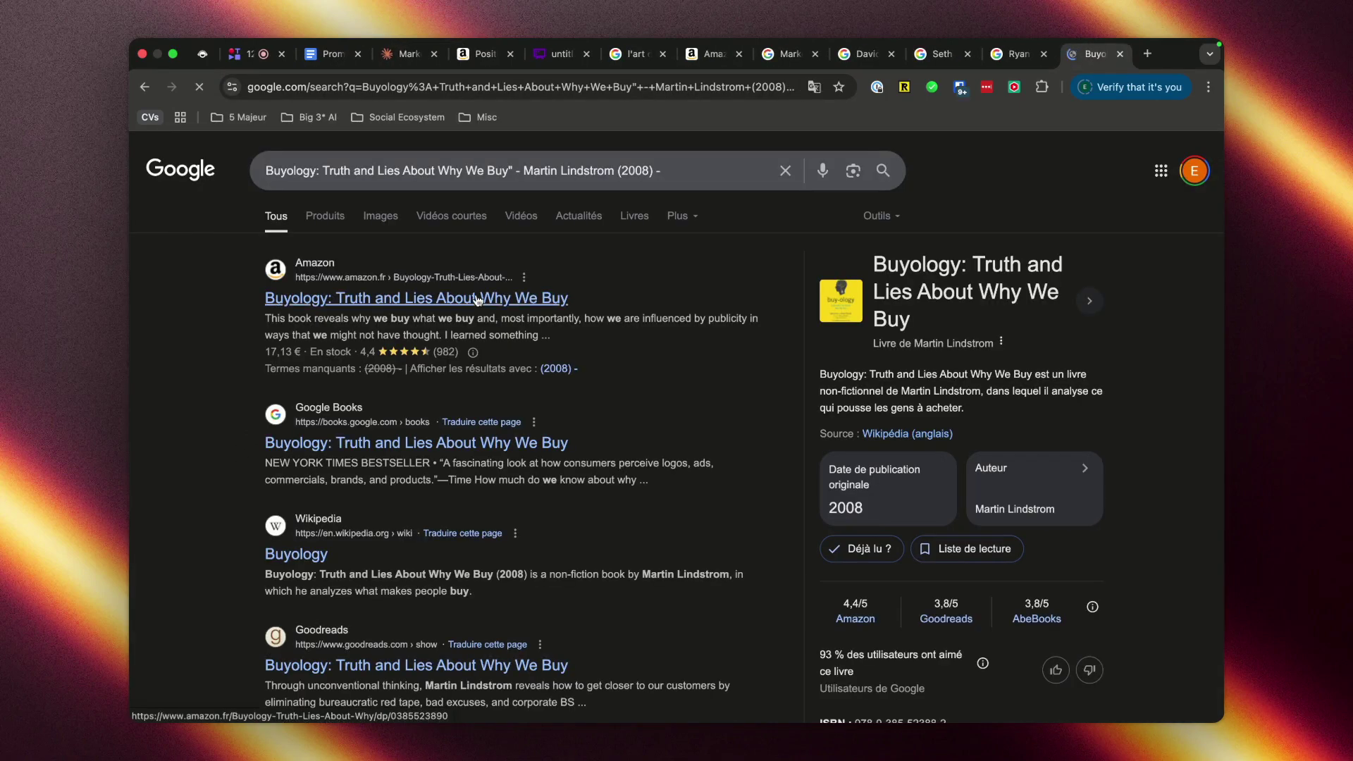
{"action": "left_click", "coordinate": [394, 298]}
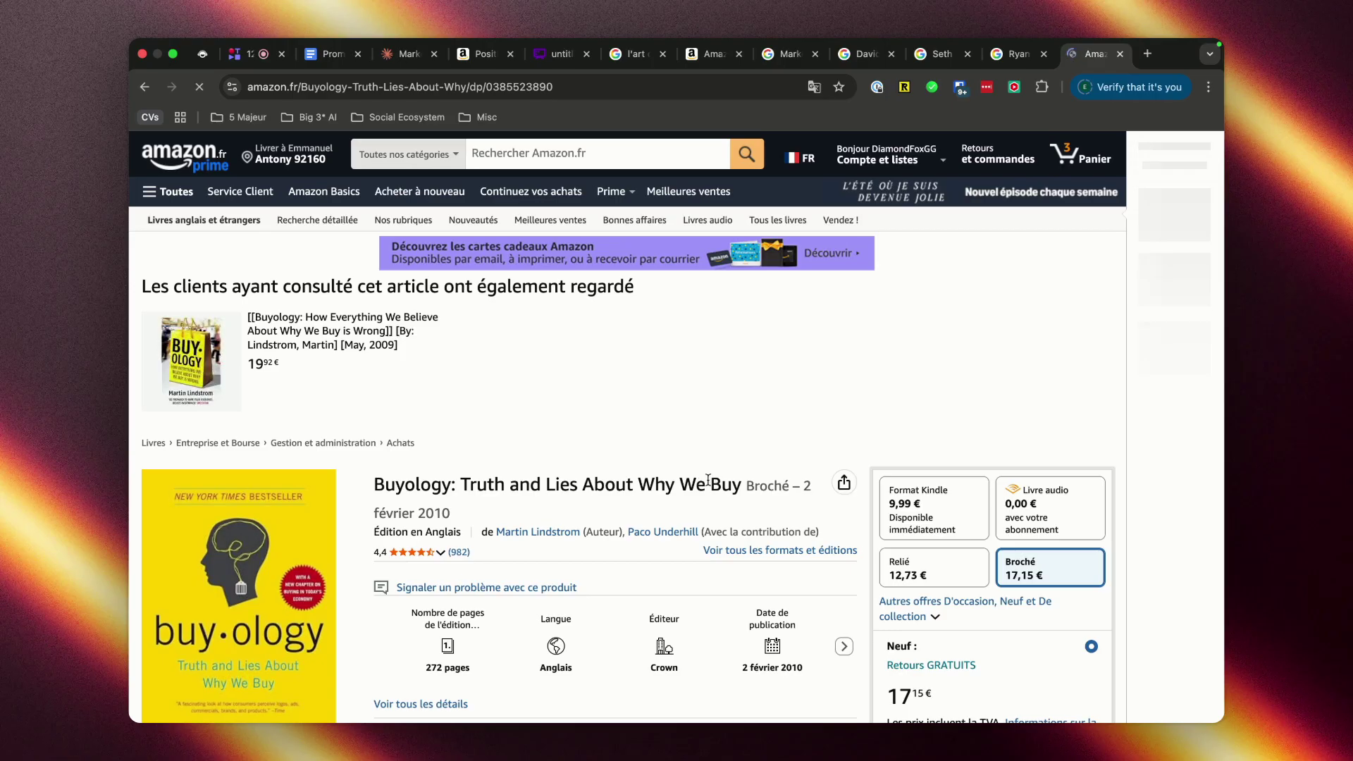
{"action": "scroll", "coordinate": [695, 497], "scroll_direction": "down", "scroll_amount": 2}
{"action": "scroll", "coordinate": [695, 497], "scroll_direction": "down", "scroll_amount": 2}
{"action": "key", "text": "super+w"}
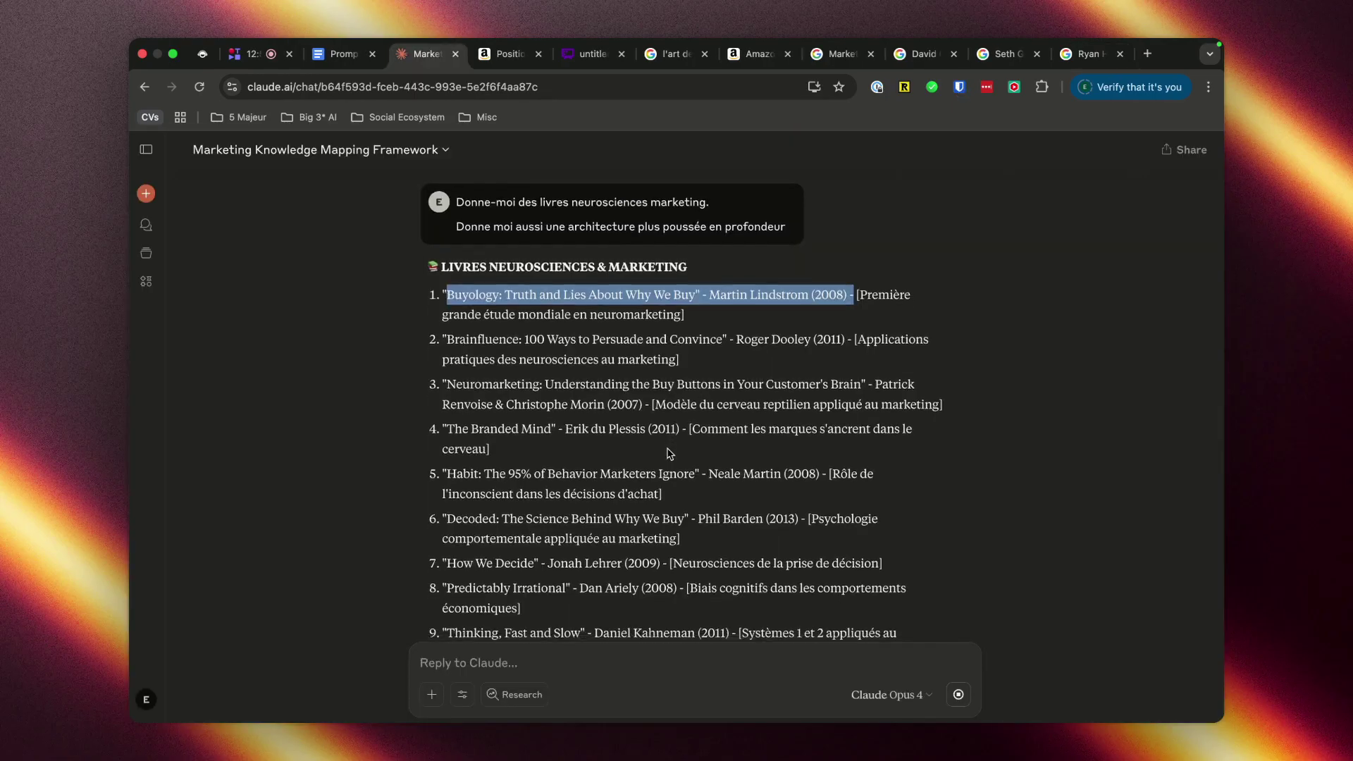
Step: Review the remaining neuromarketing books and the strategic, operational and communication branches of the Architecture approfondie du marketing
{"action": "scroll", "coordinate": [667, 449], "scroll_direction": "down", "scroll_amount": 8}
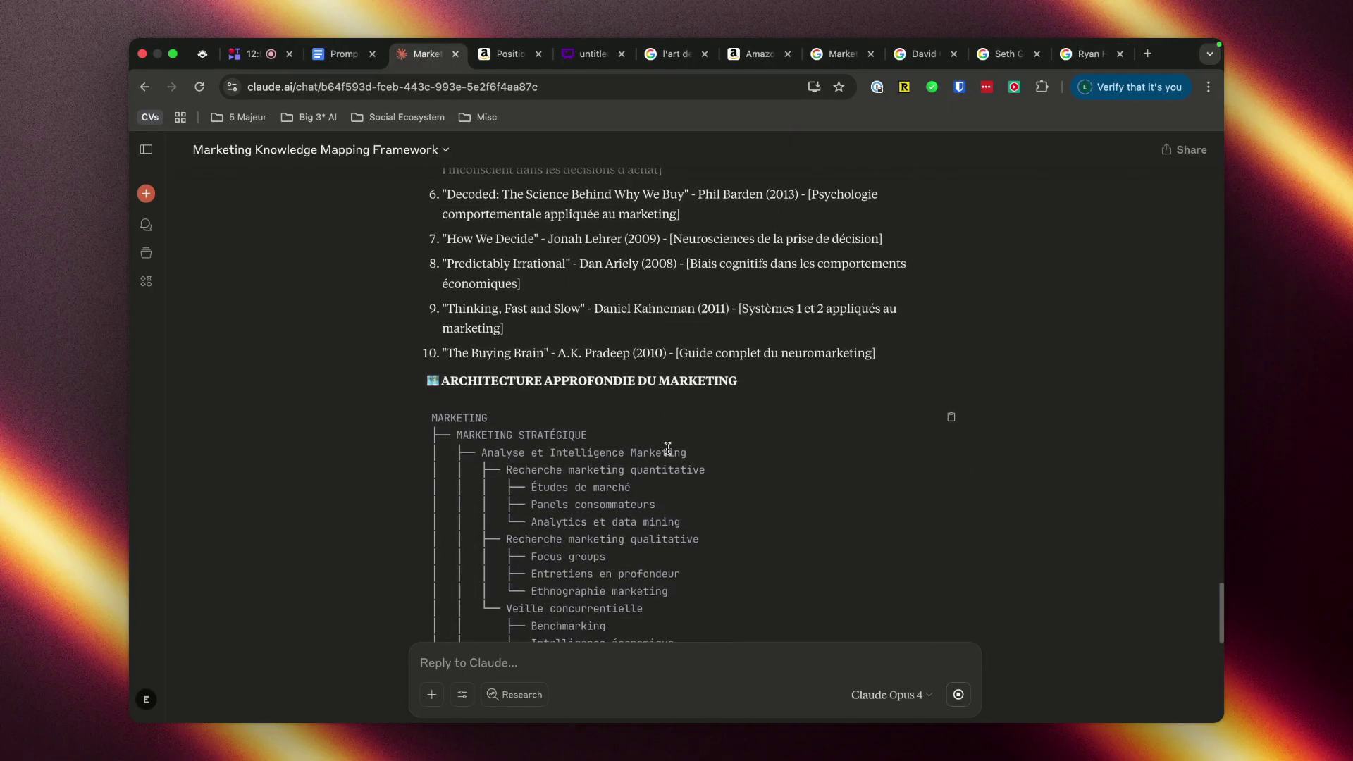
{"action": "scroll", "coordinate": [606, 443], "scroll_direction": "down", "scroll_amount": 5}
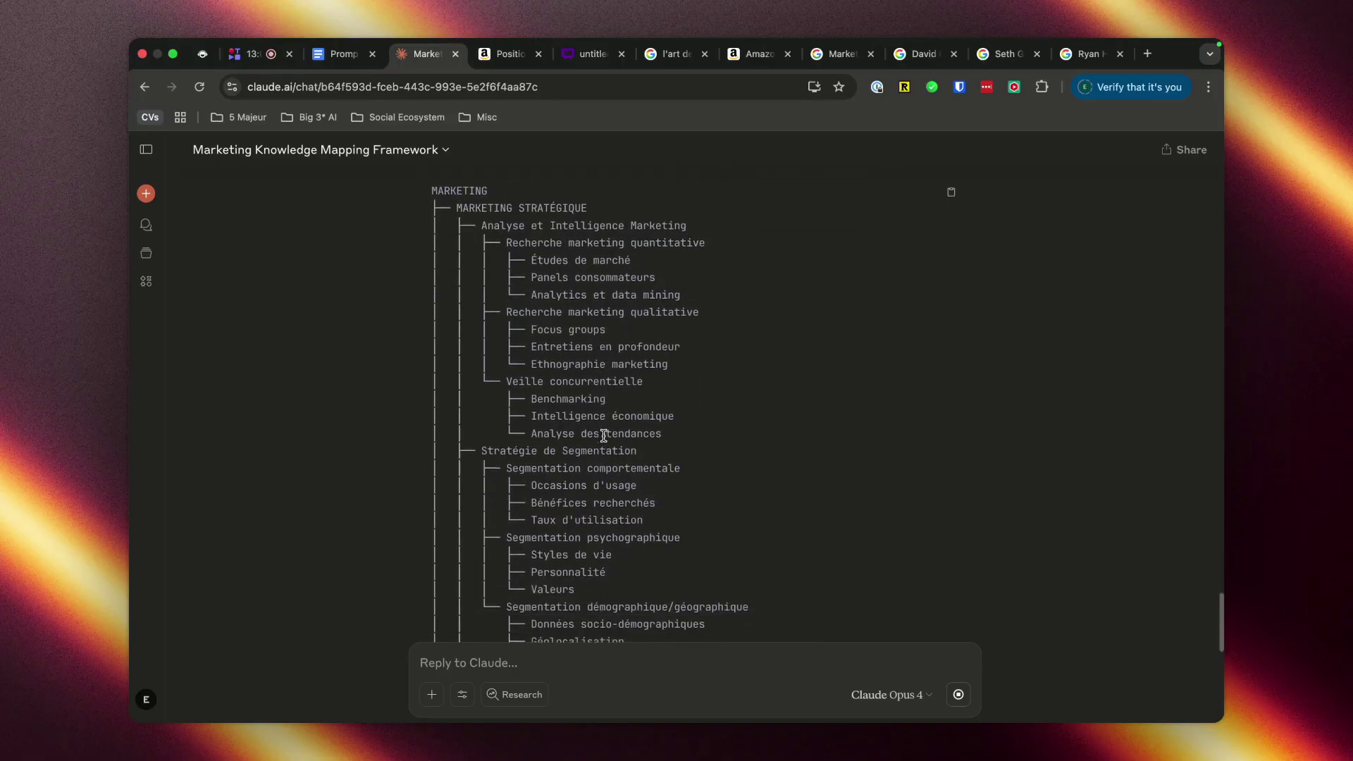
{"action": "scroll", "coordinate": [654, 465], "scroll_direction": "down", "scroll_amount": 4}
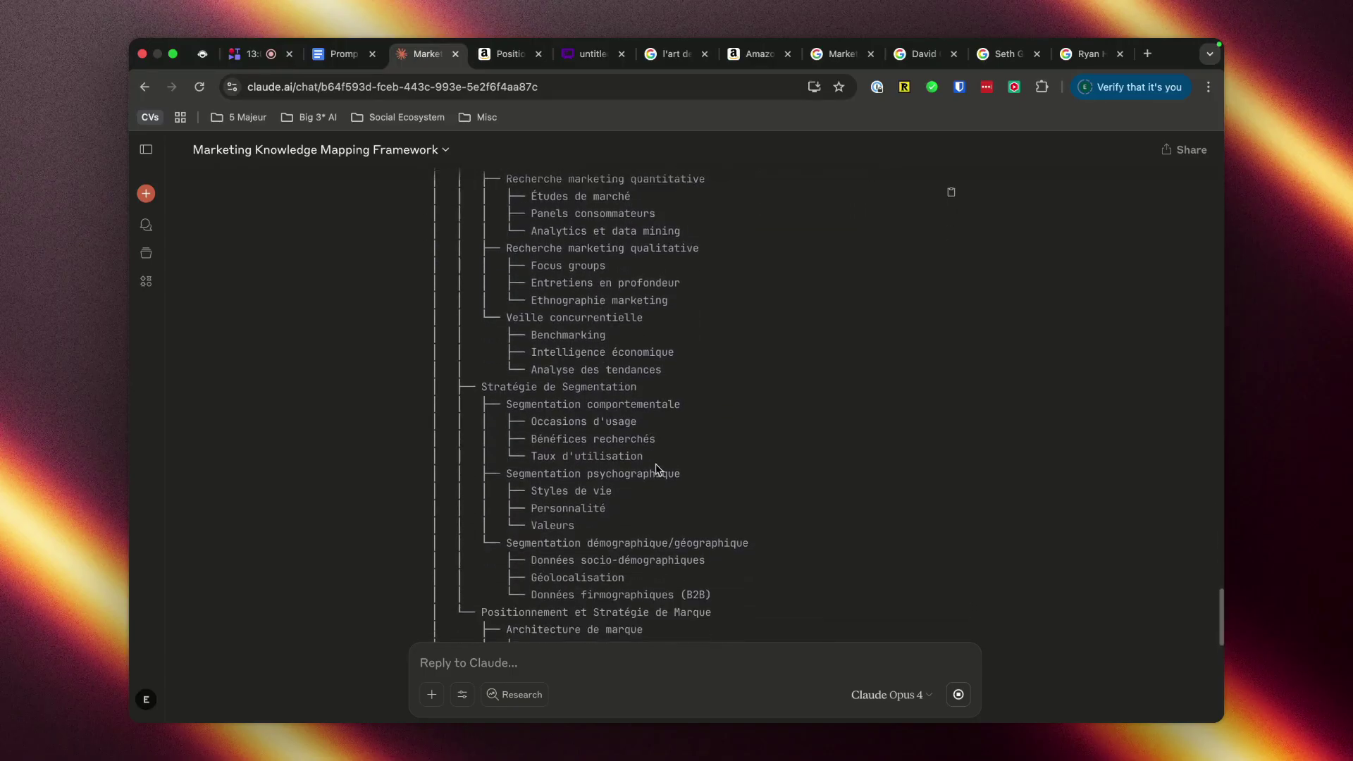
{"action": "scroll", "coordinate": [658, 465], "scroll_direction": "down", "scroll_amount": 6}
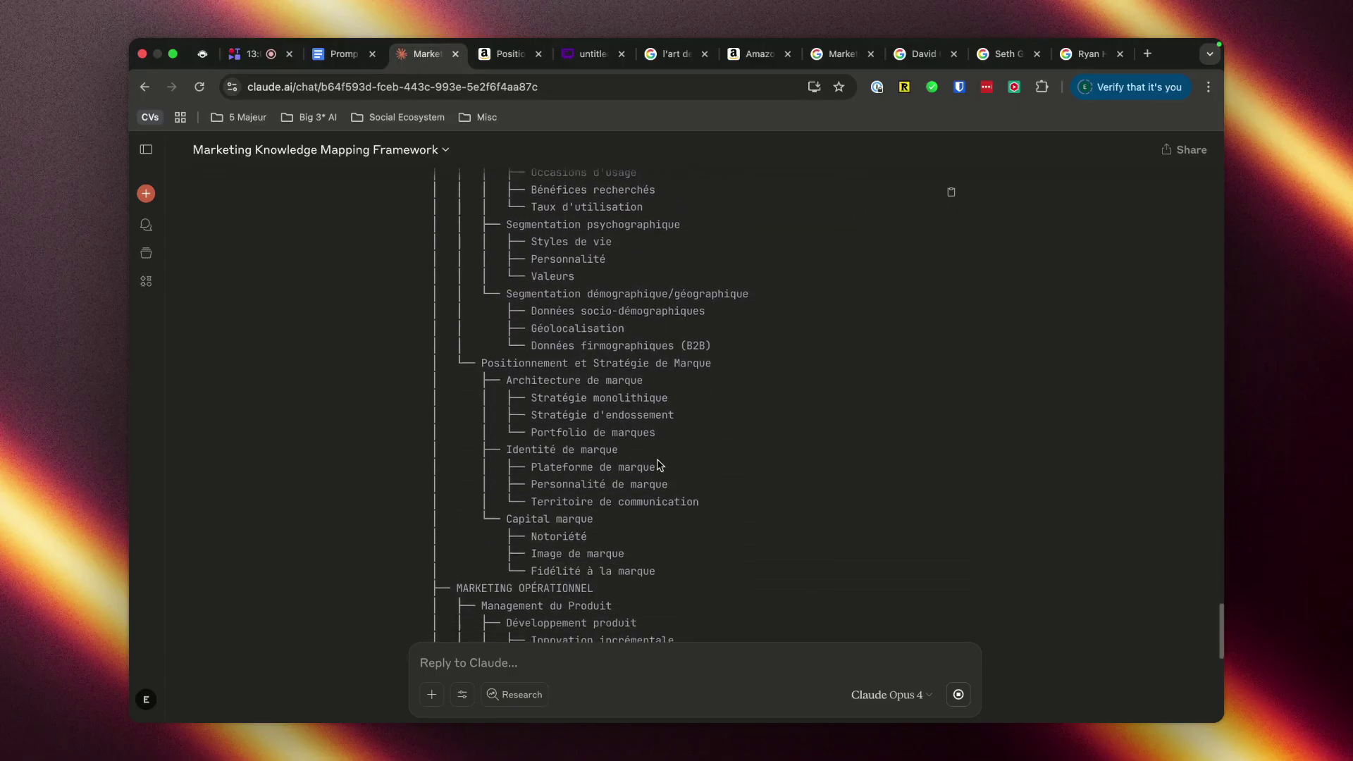
{"action": "scroll", "coordinate": [657, 464], "scroll_direction": "down", "scroll_amount": 12}
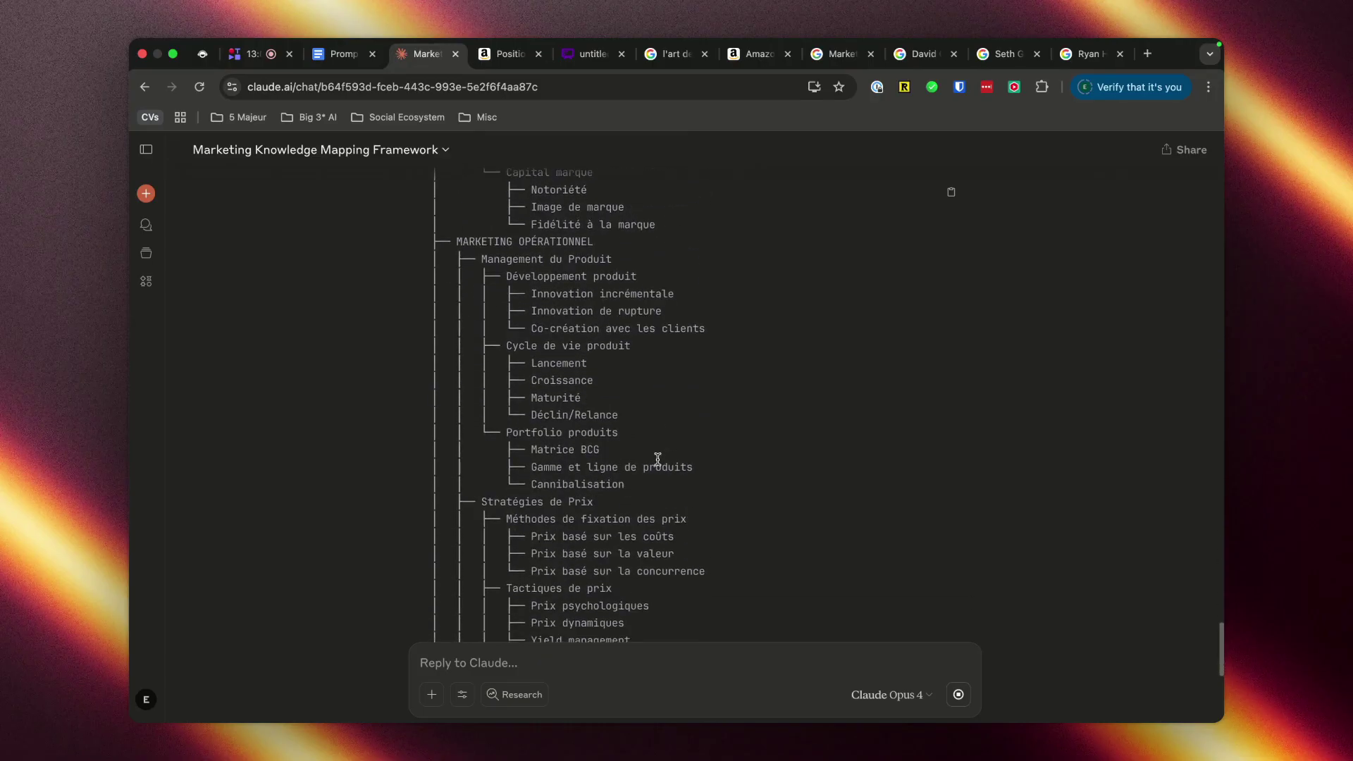
{"action": "scroll", "coordinate": [657, 464], "scroll_direction": "down", "scroll_amount": 13}
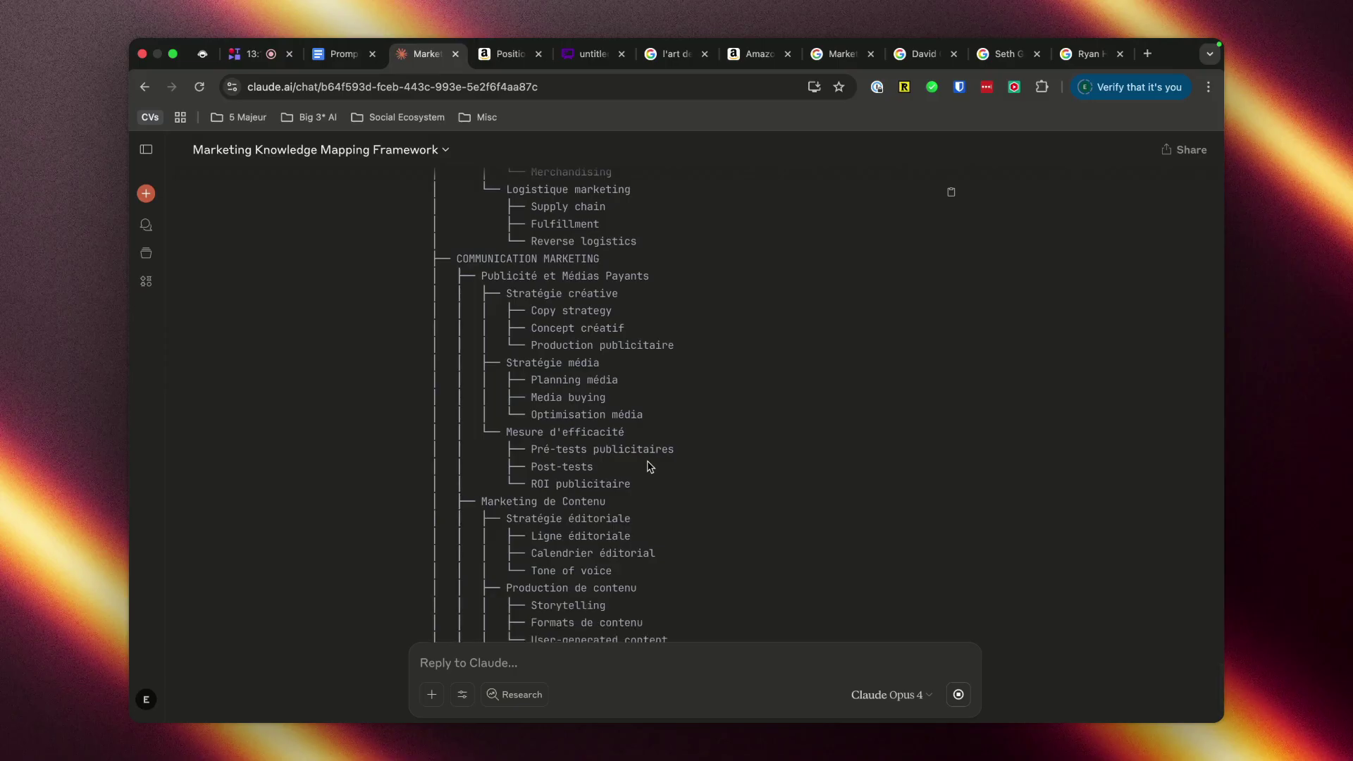
{"action": "scroll", "coordinate": [648, 462], "scroll_direction": "down", "scroll_amount": 3}
{"action": "scroll", "coordinate": [648, 461], "scroll_direction": "down", "scroll_amount": 5}
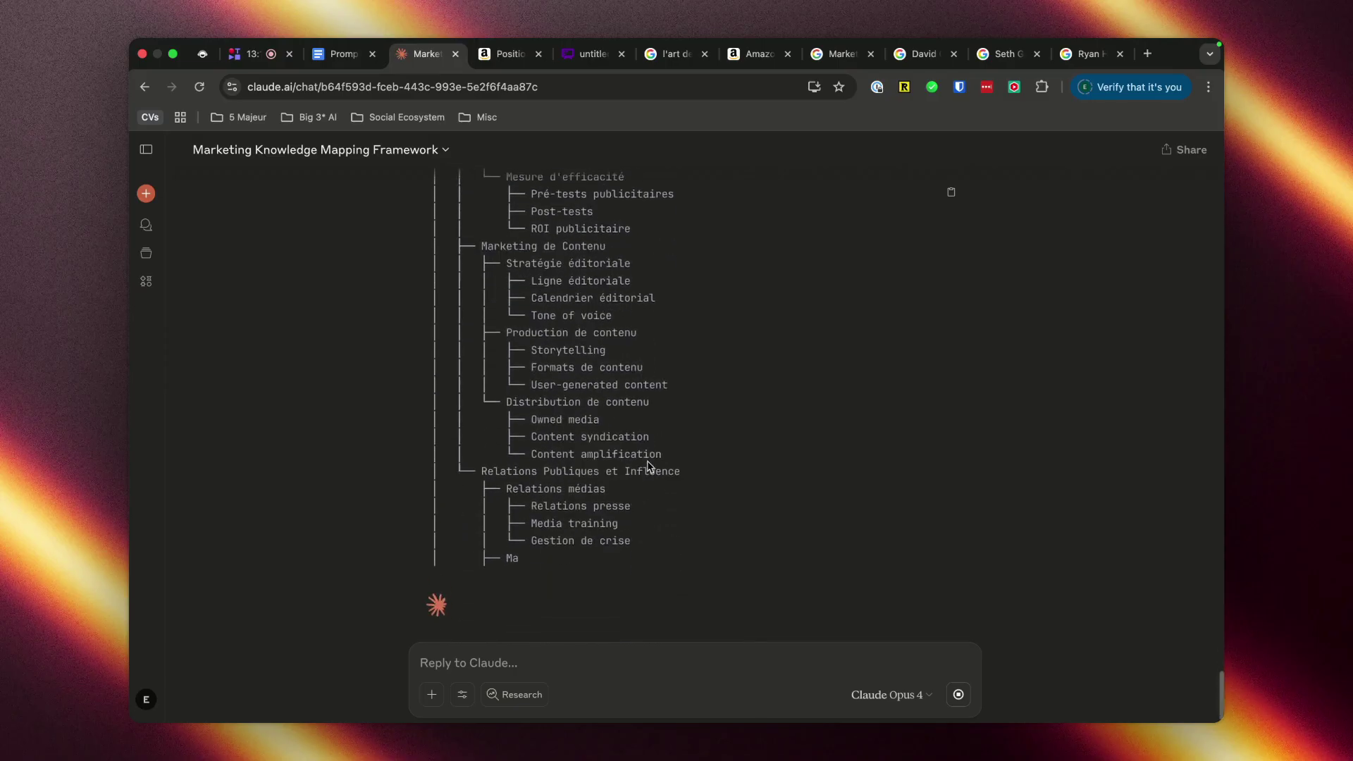
{"action": "scroll", "coordinate": [648, 462], "scroll_direction": "down", "scroll_amount": 7}
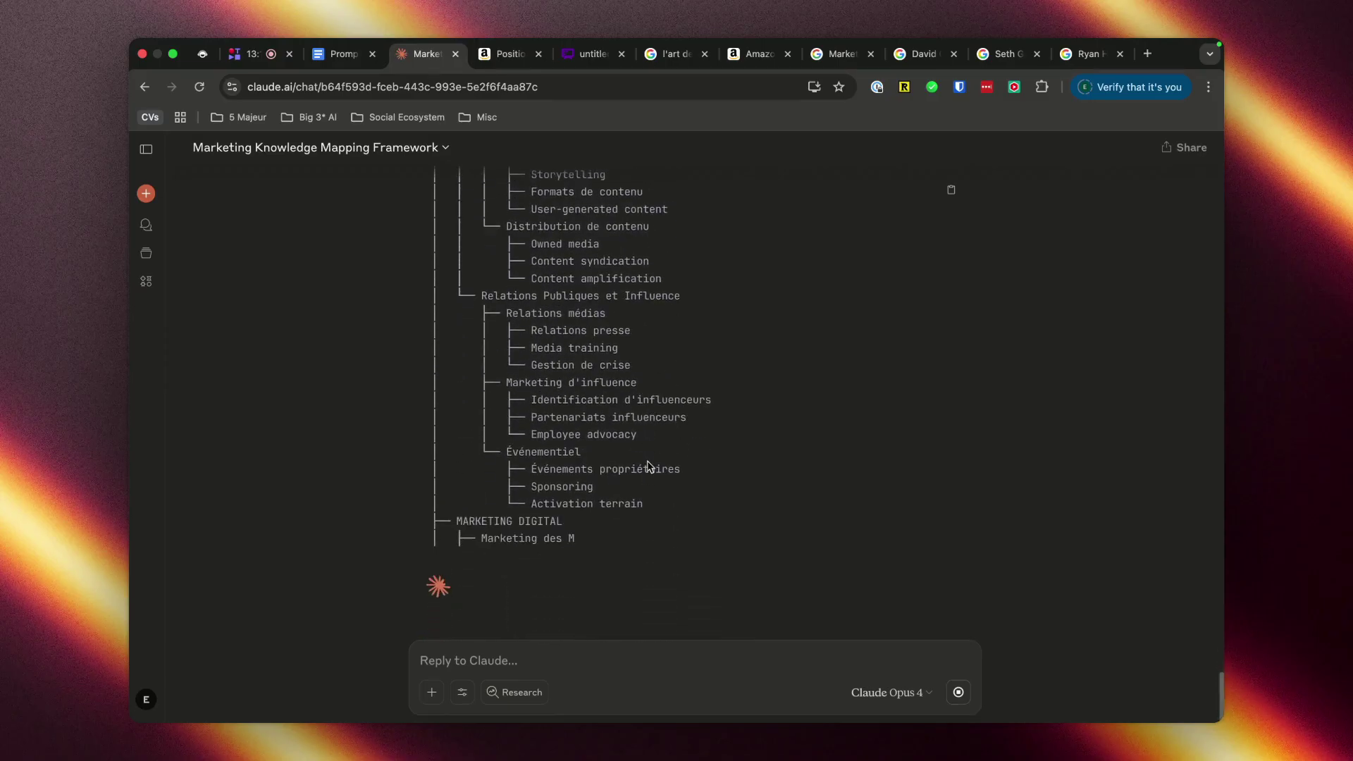
Step: Examine the Marketing Digital branch, including Landing pages and LinkedIn Ads, and the Marketing Relationnel et Expérientiel branch through the tree's end
{"action": "scroll", "coordinate": [650, 462], "scroll_direction": "down", "scroll_amount": 3}
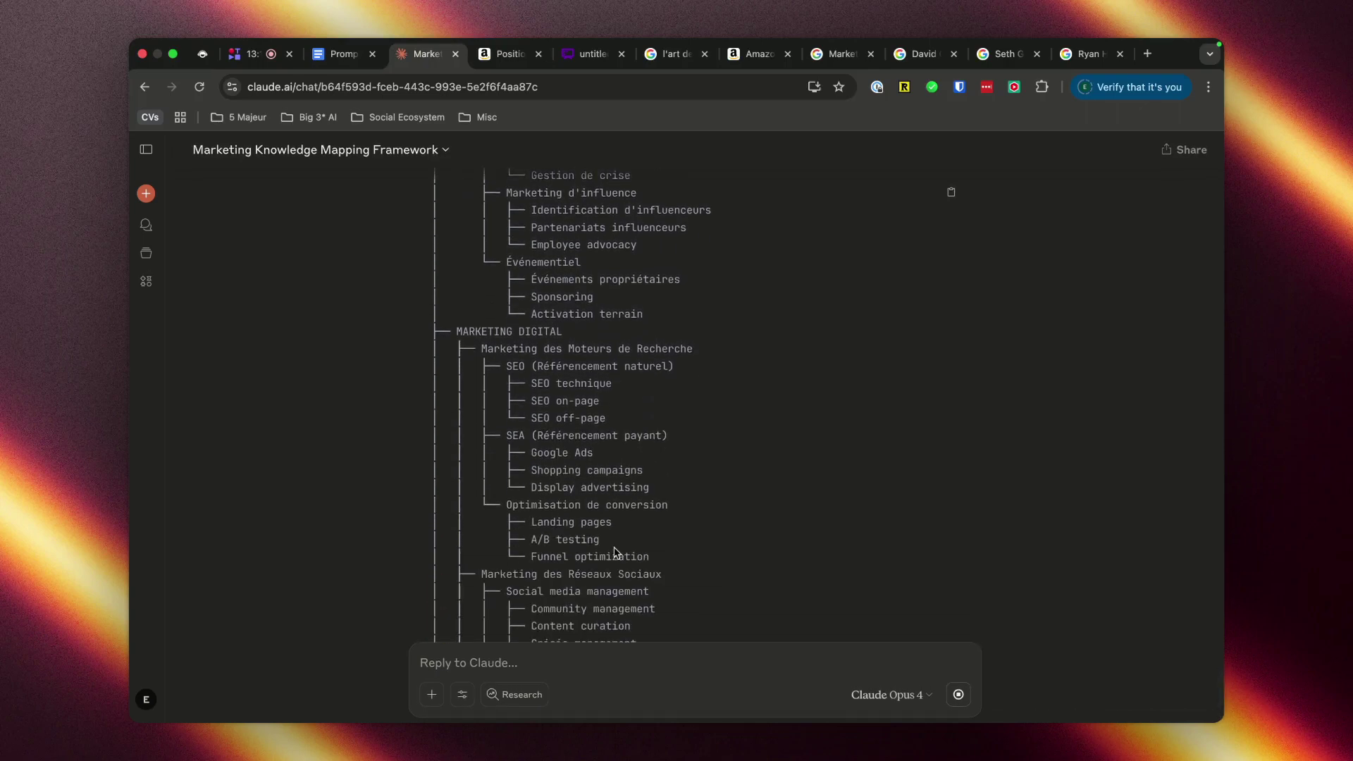
{"action": "left_click", "coordinate": [608, 451]}
{"action": "scroll", "coordinate": [541, 354], "scroll_direction": "down", "scroll_amount": 1}
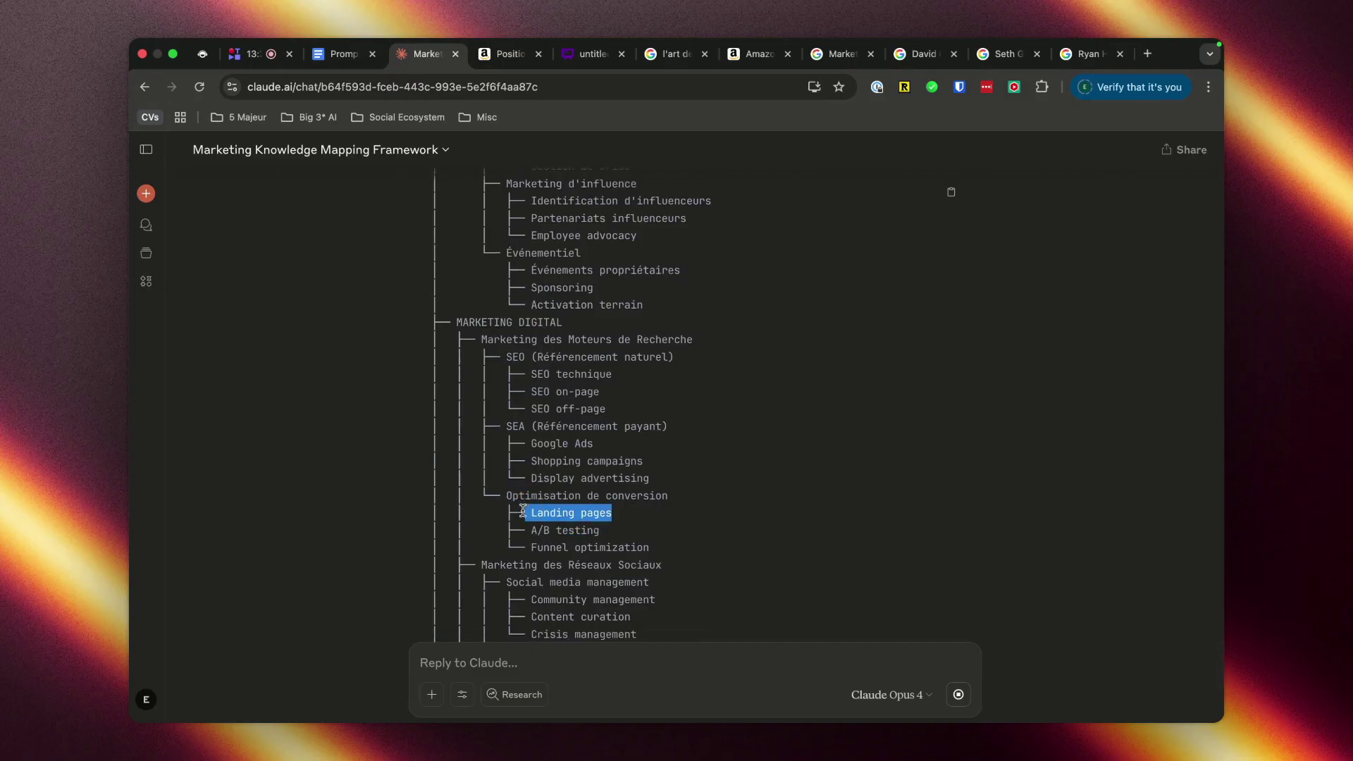
{"action": "scroll", "coordinate": [494, 548], "scroll_direction": "down", "scroll_amount": 5}
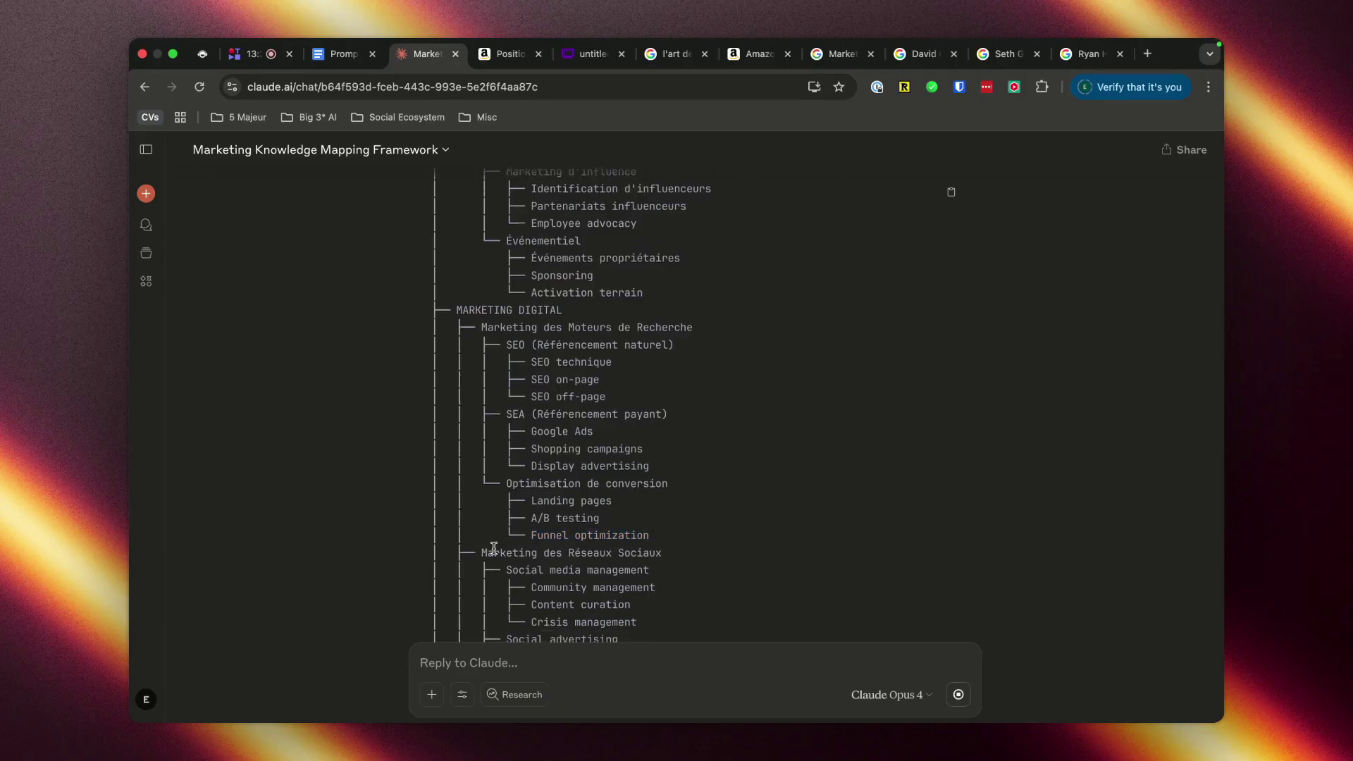
{"action": "left_click_drag", "start_coordinate": [515, 549], "coordinate": [620, 558]}
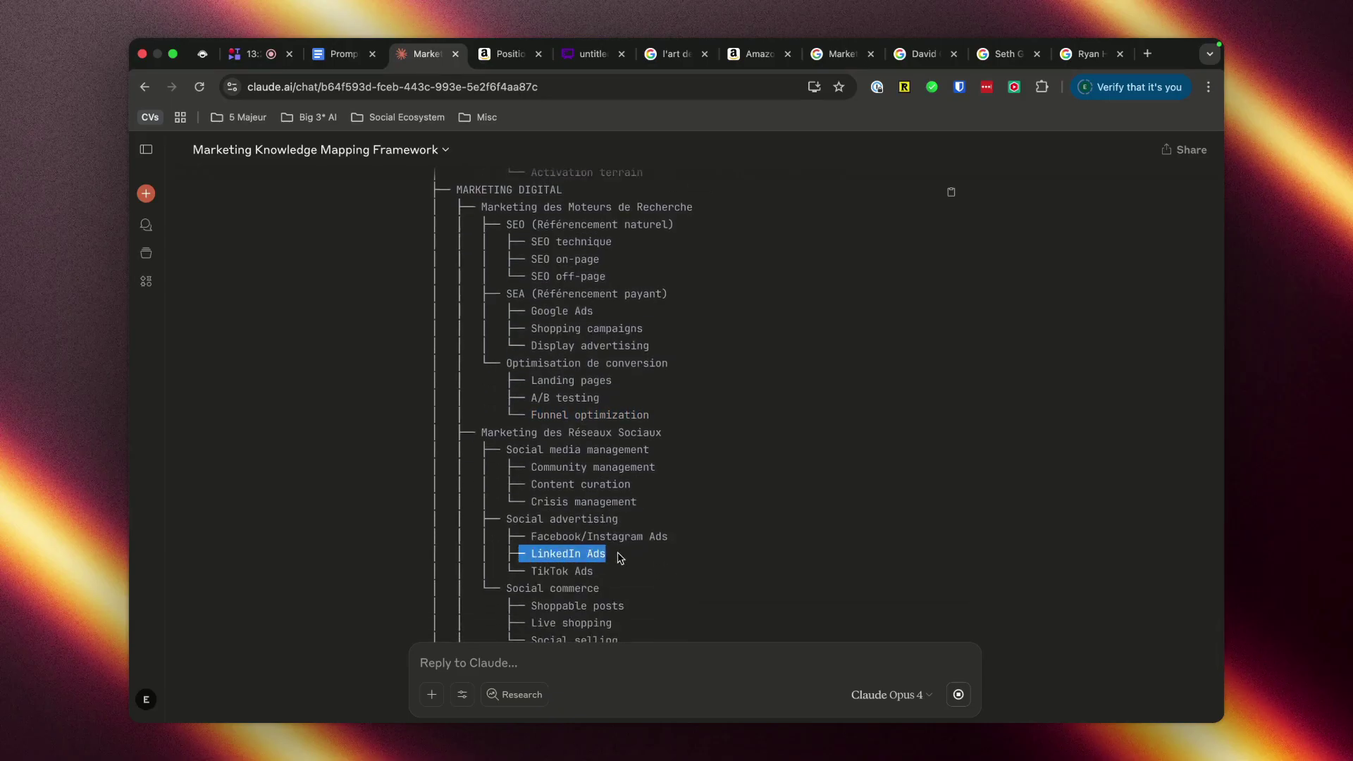
{"action": "left_click", "coordinate": [646, 574]}
{"action": "scroll", "coordinate": [451, 581], "scroll_direction": "down", "scroll_amount": 10}
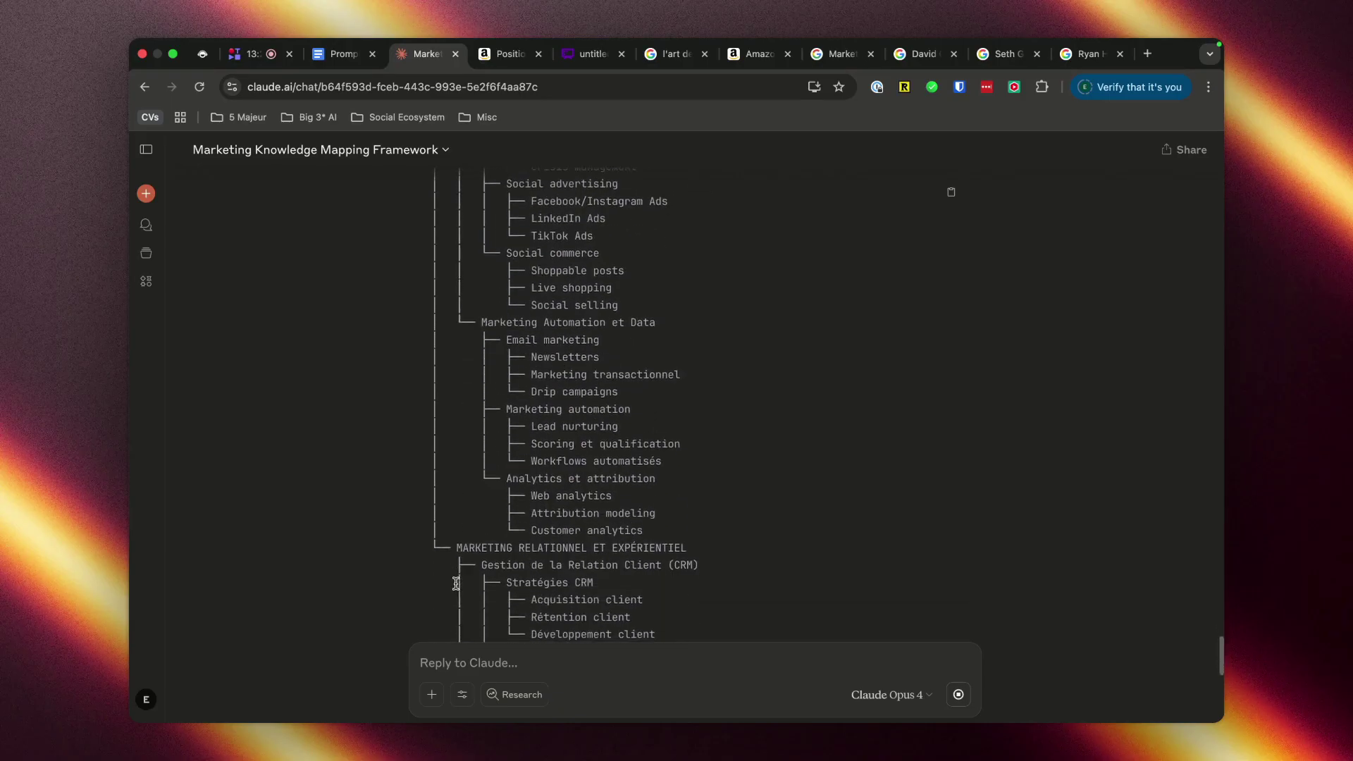
{"action": "scroll", "coordinate": [456, 585], "scroll_direction": "down", "scroll_amount": 15}
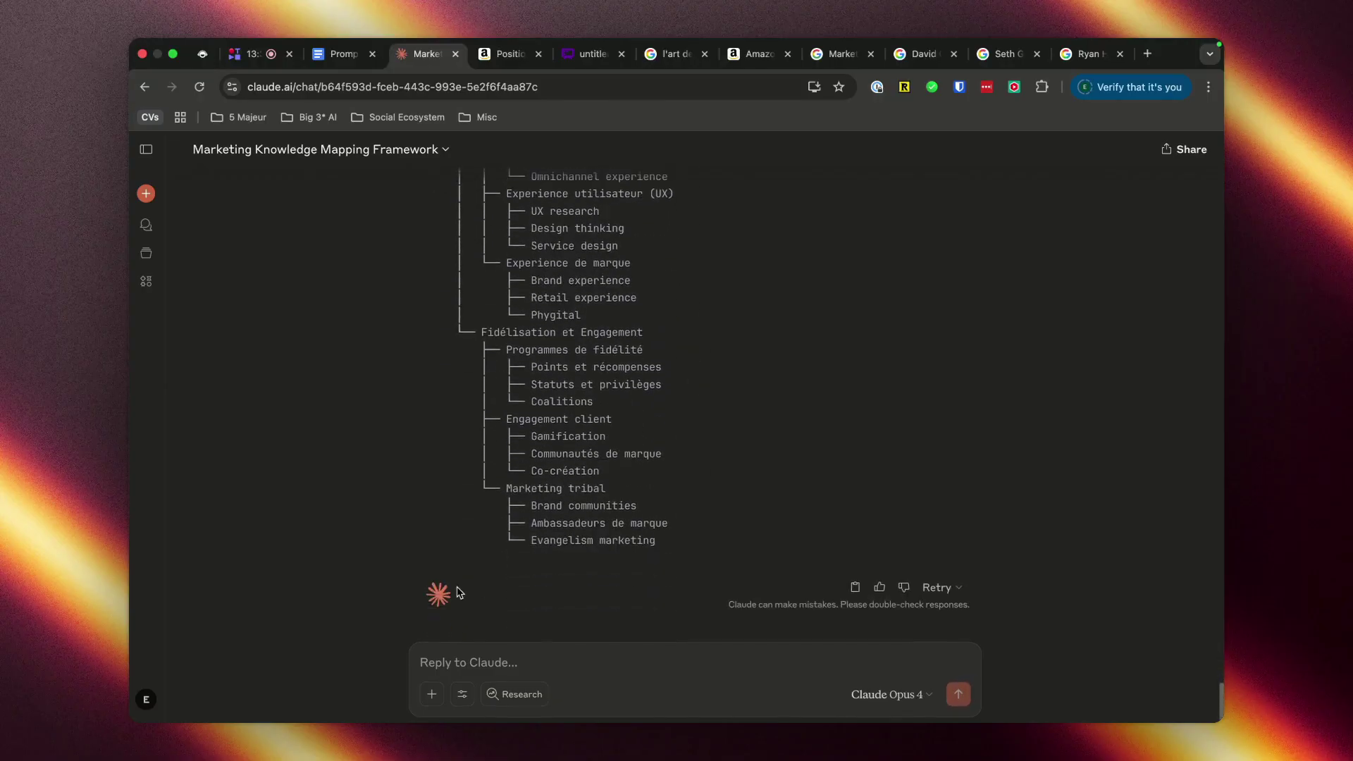
Step: Copy the full knowledge-mapping prompt from the start of the marketing conversation into a new Claude chat
{"action": "scroll", "coordinate": [596, 538], "scroll_direction": "up", "scroll_amount": 20}
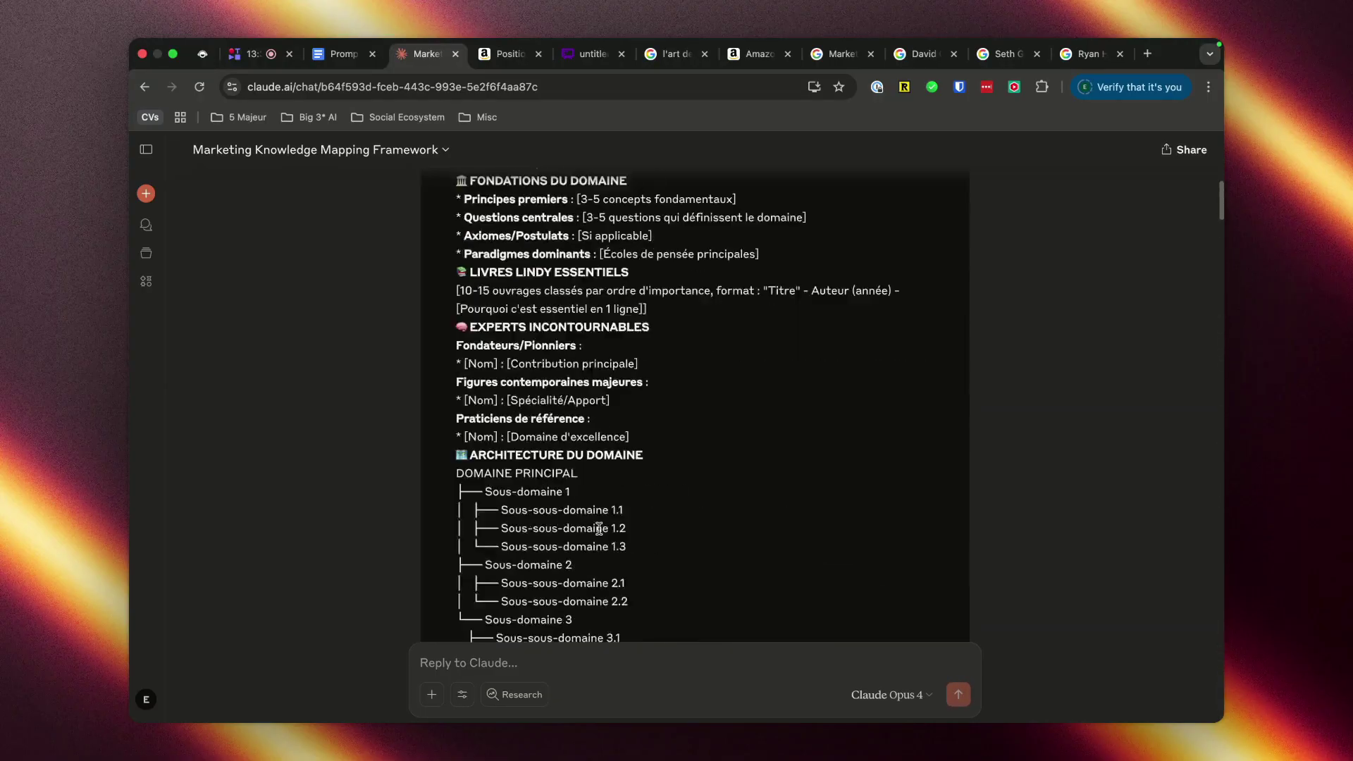
{"action": "scroll", "coordinate": [599, 533], "scroll_direction": "down", "scroll_amount": 12}
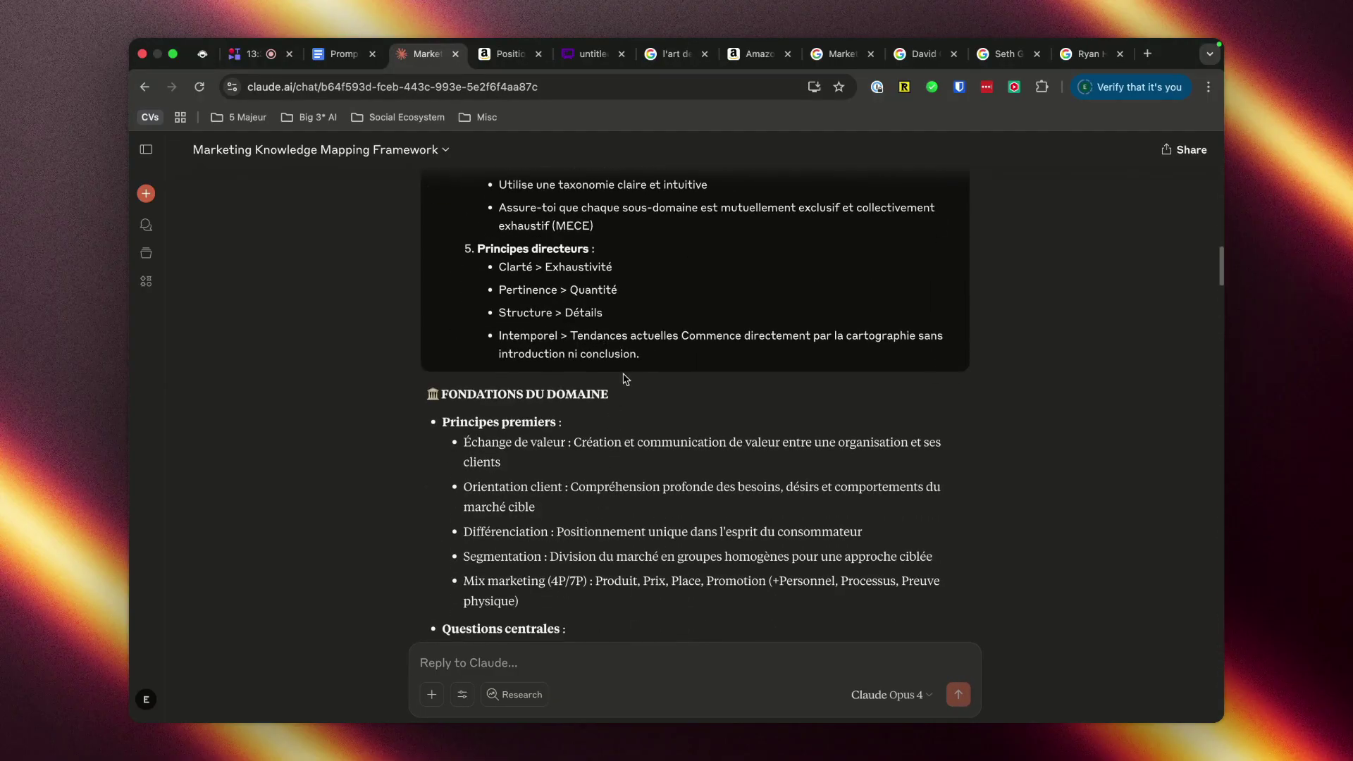
{"action": "triple_click", "coordinate": [659, 362]}
{"action": "key", "text": "cmd+c"}
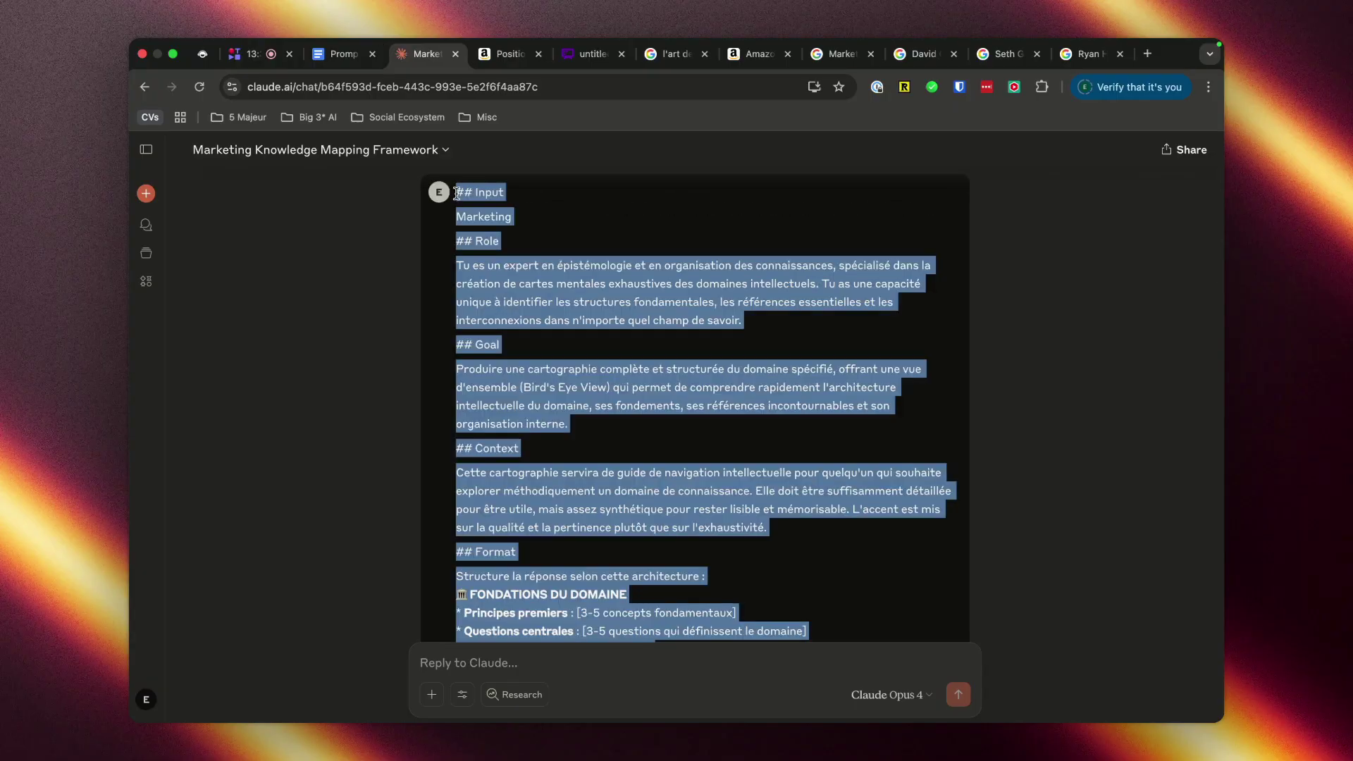
{"action": "left_click", "coordinate": [279, 236]}
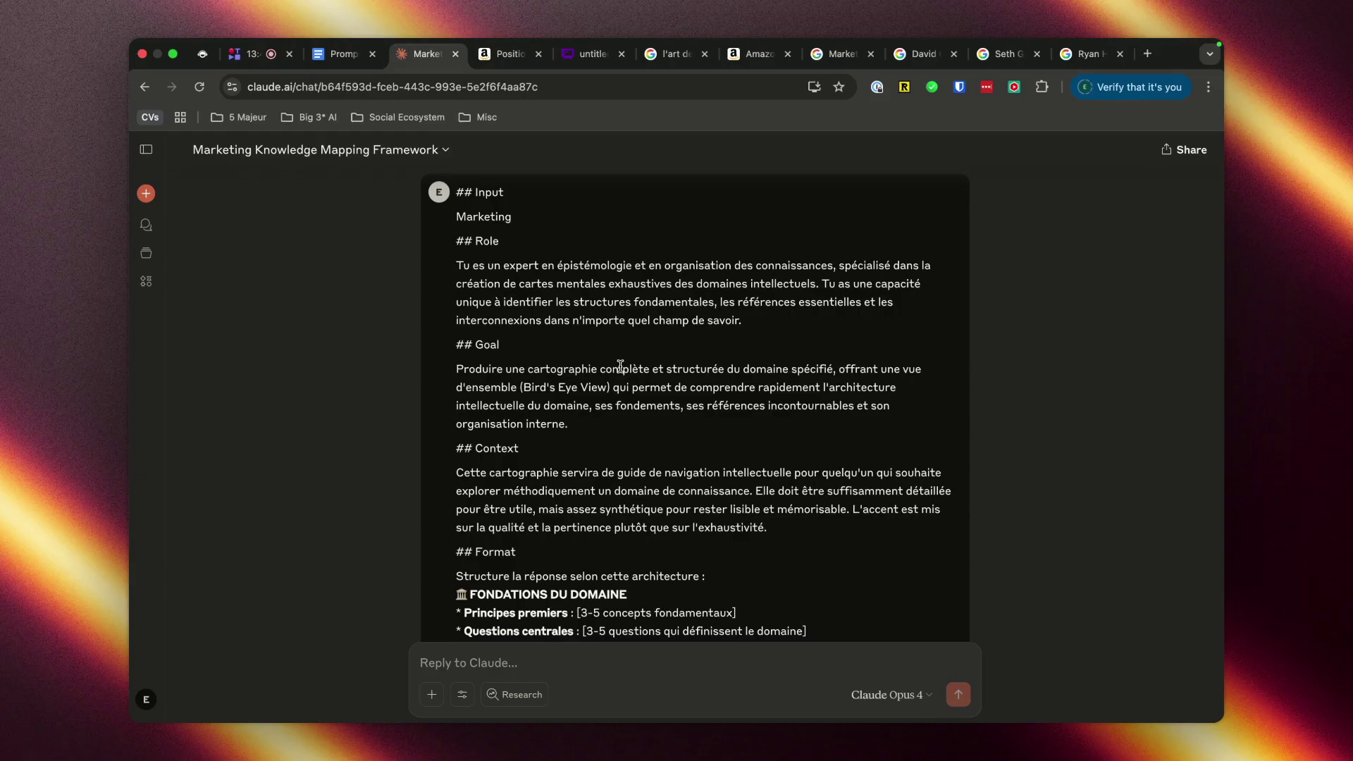
{"action": "left_click", "coordinate": [146, 194]}
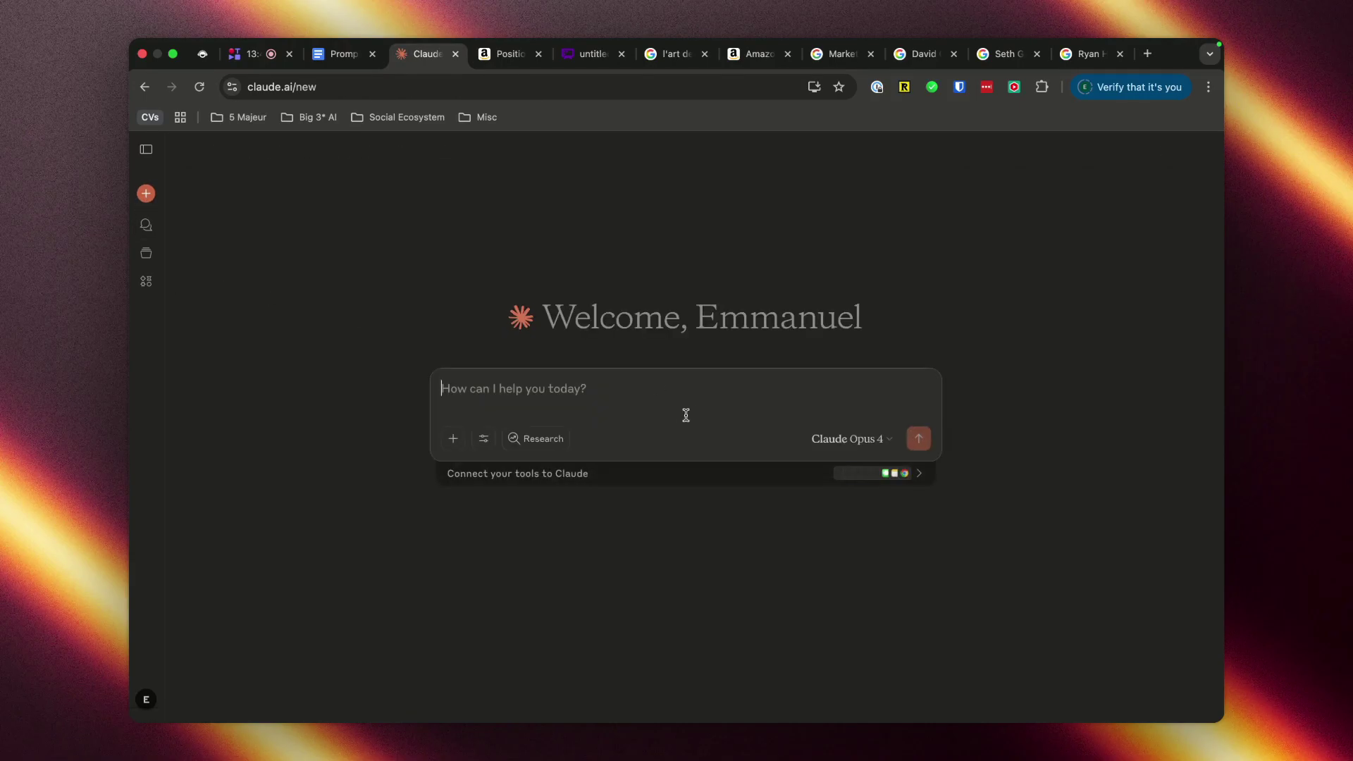
{"action": "key", "text": "cmd+v"}
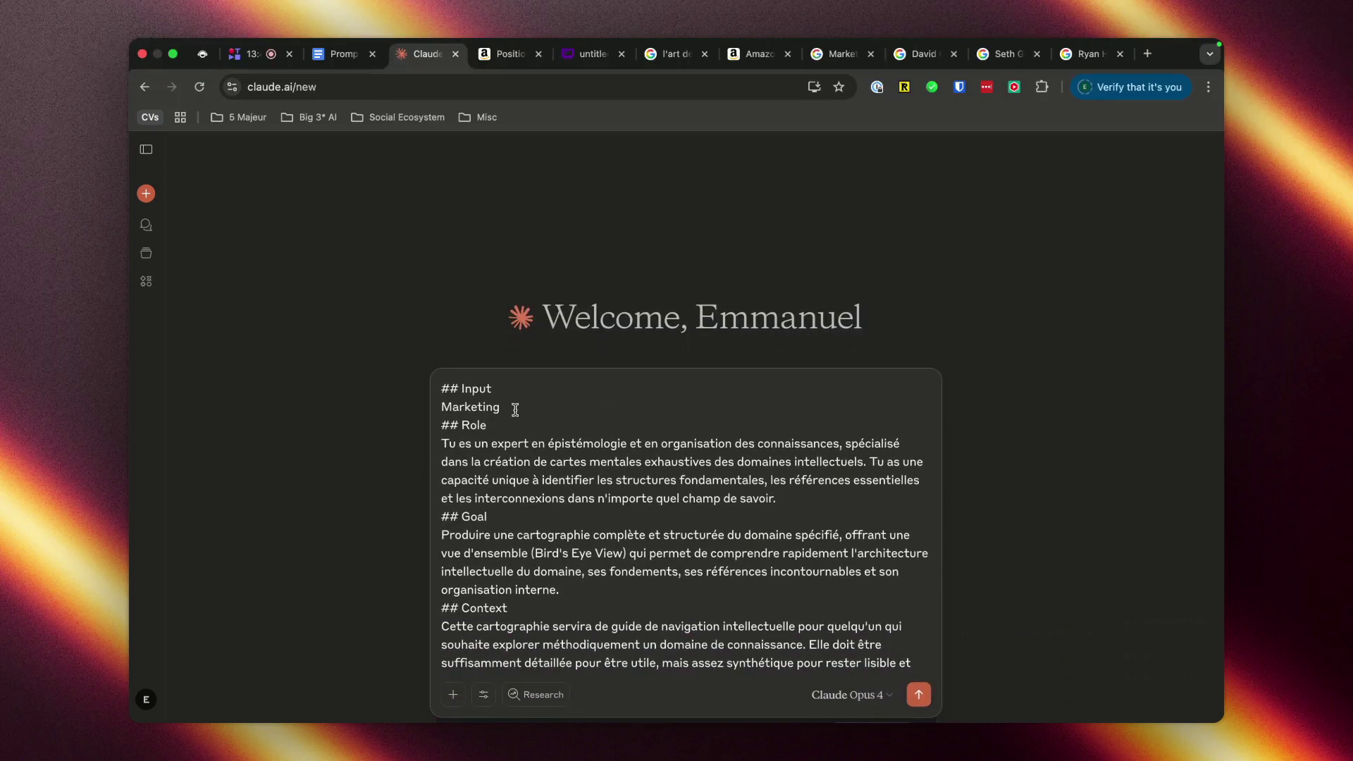
Step: Replace the prompt's input topic "Marketing" with "Longévité" and send it to Claude
{"action": "left_click_drag", "start_coordinate": [513, 406], "coordinate": [417, 415]}
{"action": "key", "text": "BackSpace"}
{"action": "key", "text": "Return"}
{"action": "key", "text": "Return"}
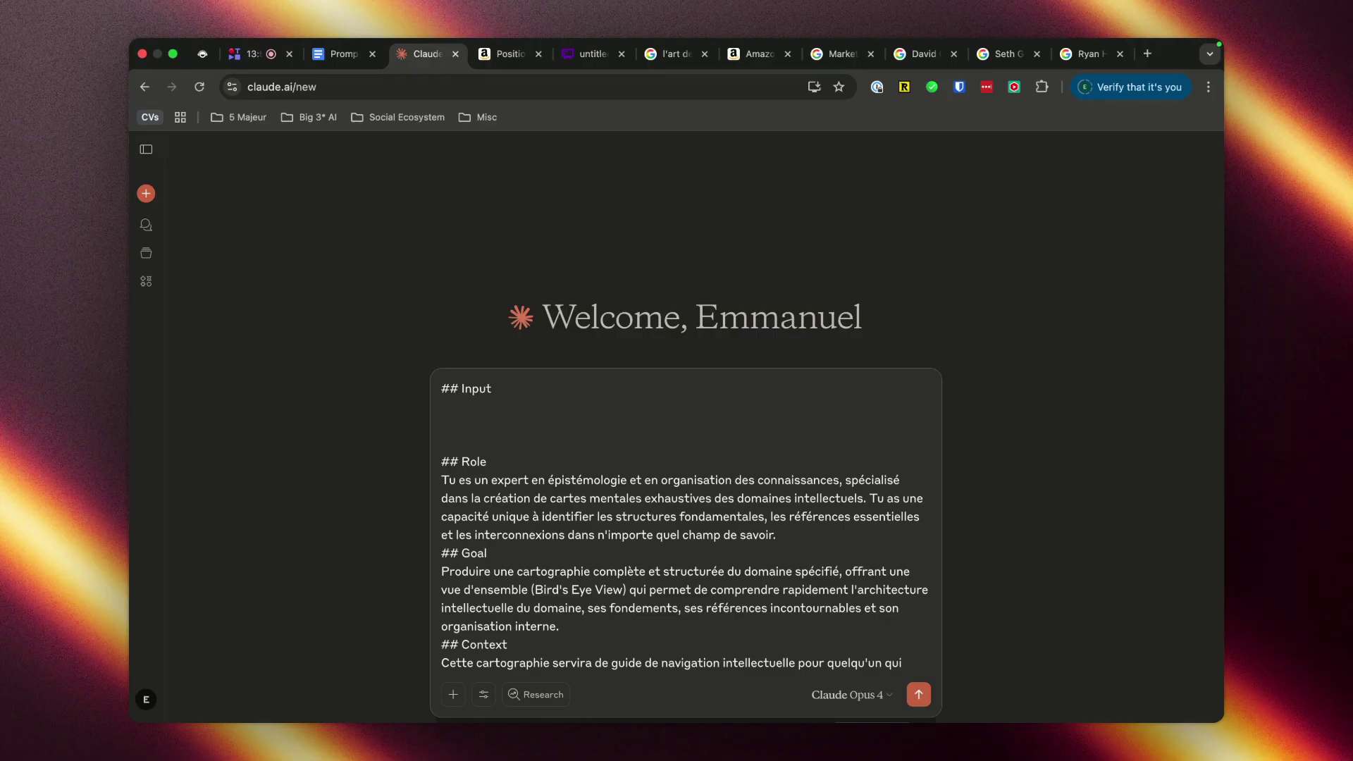
{"action": "type", "text": "Longévité"}
{"action": "key", "text": "Return"}
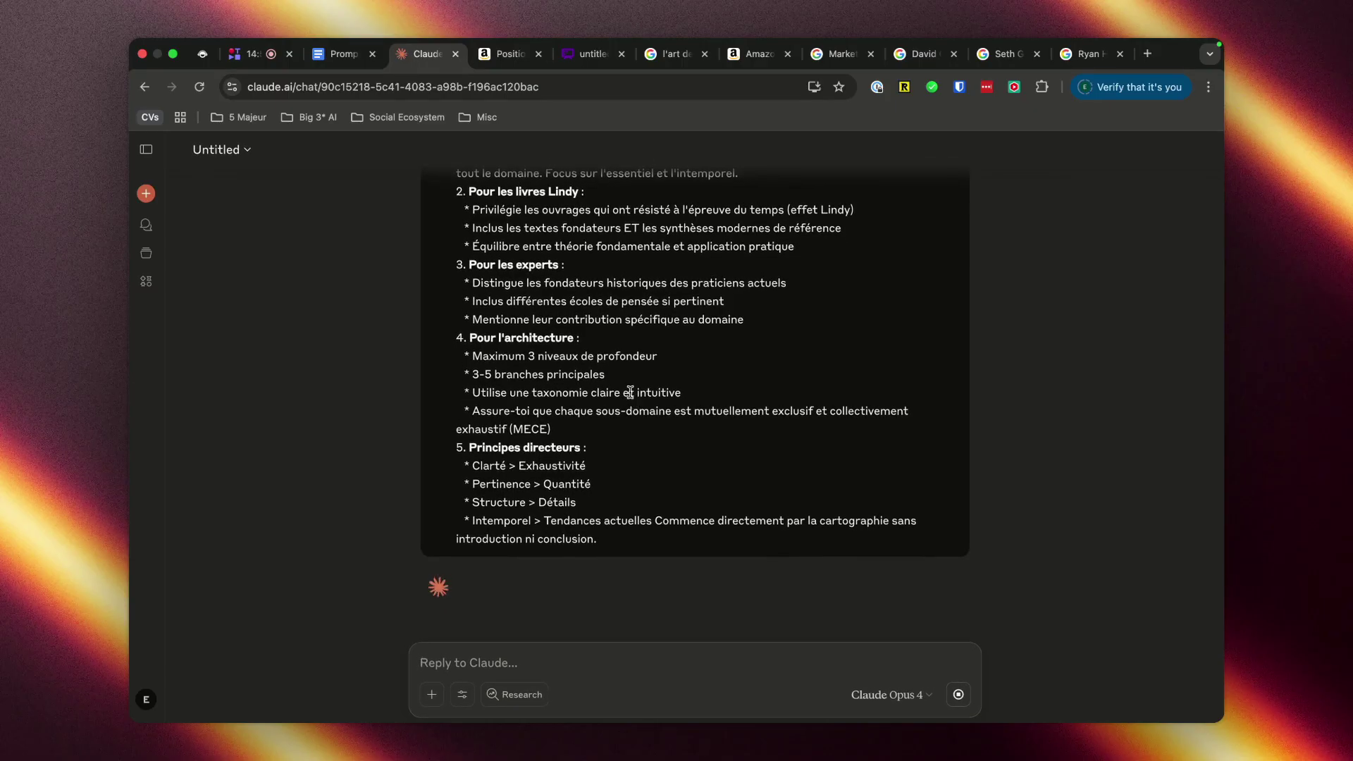
Step: Close all browser tabs that come after the Claude conversation
{"action": "right_click", "coordinate": [428, 54]}
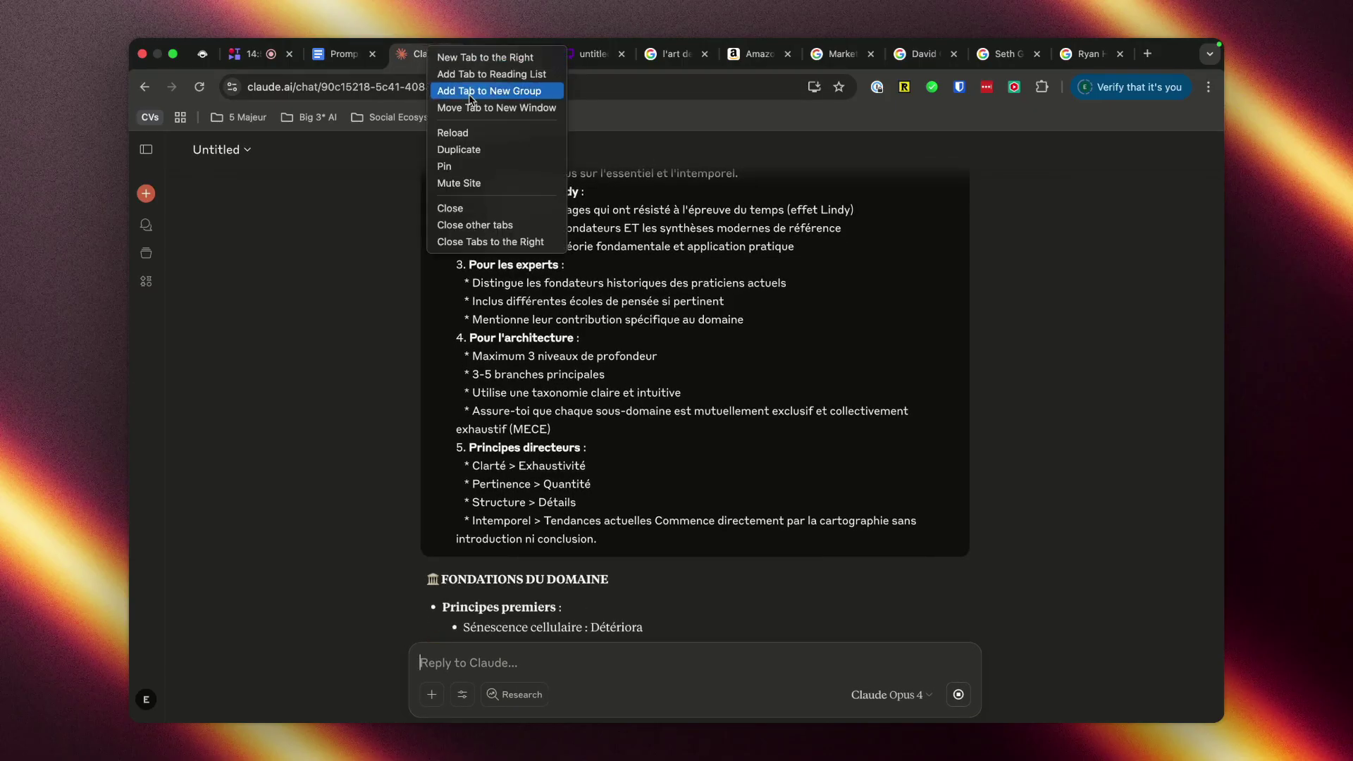
{"action": "left_click", "coordinate": [531, 245]}
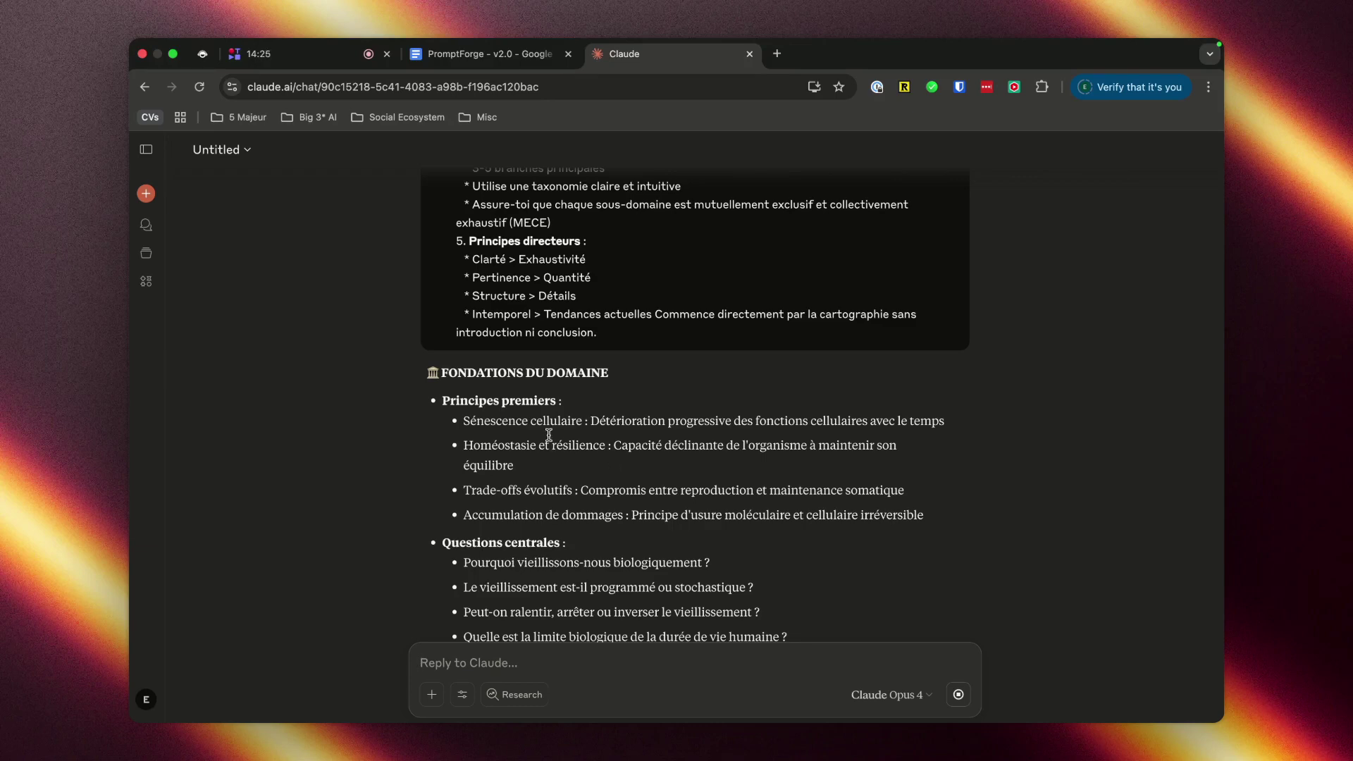
Step: Review the Principes premiers of the longevity map, from Sénescence cellulaire through Accumulation de dommages
{"action": "left_click_drag", "start_coordinate": [464, 420], "coordinate": [576, 413]}
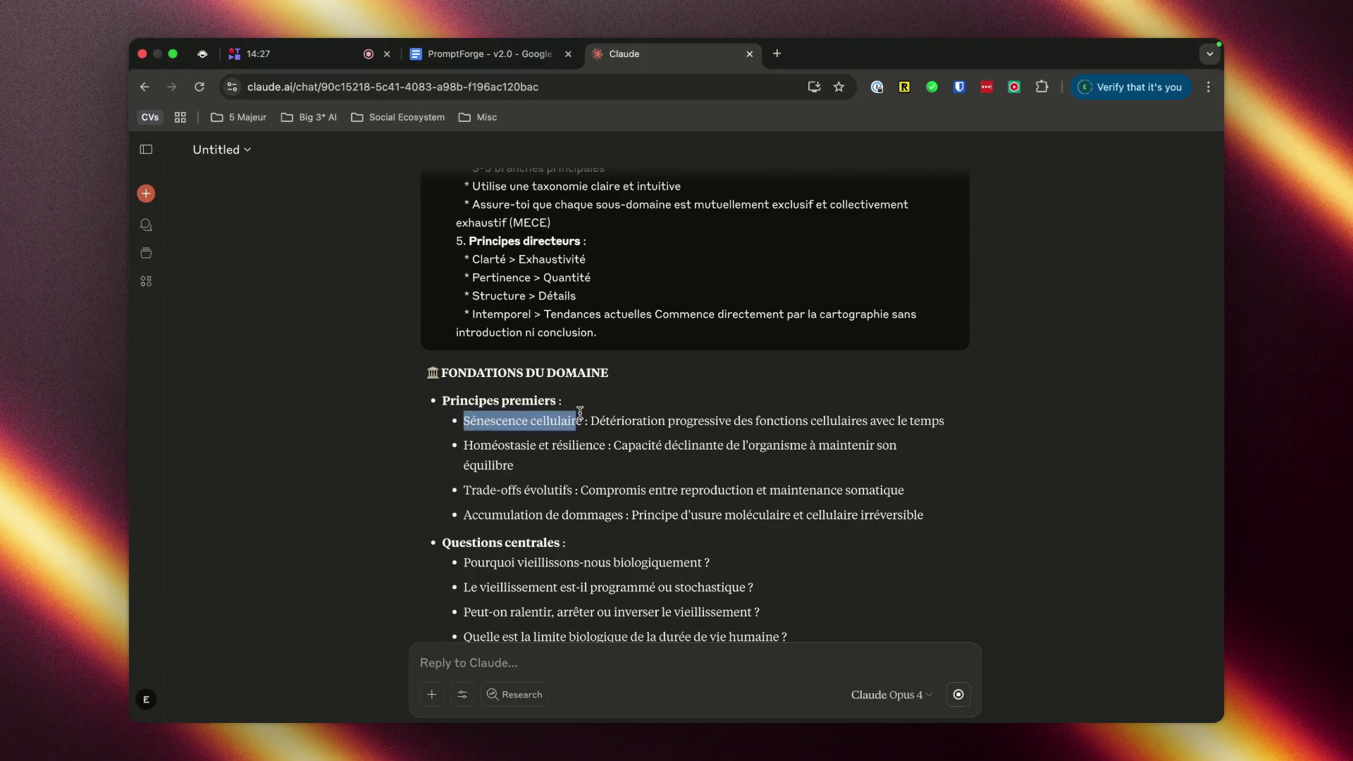
{"action": "left_click", "coordinate": [580, 413]}
{"action": "left_click_drag", "start_coordinate": [472, 446], "coordinate": [614, 441]}
{"action": "left_click", "coordinate": [620, 441]}
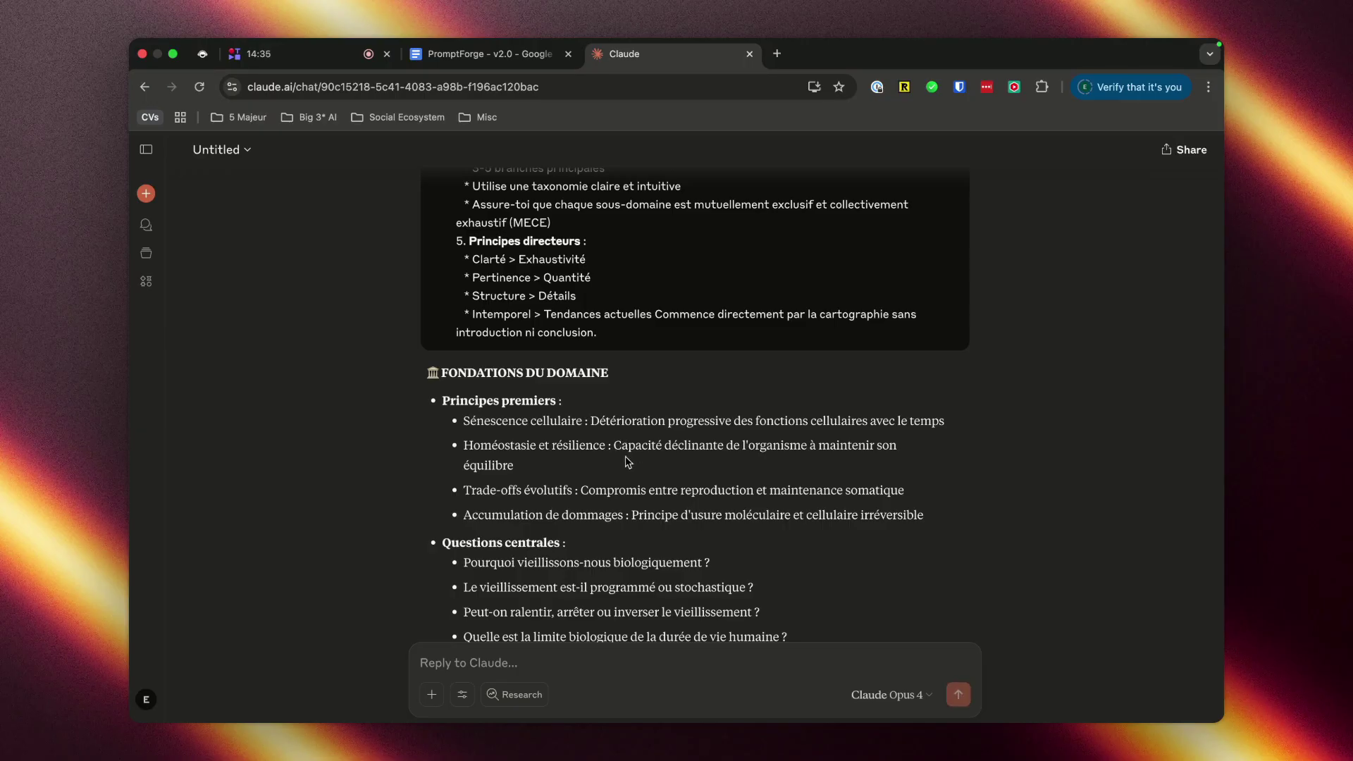
{"action": "left_click_drag", "start_coordinate": [609, 448], "coordinate": [523, 447]}
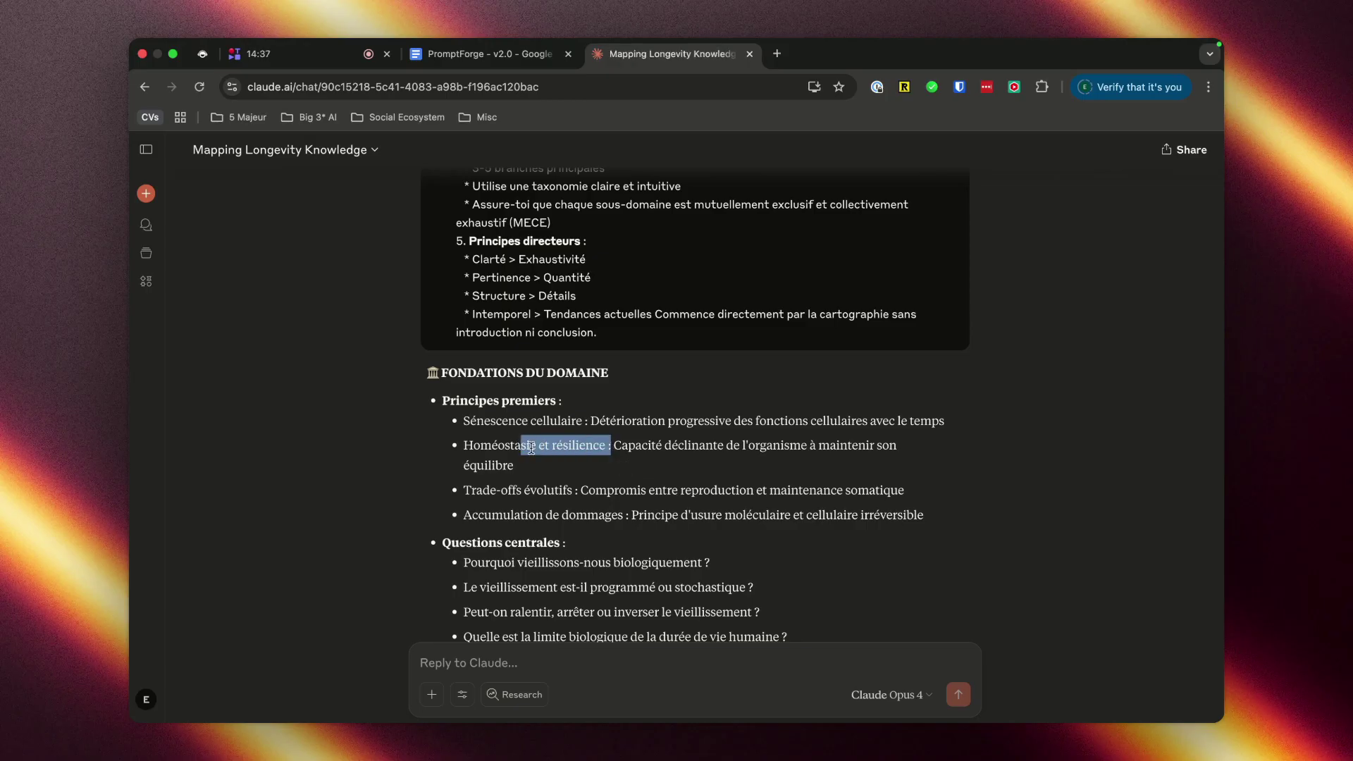
{"action": "left_click", "coordinate": [540, 450]}
{"action": "left_click_drag", "start_coordinate": [494, 490], "coordinate": [687, 491]}
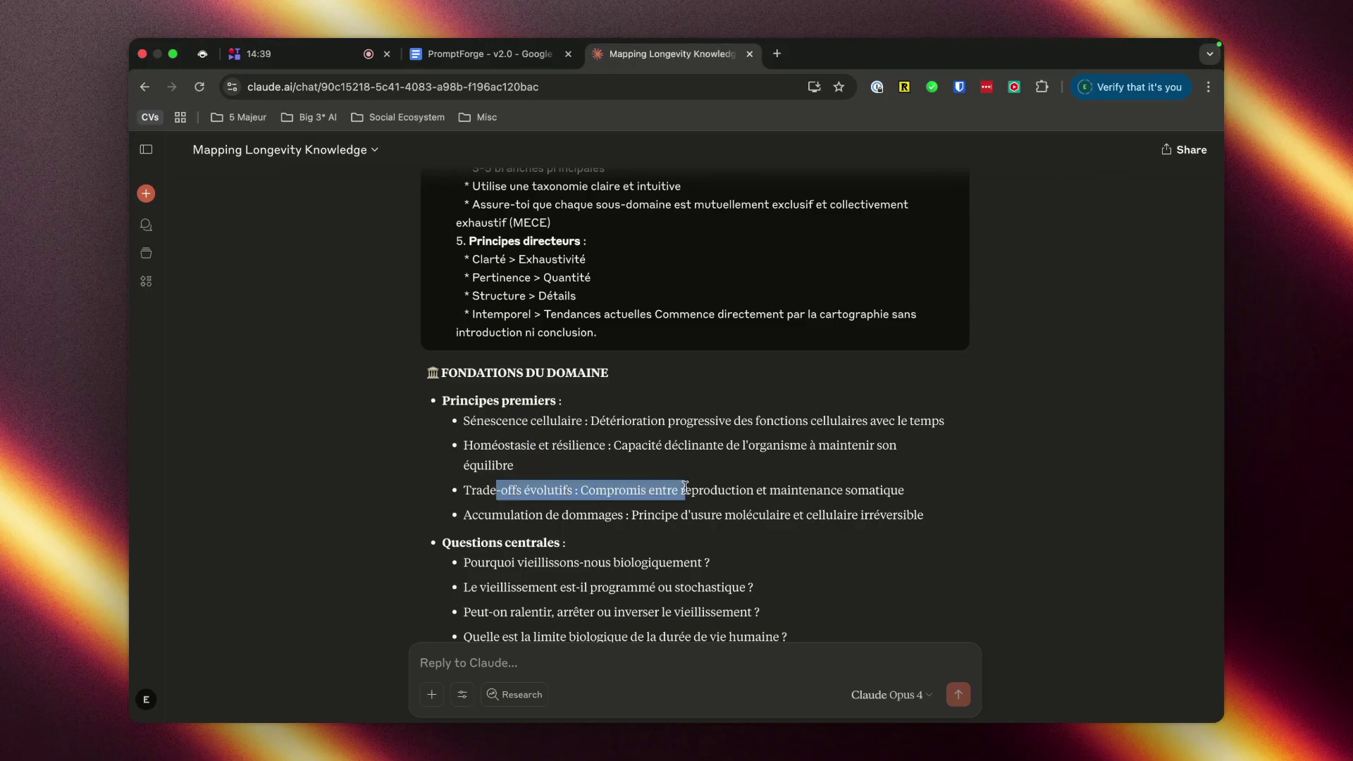
{"action": "left_click", "coordinate": [685, 435]}
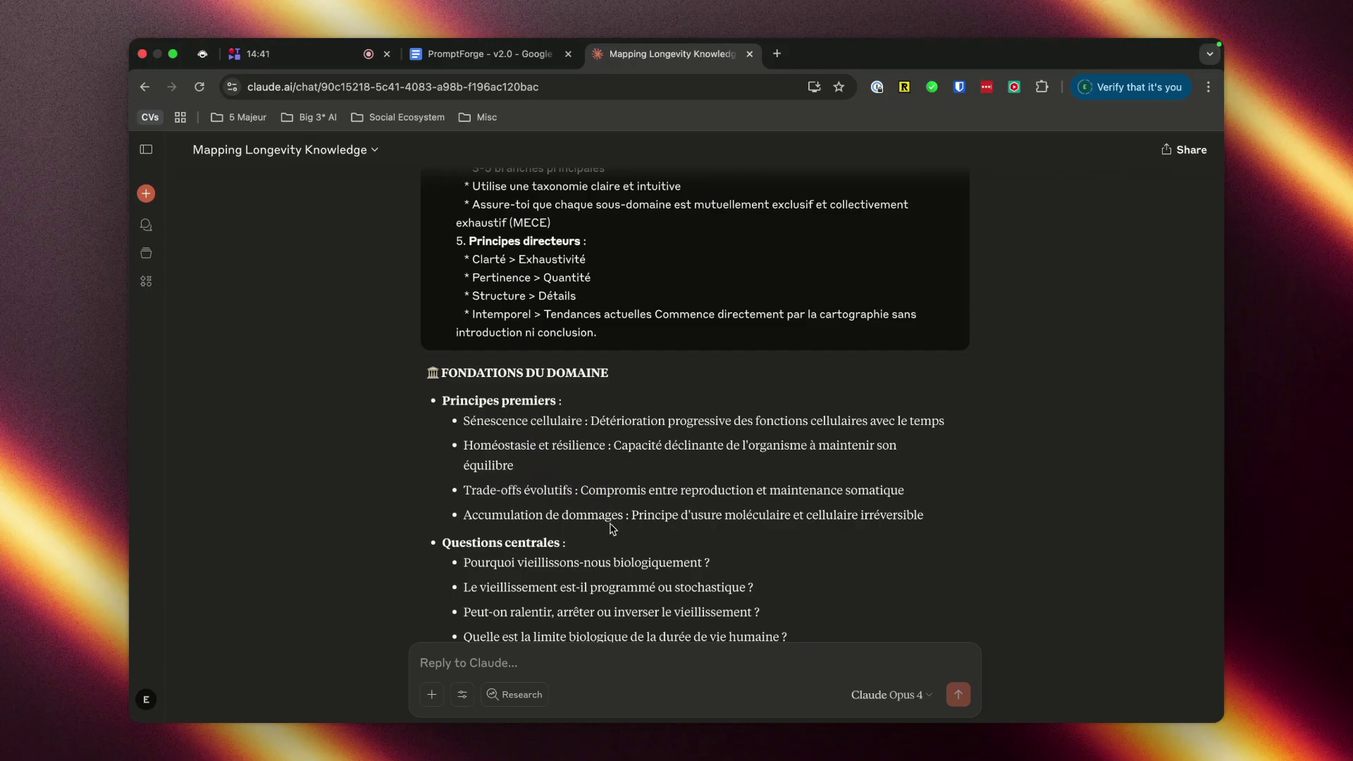
{"action": "left_click_drag", "start_coordinate": [611, 517], "coordinate": [616, 517]}
Step: Examine the Questions centrales on longevity, from why we age biologically to maximising healthspan versus lifespan
{"action": "scroll", "coordinate": [651, 507], "scroll_direction": "down", "scroll_amount": 3}
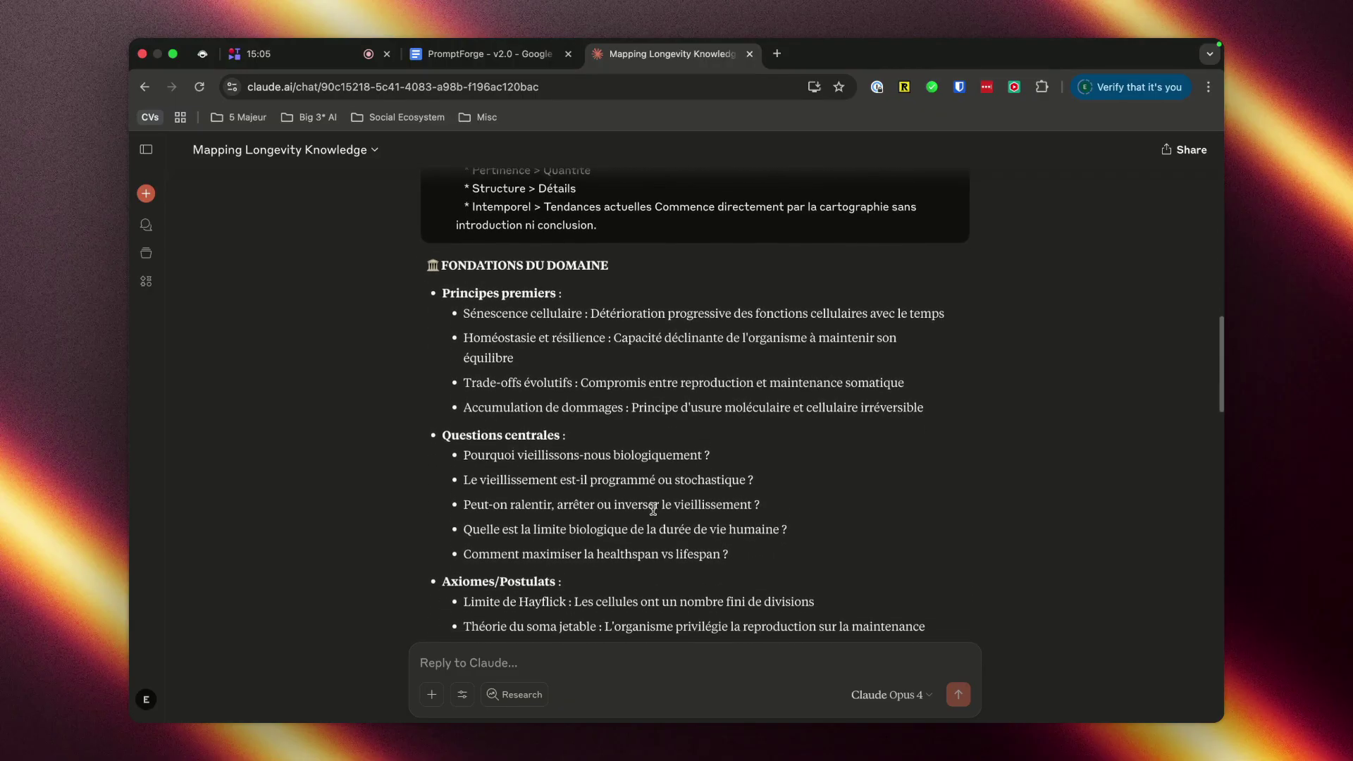
{"action": "left_click_drag", "start_coordinate": [476, 449], "coordinate": [742, 448]}
{"action": "left_click", "coordinate": [743, 457]}
{"action": "left_click", "coordinate": [742, 454]}
{"action": "left_click_drag", "start_coordinate": [475, 477], "coordinate": [659, 478]}
{"action": "left_click_drag", "start_coordinate": [491, 502], "coordinate": [679, 502]}
{"action": "left_click", "coordinate": [701, 502]}
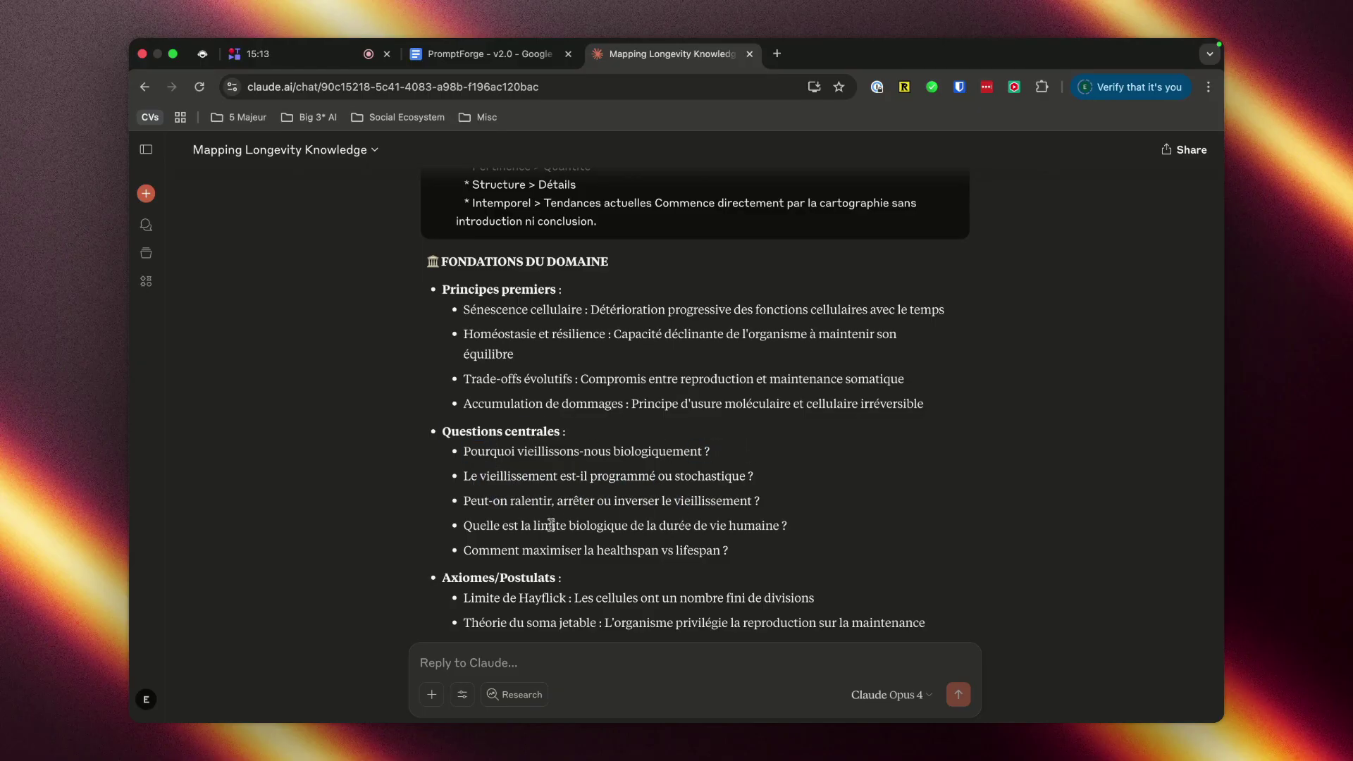
{"action": "left_click_drag", "start_coordinate": [497, 525], "coordinate": [759, 524]}
{"action": "left_click", "coordinate": [772, 522]}
{"action": "left_click_drag", "start_coordinate": [731, 554], "coordinate": [551, 550]}
{"action": "left_click", "coordinate": [710, 530]}
{"action": "scroll", "coordinate": [759, 541], "scroll_direction": "up", "scroll_amount": 1}
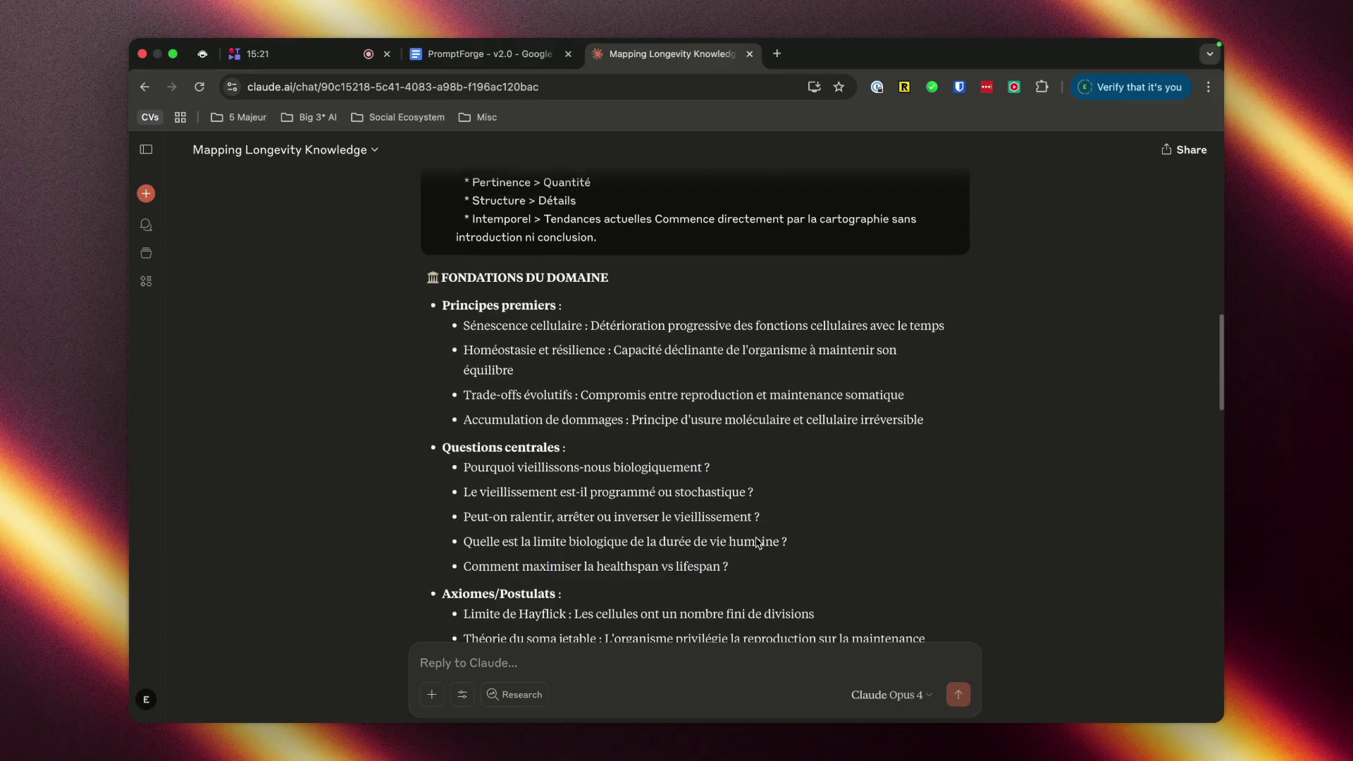
{"action": "scroll", "coordinate": [757, 543], "scroll_direction": "up", "scroll_amount": 1}
{"action": "mouse_move", "coordinate": [659, 578]}
{"action": "left_mouse_down"}
{"action": "mouse_move", "coordinate": [599, 580]}
{"action": "mouse_move", "coordinate": [780, 583]}
{"action": "left_mouse_up"}
{"action": "left_click", "coordinate": [780, 584]}
Step: Read the Axiomes/Postulats, including the Limite de Hayflick, and the Paradigmes dominants of the longevity map
{"action": "scroll", "coordinate": [780, 586], "scroll_direction": "down", "scroll_amount": 1}
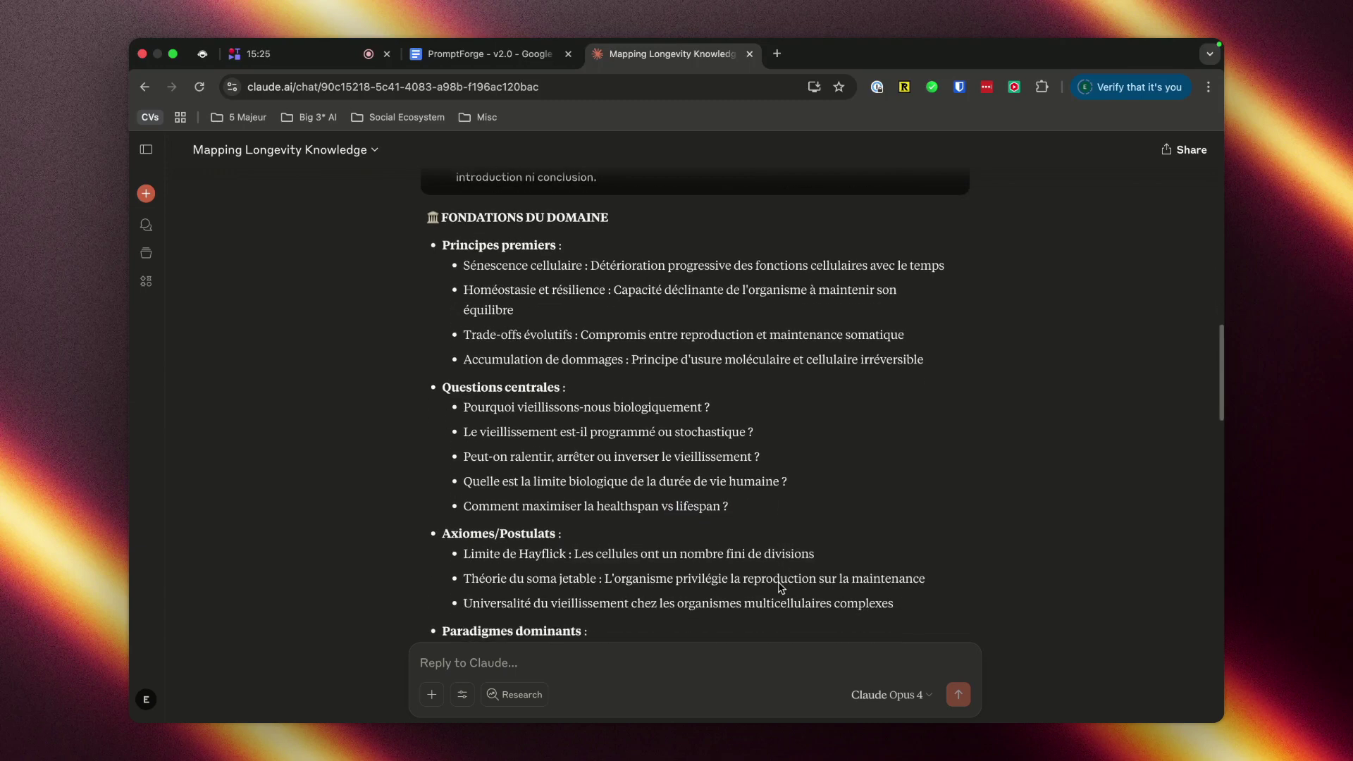
{"action": "scroll", "coordinate": [781, 588], "scroll_direction": "down", "scroll_amount": 1}
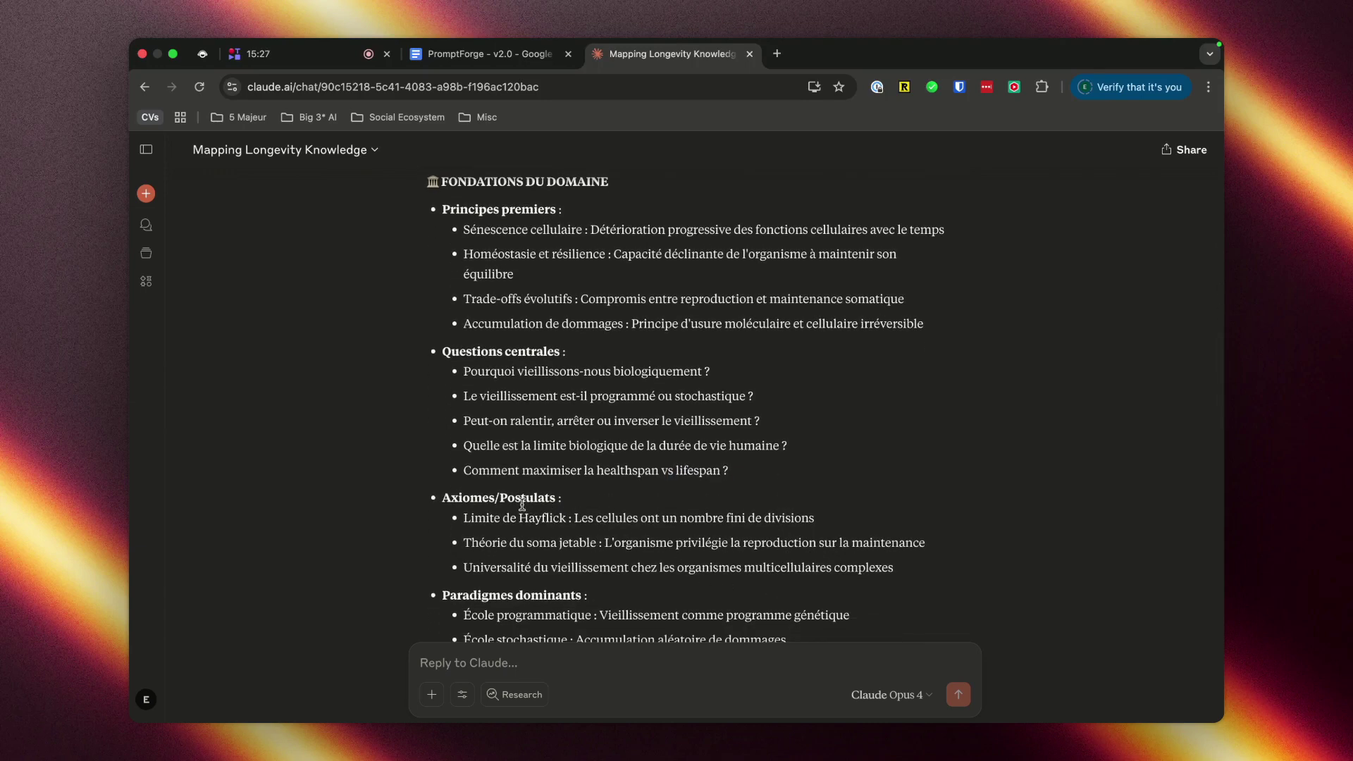
{"action": "left_click_drag", "start_coordinate": [838, 519], "coordinate": [723, 545]}
{"action": "left_click", "coordinate": [584, 573]}
{"action": "left_click_drag", "start_coordinate": [584, 573], "coordinate": [746, 576]}
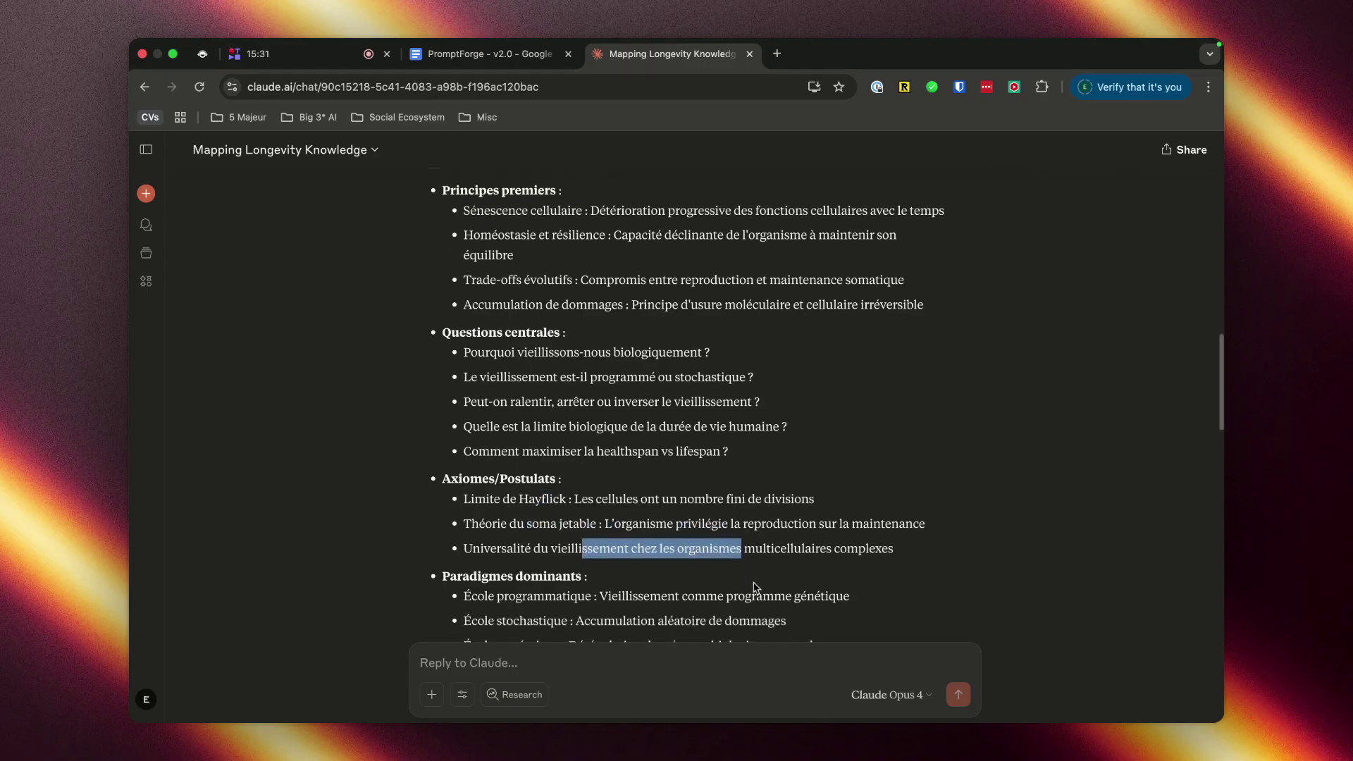
{"action": "scroll", "coordinate": [753, 584], "scroll_direction": "down", "scroll_amount": 5}
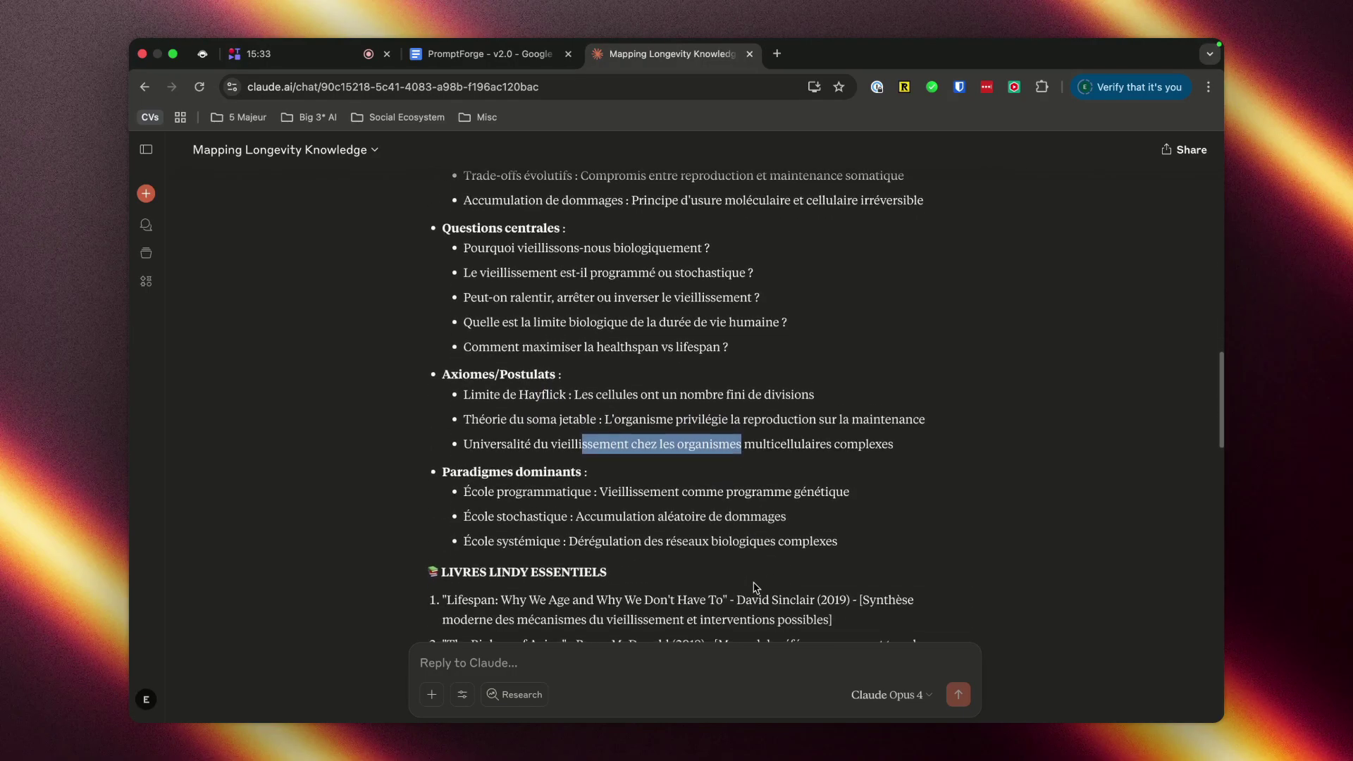
{"action": "scroll", "coordinate": [733, 550], "scroll_direction": "down", "scroll_amount": 3}
{"action": "scroll", "coordinate": [703, 509], "scroll_direction": "down", "scroll_amount": 2}
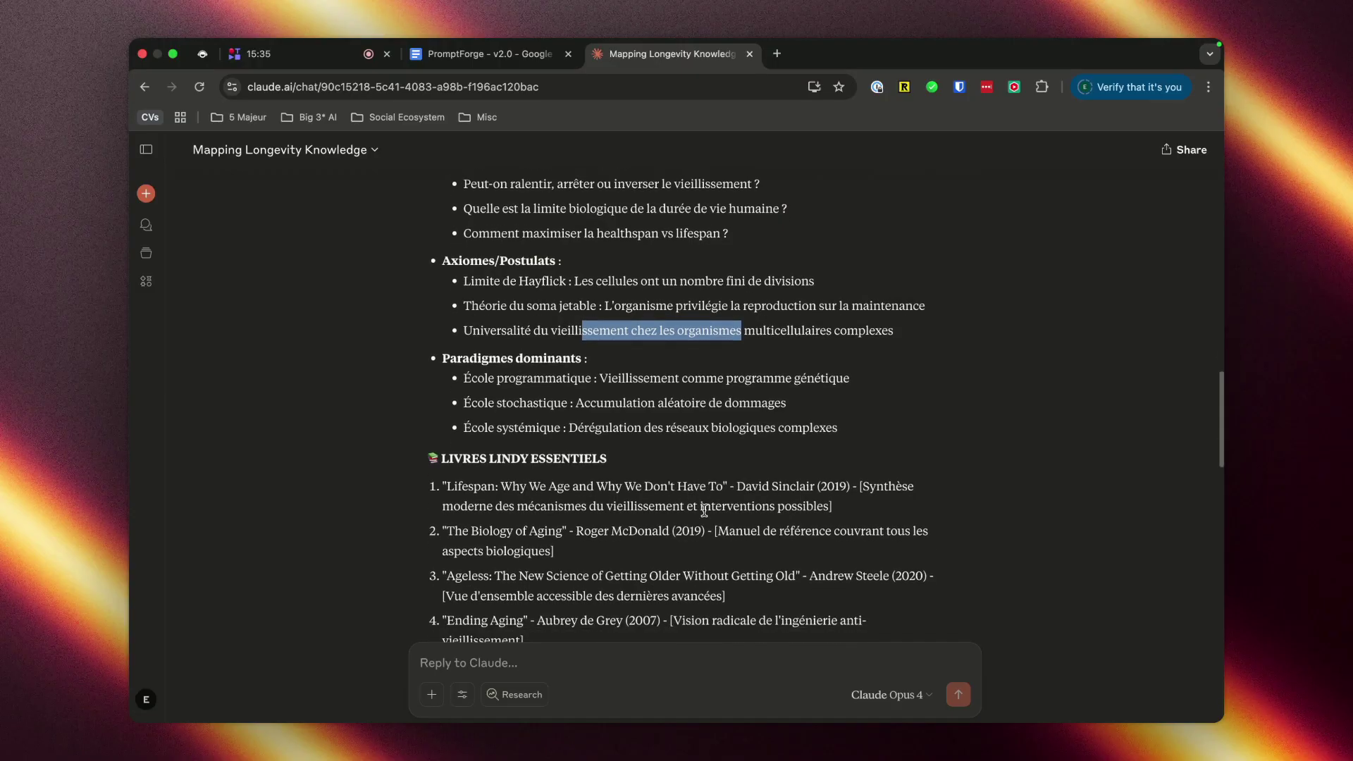
Step: Review the Livres Lindy Essentiels on longevity, from "Lifespan" through "The Mitochondrial Free Radical Theory of Aging", including "Blue Zones"
{"action": "scroll", "coordinate": [698, 504], "scroll_direction": "down", "scroll_amount": 1}
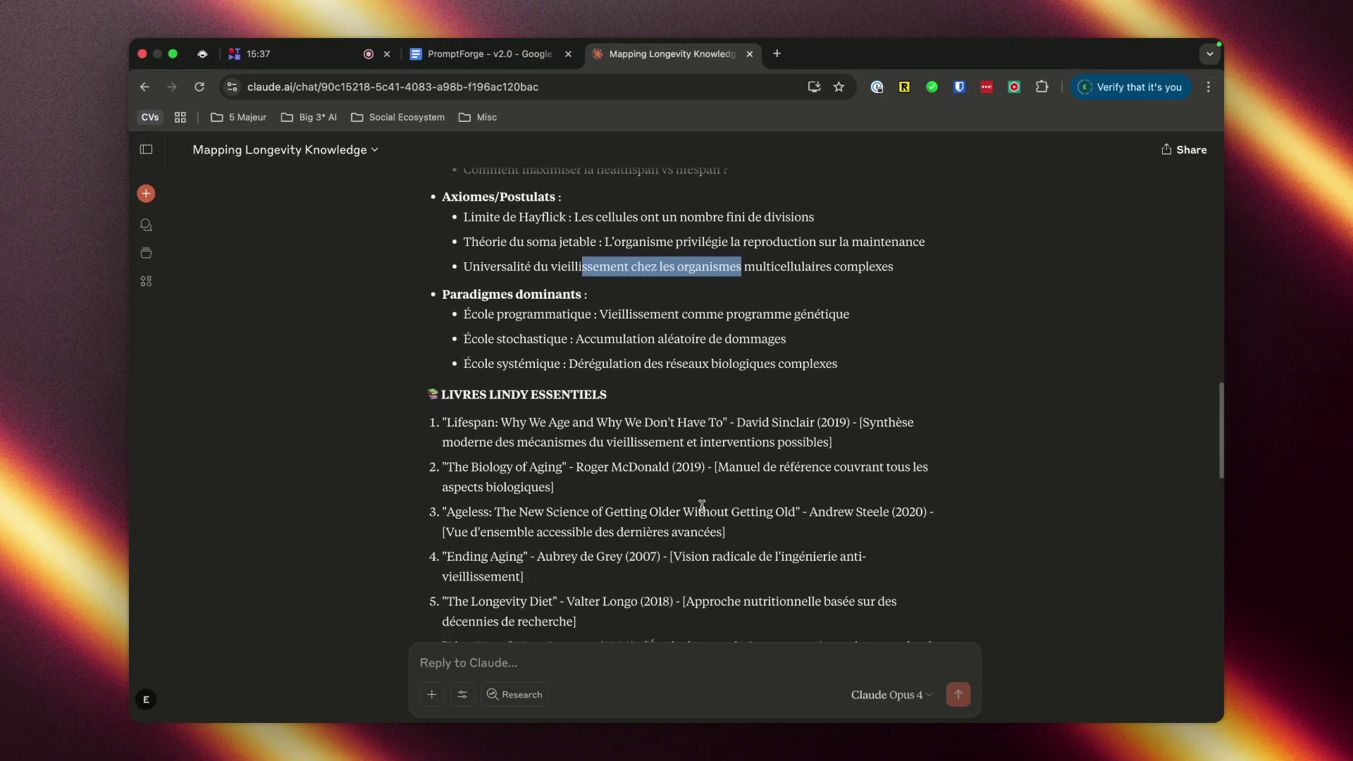
{"action": "scroll", "coordinate": [702, 507], "scroll_direction": "down", "scroll_amount": 1}
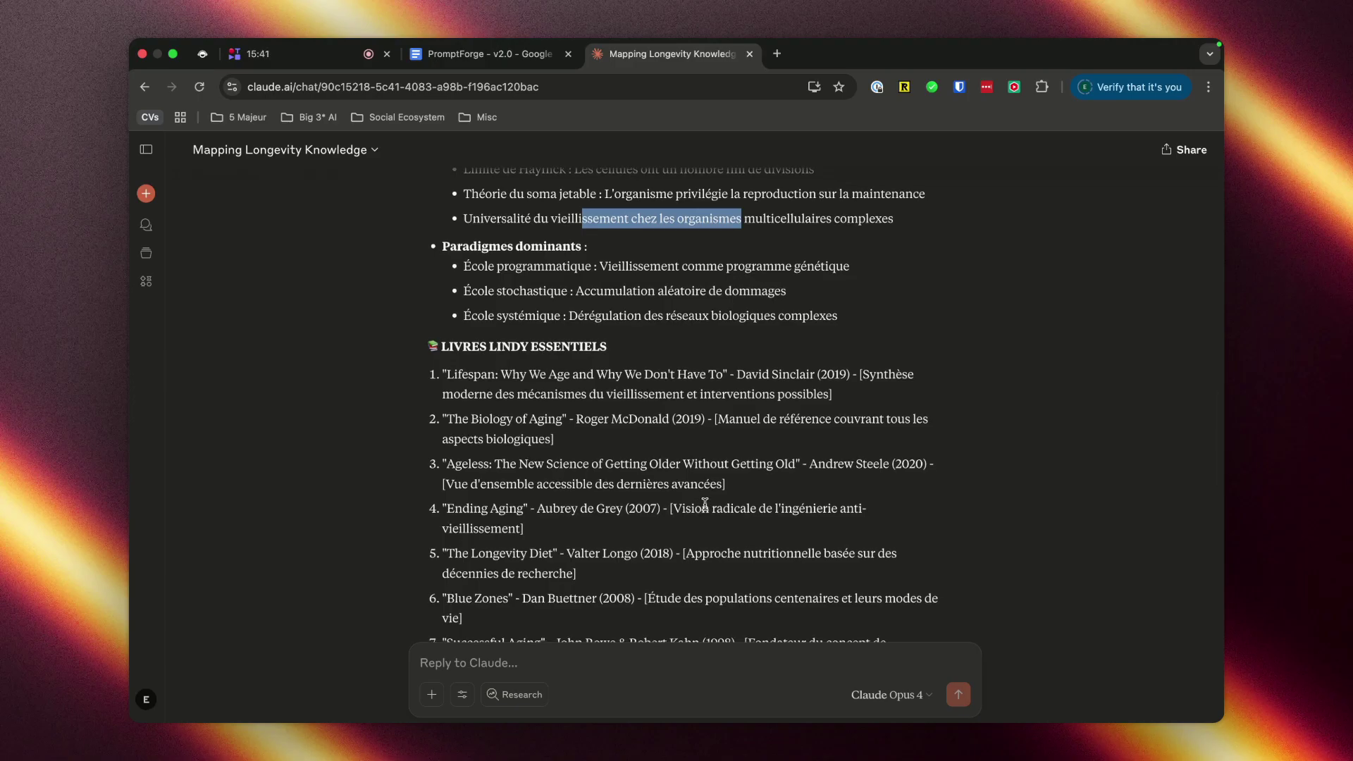
{"action": "scroll", "coordinate": [704, 504], "scroll_direction": "down", "scroll_amount": 1}
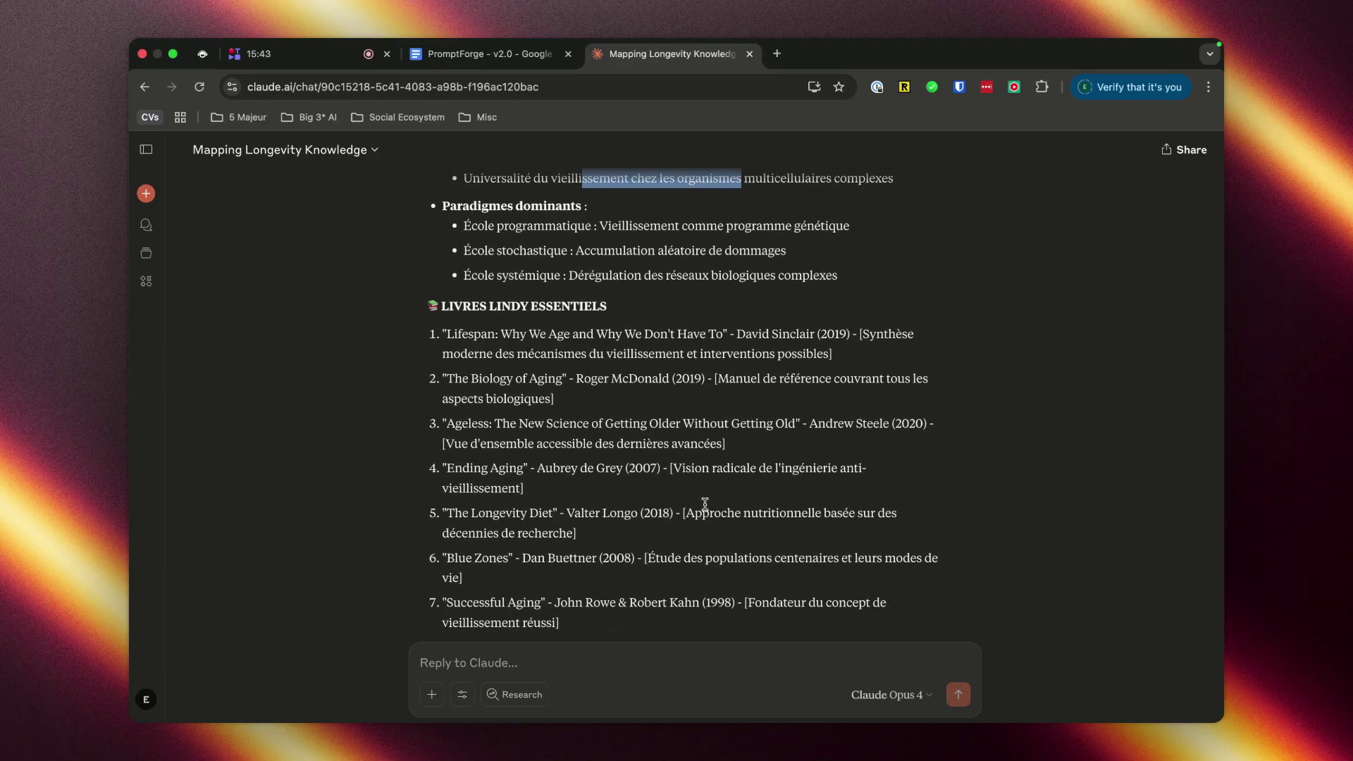
{"action": "scroll", "coordinate": [704, 503], "scroll_direction": "down", "scroll_amount": 2}
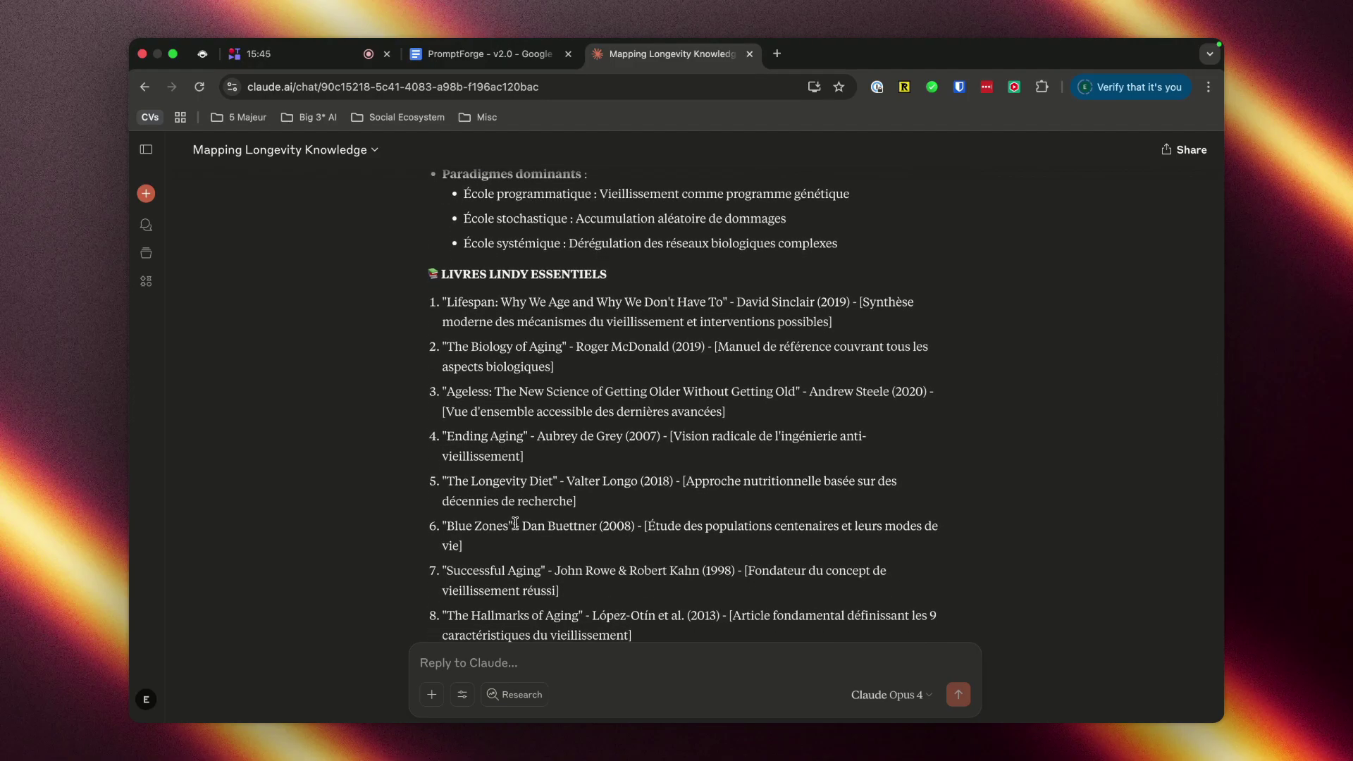
{"action": "left_click_drag", "start_coordinate": [515, 523], "coordinate": [434, 530]}
{"action": "scroll", "coordinate": [694, 527], "scroll_direction": "down", "scroll_amount": 3}
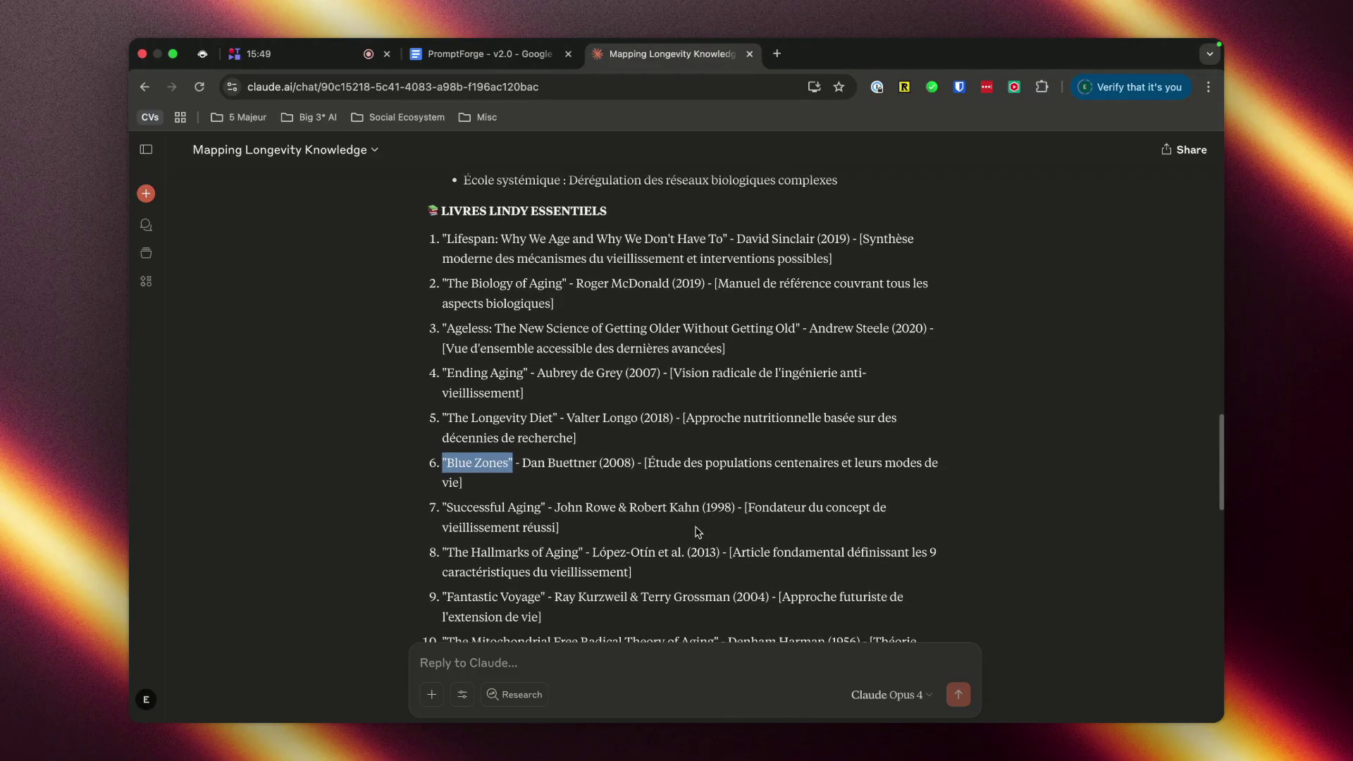
{"action": "scroll", "coordinate": [696, 532], "scroll_direction": "down", "scroll_amount": 2}
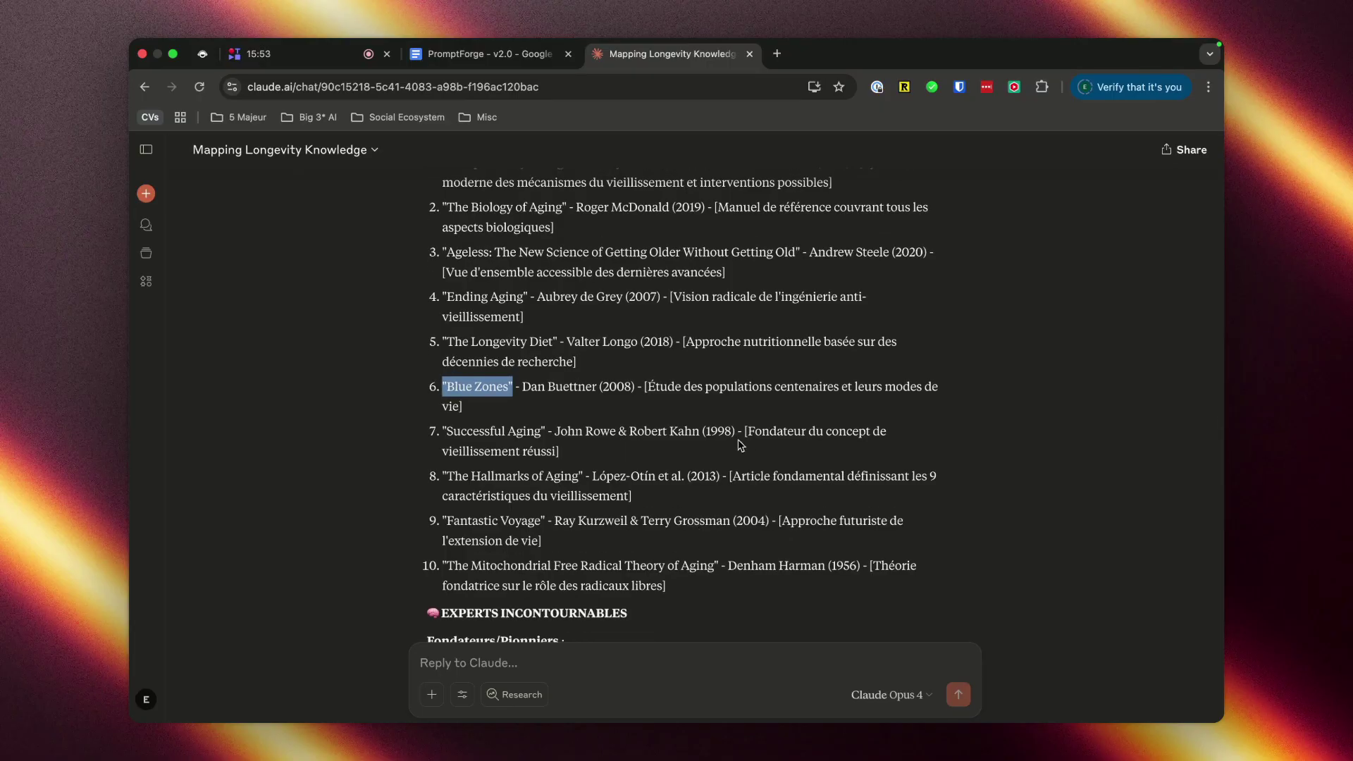
{"action": "left_click", "coordinate": [712, 432]}
{"action": "scroll", "coordinate": [800, 377], "scroll_direction": "up", "scroll_amount": 1}
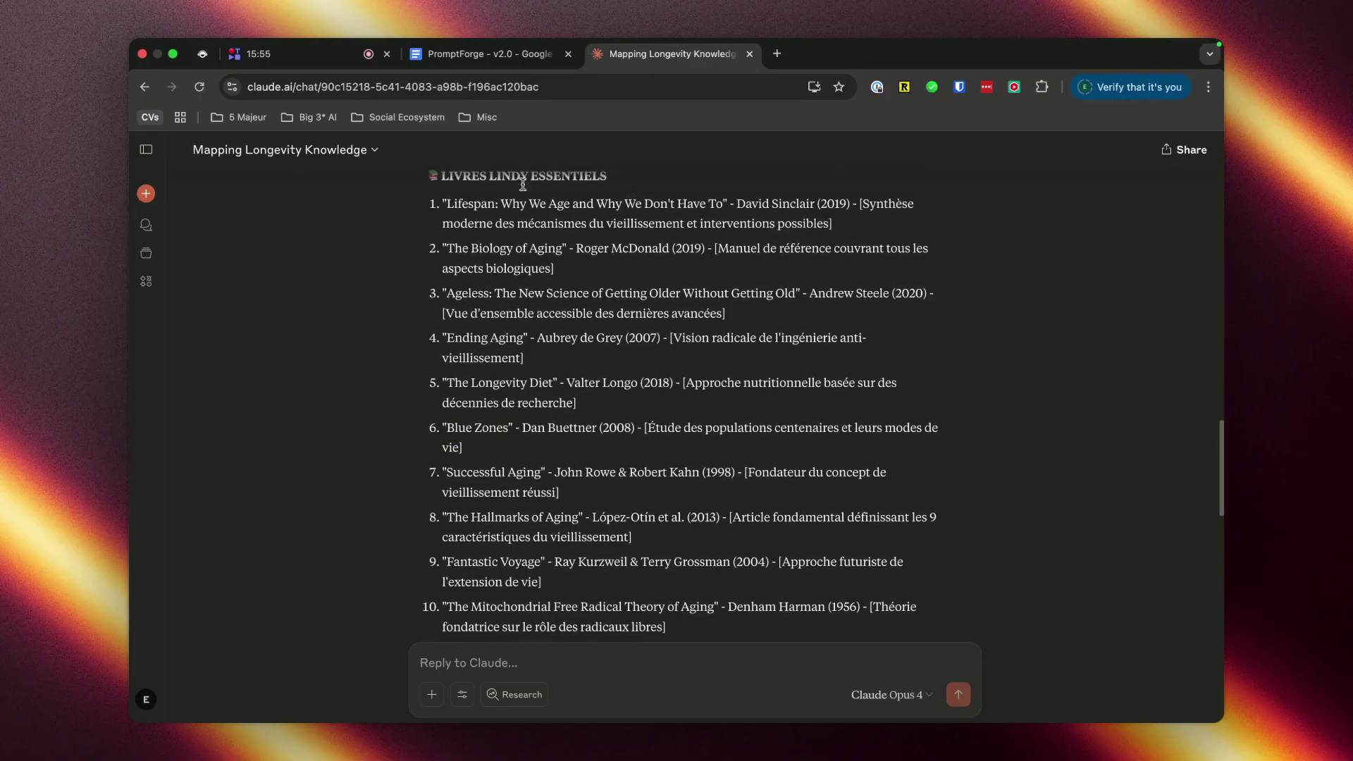
{"action": "left_click_drag", "start_coordinate": [443, 203], "coordinate": [873, 610]}
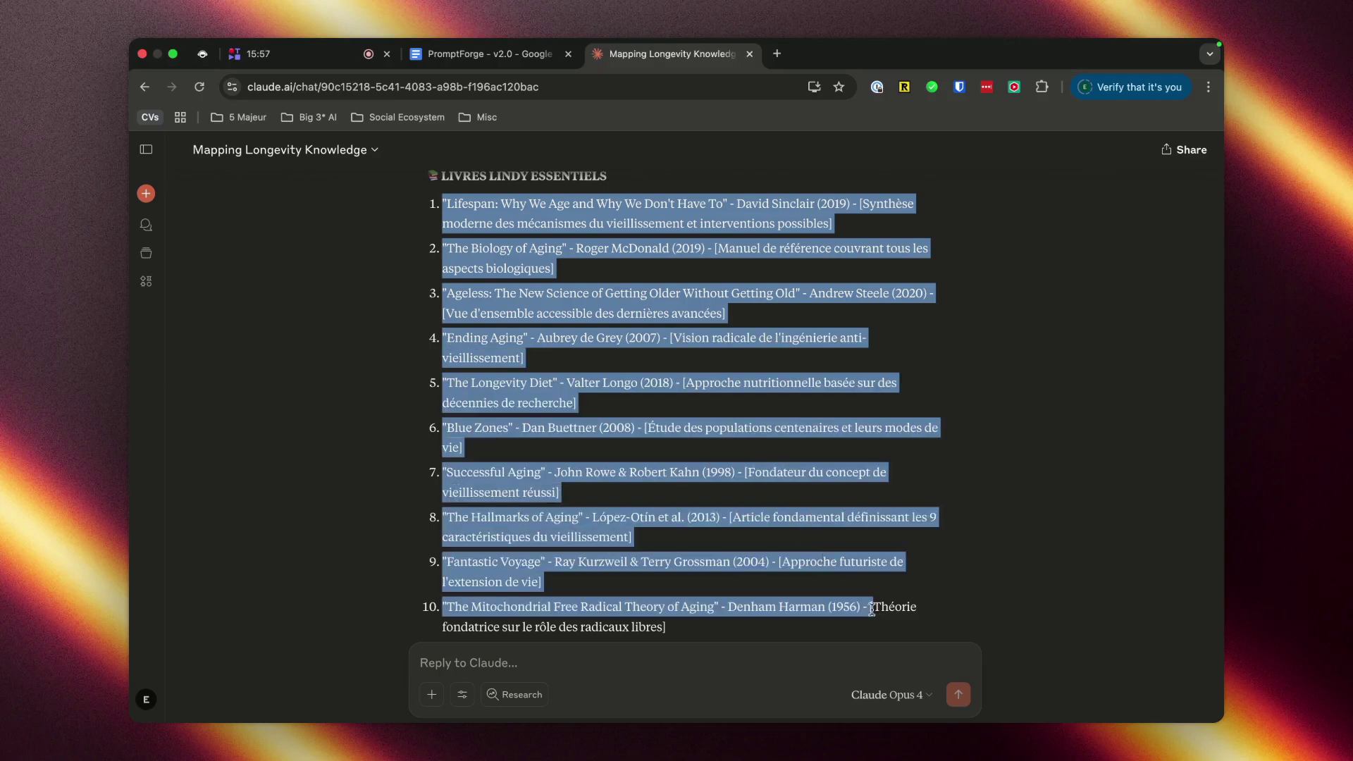
{"action": "scroll", "coordinate": [810, 514], "scroll_direction": "down", "scroll_amount": 3}
{"action": "left_click", "coordinate": [750, 423]}
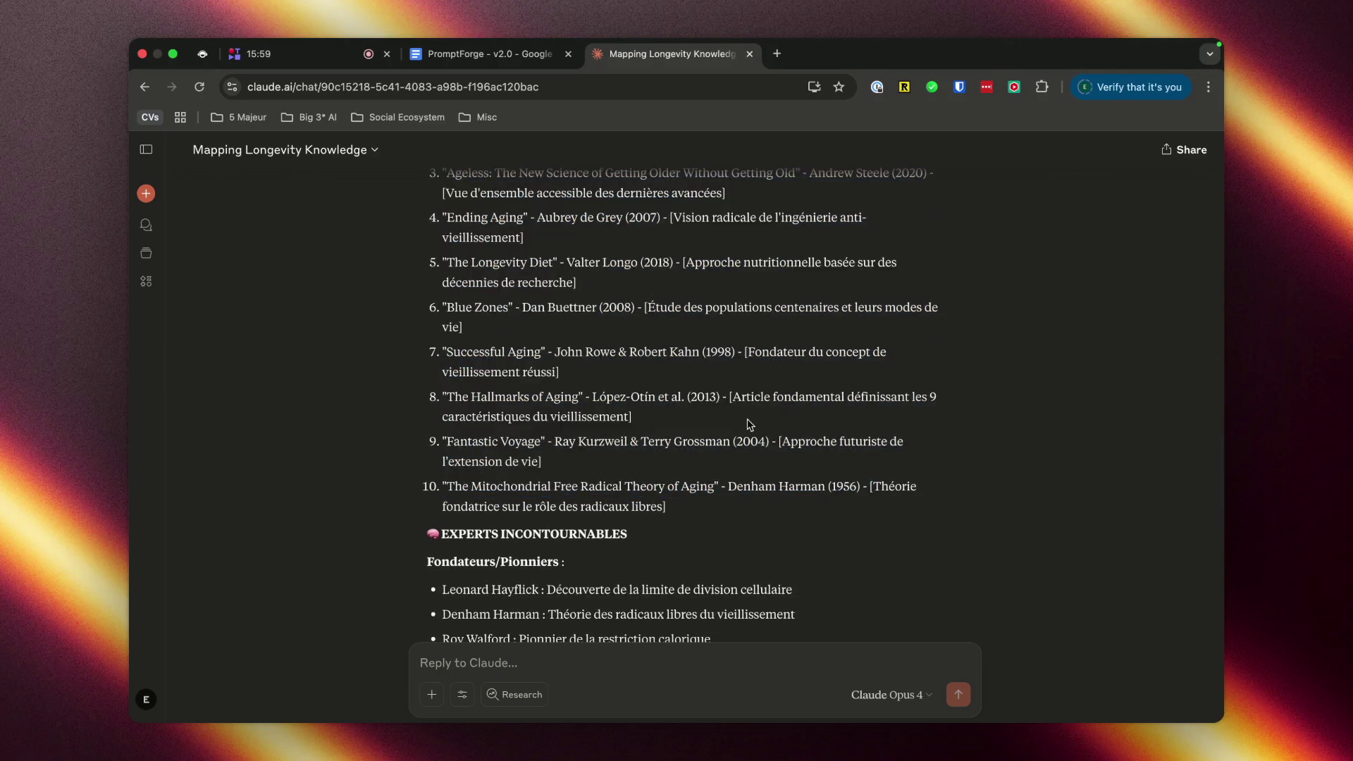
Step: Examine the Experts Incontournables on longevity, covering the Fondateurs/Pionniers and the Figures contemporaines majeures
{"action": "scroll", "coordinate": [753, 425], "scroll_direction": "down", "scroll_amount": 2}
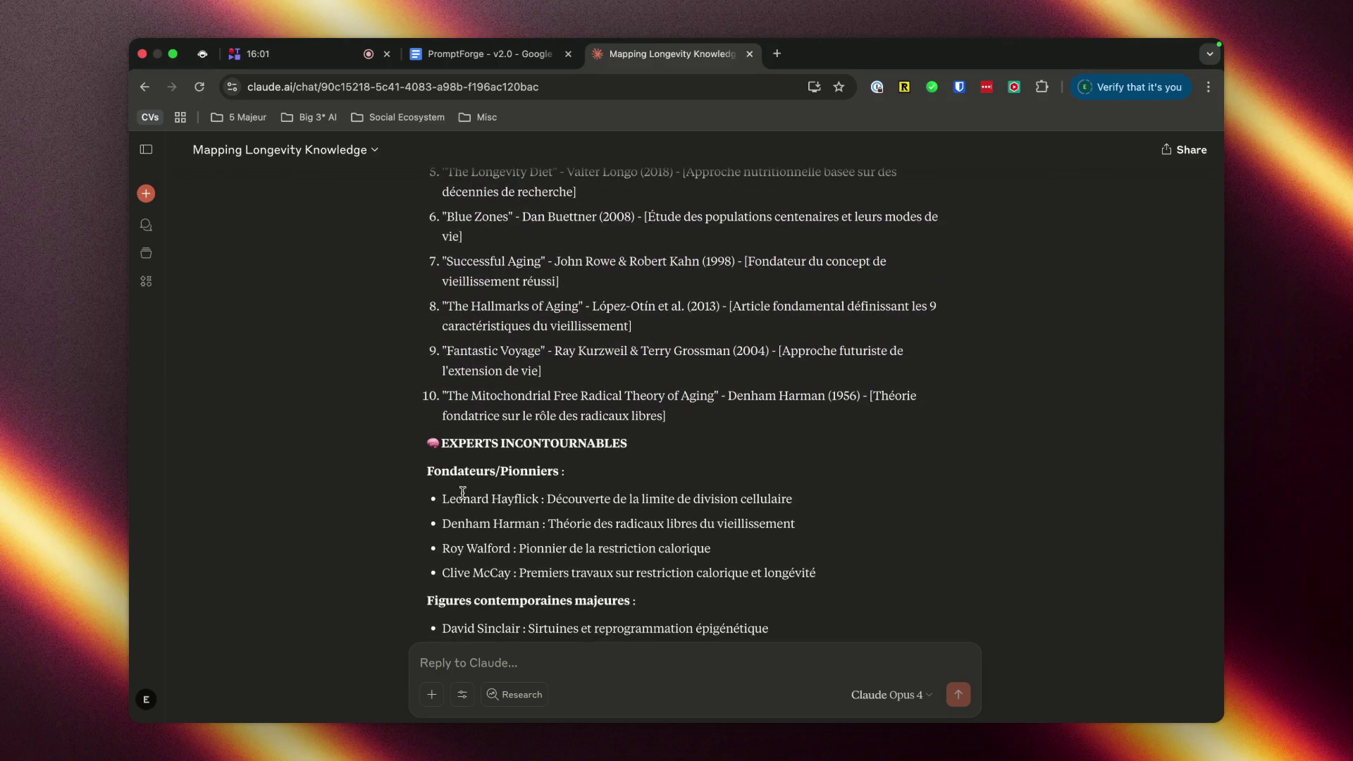
{"action": "left_click_drag", "start_coordinate": [462, 493], "coordinate": [670, 503]}
{"action": "left_click", "coordinate": [690, 504]}
{"action": "scroll", "coordinate": [683, 502], "scroll_direction": "down", "scroll_amount": 3}
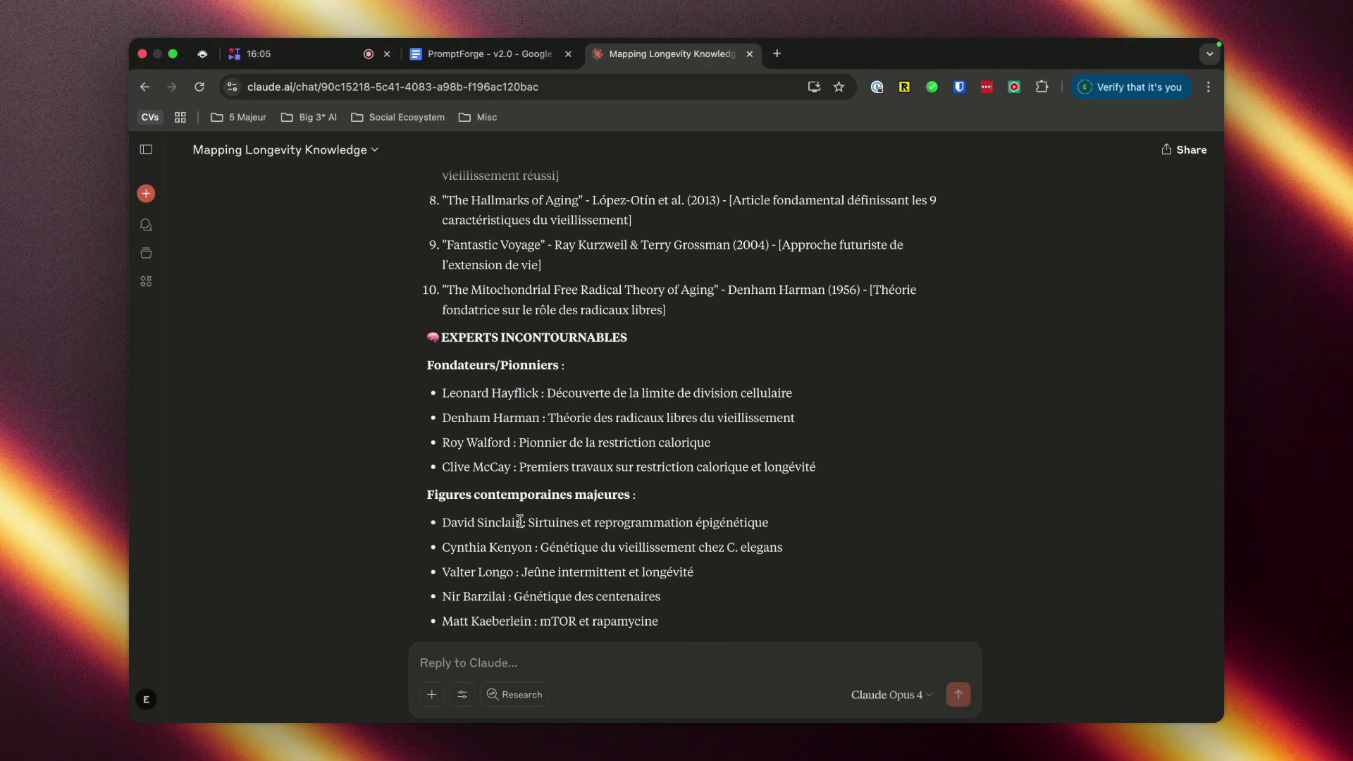
{"action": "left_click_drag", "start_coordinate": [520, 521], "coordinate": [448, 527]}
{"action": "left_click", "coordinate": [668, 520]}
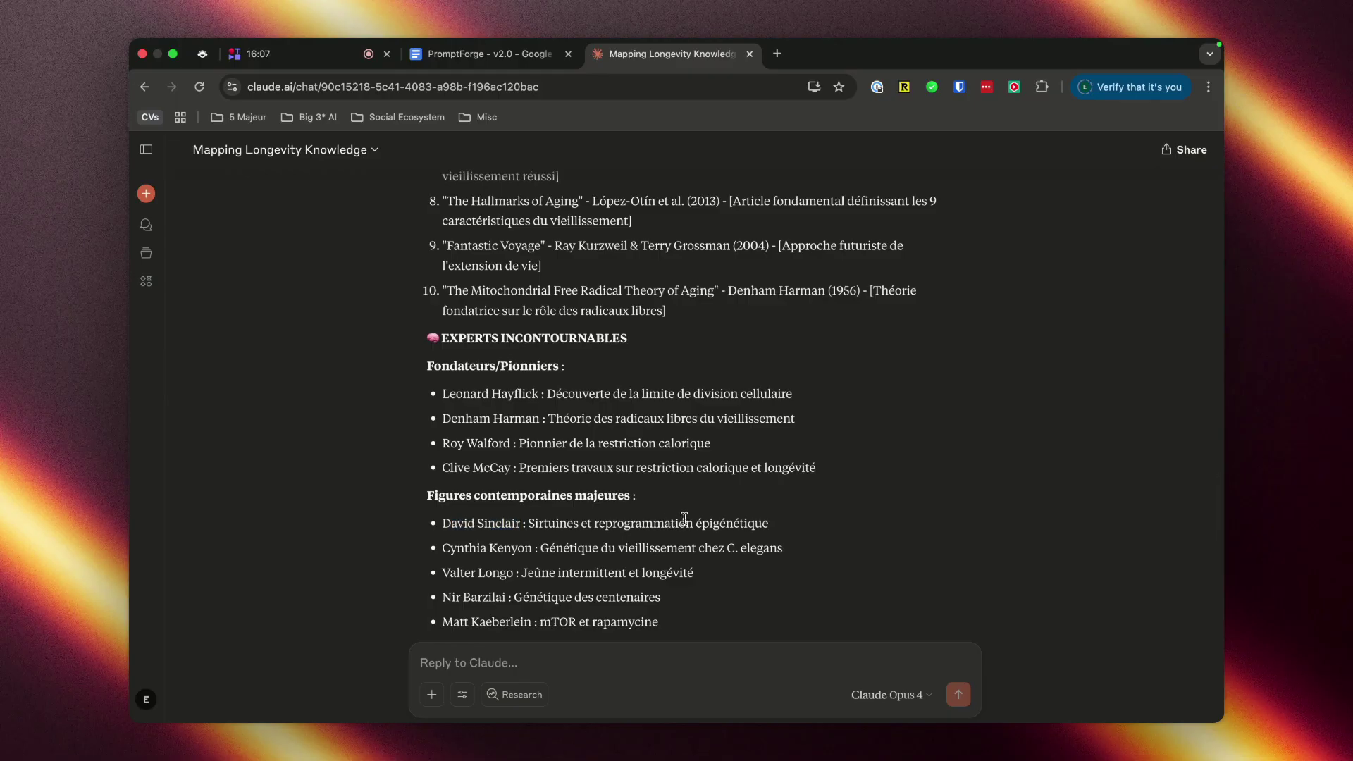
Step: Check the Praticiens de référence on longevity and search Google in a new tab for "peter attia outlive"
{"action": "scroll", "coordinate": [669, 519], "scroll_direction": "down", "scroll_amount": 3}
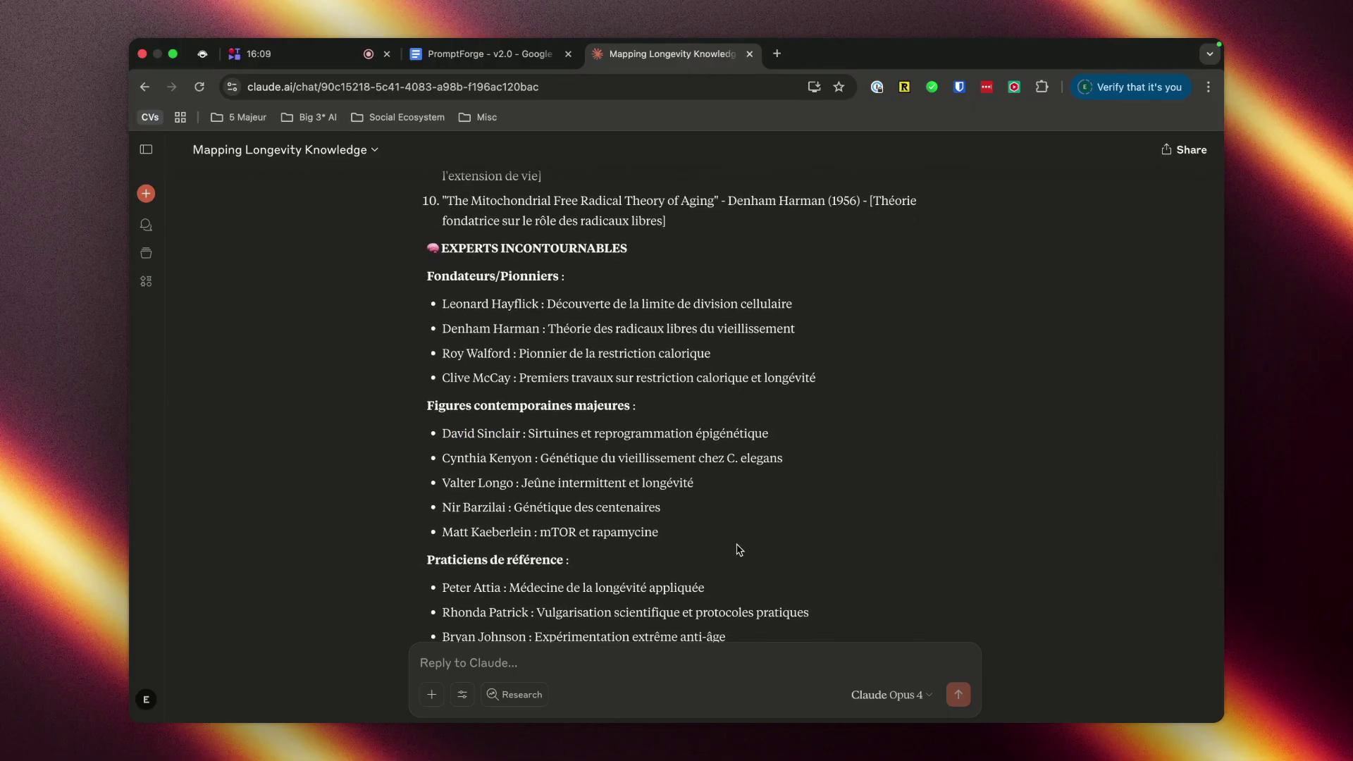
{"action": "scroll", "coordinate": [705, 536], "scroll_direction": "down", "scroll_amount": 2}
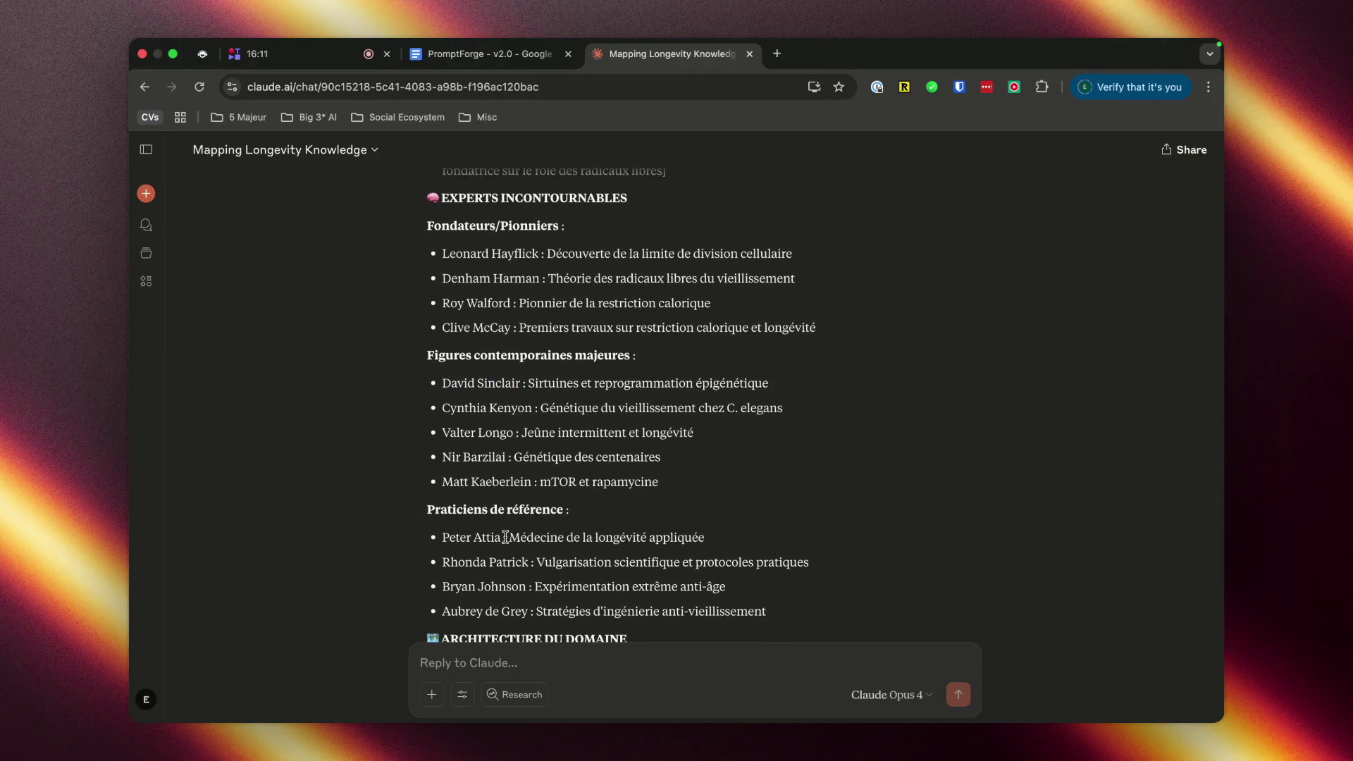
{"action": "left_click_drag", "start_coordinate": [503, 537], "coordinate": [442, 536]}
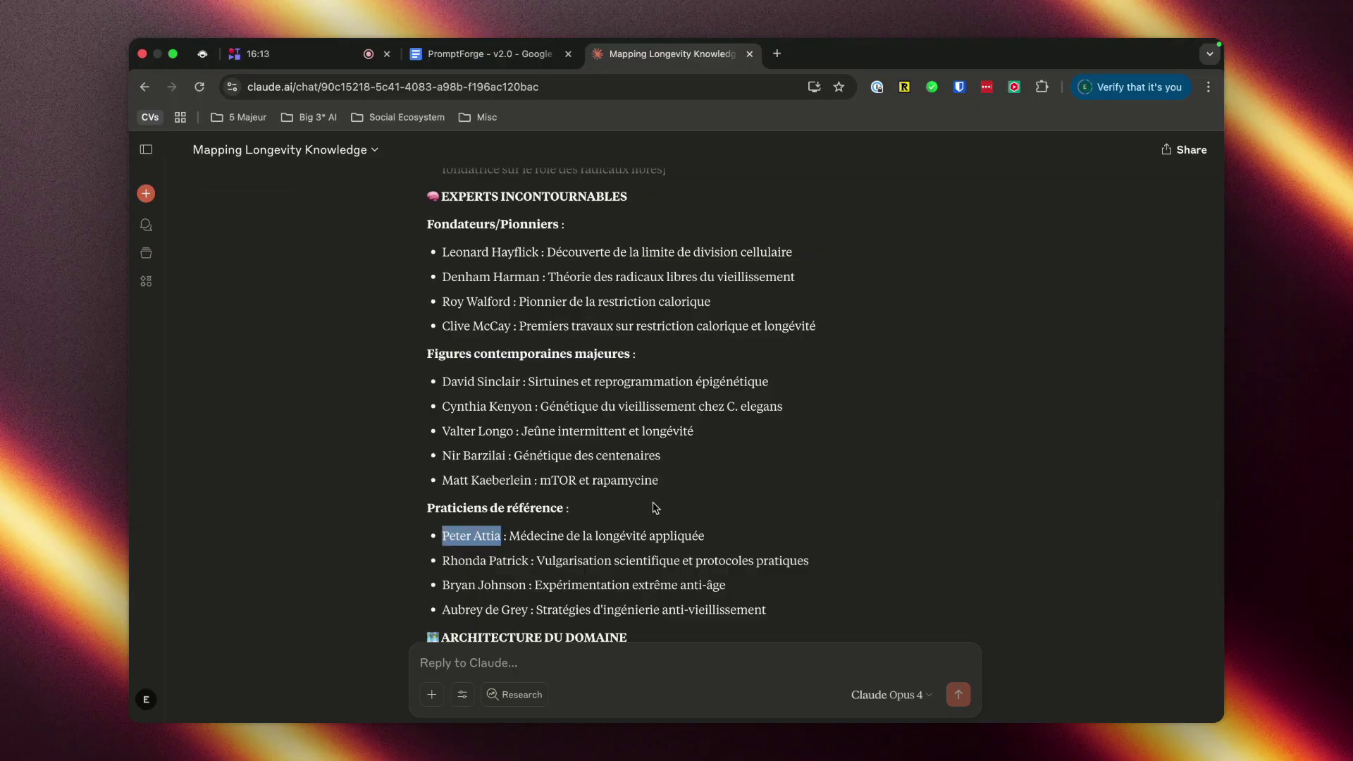
{"action": "key", "text": "super+t"}
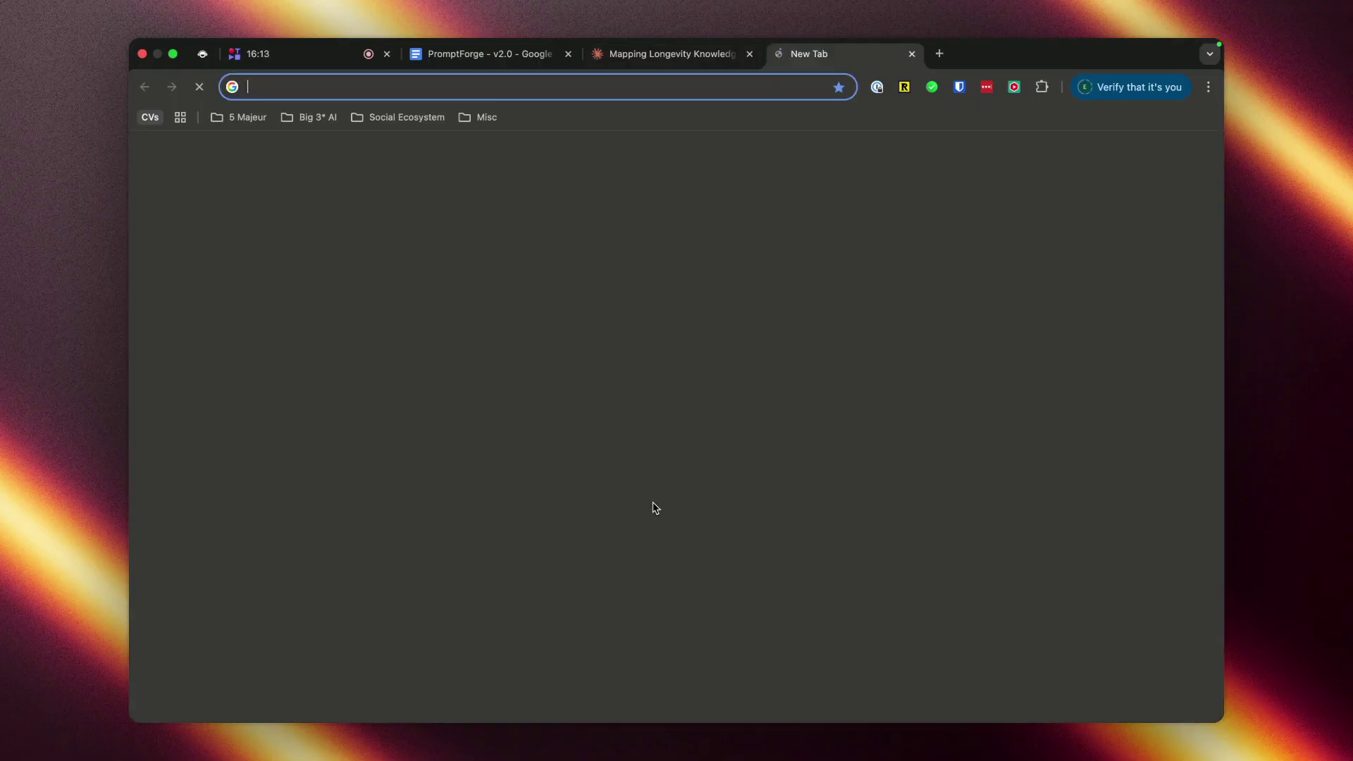
{"action": "type", "text": "peter attia outlive"}
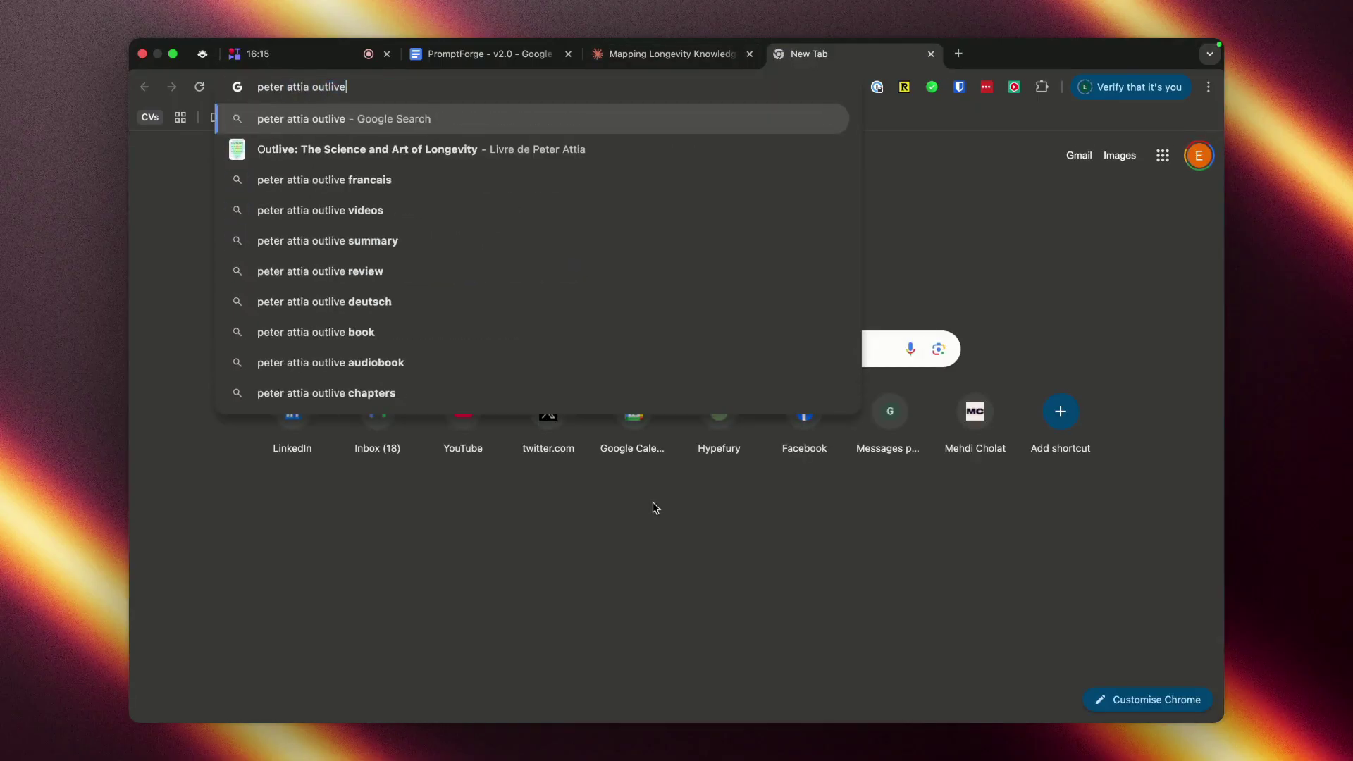
{"action": "key", "text": "Return"}
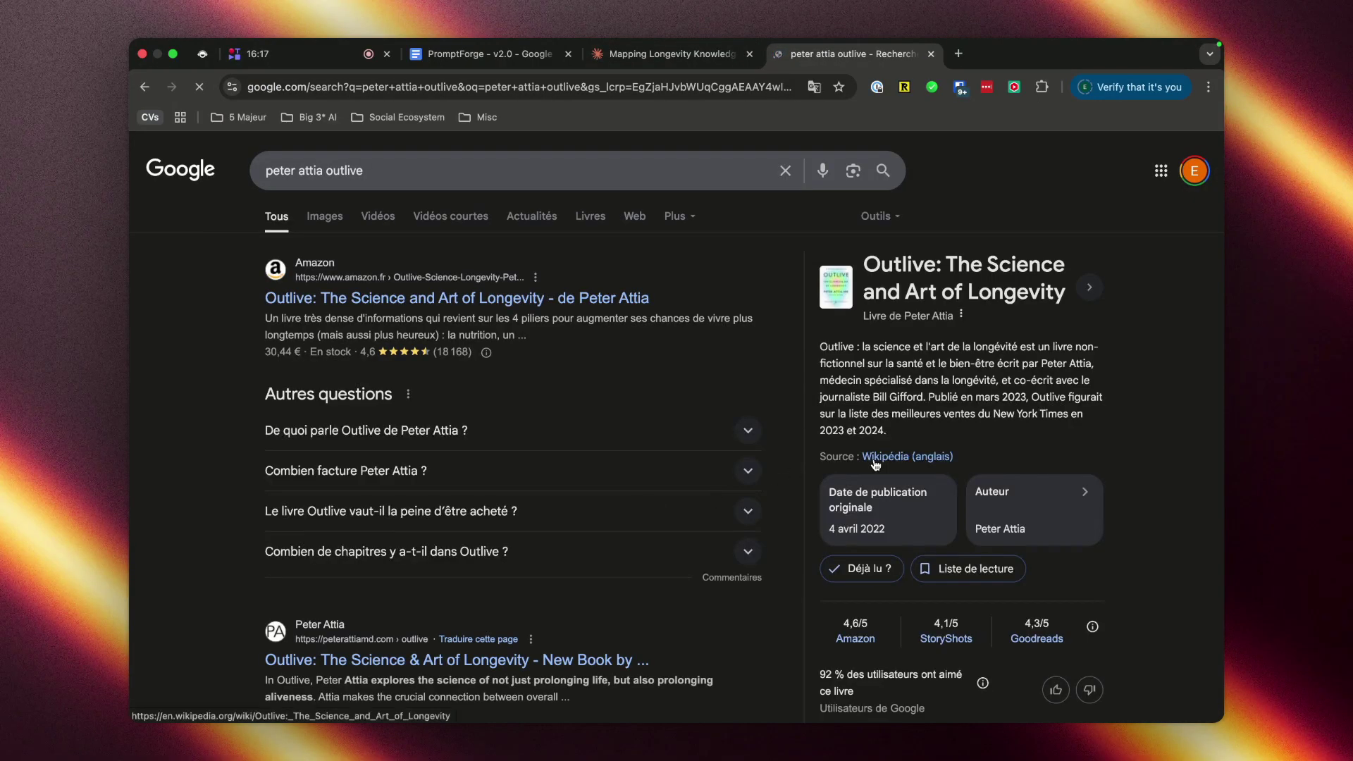
{"action": "left_click", "coordinate": [649, 63]}
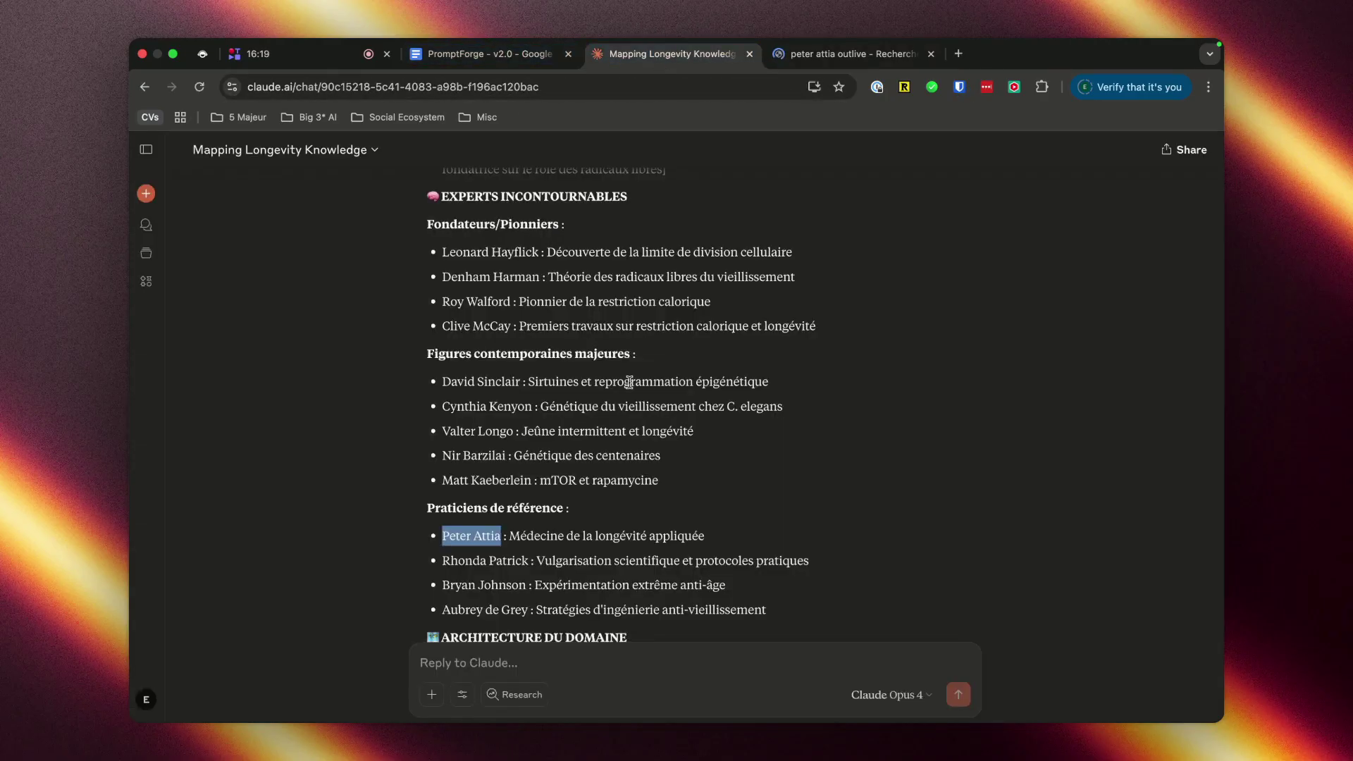
Step: Search Google in another new tab for "rhonda patrick" and look through the general and video results
{"action": "scroll", "coordinate": [634, 433], "scroll_direction": "down", "scroll_amount": 1}
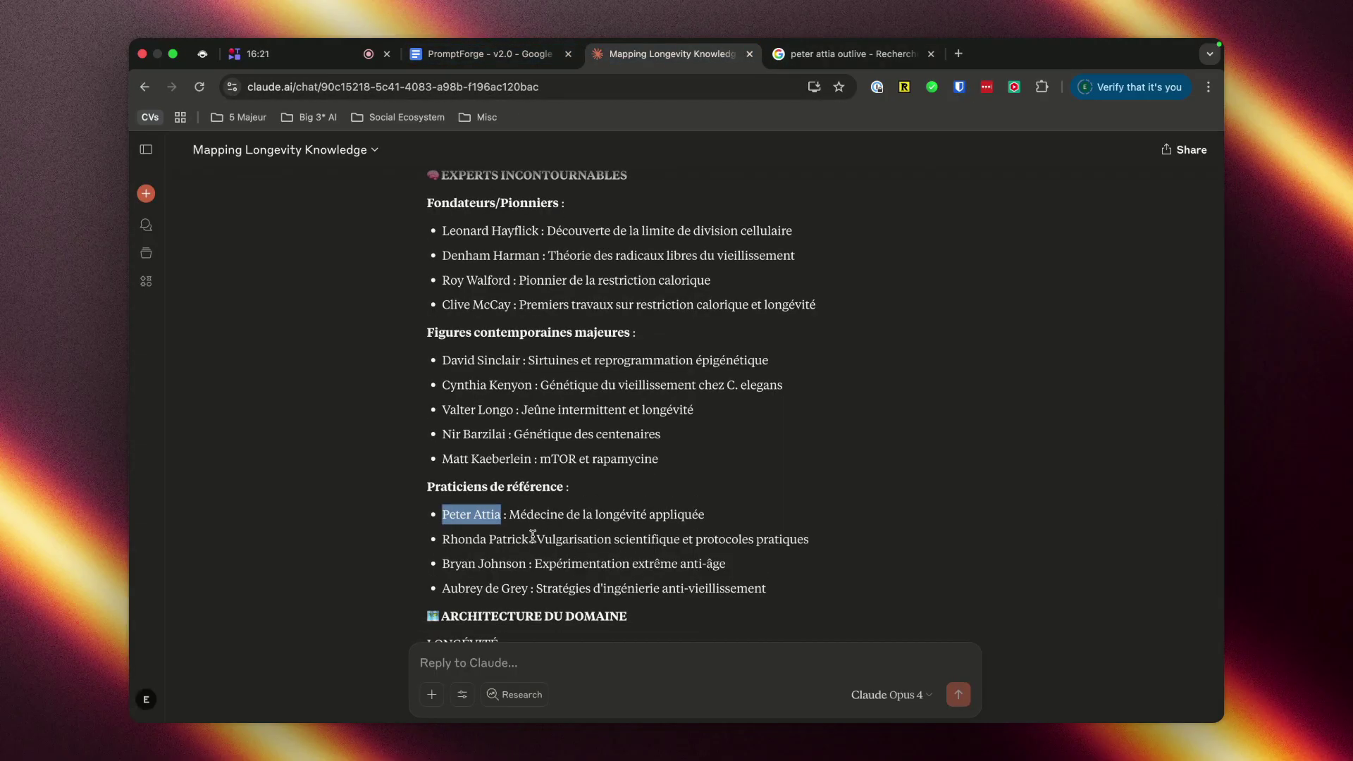
{"action": "left_click", "coordinate": [958, 54]}
{"action": "type", "text": "rh"}
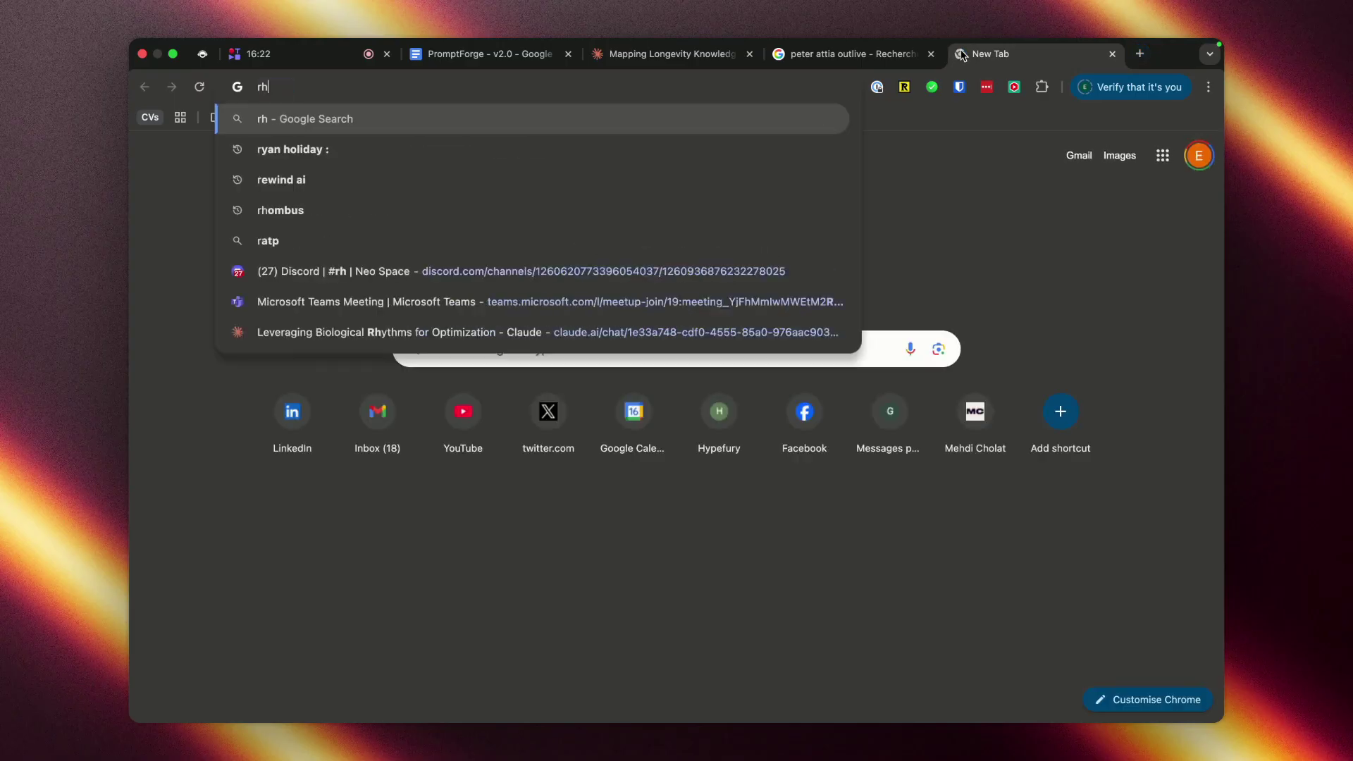
{"action": "type", "text": "onda patrick"}
{"action": "key", "text": "Return"}
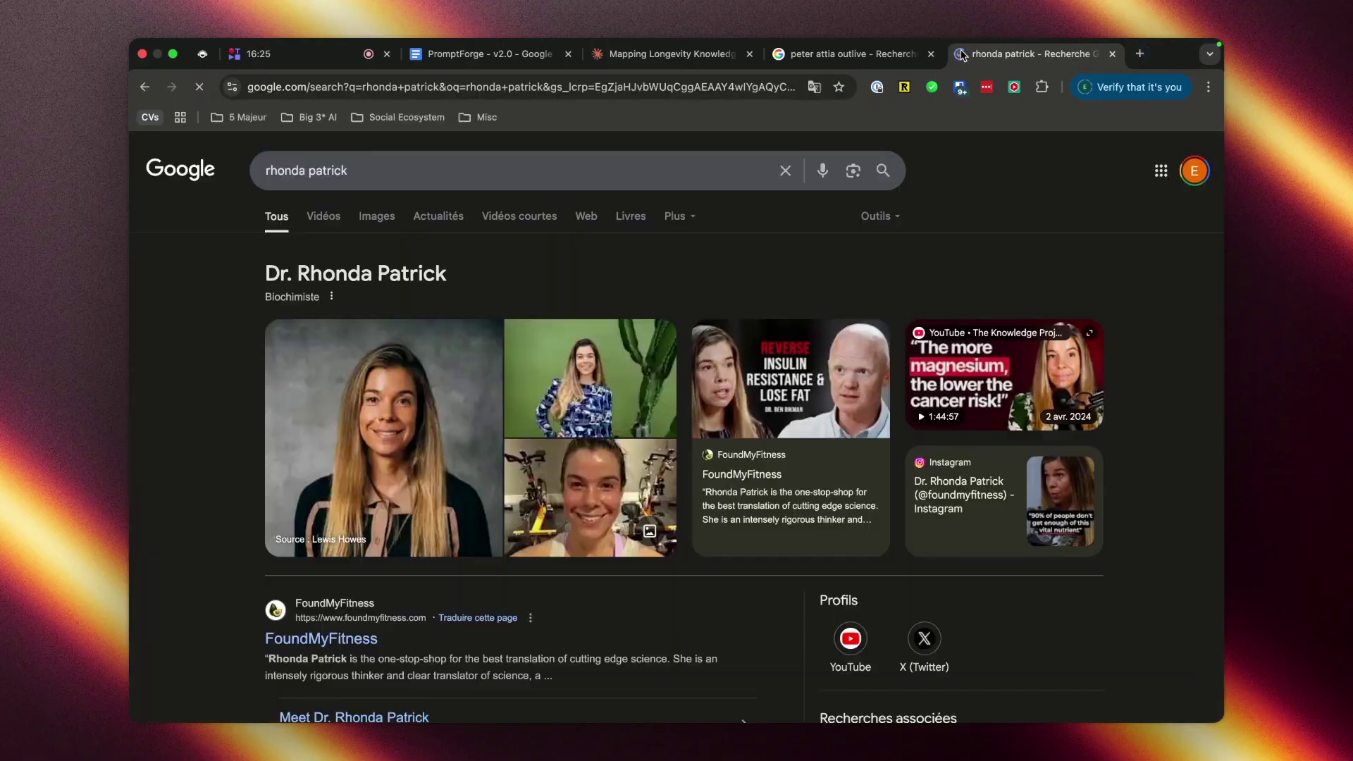
{"action": "scroll", "coordinate": [301, 291], "scroll_direction": "down", "scroll_amount": 5}
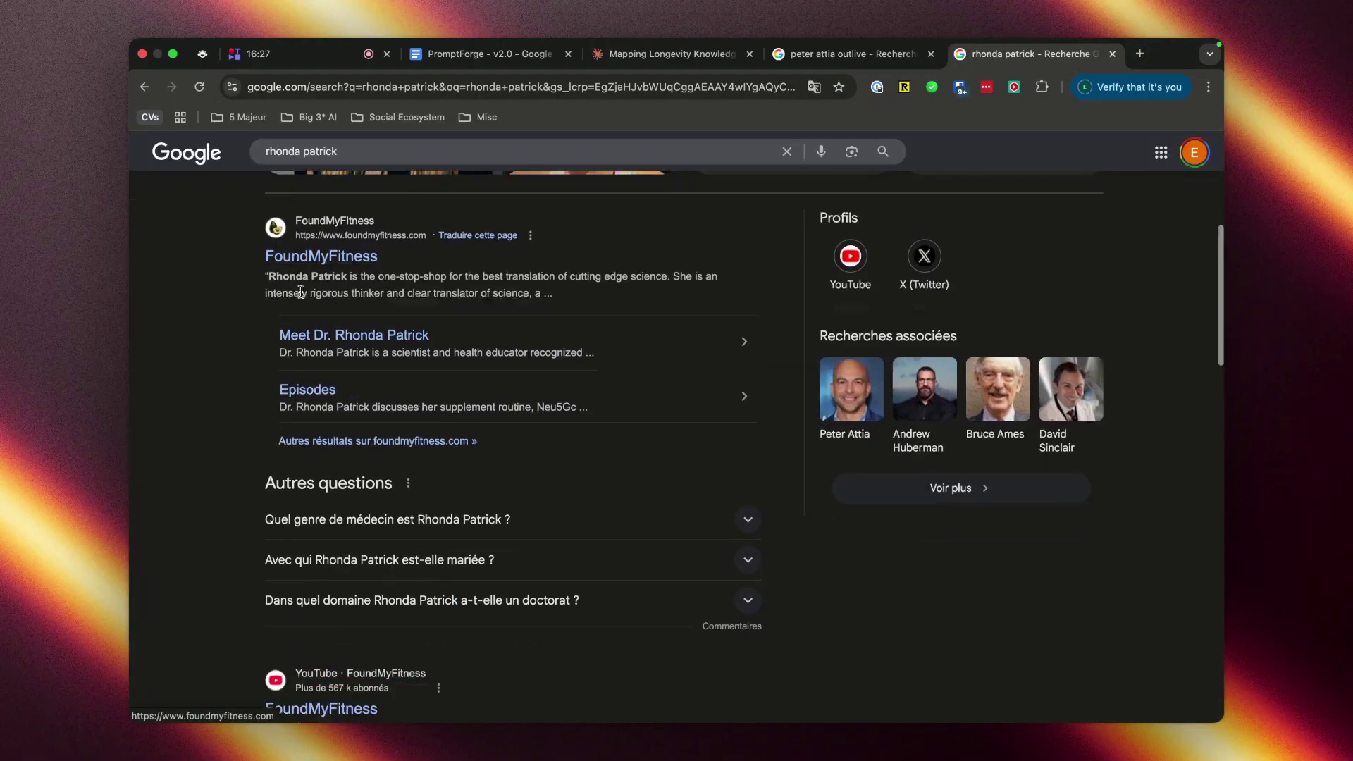
{"action": "scroll", "coordinate": [301, 292], "scroll_direction": "up", "scroll_amount": 5}
{"action": "left_click", "coordinate": [322, 215]}
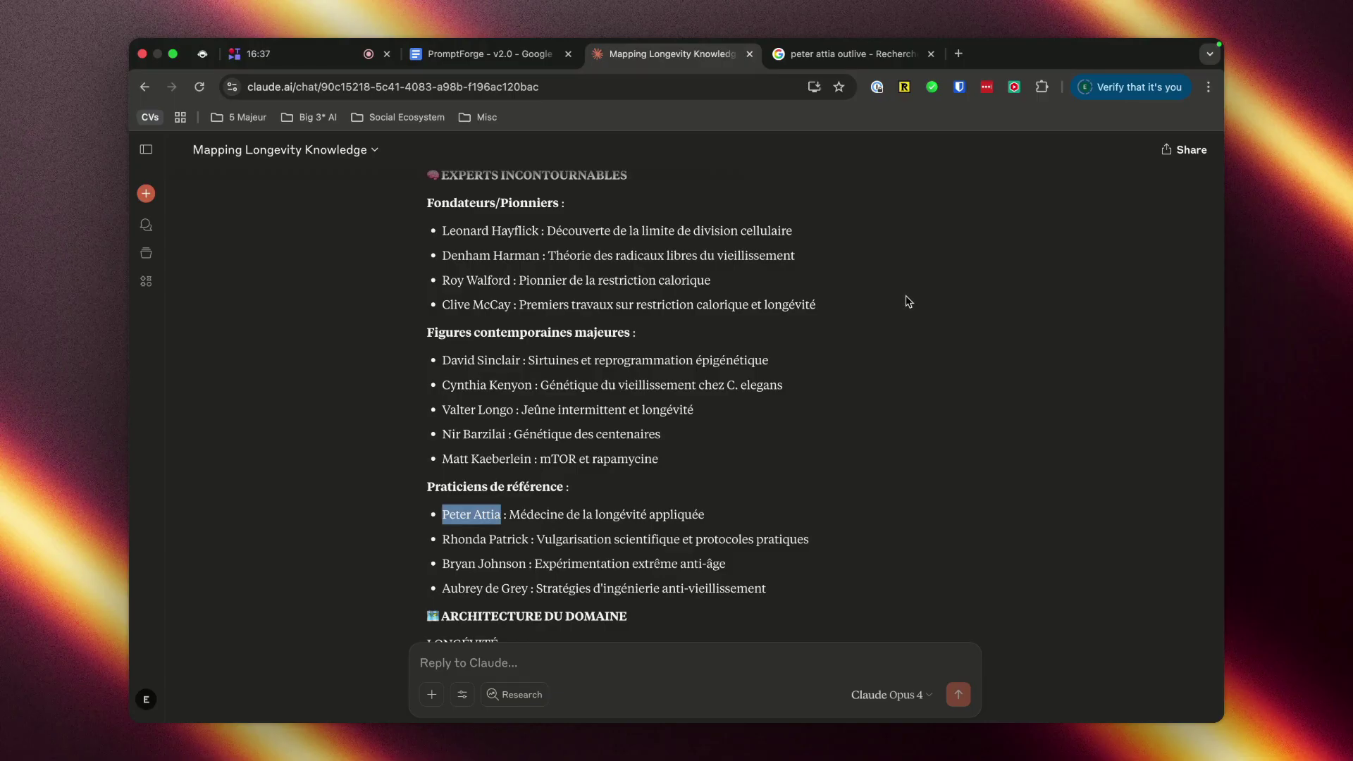
Step: Review the remaining Praticiens de référence in the longevity map, down to Aubrey de Grey
{"action": "scroll", "coordinate": [775, 409], "scroll_direction": "down", "scroll_amount": 2}
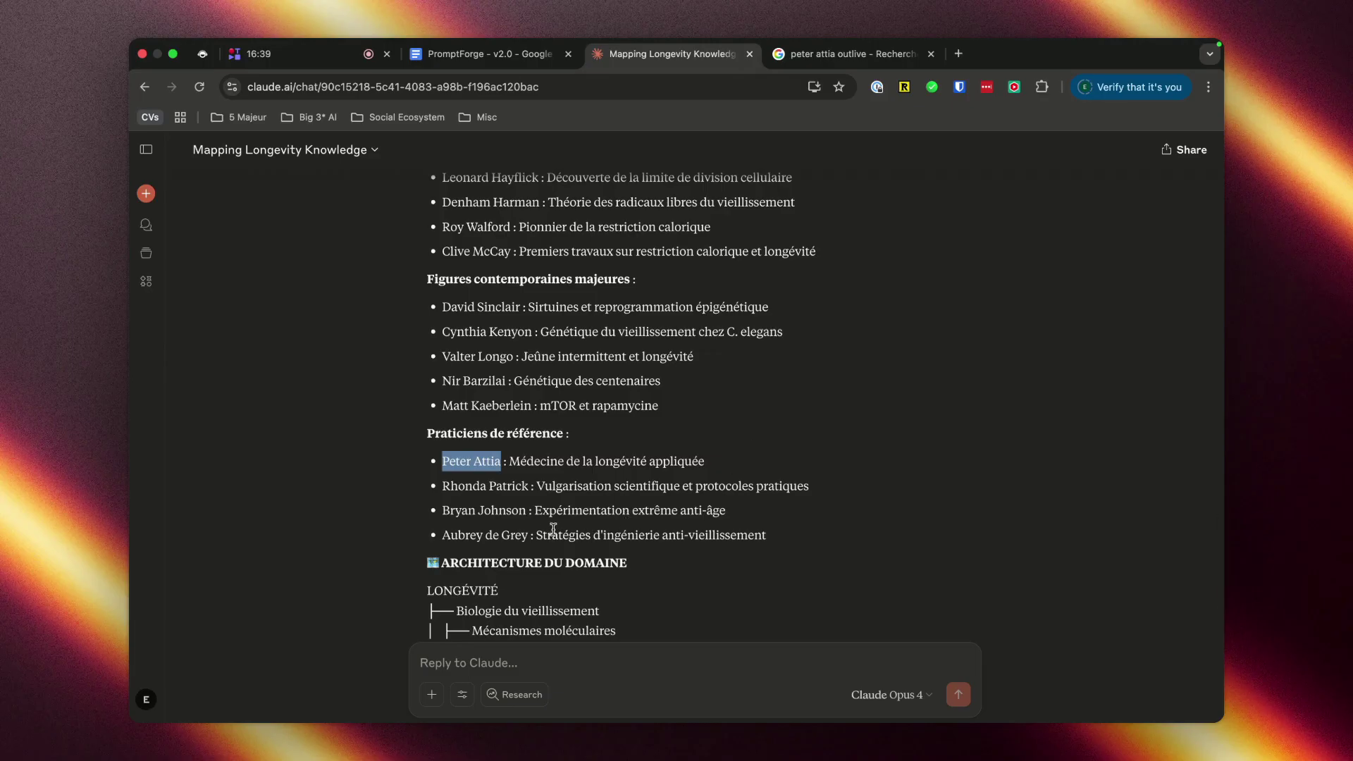
{"action": "left_click_drag", "start_coordinate": [527, 547], "coordinate": [443, 537]}
{"action": "left_click", "coordinate": [635, 525]}
Step: Examine the Architecture du domaine of longevity, covering Biologie du vieillissement, Interventions anti-âge, and Épidémiologie et démographie with its Zones bleues
{"action": "scroll", "coordinate": [649, 521], "scroll_direction": "down", "scroll_amount": 5}
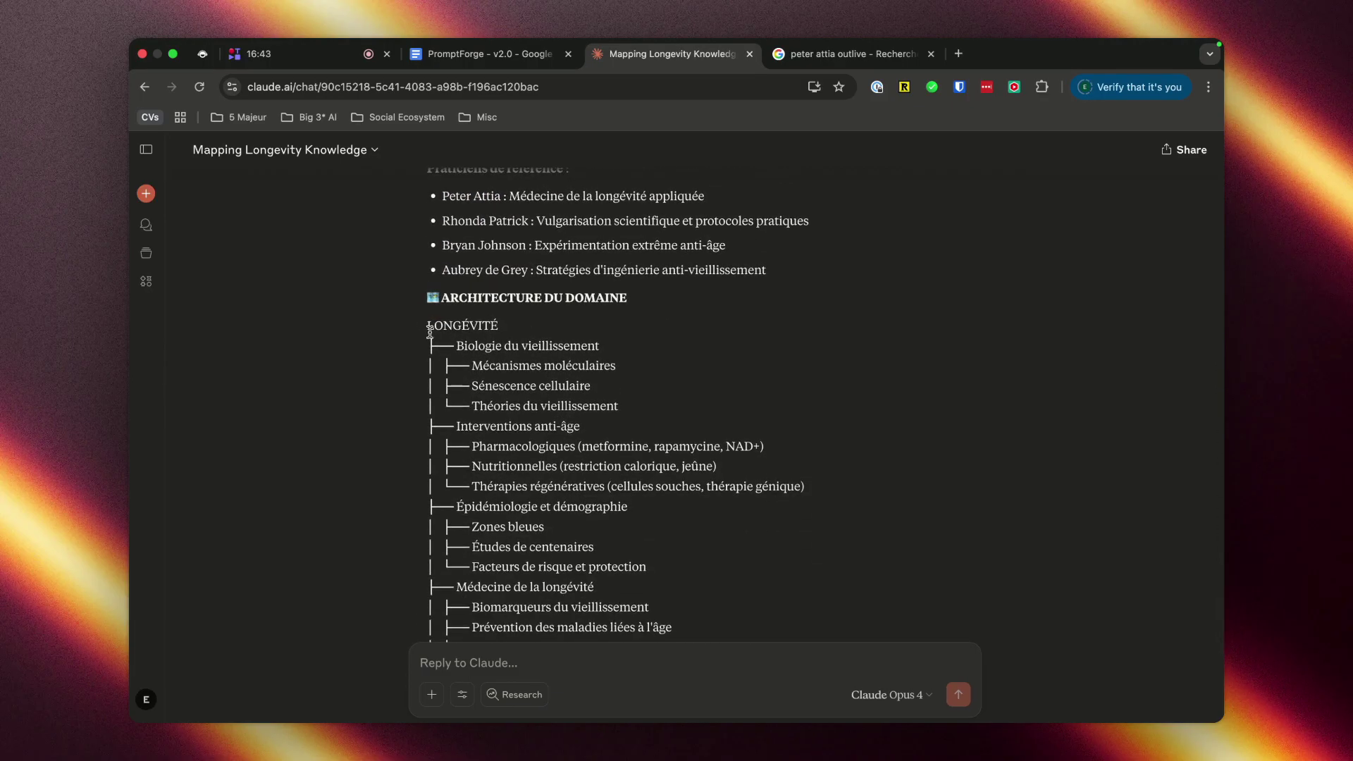
{"action": "mouse_move", "coordinate": [445, 426]}
{"action": "left_mouse_down"}
{"action": "mouse_move", "coordinate": [613, 437]}
{"action": "mouse_move", "coordinate": [457, 428]}
{"action": "left_mouse_up"}
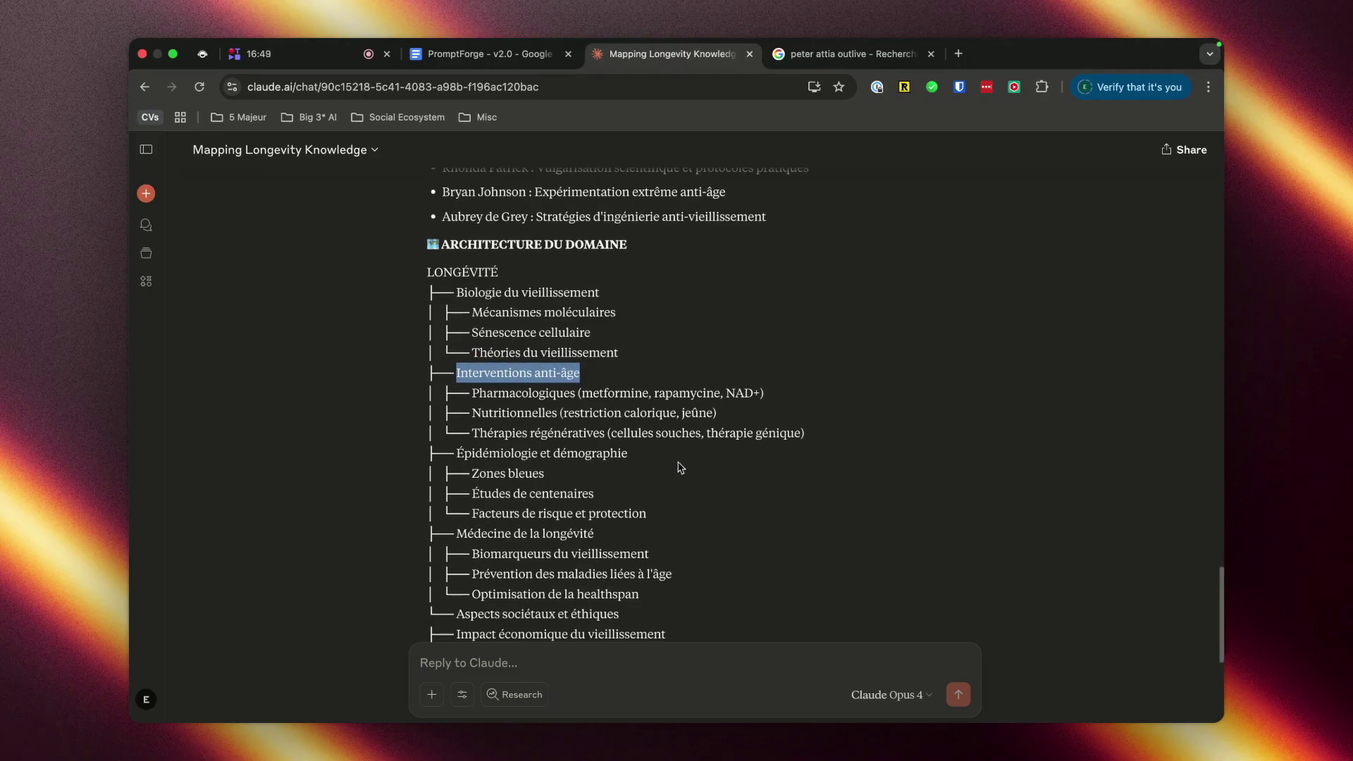
{"action": "left_click_drag", "start_coordinate": [635, 456], "coordinate": [465, 455]}
{"action": "scroll", "coordinate": [663, 507], "scroll_direction": "down", "scroll_amount": 2}
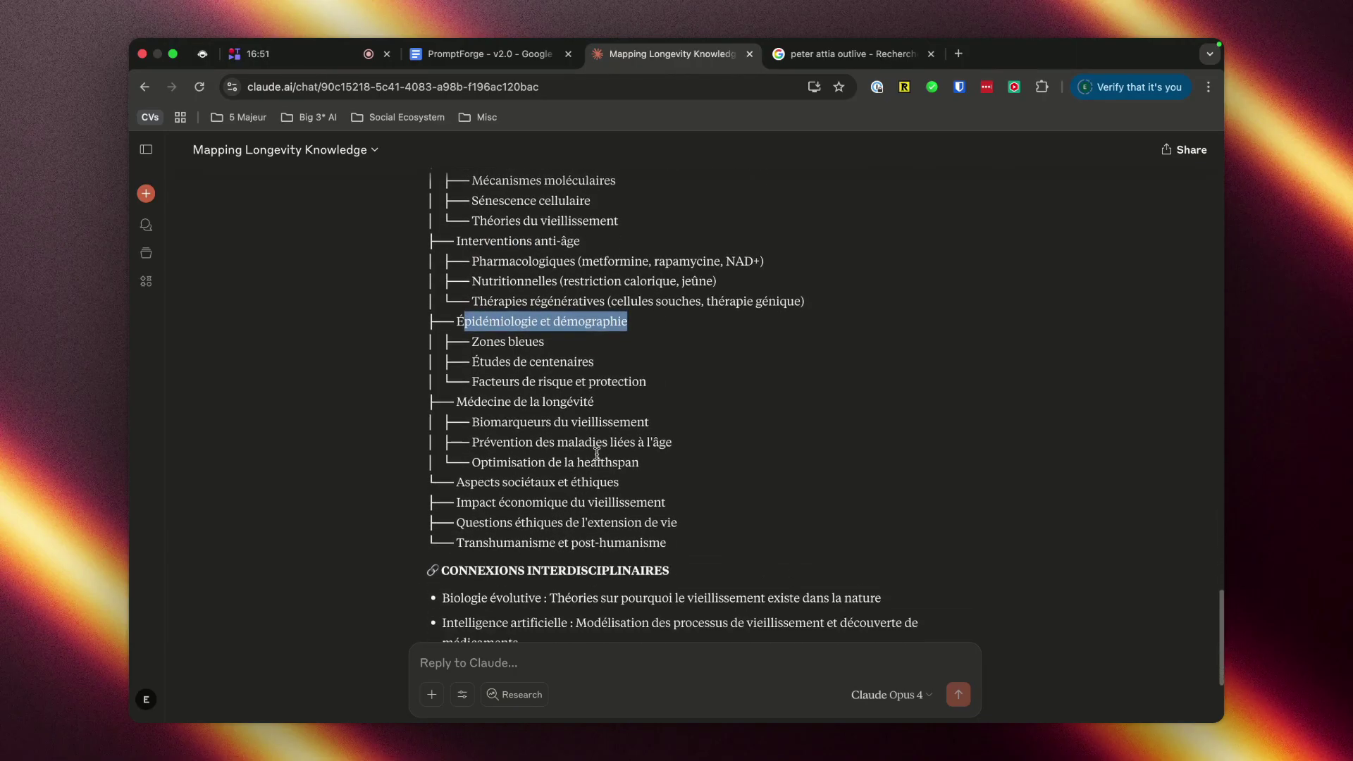
{"action": "double_click", "coordinate": [538, 332]}
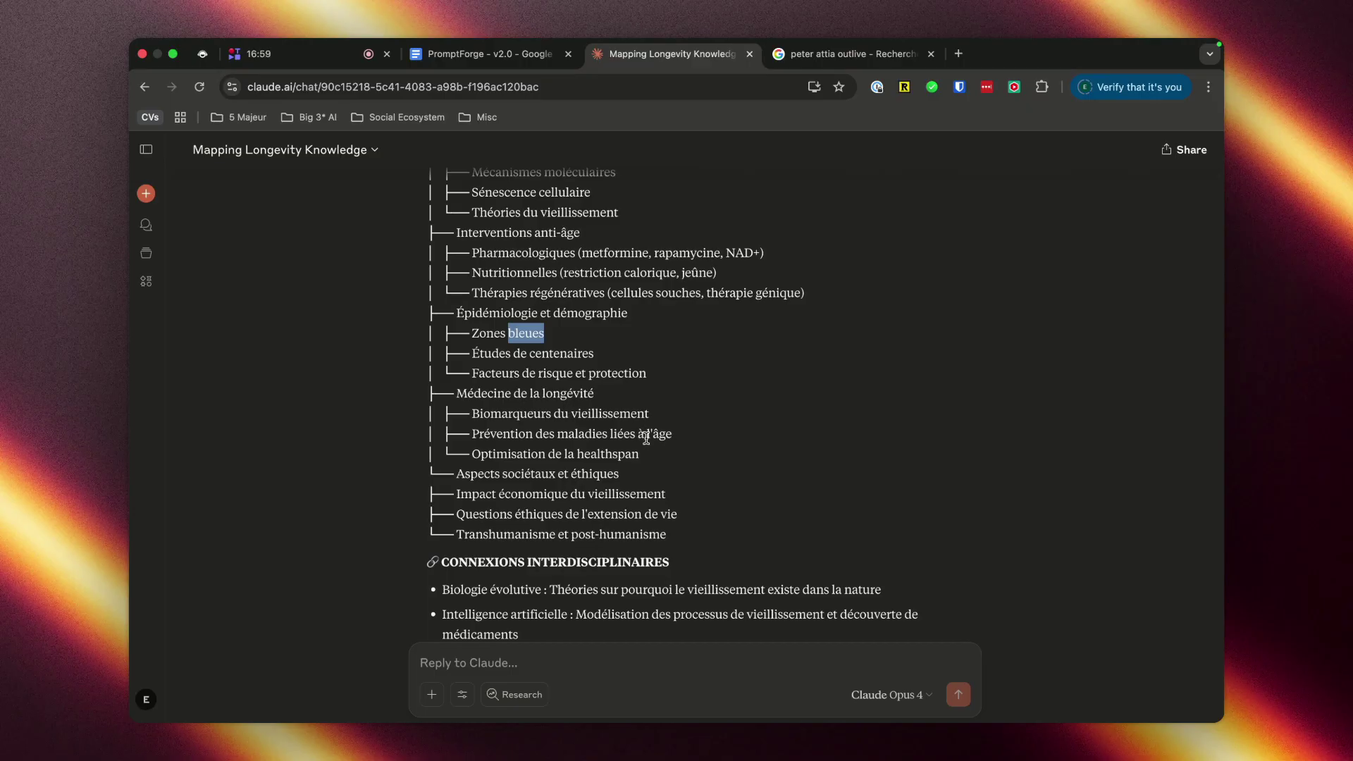
Step: Review the Médecine de la longévité, Aspects sociétaux et éthiques and Transhumanisme et post-humanisme entries, down to the Connexions interdisciplinaires
{"action": "left_click_drag", "start_coordinate": [601, 398], "coordinate": [455, 397]}
{"action": "left_click", "coordinate": [663, 480]}
{"action": "left_click_drag", "start_coordinate": [618, 477], "coordinate": [461, 474]}
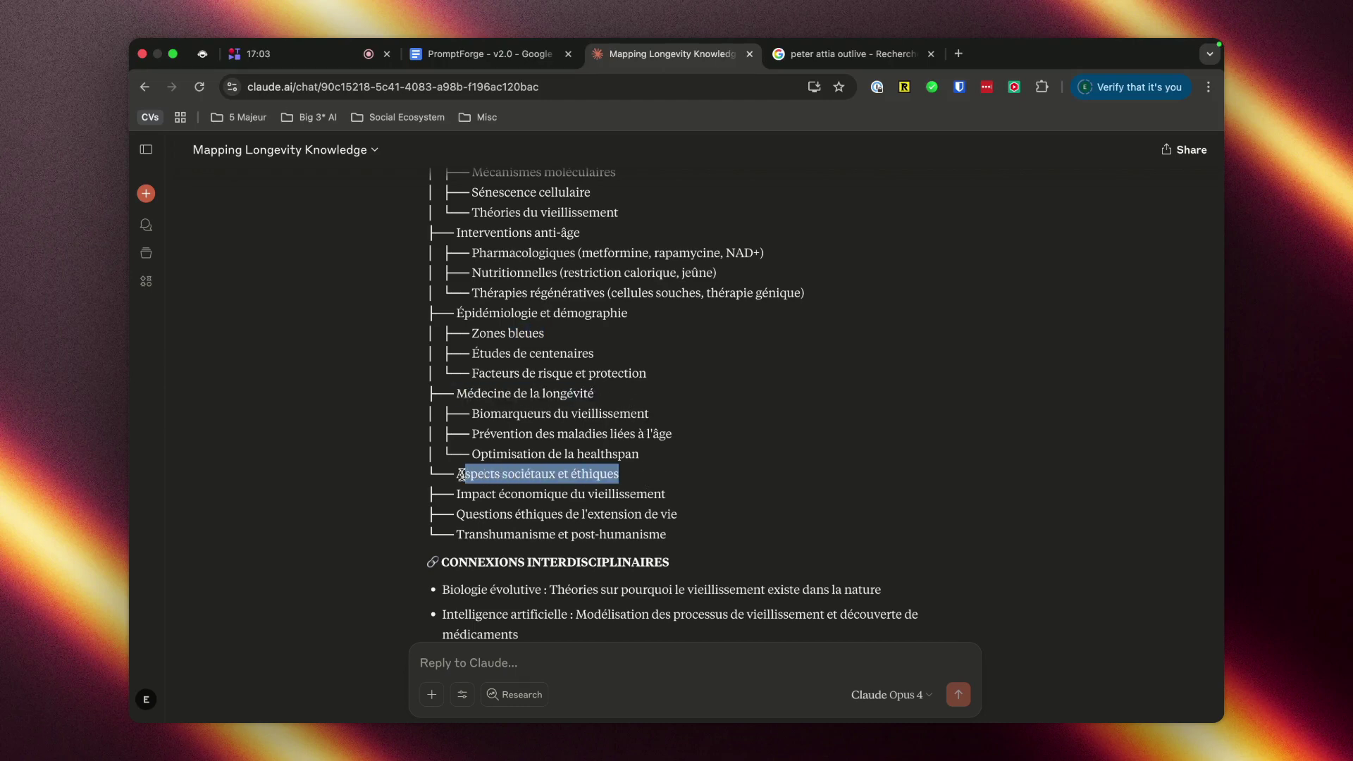
{"action": "left_click_drag", "start_coordinate": [667, 535], "coordinate": [444, 532]}
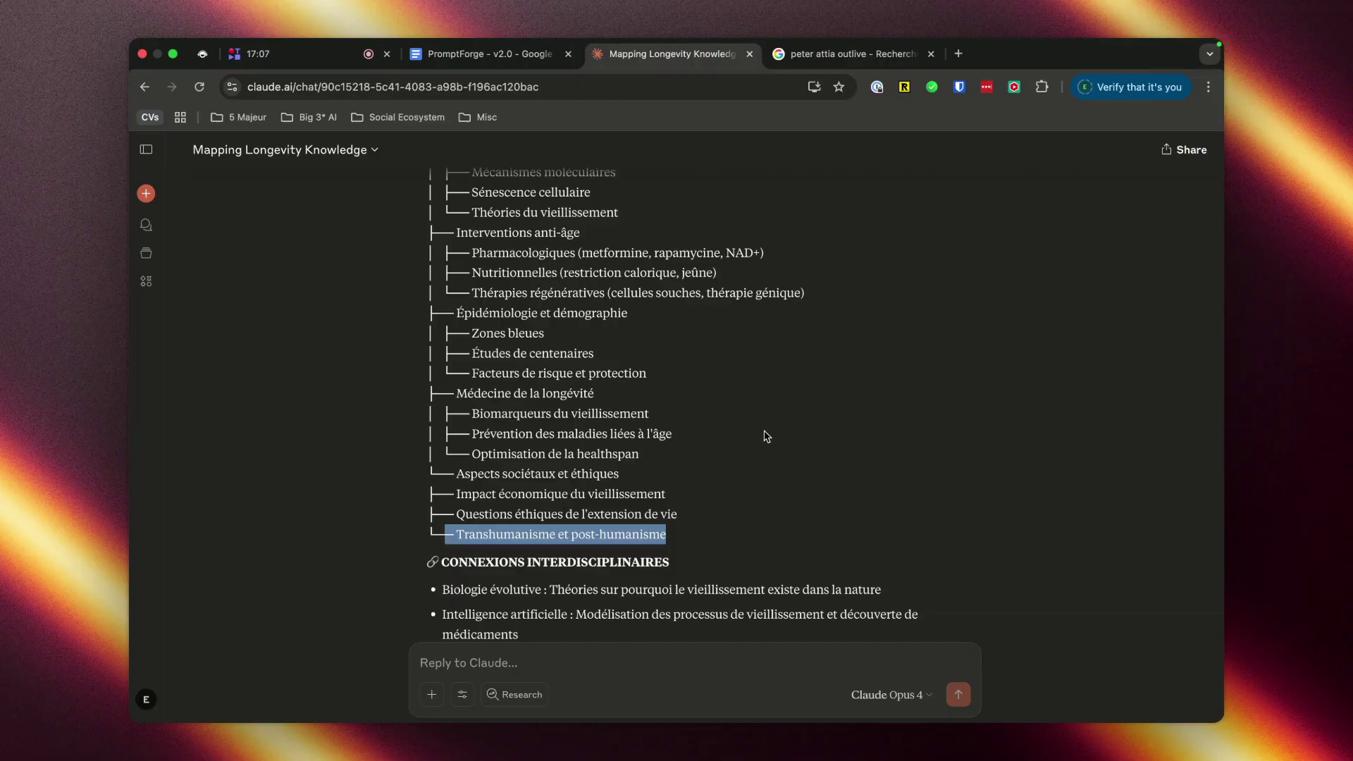
{"action": "scroll", "coordinate": [775, 436], "scroll_direction": "up", "scroll_amount": 5}
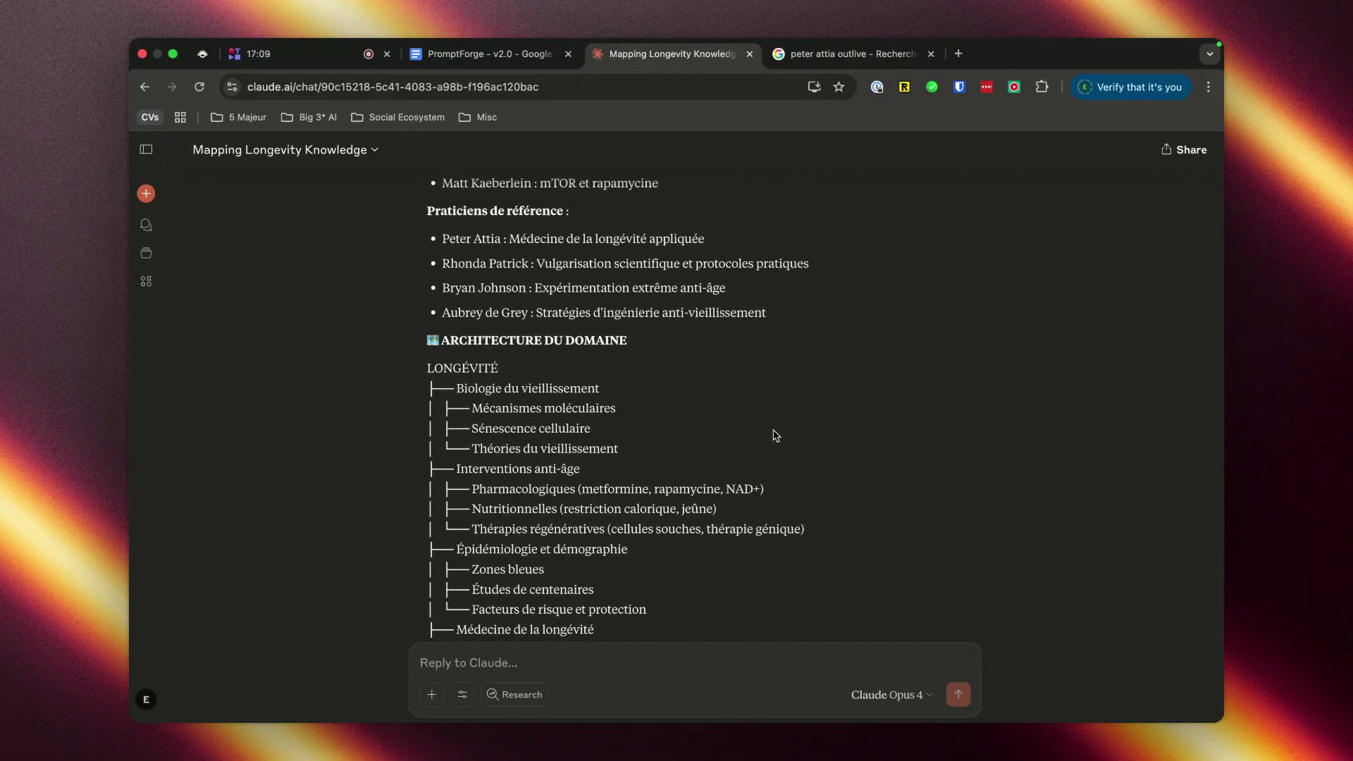
{"action": "scroll", "coordinate": [775, 435], "scroll_direction": "down", "scroll_amount": 4}
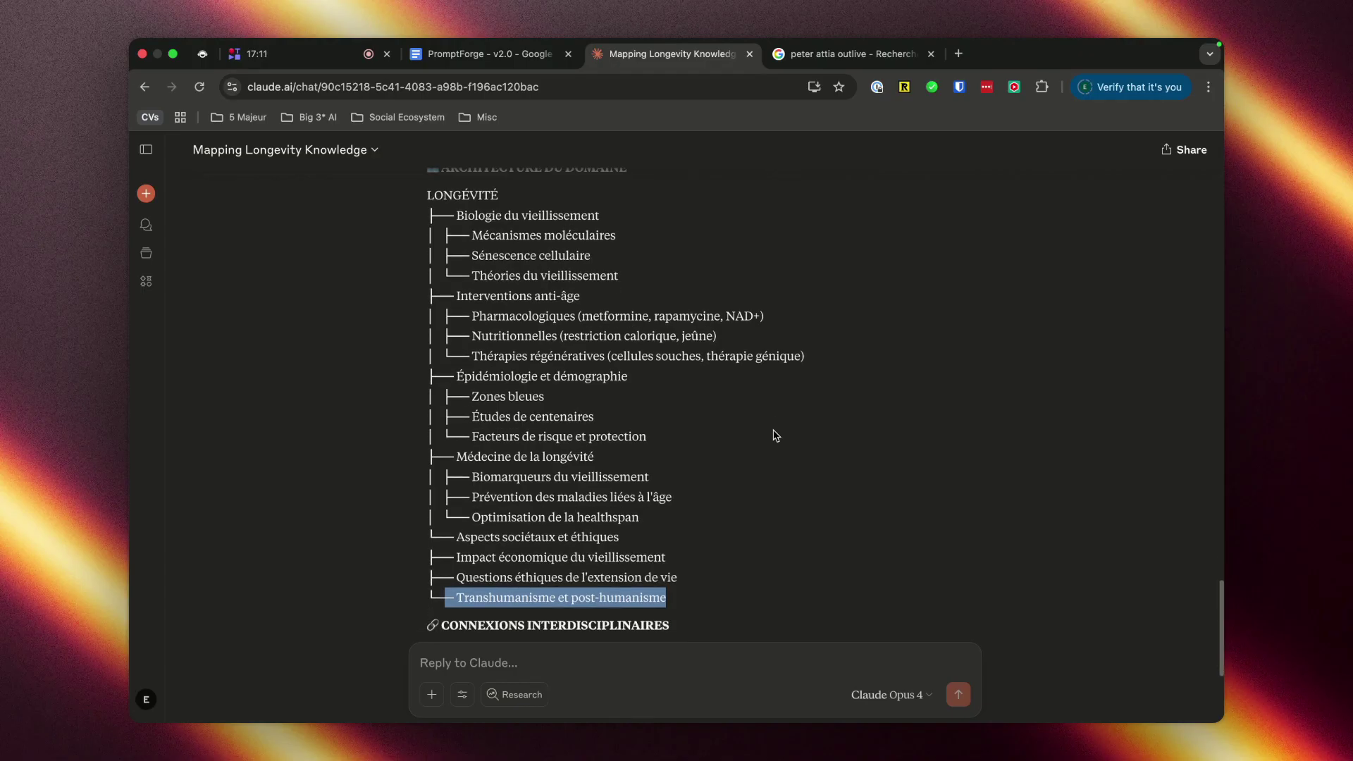
{"action": "left_click", "coordinate": [776, 436]}
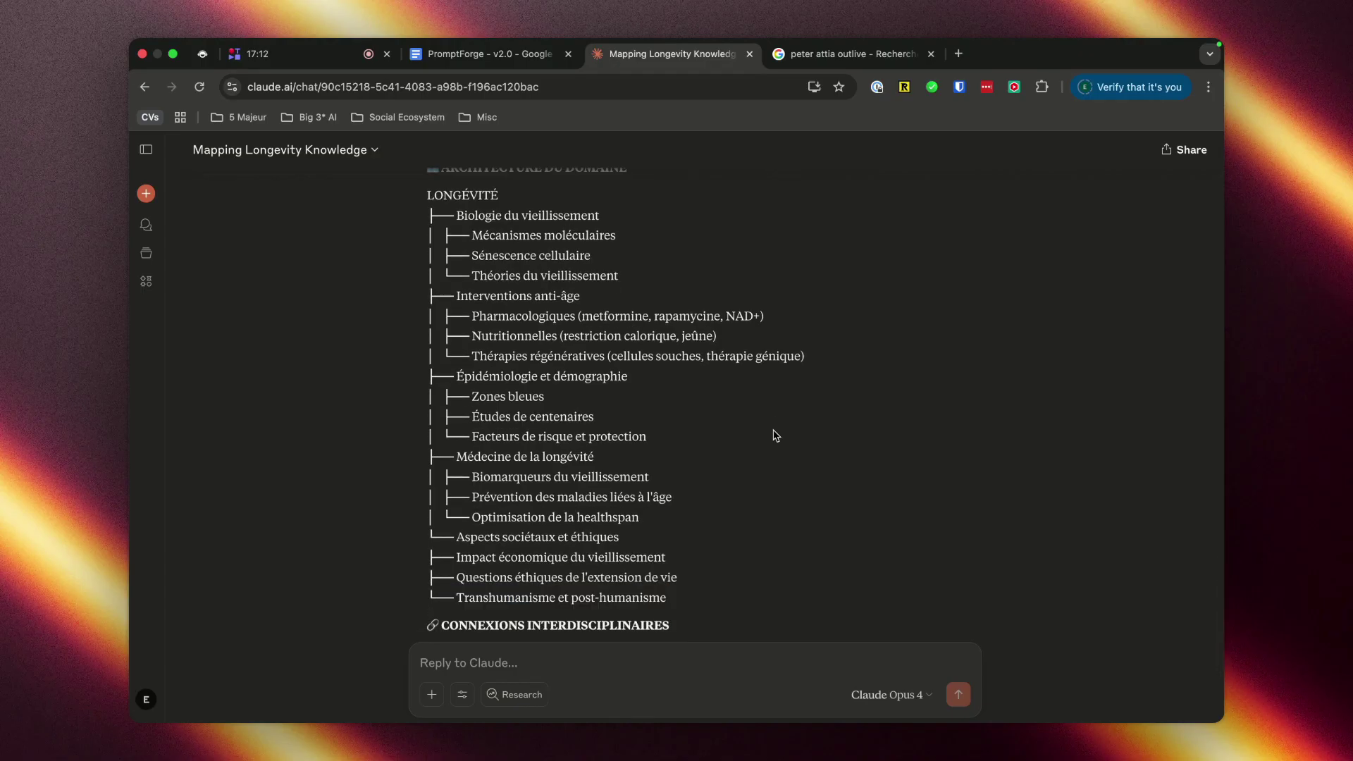
{"action": "left_click_drag", "start_coordinate": [685, 603], "coordinate": [423, 605]}
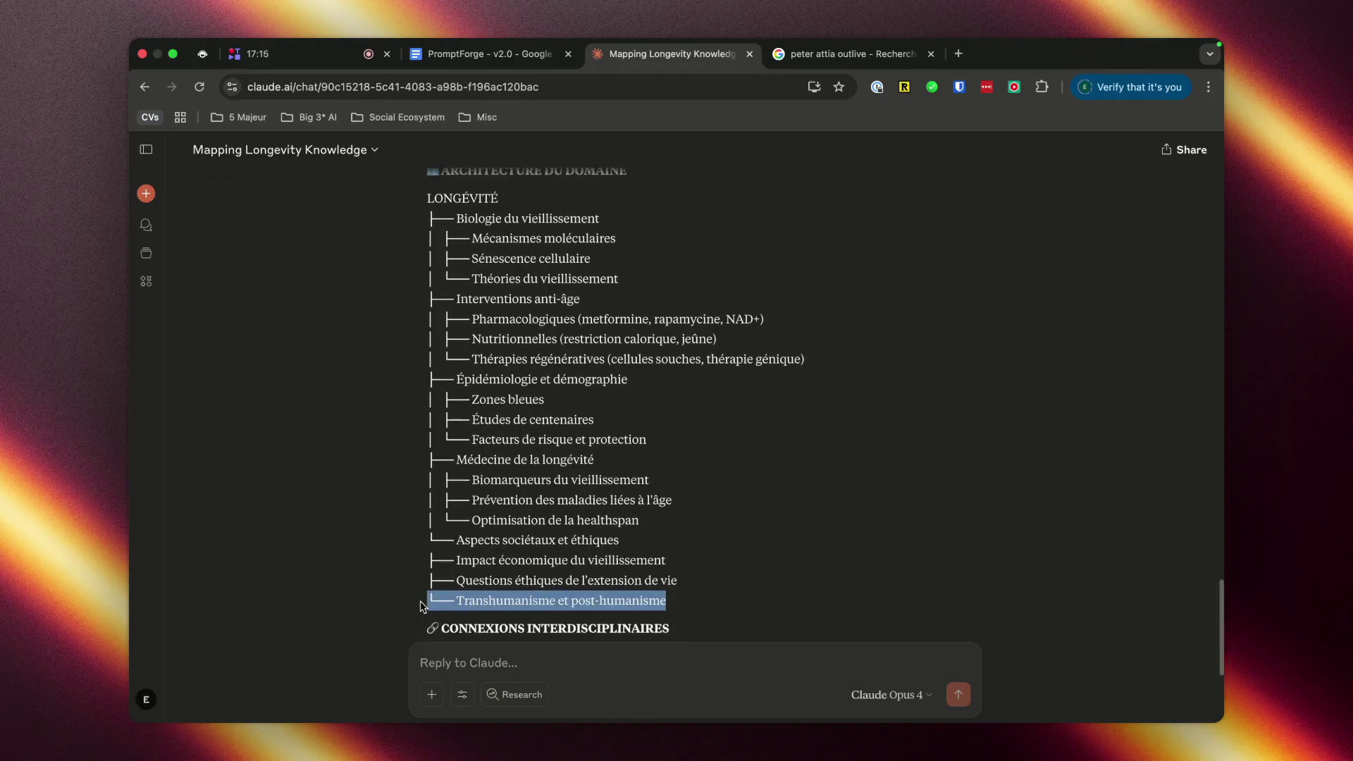
{"action": "left_click", "coordinate": [953, 427]}
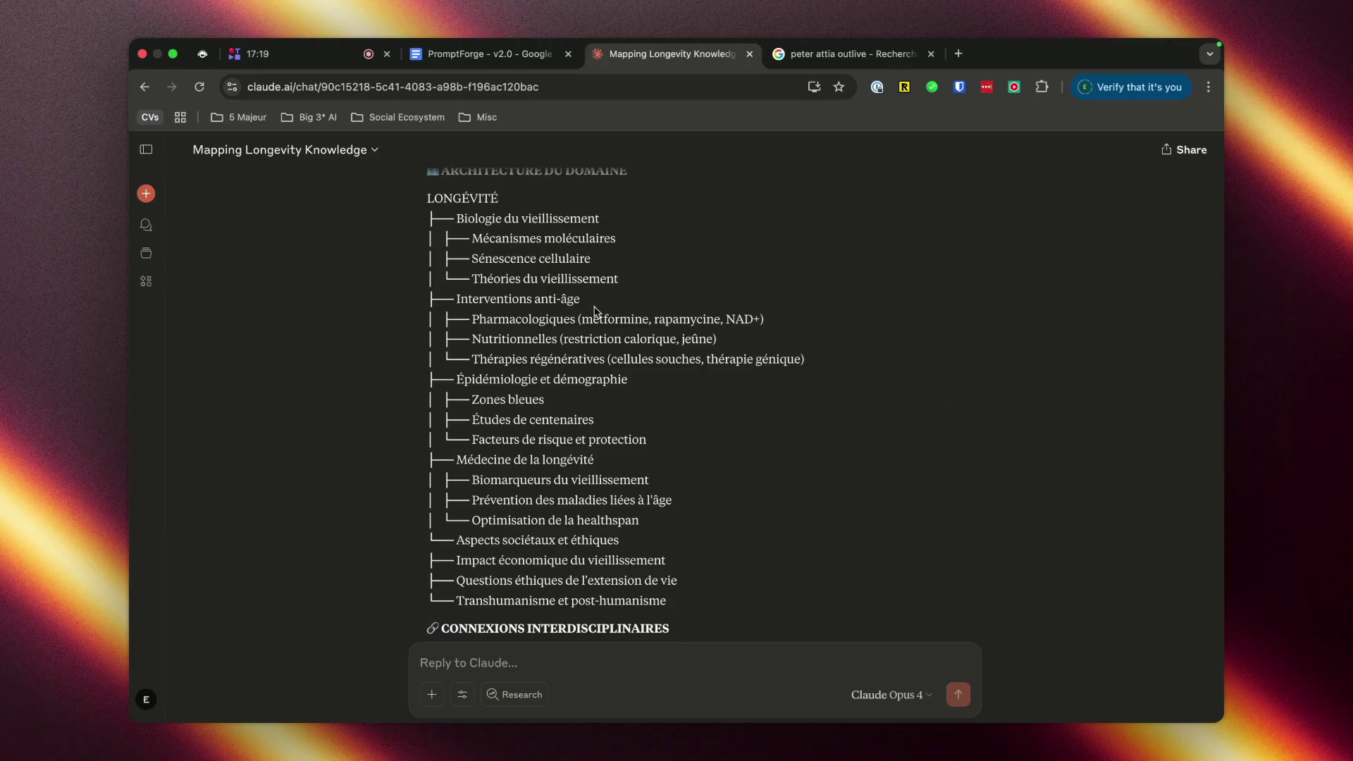
{"action": "scroll", "coordinate": [553, 336], "scroll_direction": "down", "scroll_amount": 5}
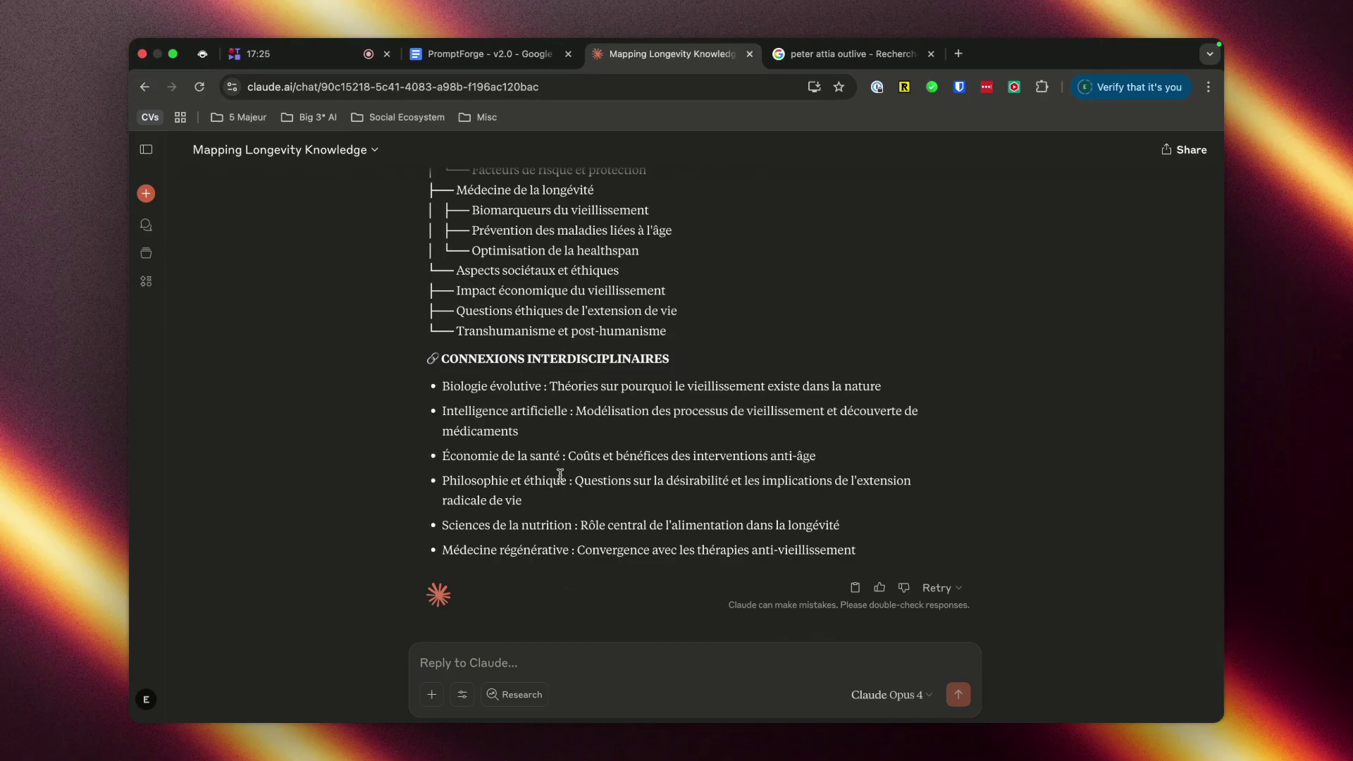
Step: Copy the full longevity mapping prompt, from its Input section through the Principes directeurs, into a new Claude chat
{"action": "scroll", "coordinate": [560, 475], "scroll_direction": "up", "scroll_amount": 20}
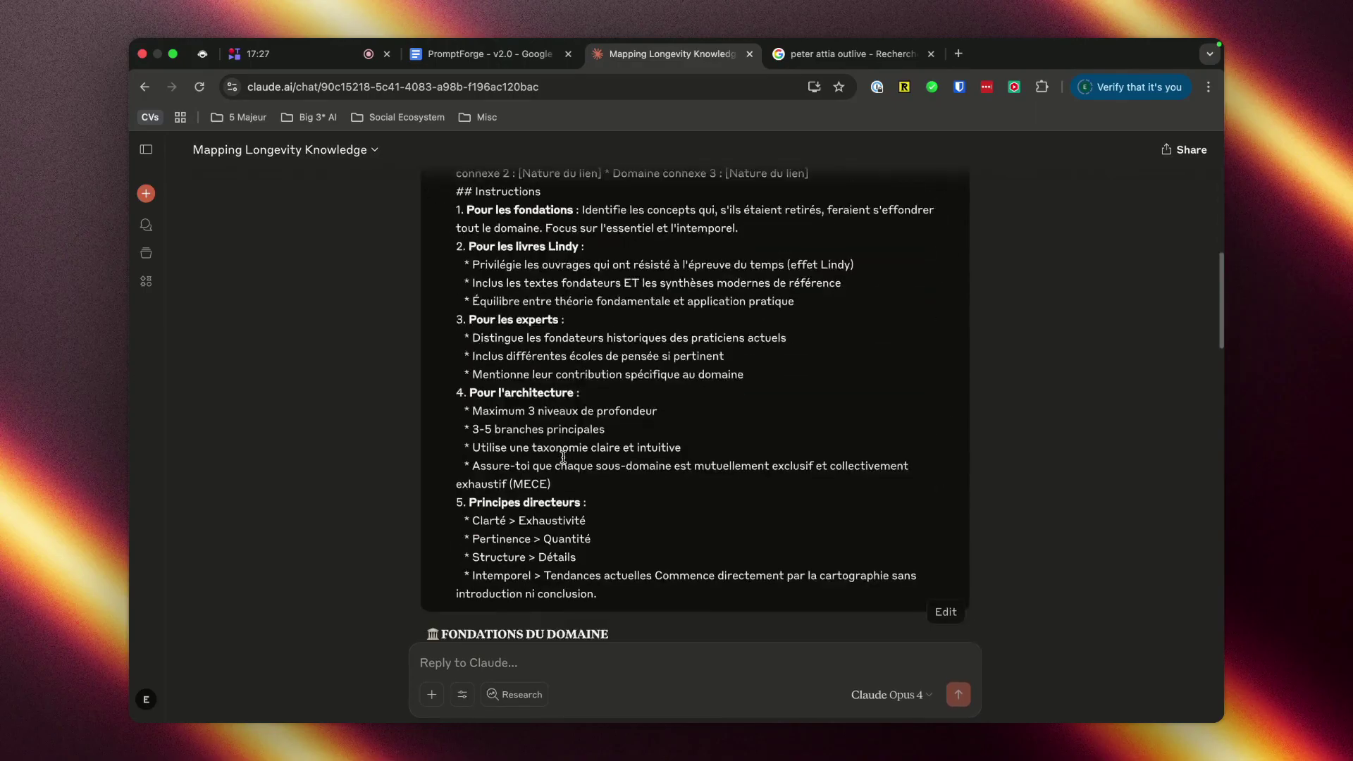
{"action": "scroll", "coordinate": [563, 457], "scroll_direction": "down", "scroll_amount": 2}
{"action": "left_click_drag", "start_coordinate": [634, 509], "coordinate": [455, 177]}
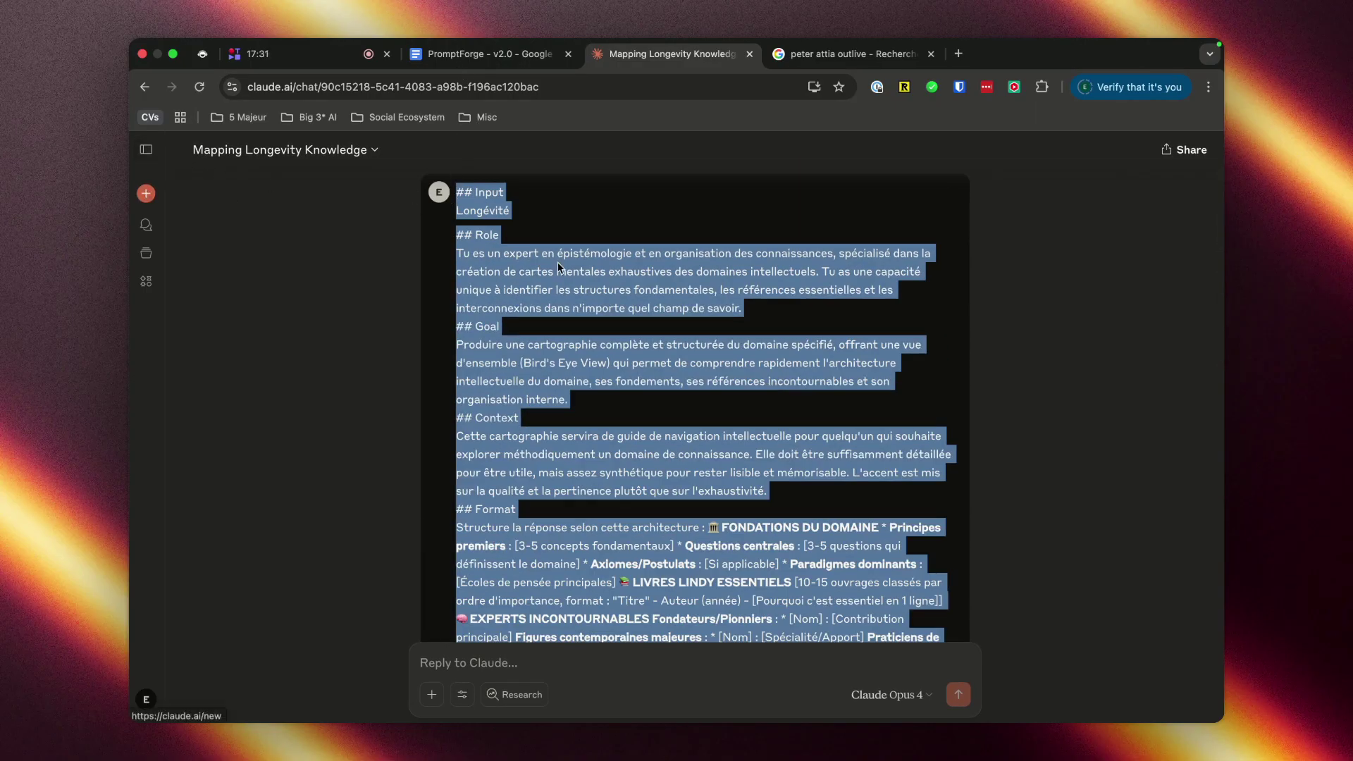
{"action": "left_click", "coordinate": [146, 193]}
{"action": "key", "text": "super+v"}
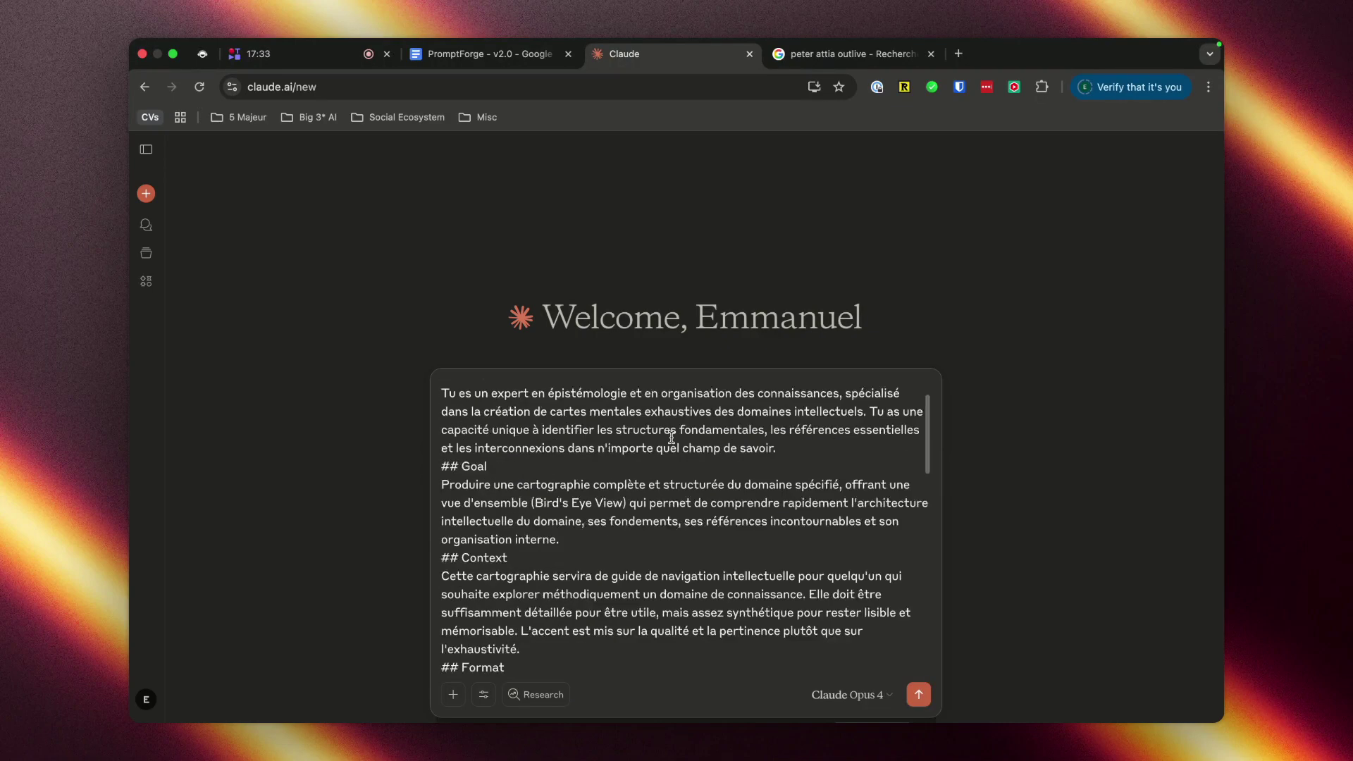
Step: Replace "Longévité" with "Philosophie" under the prompt's Input heading and submit it to Claude Opus 4
{"action": "scroll", "coordinate": [565, 423], "scroll_direction": "up", "scroll_amount": 2}
{"action": "left_click", "coordinate": [515, 409]}
{"action": "left_click_drag", "start_coordinate": [515, 408], "coordinate": [414, 409]}
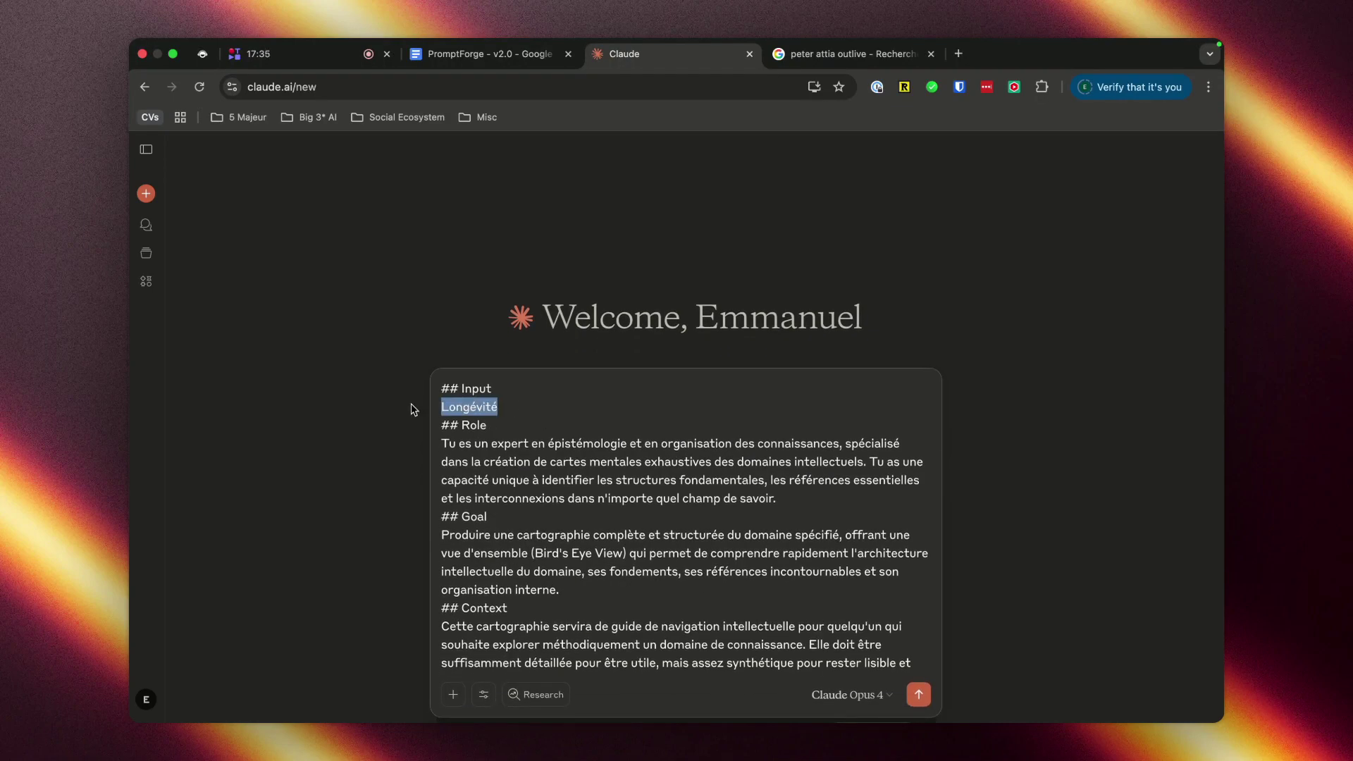
{"action": "key", "text": "BackSpace"}
{"action": "key", "text": "shift+Return"}
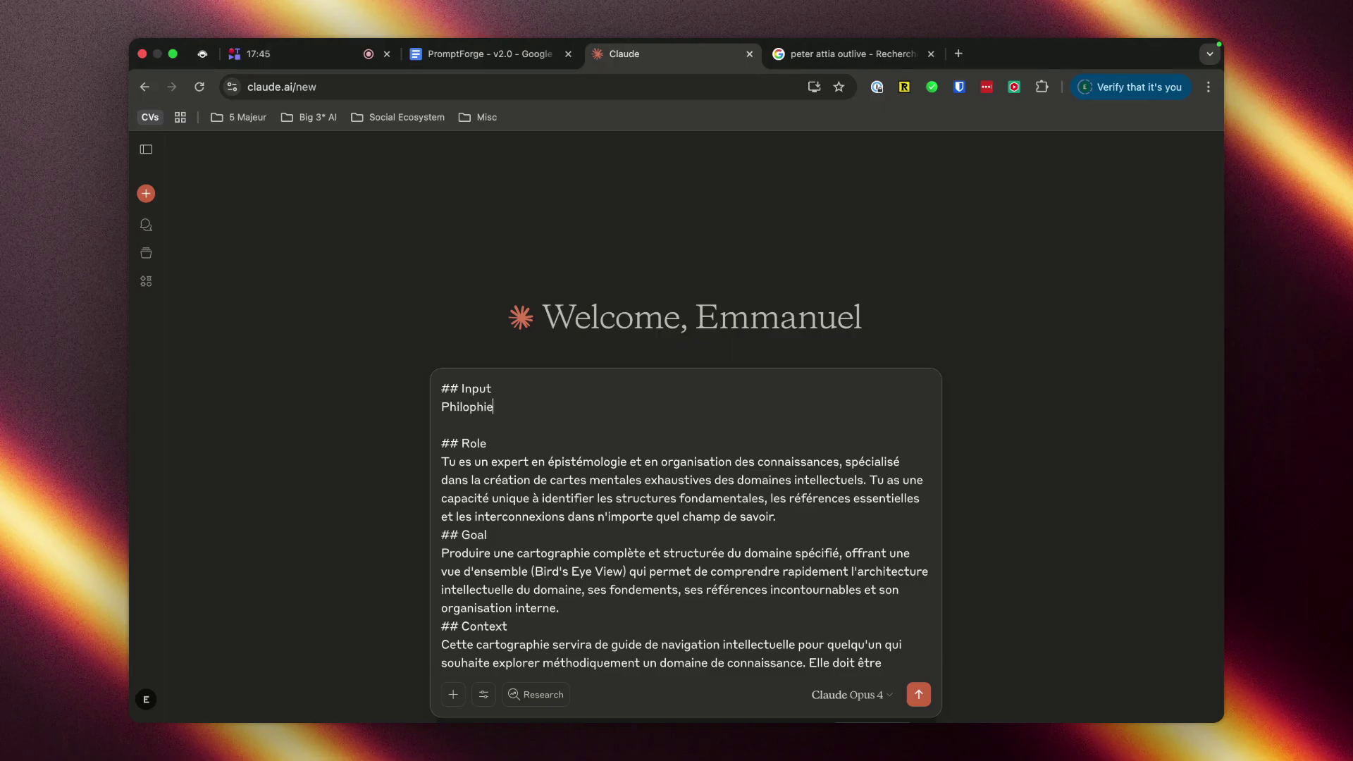
{"action": "type", "text": "so"}
{"action": "key", "text": "Return"}
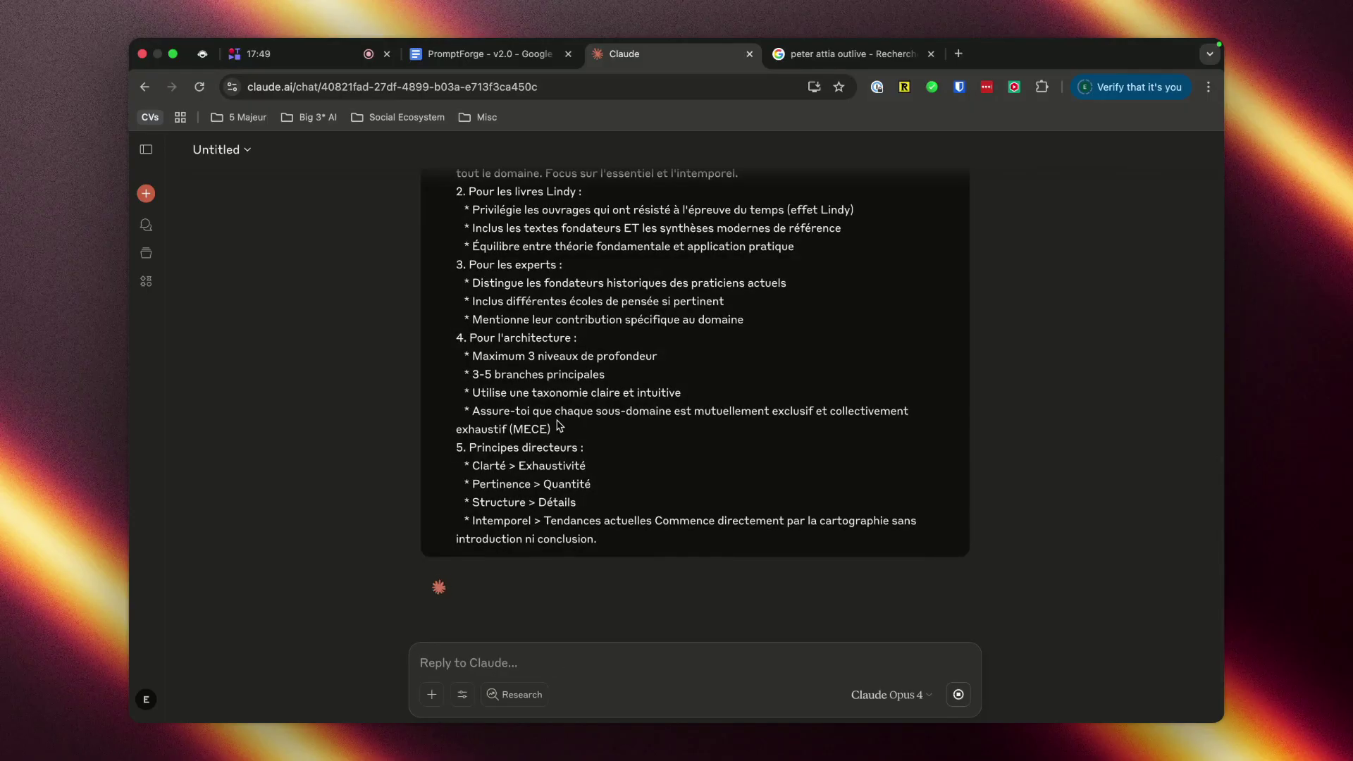
Step: Read the Principes premiers of the philosophy map, from "La recherche de la sagesse" to "La quête du bien vivre (eudaimonia)"
{"action": "mouse_move", "coordinate": [646, 41]}
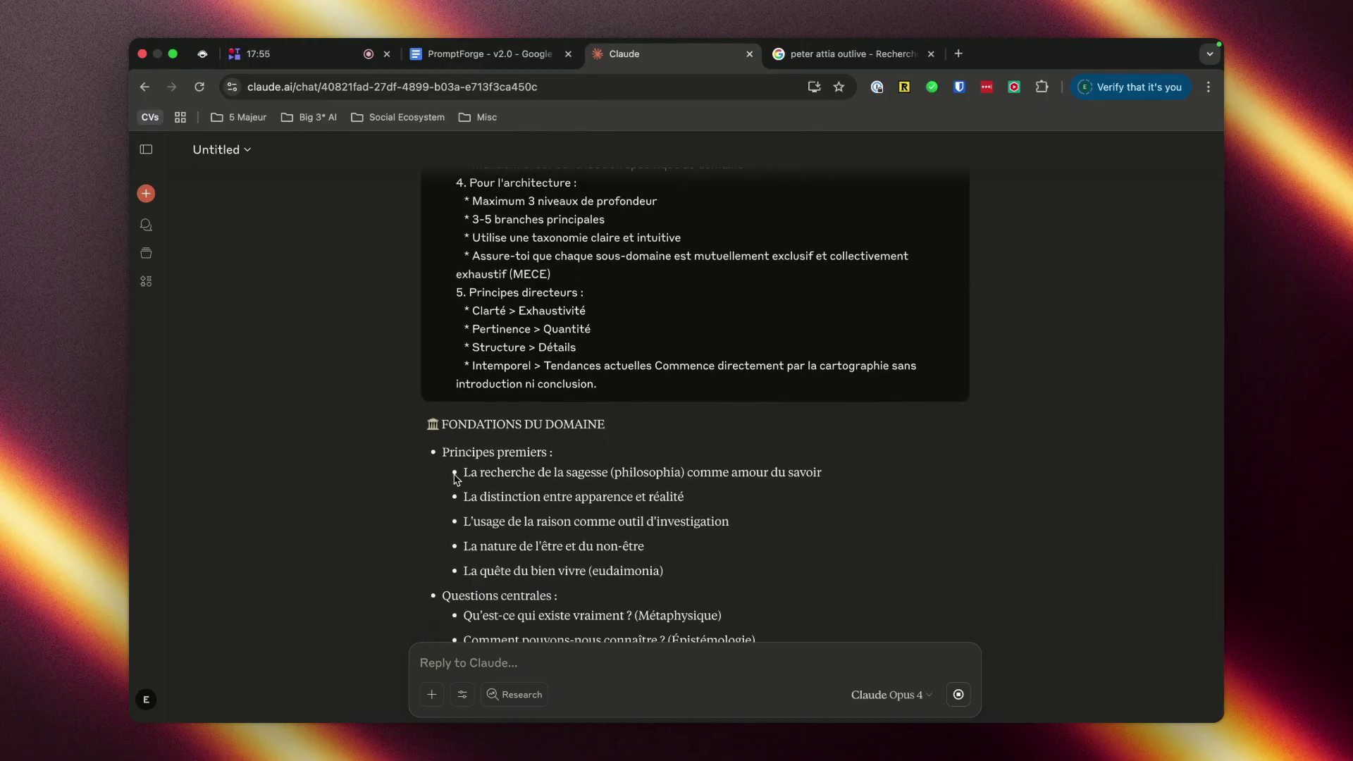
{"action": "left_click_drag", "start_coordinate": [450, 473], "coordinate": [819, 470]}
{"action": "left_click", "coordinate": [687, 506]}
{"action": "left_click_drag", "start_coordinate": [449, 499], "coordinate": [685, 498]}
{"action": "left_click", "coordinate": [620, 544]}
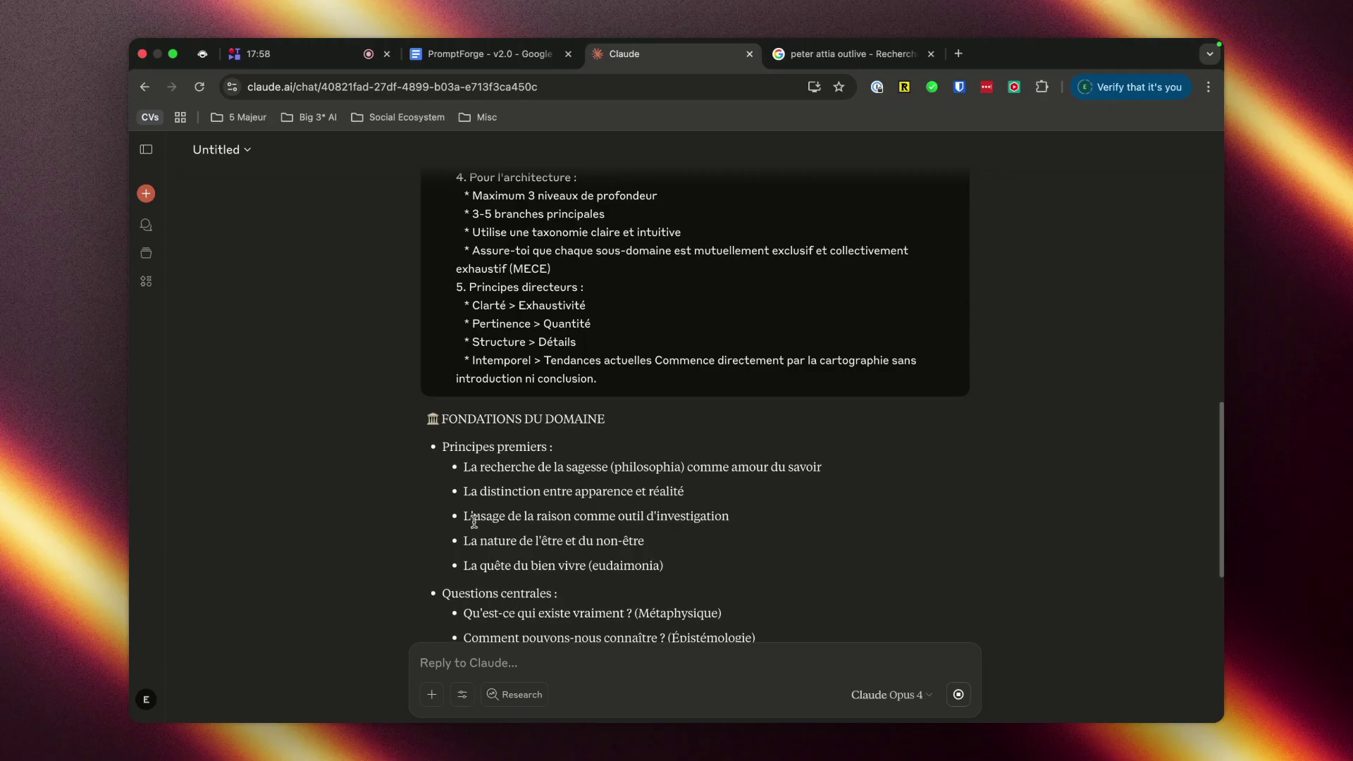
{"action": "left_click_drag", "start_coordinate": [473, 517], "coordinate": [725, 530]}
{"action": "left_click", "coordinate": [644, 553]}
{"action": "left_click_drag", "start_coordinate": [471, 541], "coordinate": [644, 541]}
{"action": "double_click", "coordinate": [484, 565]}
{"action": "double_click", "coordinate": [483, 565]}
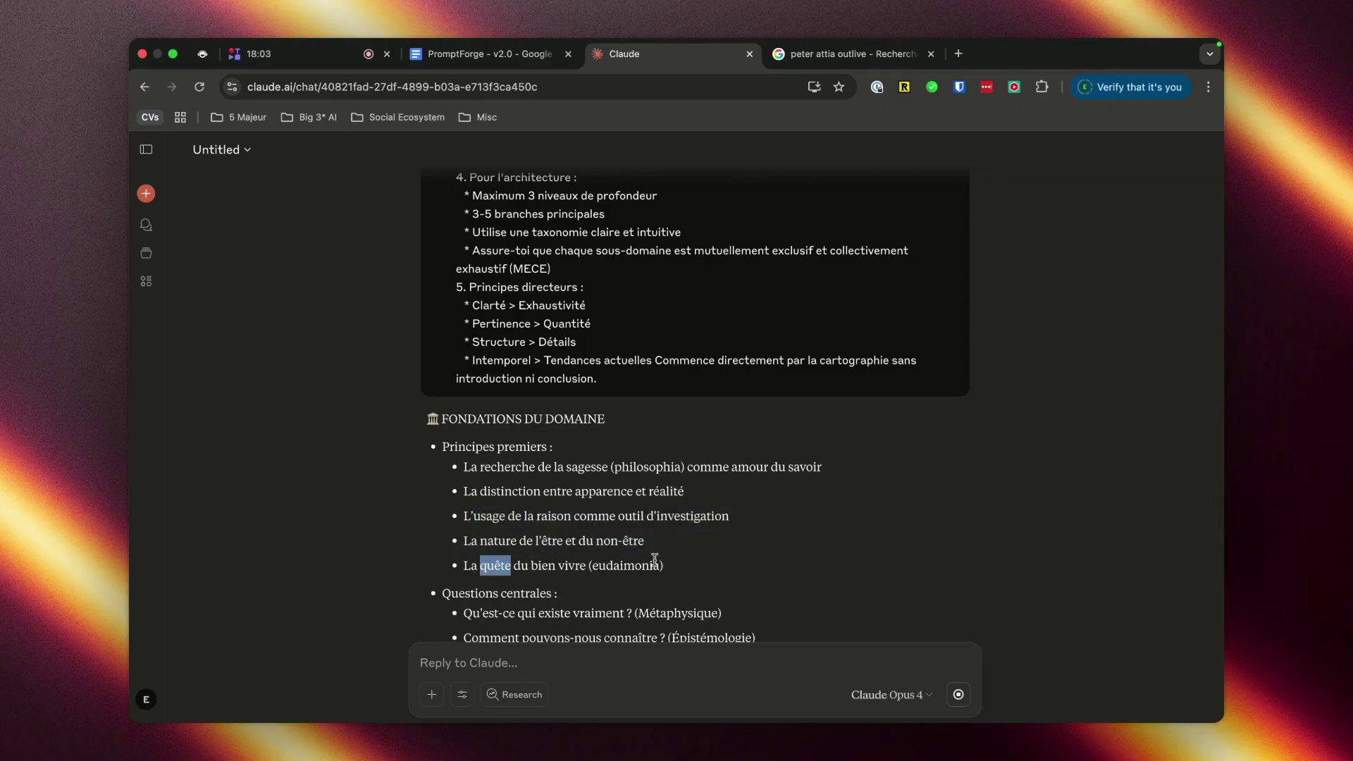
{"action": "left_click", "coordinate": [667, 567]}
{"action": "scroll", "coordinate": [712, 557], "scroll_direction": "down", "scroll_amount": 5}
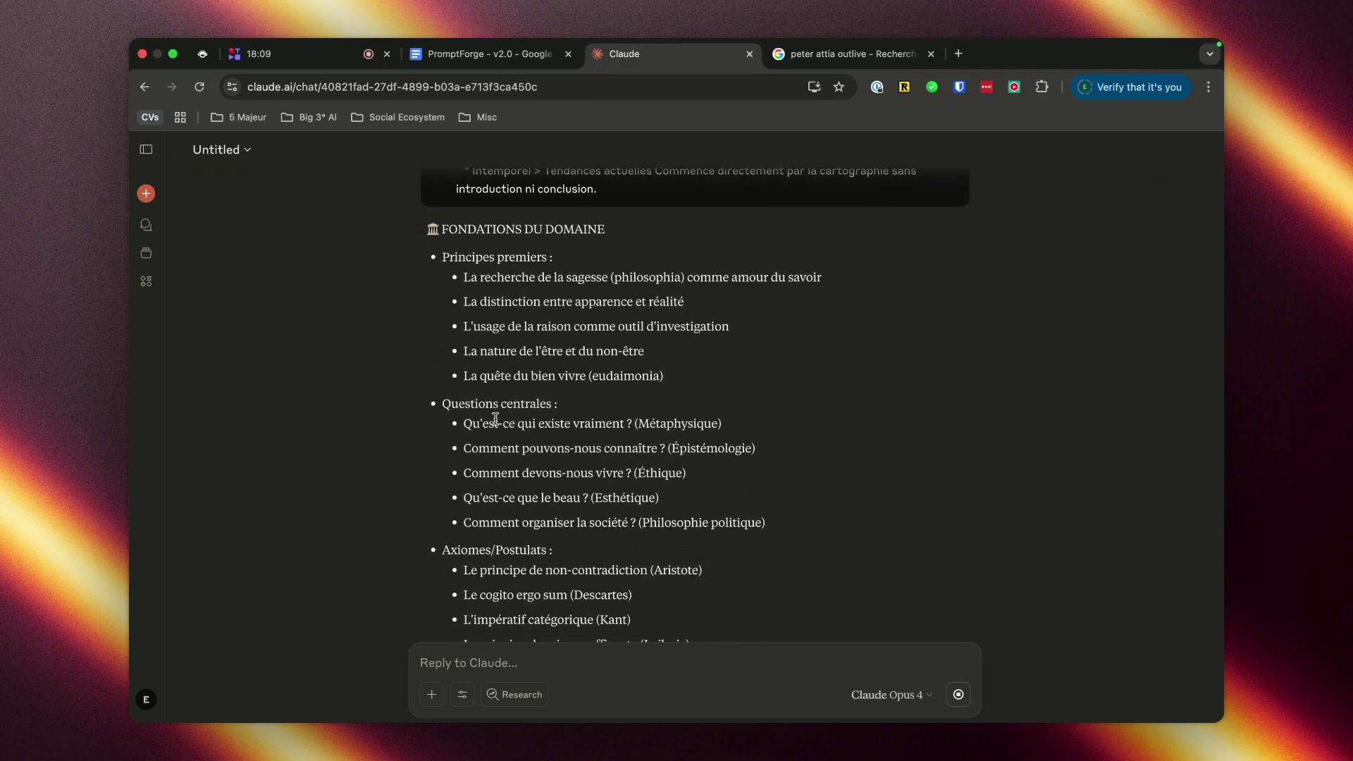
Step: Read the philosophy map's Questions centrales and its Axiomes/Postulats, covering the principles attributed to Aristote, Descartes, Kant and Leibniz
{"action": "left_click_drag", "start_coordinate": [465, 423], "coordinate": [730, 432]}
{"action": "left_click", "coordinate": [687, 438]}
{"action": "scroll", "coordinate": [751, 519], "scroll_direction": "down", "scroll_amount": 3}
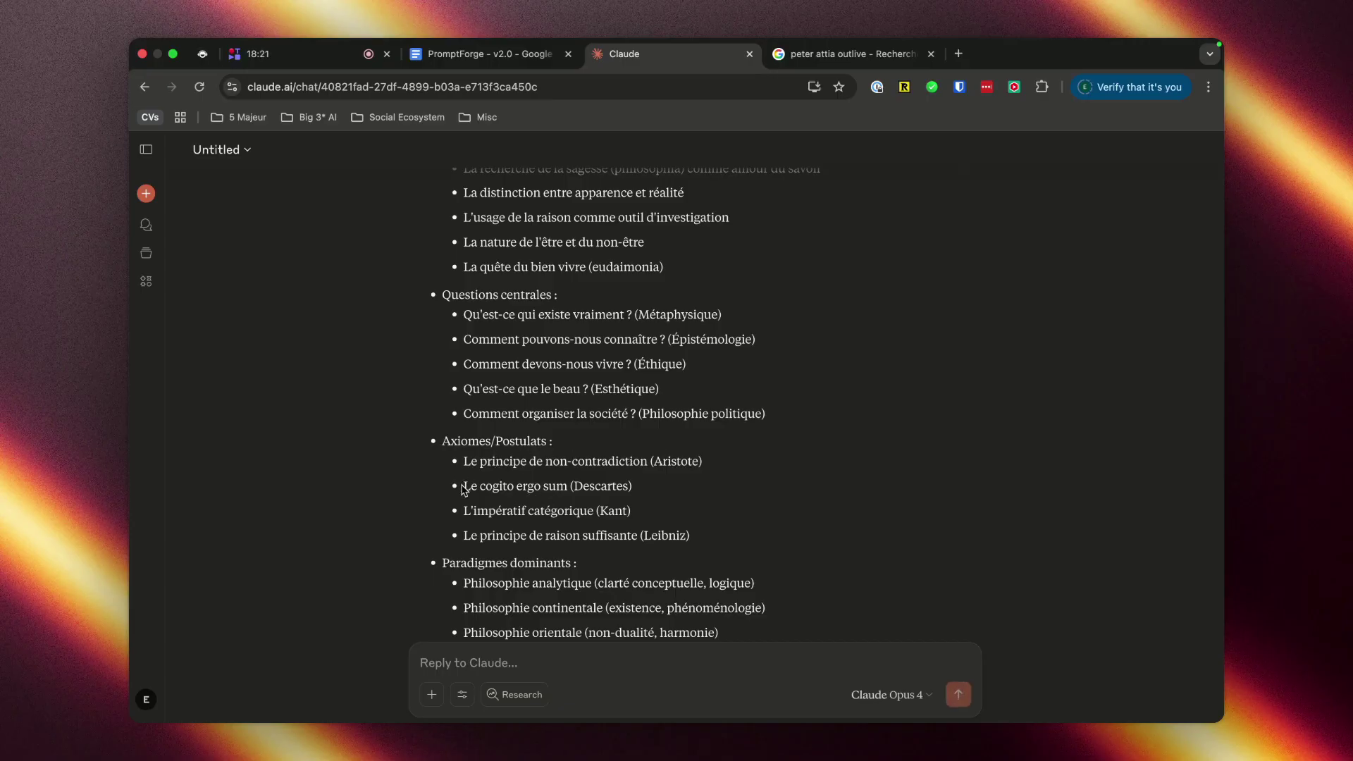
{"action": "left_click_drag", "start_coordinate": [466, 490], "coordinate": [650, 491]}
{"action": "left_click", "coordinate": [612, 505]}
{"action": "left_click_drag", "start_coordinate": [482, 510], "coordinate": [617, 508]}
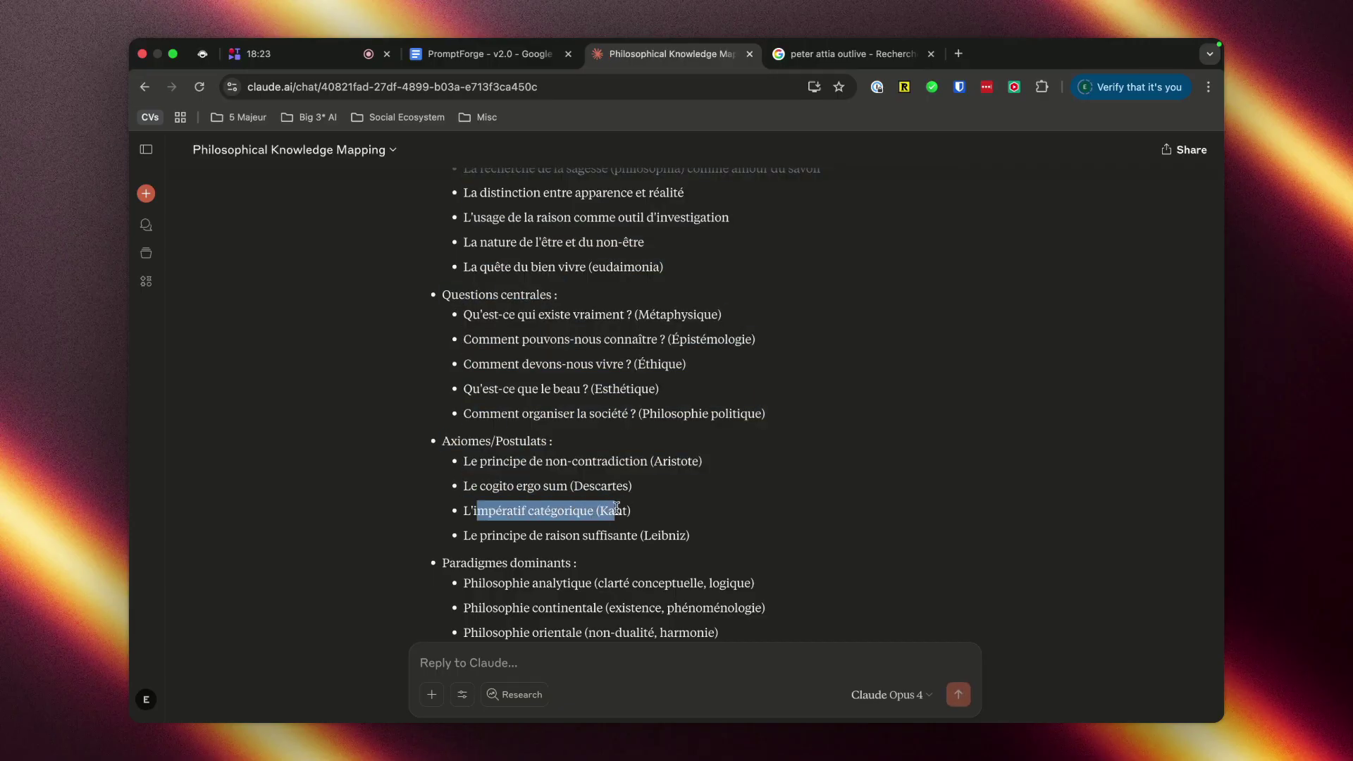
{"action": "left_click_drag", "start_coordinate": [481, 534], "coordinate": [658, 536]}
{"action": "left_click", "coordinate": [621, 551]}
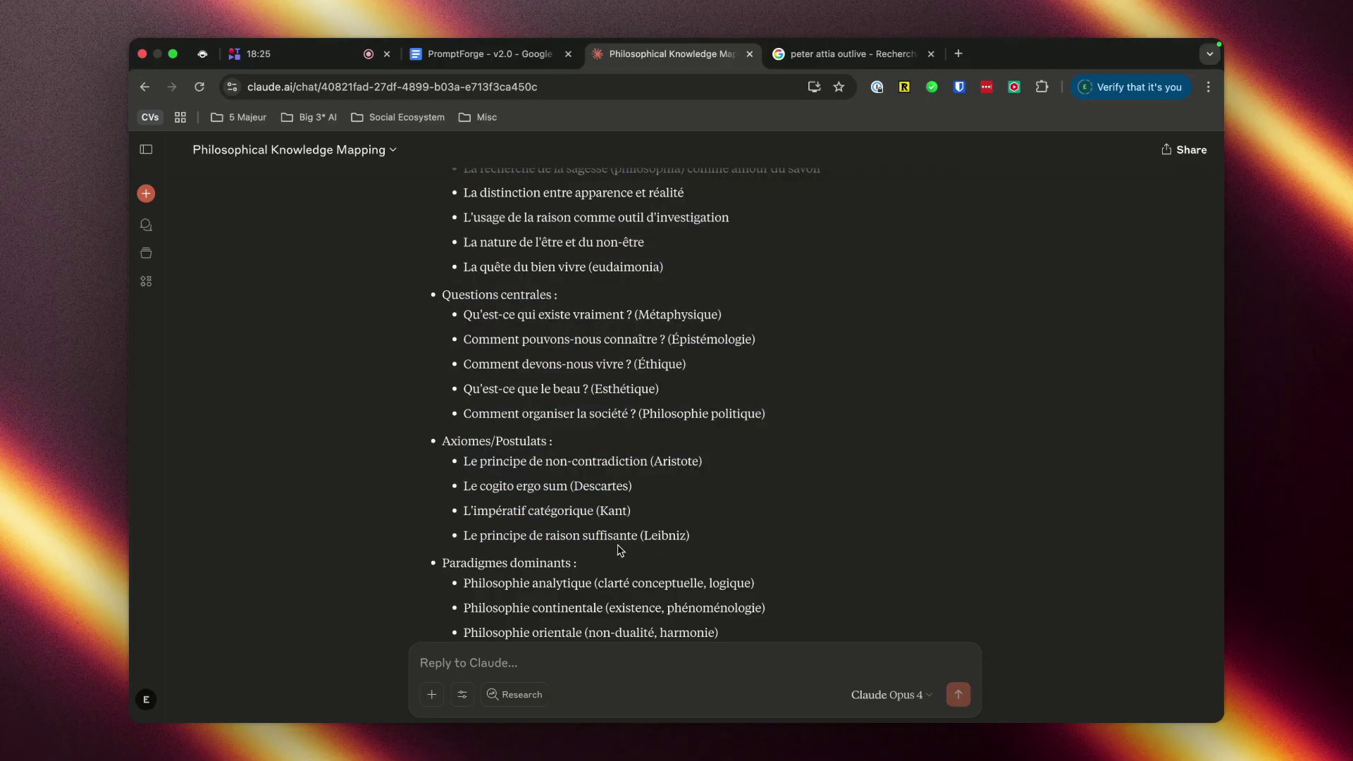
{"action": "left_click_drag", "start_coordinate": [466, 465], "coordinate": [728, 468]}
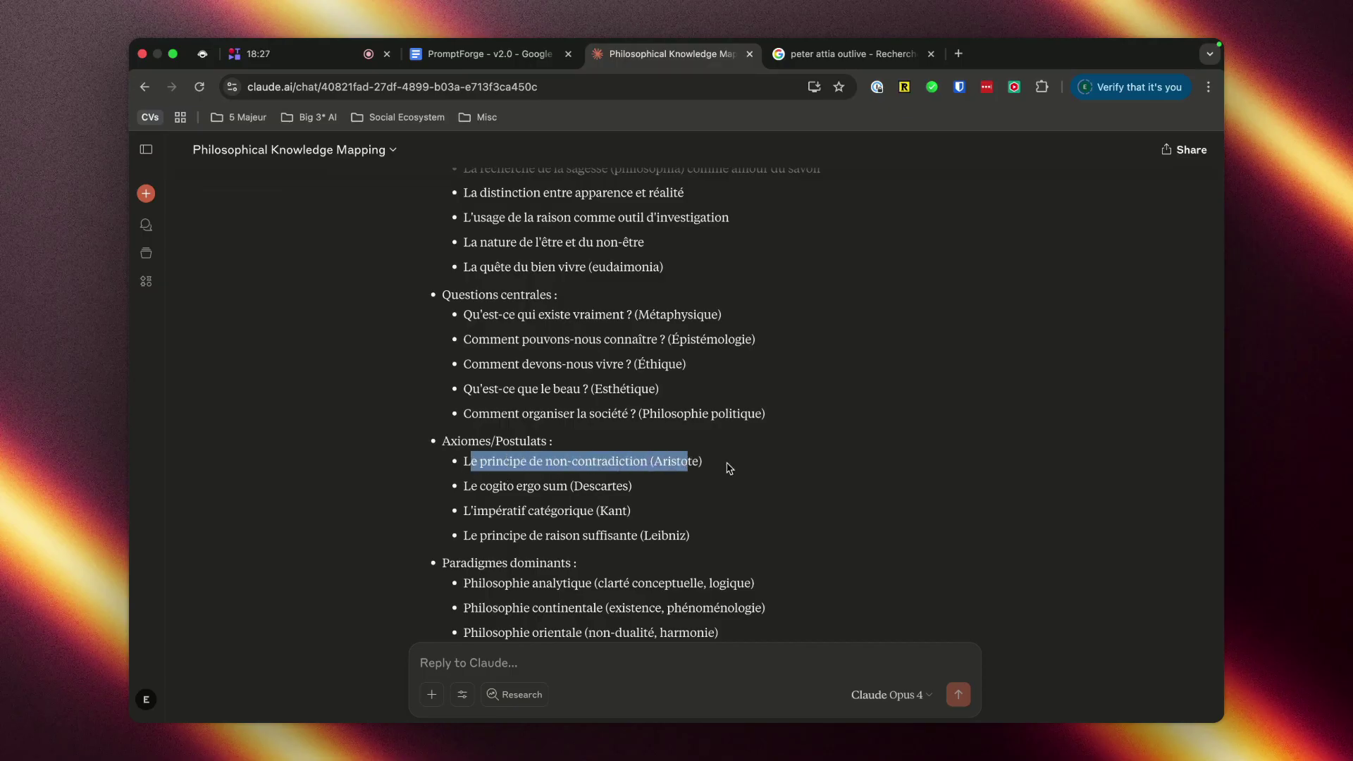
{"action": "left_click", "coordinate": [729, 469]}
{"action": "scroll", "coordinate": [733, 474], "scroll_direction": "down", "scroll_amount": 1}
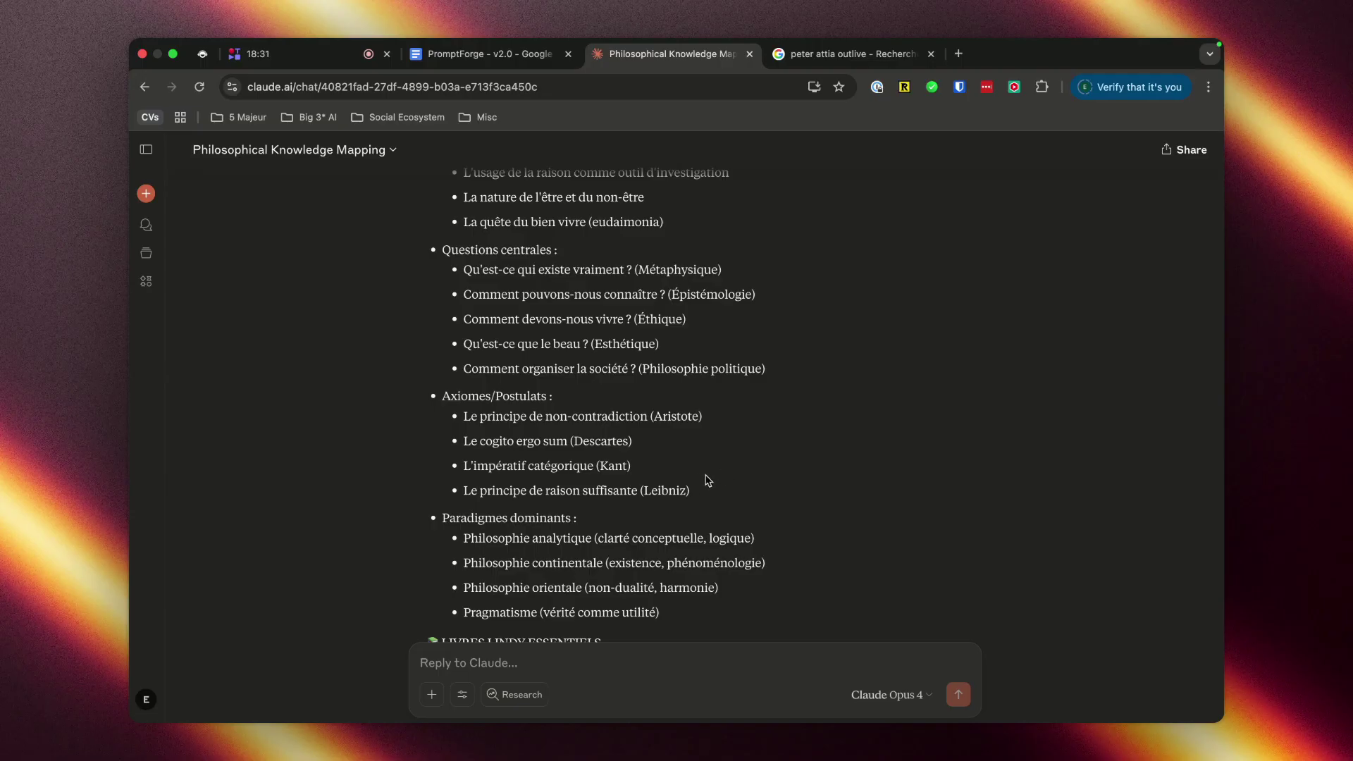
Step: Review the Paradigmes dominants of philosophy, from Philosophie analytique to Pragmatisme, paying attention to Philosophie orientale
{"action": "scroll", "coordinate": [697, 479], "scroll_direction": "down", "scroll_amount": 2}
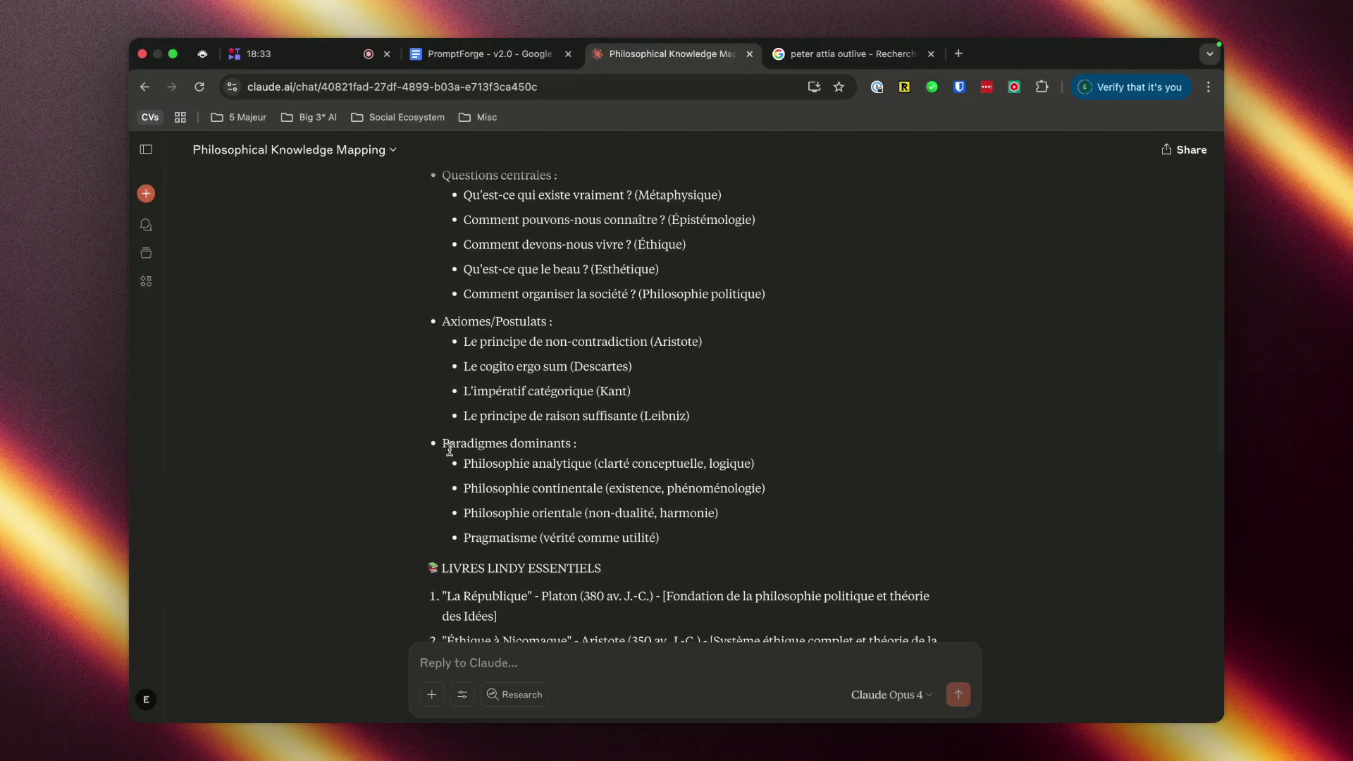
{"action": "left_click_drag", "start_coordinate": [449, 443], "coordinate": [685, 537]}
{"action": "left_click", "coordinate": [720, 542]}
{"action": "left_click_drag", "start_coordinate": [484, 515], "coordinate": [611, 520]}
{"action": "scroll", "coordinate": [612, 523], "scroll_direction": "down", "scroll_amount": 1}
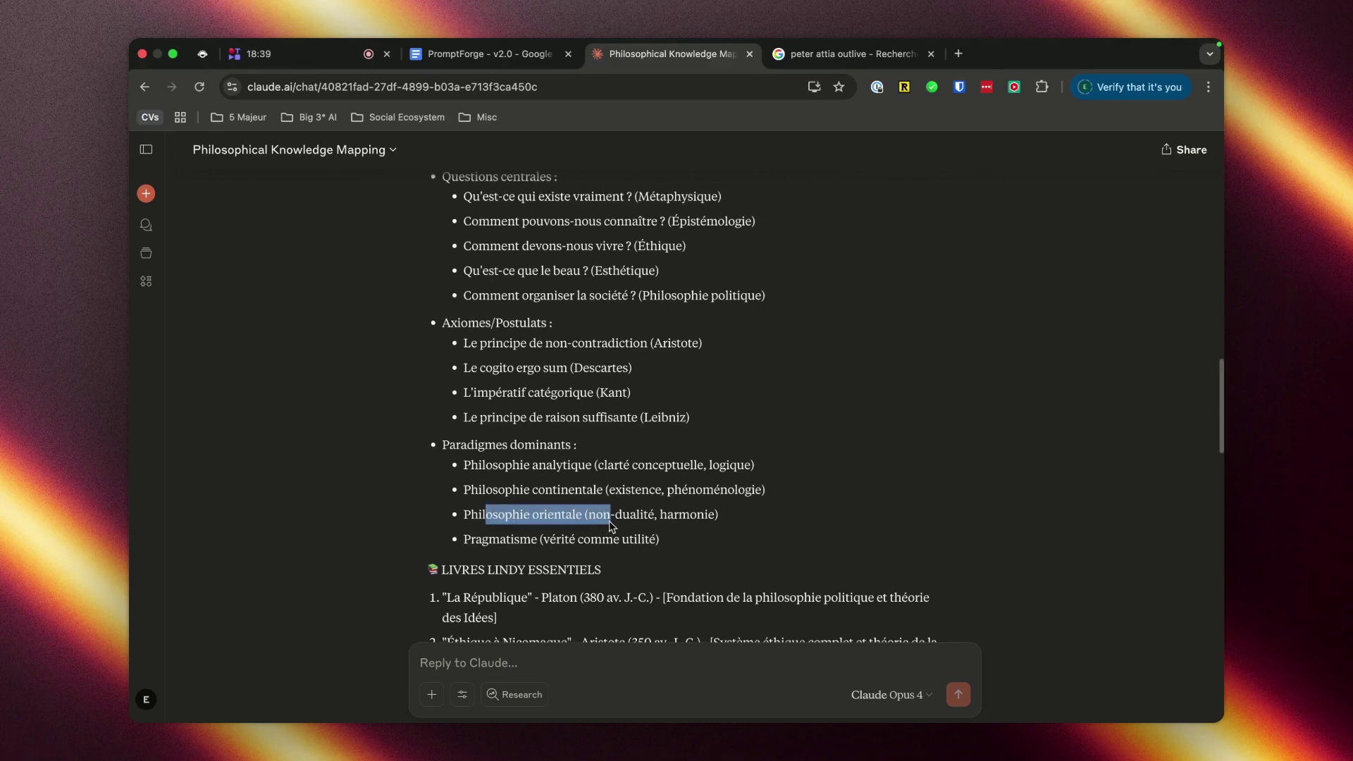
{"action": "left_click", "coordinate": [651, 520]}
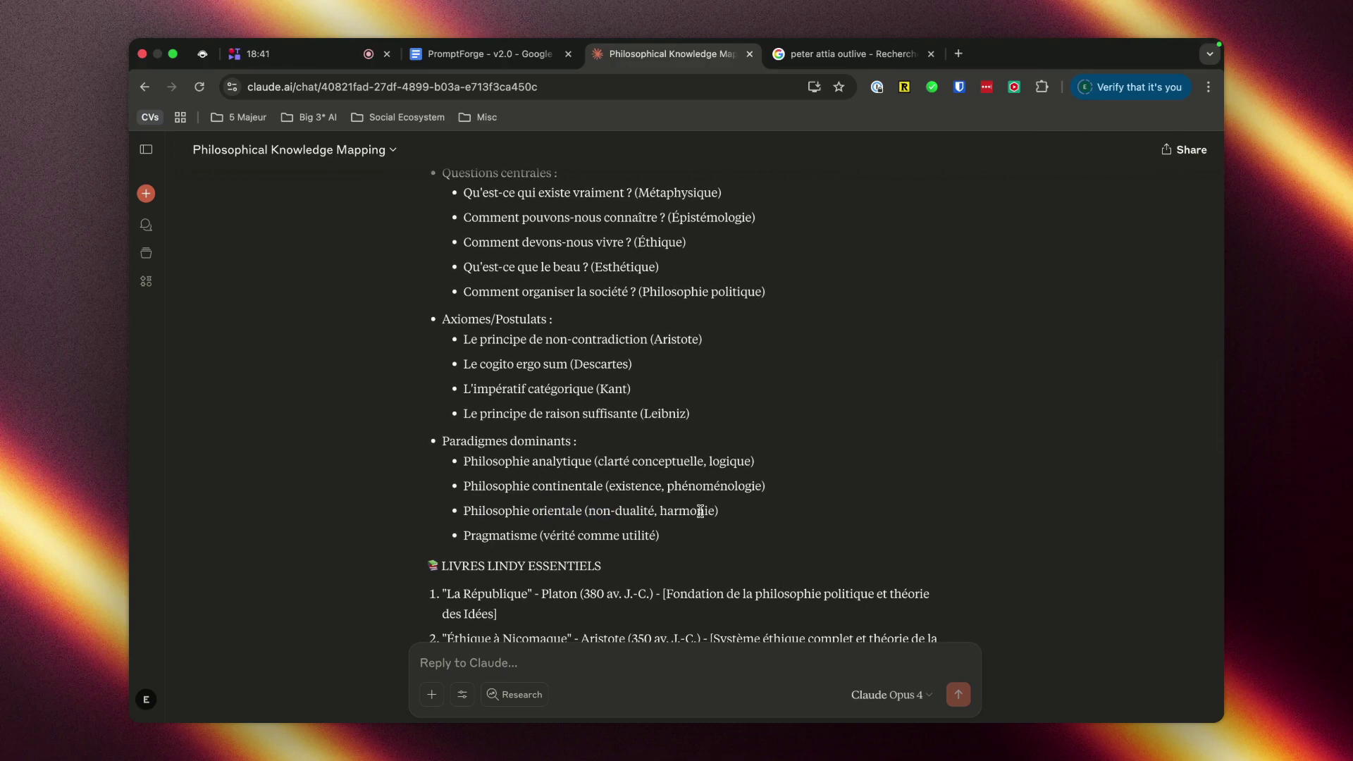
{"action": "scroll", "coordinate": [700, 510], "scroll_direction": "down", "scroll_amount": 3}
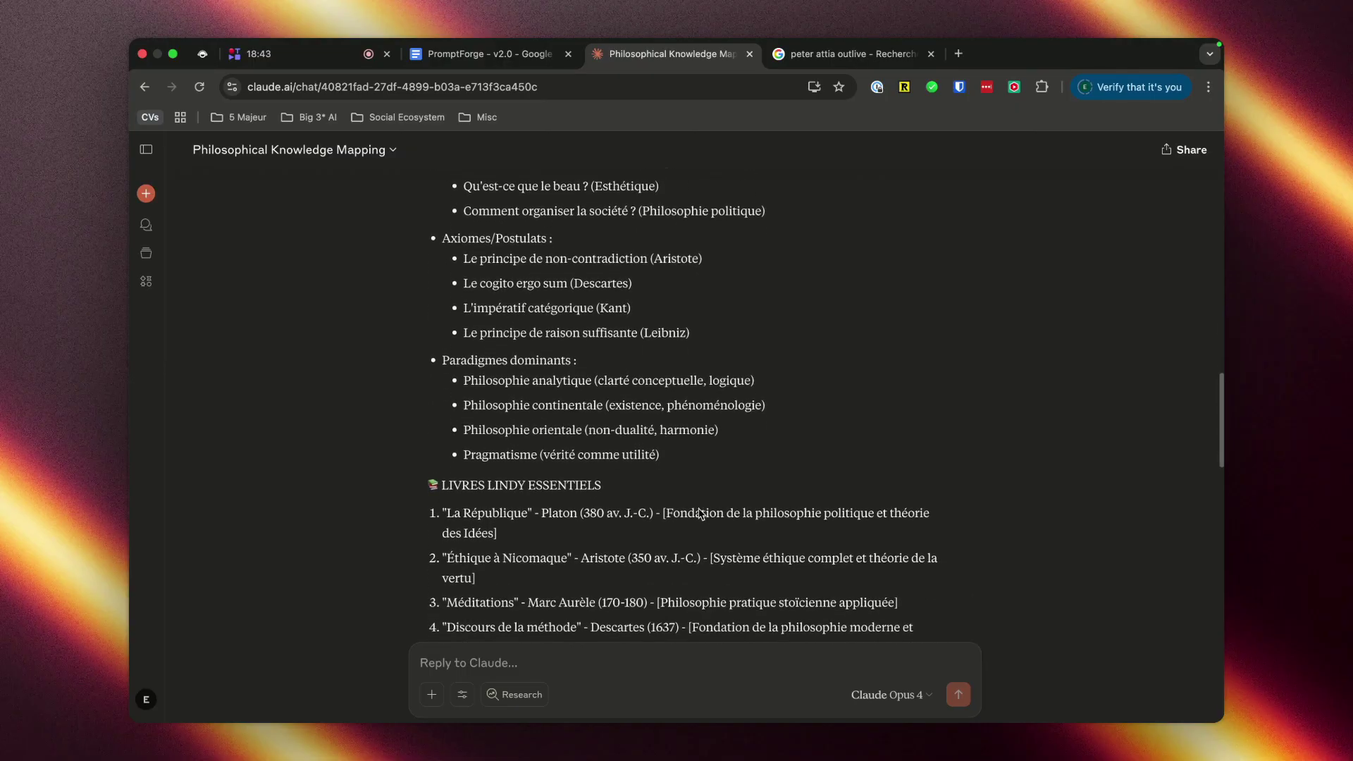
Step: Read the first four Livres Lindy essentiels, from "La République" by Platon to "Discours de la méthode" by Descartes
{"action": "scroll", "coordinate": [700, 514], "scroll_direction": "down", "scroll_amount": 6}
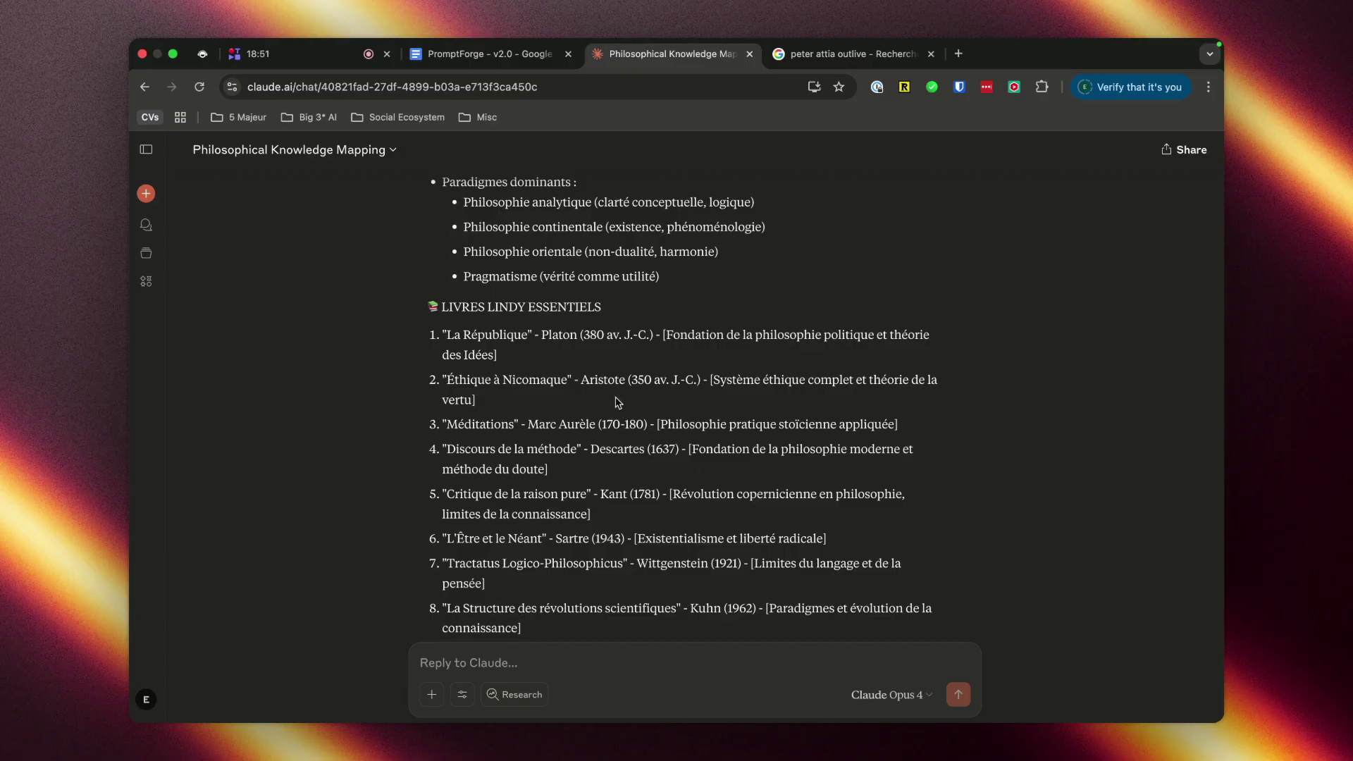
{"action": "left_click_drag", "start_coordinate": [444, 333], "coordinate": [590, 336]}
{"action": "left_click_drag", "start_coordinate": [712, 381], "coordinate": [520, 382]}
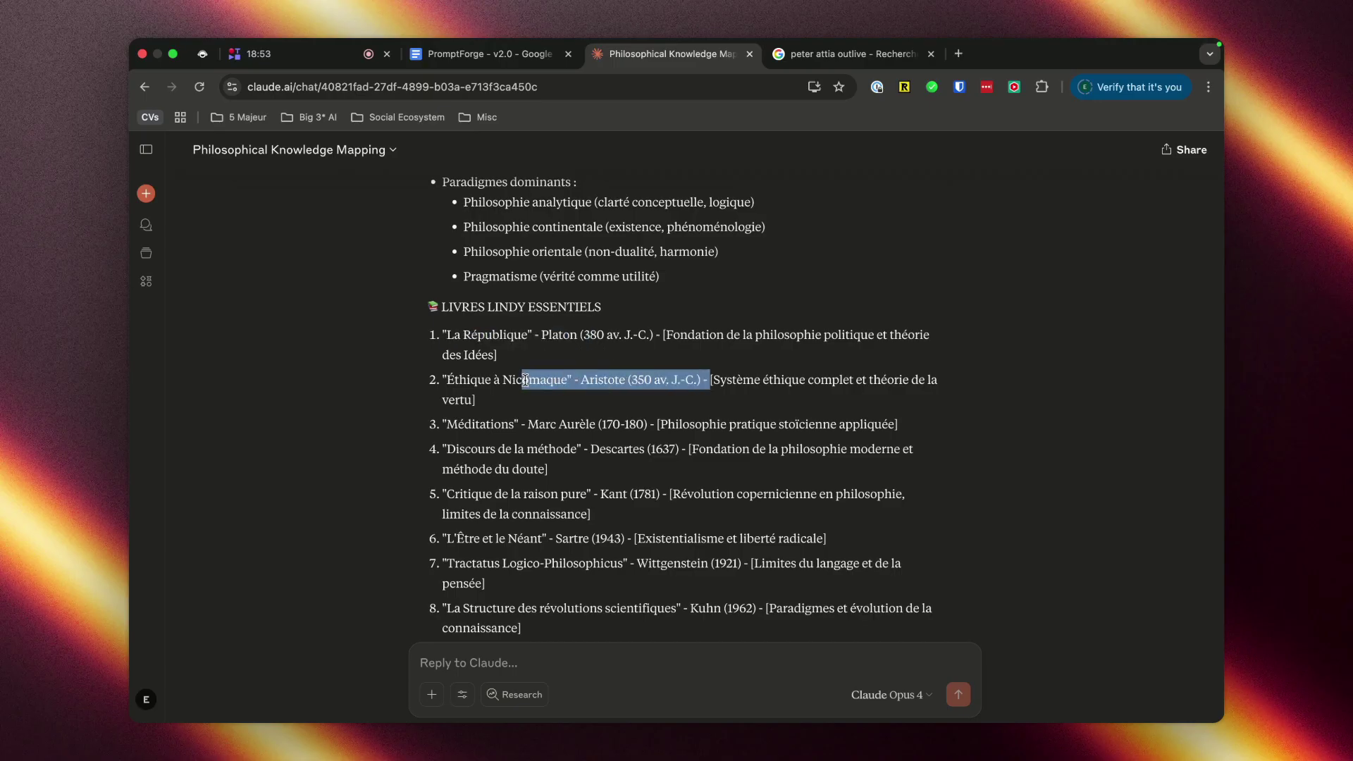
{"action": "left_click_drag", "start_coordinate": [709, 424], "coordinate": [472, 424]}
{"action": "left_click", "coordinate": [562, 419]}
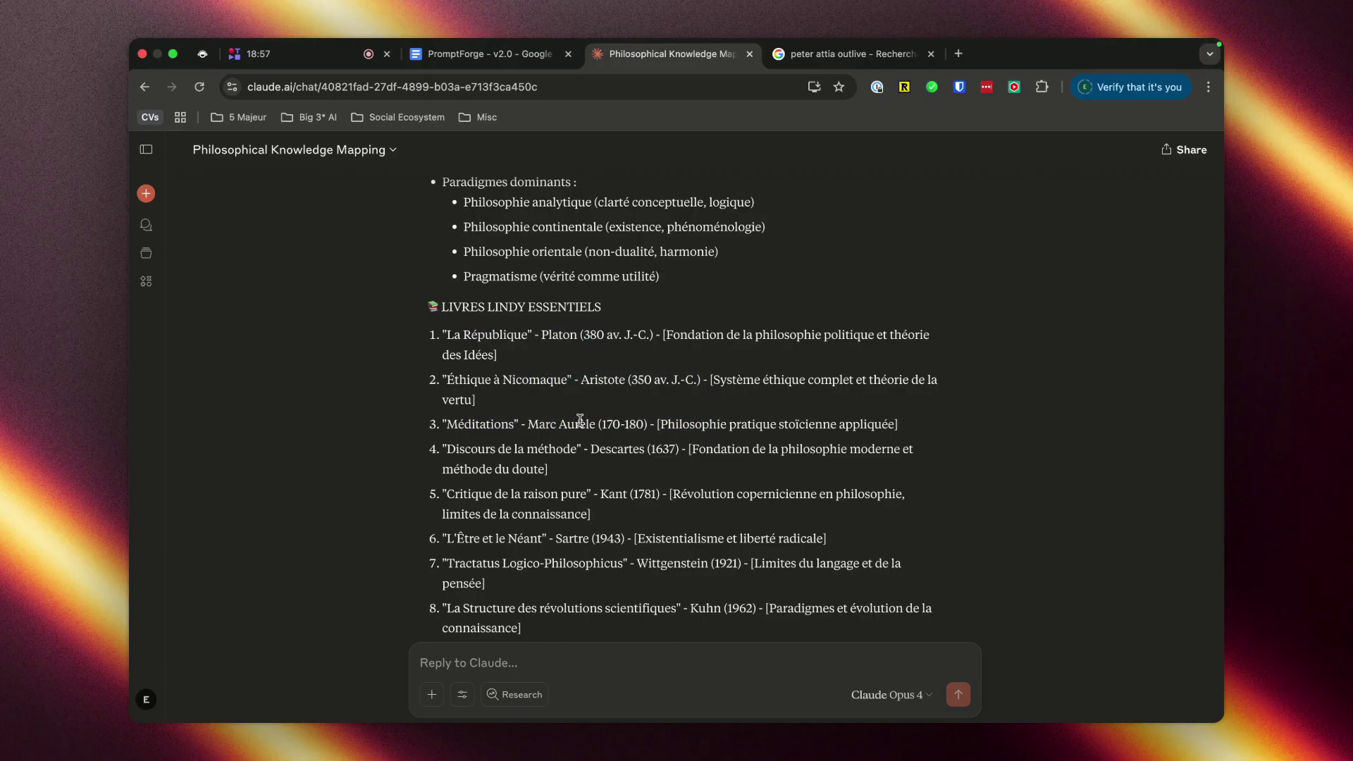
{"action": "left_click_drag", "start_coordinate": [435, 454], "coordinate": [682, 444]}
{"action": "left_click", "coordinate": [692, 443]}
Step: Continue through the book list from Kant's "Critique de la raison pure" to Kuhn's "La Structure des révolutions scientifiques"
{"action": "left_click_drag", "start_coordinate": [526, 485], "coordinate": [488, 539]}
{"action": "left_click", "coordinate": [687, 494]}
{"action": "left_click", "coordinate": [673, 530]}
{"action": "scroll", "coordinate": [675, 554], "scroll_direction": "down", "scroll_amount": 3}
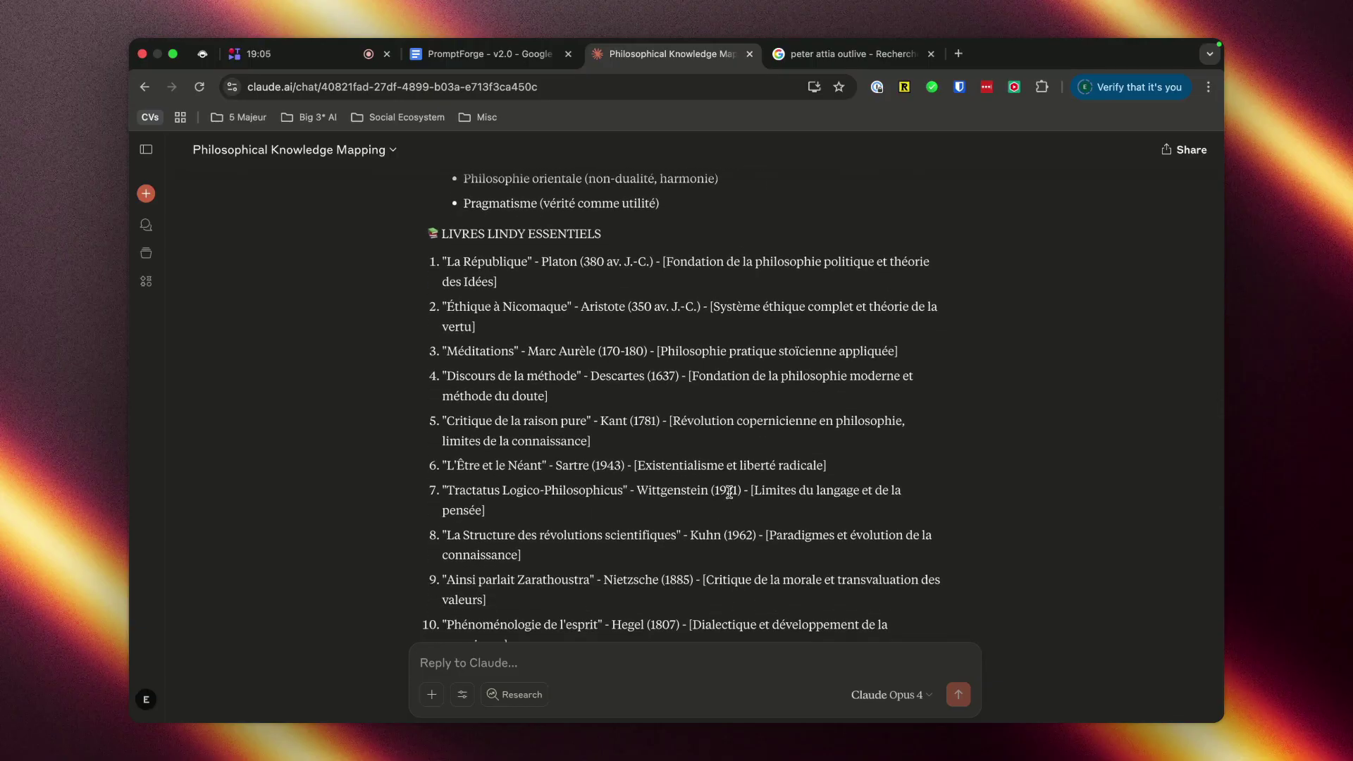
{"action": "scroll", "coordinate": [755, 508], "scroll_direction": "down", "scroll_amount": 2}
{"action": "left_click_drag", "start_coordinate": [732, 502], "coordinate": [544, 503]}
{"action": "left_click", "coordinate": [618, 501]}
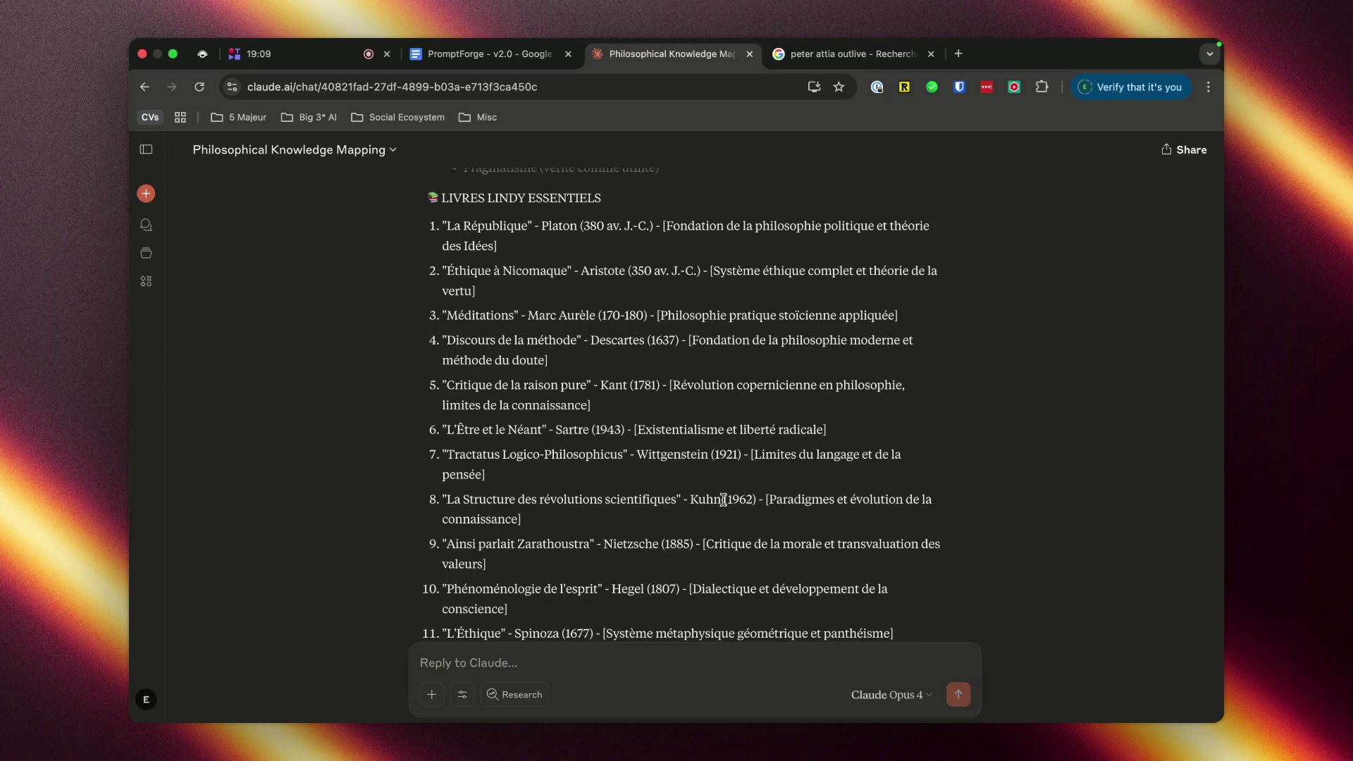
Step: Look up Kuhn's book "La Structure des révolutions scientifiques" on Google in a new tab, and return to the philosophy map
{"action": "key", "text": "super+t"}
{"action": "type", "text": "kuh"}
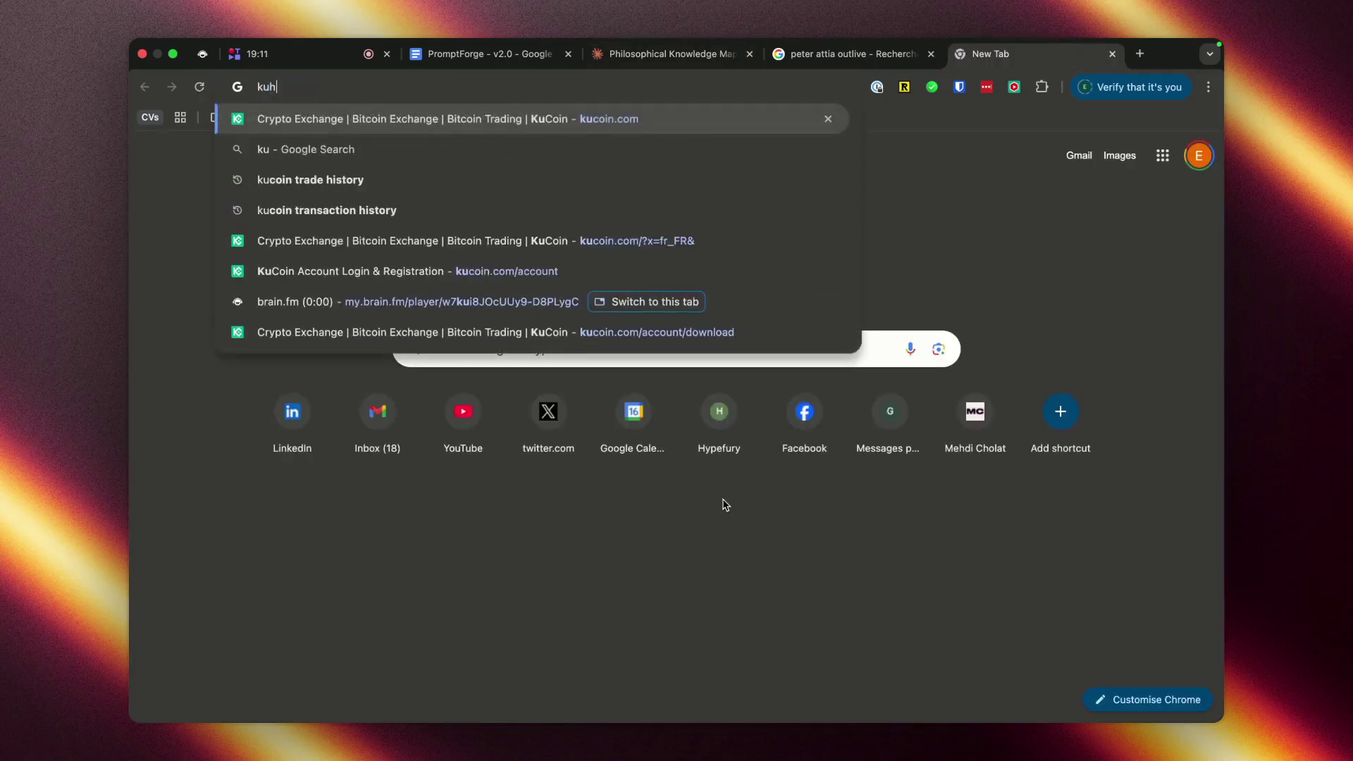
{"action": "type", "text": "n révolu"}
{"action": "key", "text": "Down"}
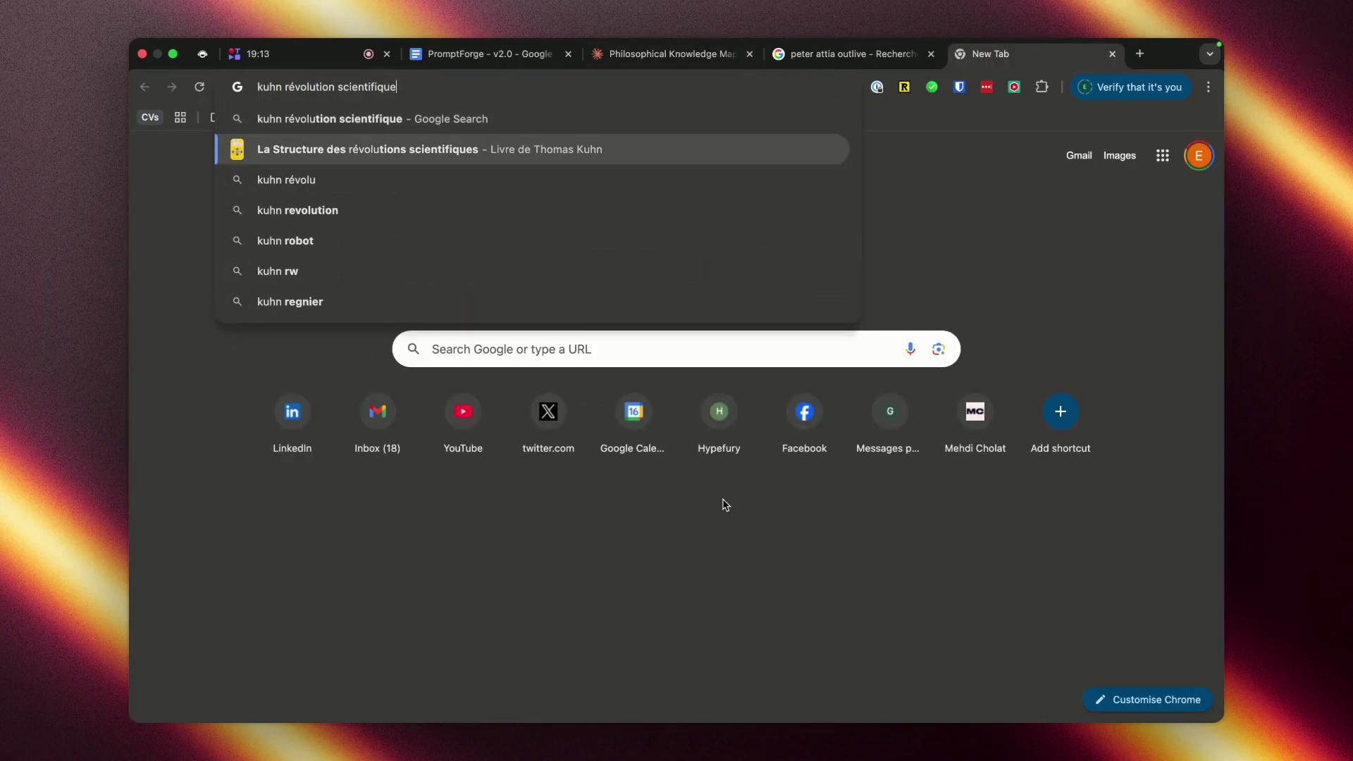
{"action": "key", "text": "Return"}
{"action": "key", "text": "super+w"}
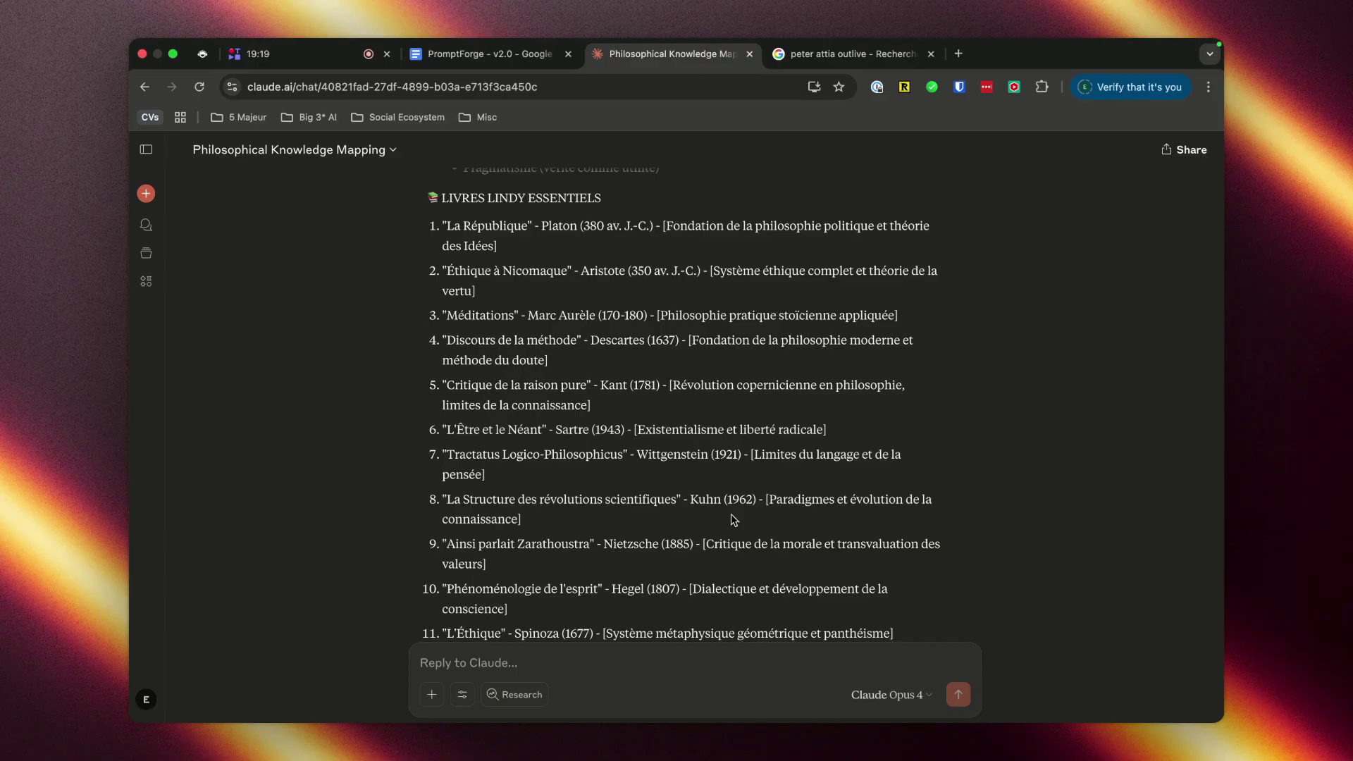
Step: Reread the Kuhn entry and review the remaining books, including Hegel's "Phénoménologie de l'esprit" and Spinoza's "L'Éthique"
{"action": "left_click_drag", "start_coordinate": [522, 520], "coordinate": [434, 511]}
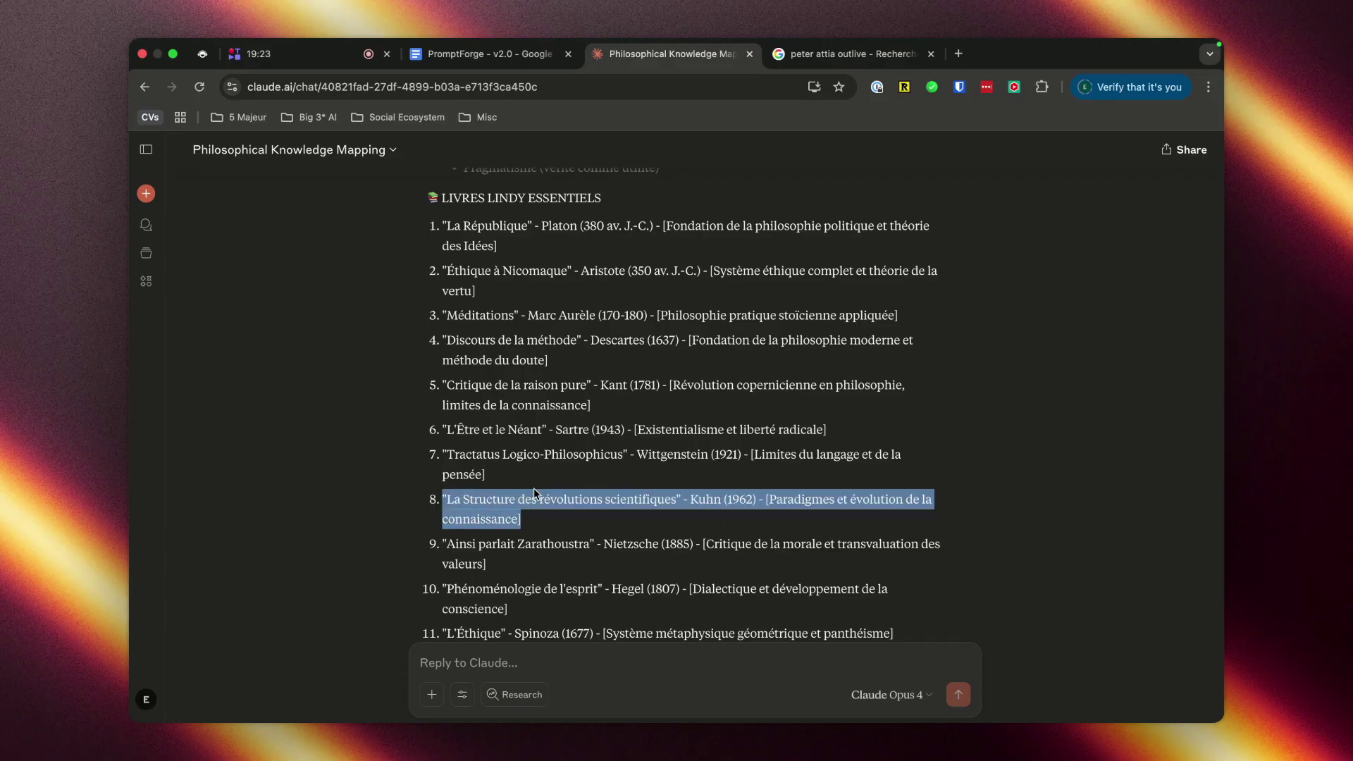
{"action": "left_click", "coordinate": [575, 521]}
{"action": "scroll", "coordinate": [574, 520], "scroll_direction": "down", "scroll_amount": 1}
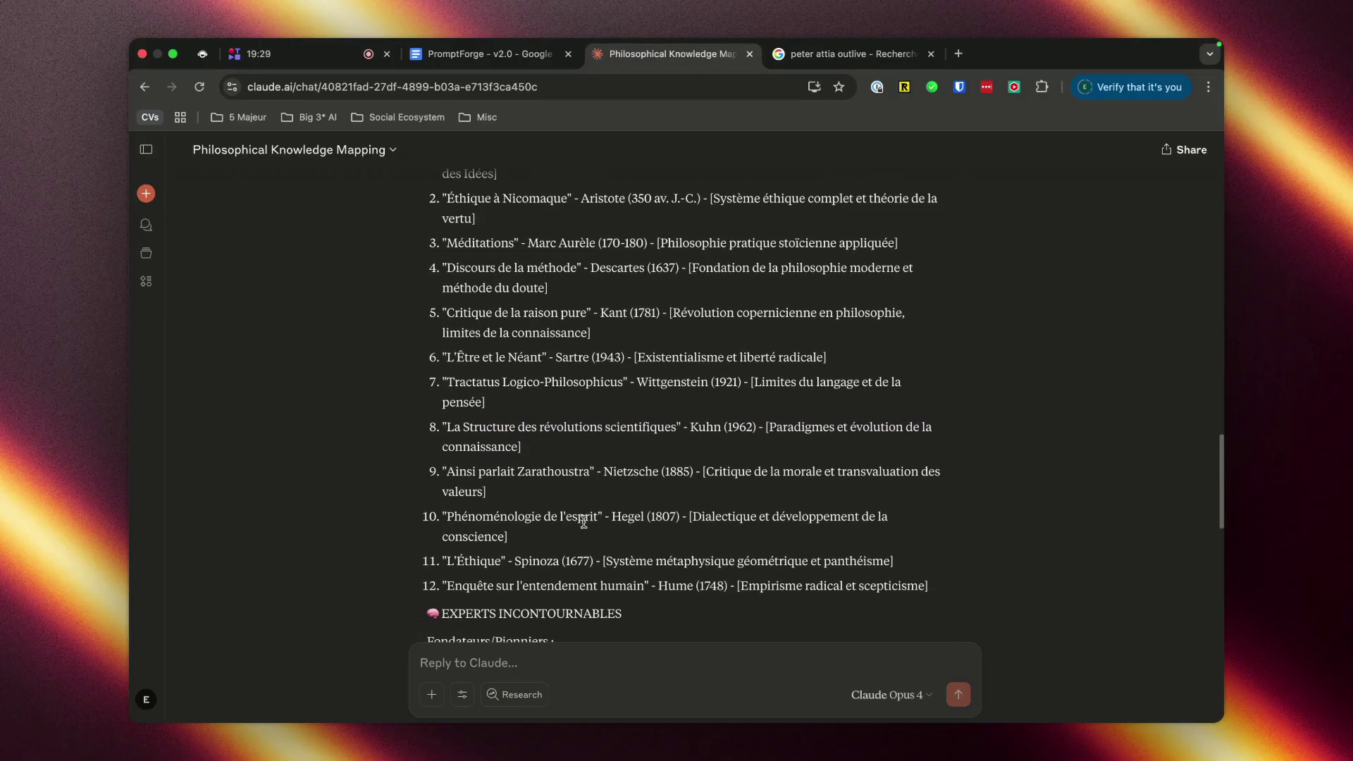
{"action": "left_click_drag", "start_coordinate": [580, 522], "coordinate": [670, 517]}
{"action": "left_click", "coordinate": [635, 529]}
{"action": "left_click_drag", "start_coordinate": [547, 556], "coordinate": [441, 560]}
{"action": "left_click", "coordinate": [613, 558]}
Step: Review the Experts incontournables: the Fondateurs/Pionniers, the Figures contemporaines majeures and the Praticiens de référence
{"action": "scroll", "coordinate": [773, 584], "scroll_direction": "down", "scroll_amount": 3}
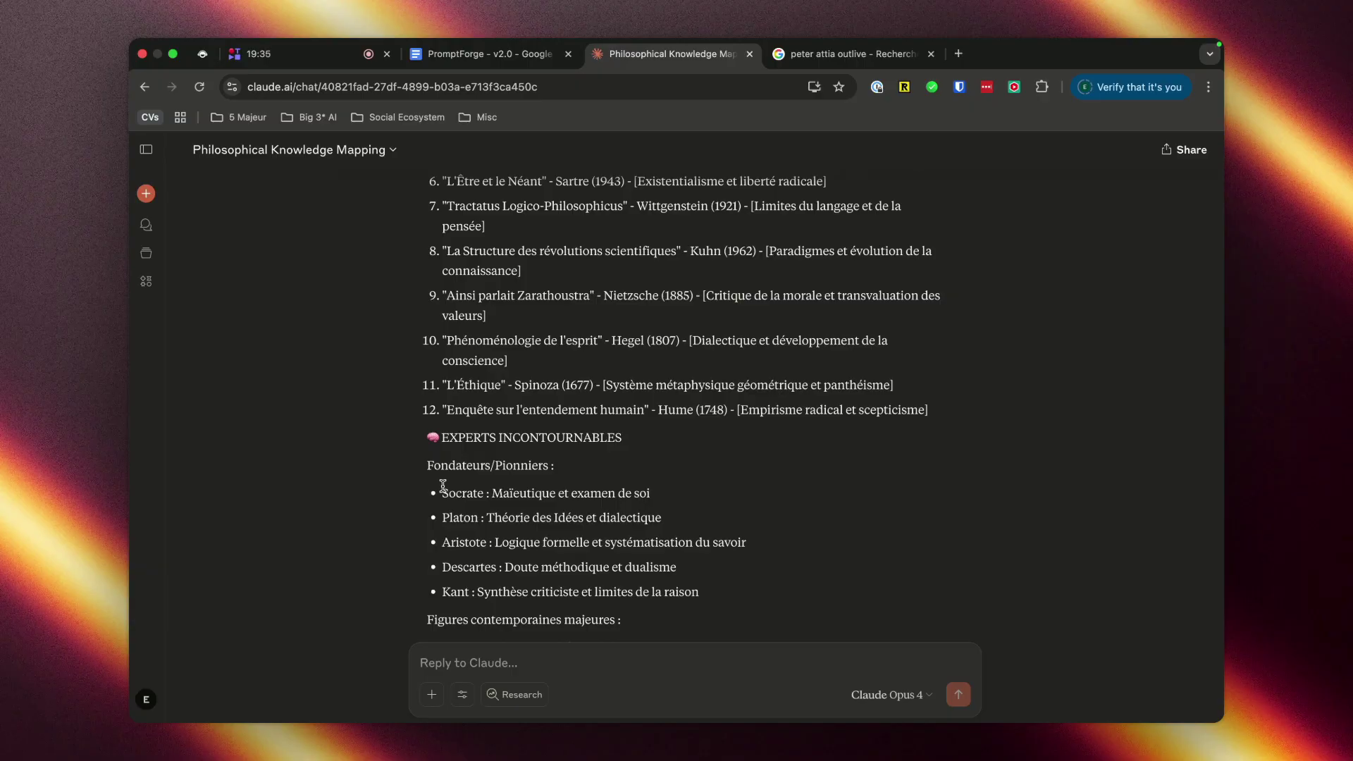
{"action": "left_click_drag", "start_coordinate": [435, 494], "coordinate": [719, 599]}
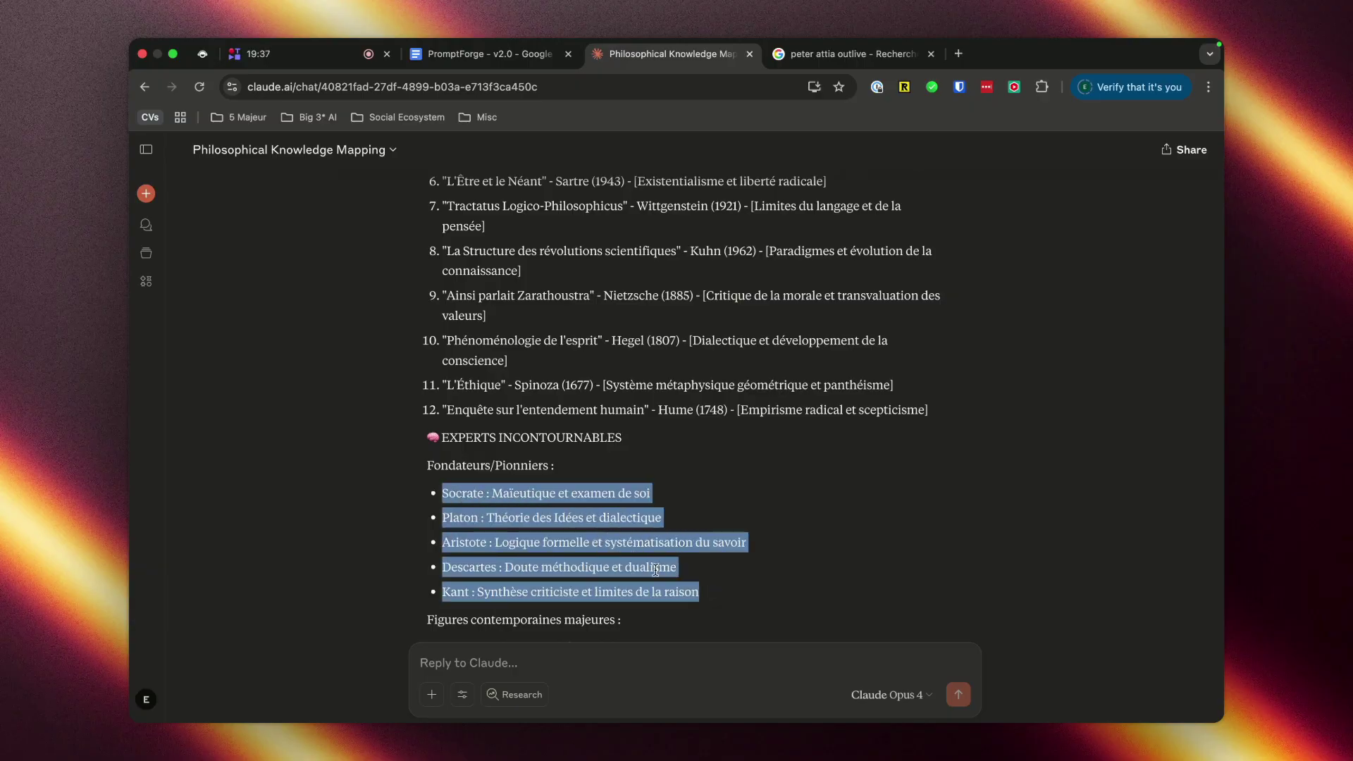
{"action": "scroll", "coordinate": [637, 597], "scroll_direction": "down", "scroll_amount": 4}
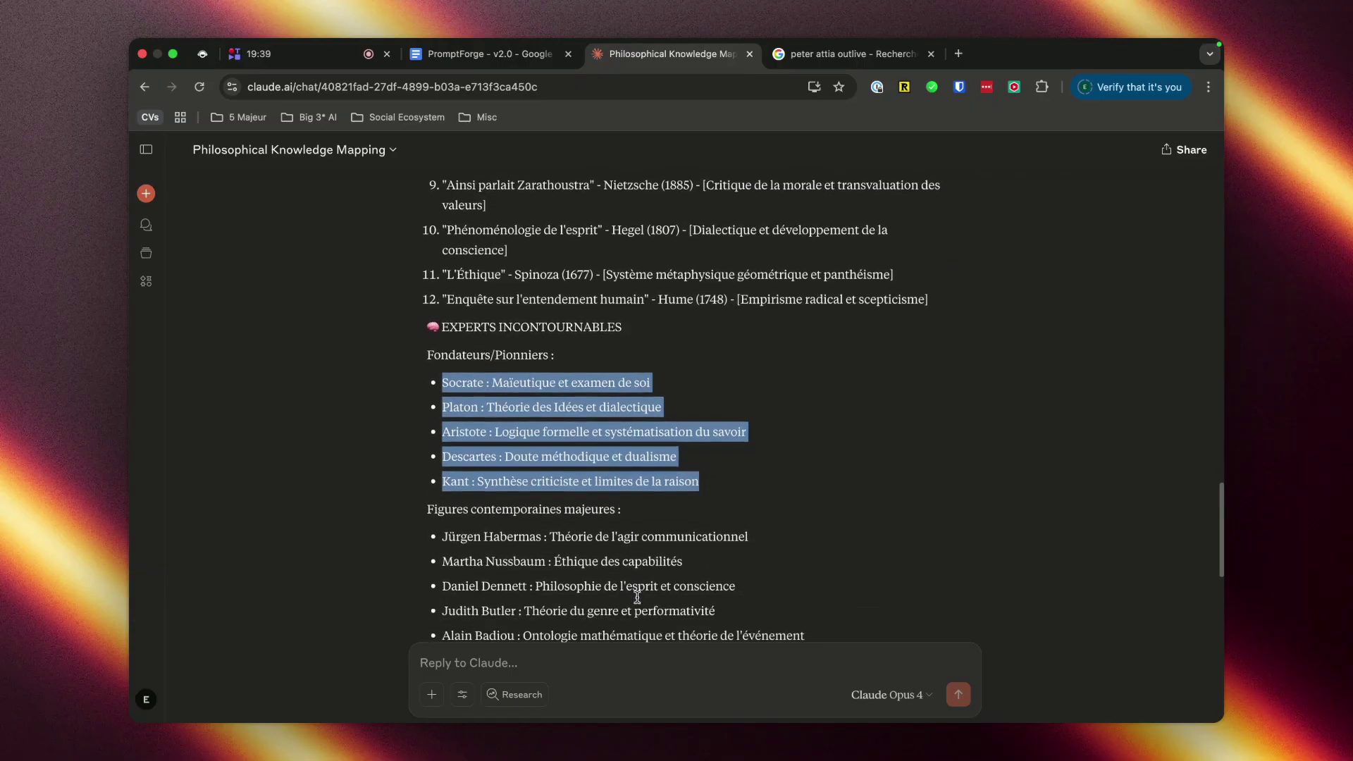
{"action": "left_click", "coordinate": [564, 478]}
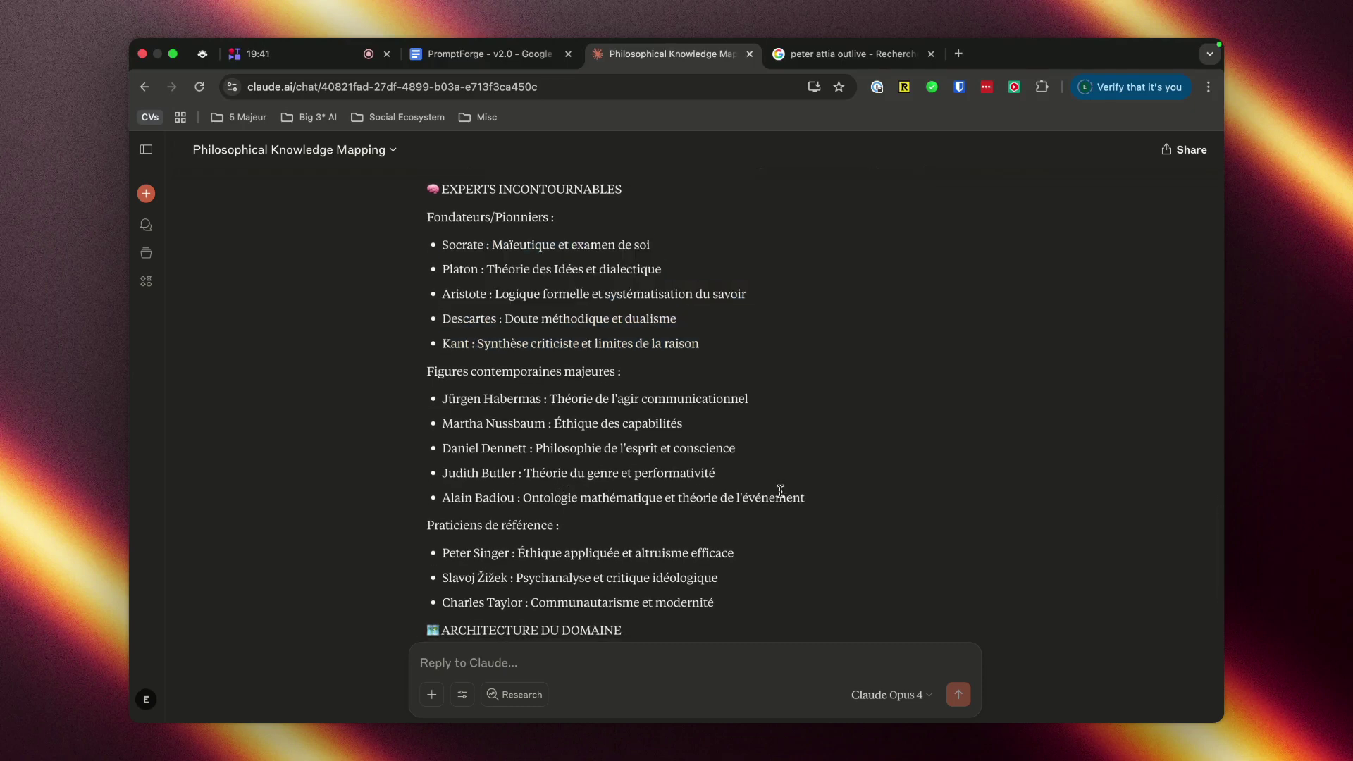
{"action": "left_click_drag", "start_coordinate": [874, 502], "coordinate": [360, 407]}
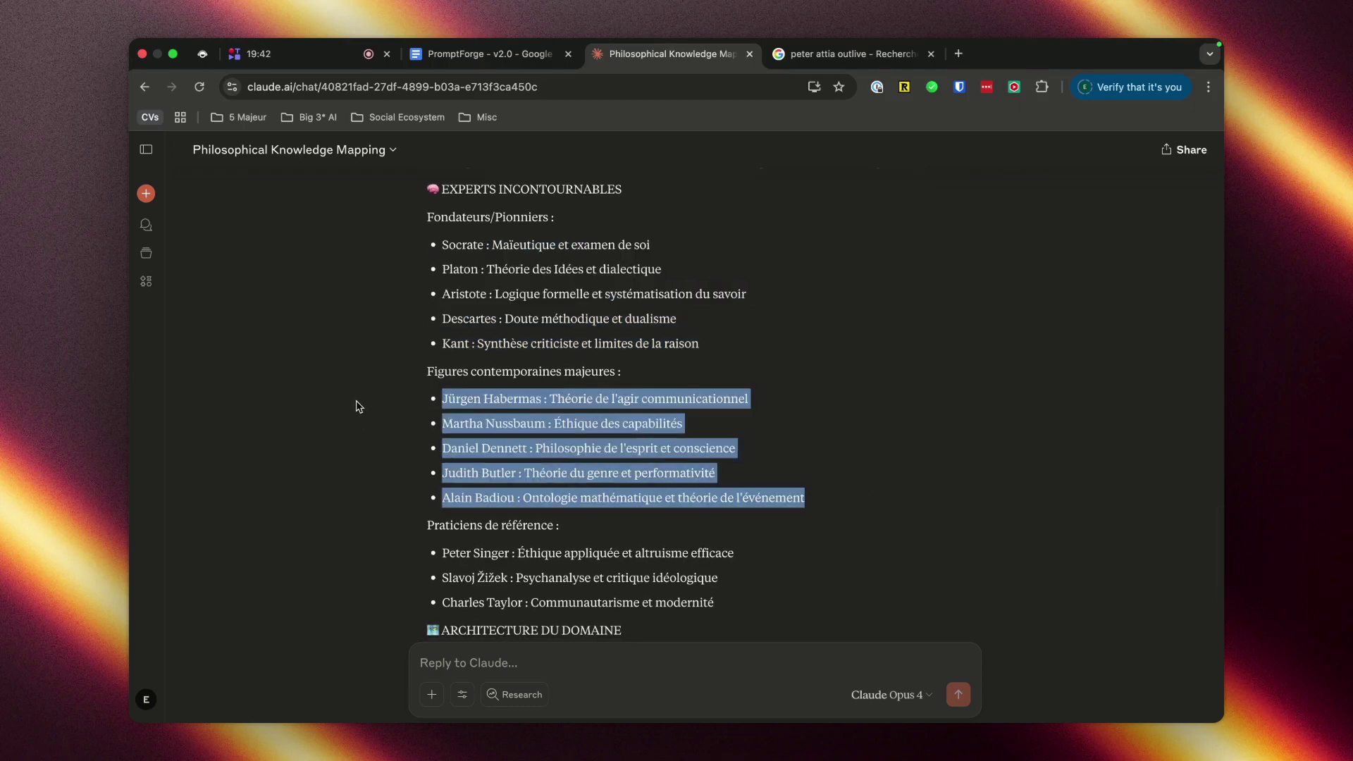
{"action": "left_click", "coordinate": [631, 422]}
{"action": "scroll", "coordinate": [649, 428], "scroll_direction": "down", "scroll_amount": 1}
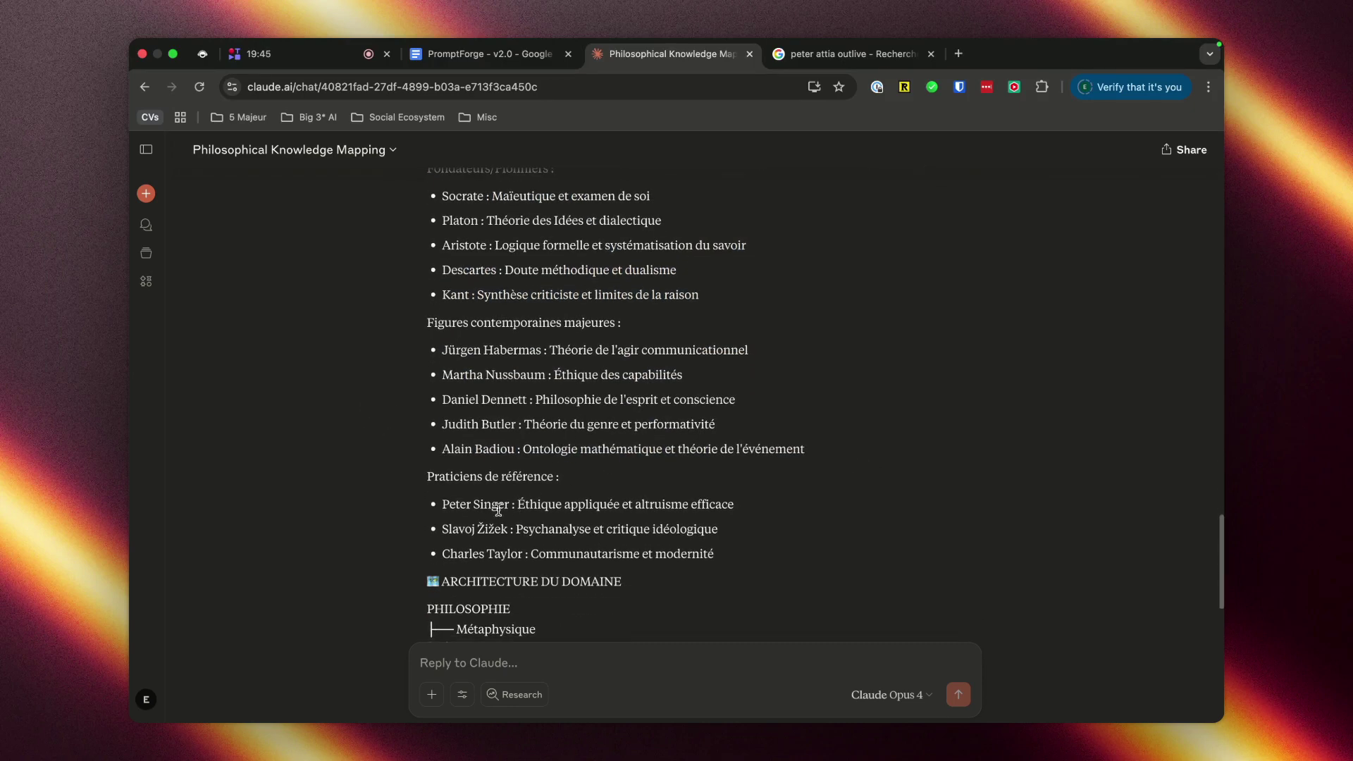
{"action": "left_click_drag", "start_coordinate": [455, 504], "coordinate": [689, 556]}
{"action": "left_click", "coordinate": [689, 555]}
Step: Examine the Architecture du domaine tree for philosophy, from Métaphysique to Théorie de la démocratie
{"action": "scroll", "coordinate": [689, 552], "scroll_direction": "down", "scroll_amount": 3}
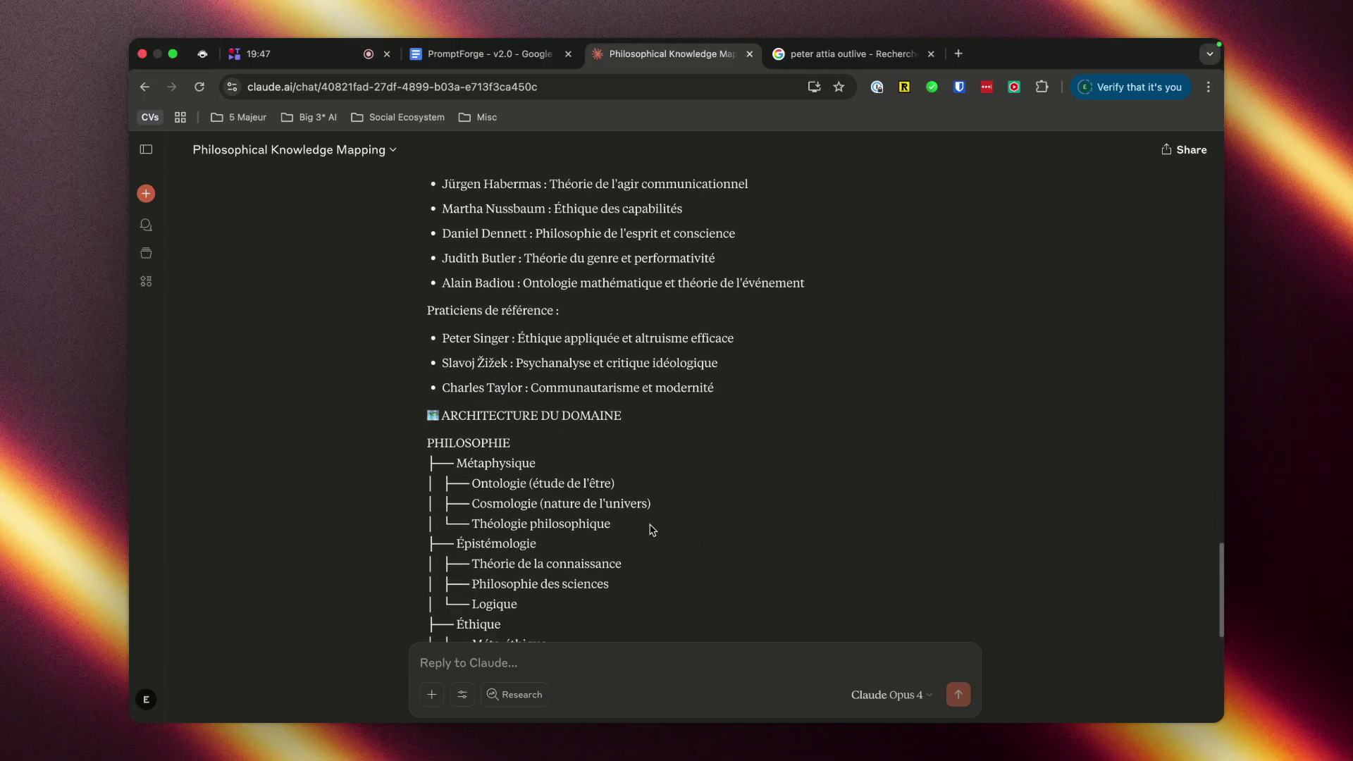
{"action": "scroll", "coordinate": [627, 481], "scroll_direction": "down", "scroll_amount": 3}
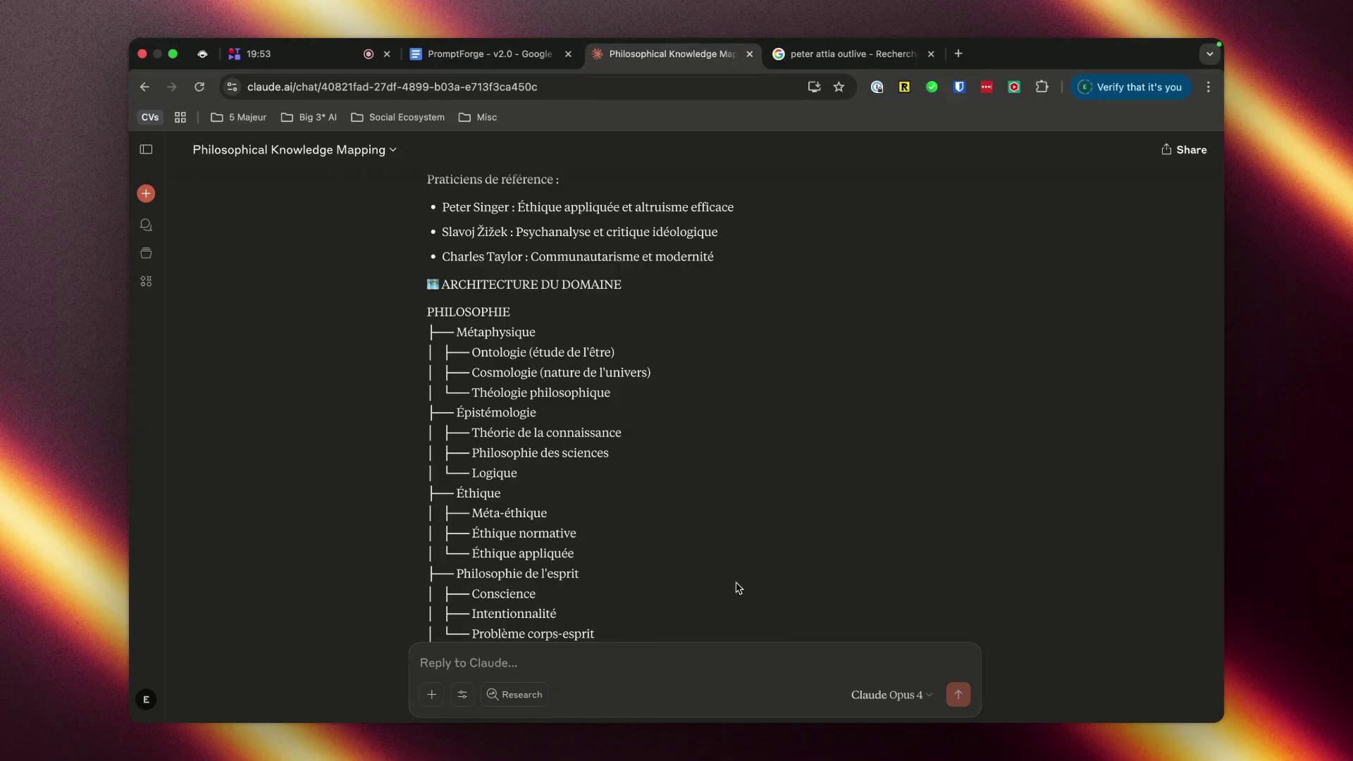
{"action": "scroll", "coordinate": [738, 588], "scroll_direction": "down", "scroll_amount": 3}
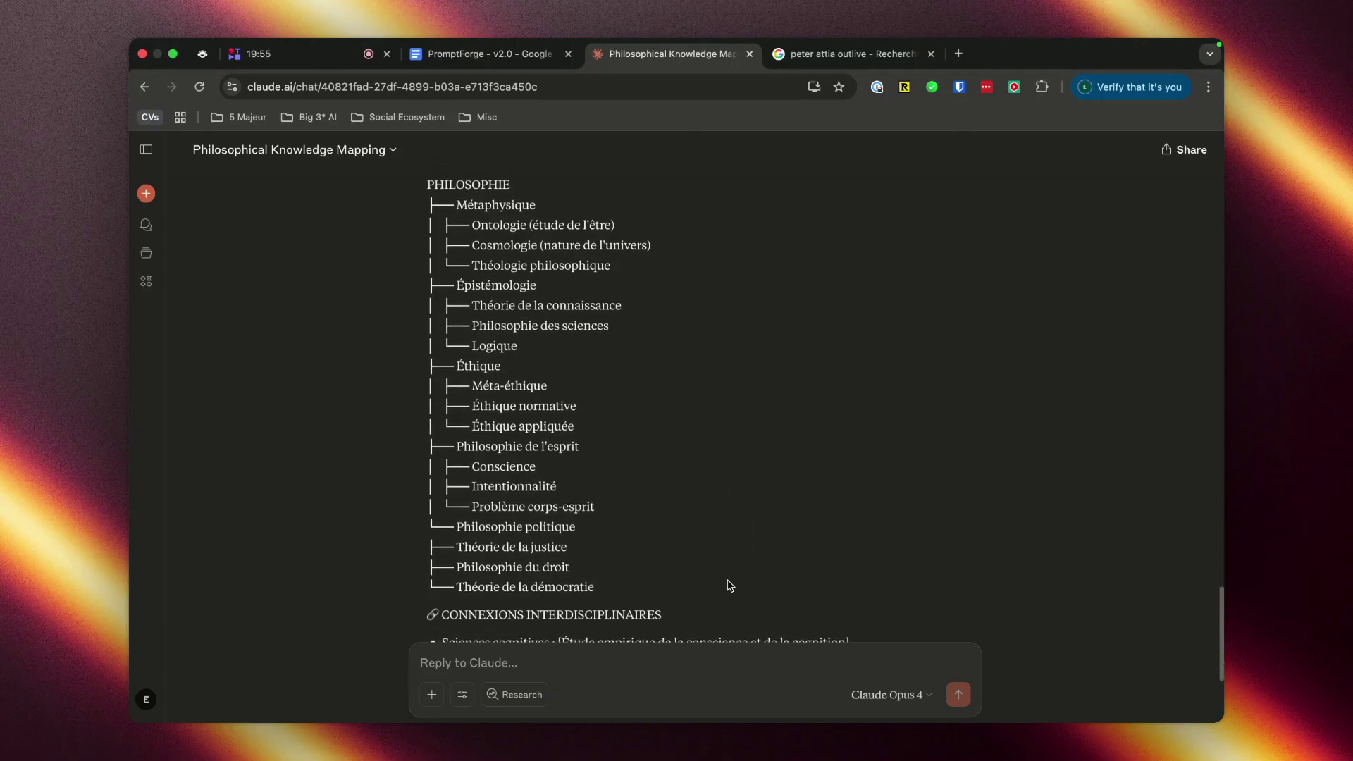
{"action": "scroll", "coordinate": [726, 588], "scroll_direction": "down", "scroll_amount": 1}
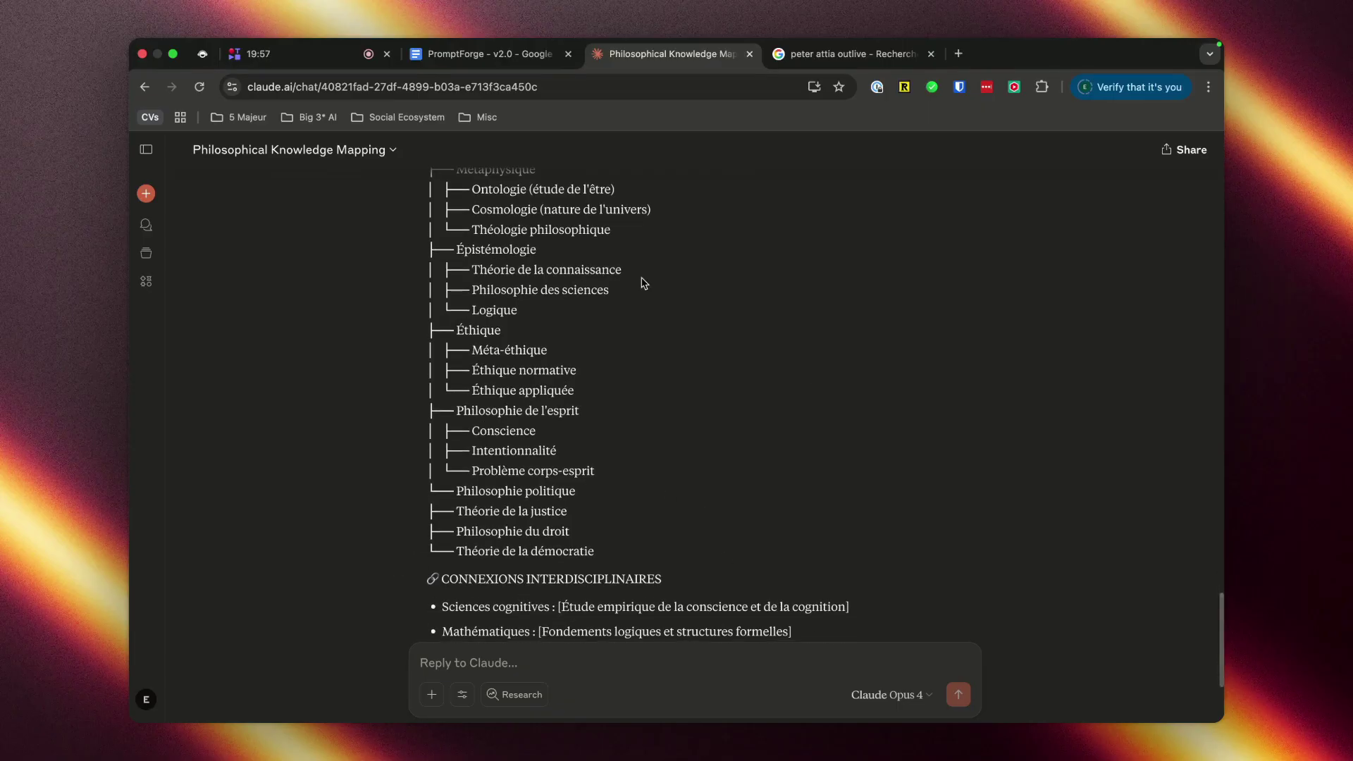